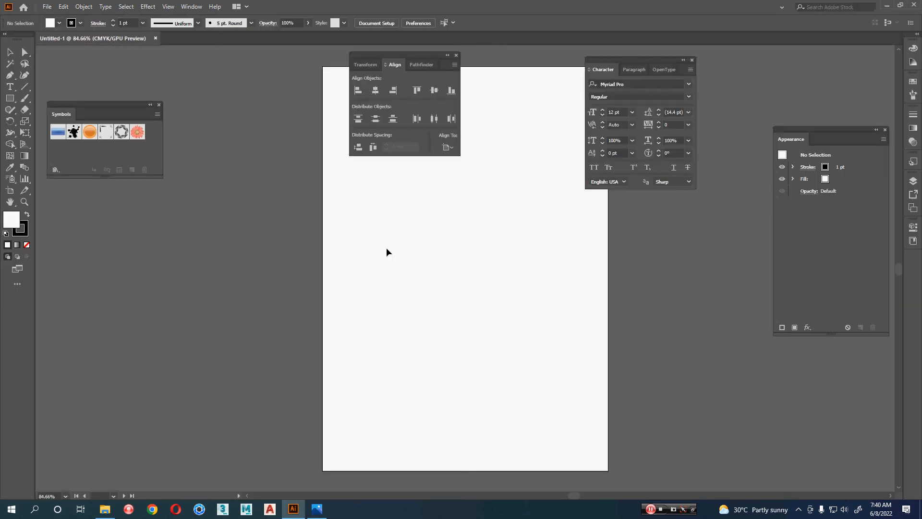
Reset the interface layout to the default Essentials Classic workspace
{"action": "scroll", "coordinate": [561, 324], "scroll_direction": "left", "scroll_amount": 5}
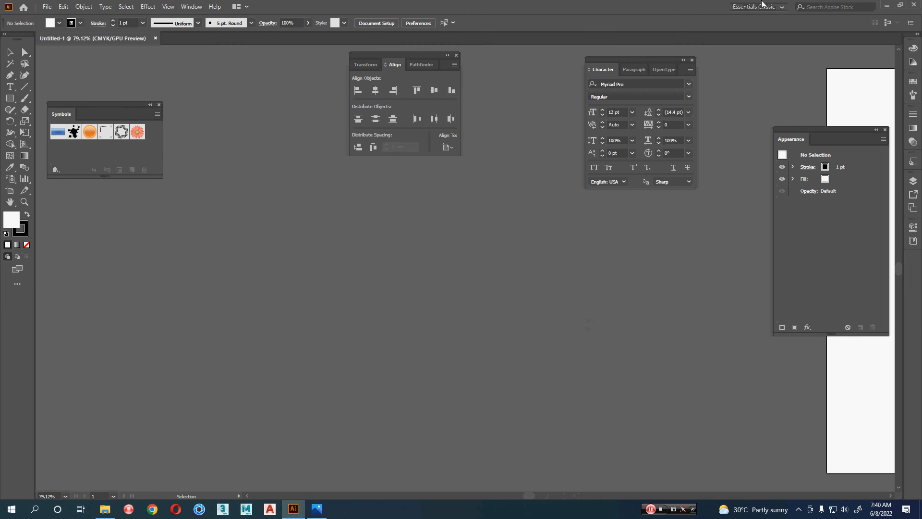
{"action": "left_click", "coordinate": [761, 6]}
{"action": "left_click", "coordinate": [783, 118]}
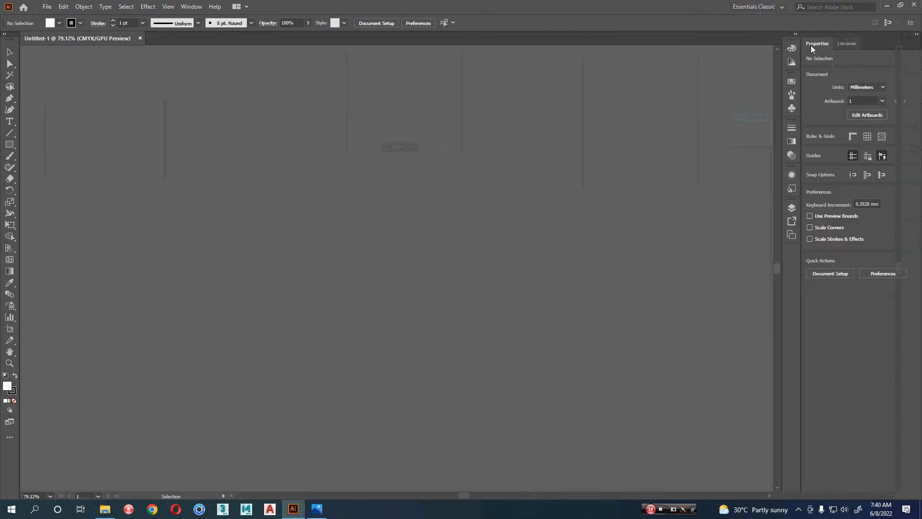
Collapse the Properties and Libraries panels into the icon dock and detach the toolbar as a floating two-column panel
{"action": "left_click", "coordinate": [917, 34]}
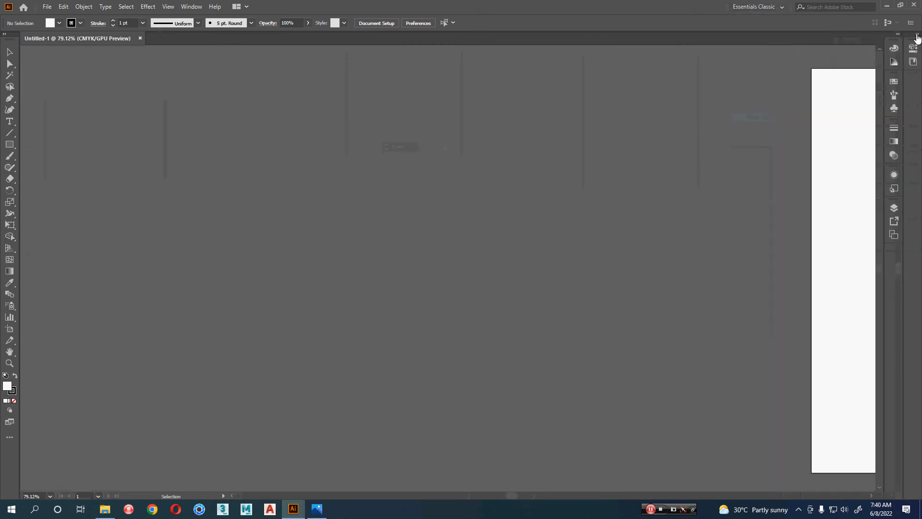
{"action": "left_click_drag", "start_coordinate": [914, 43], "coordinate": [894, 256]}
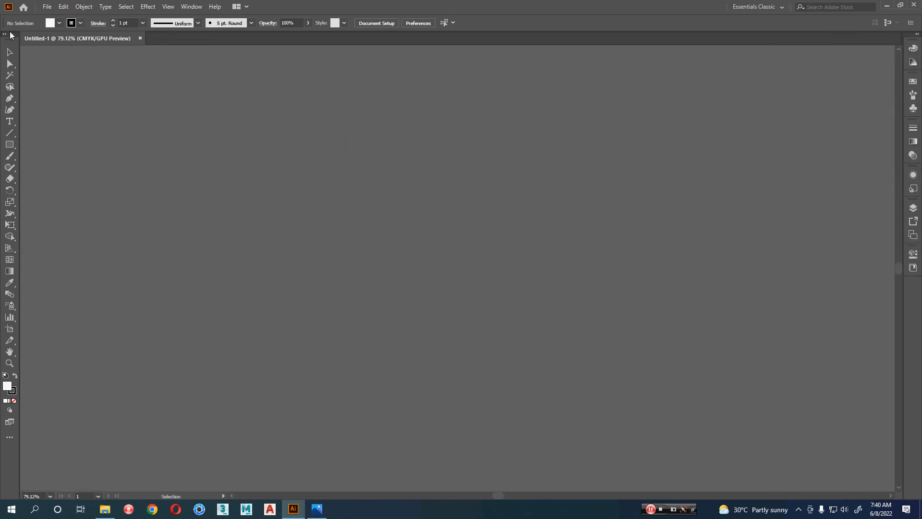
{"action": "left_click_drag", "start_coordinate": [11, 35], "coordinate": [47, 141]}
Draw a horizontal straight line about 418 mm long on the empty canvas outside the artboard
{"action": "left_click", "coordinate": [50, 181]}
{"action": "left_click_drag", "start_coordinate": [185, 216], "coordinate": [754, 217]}
{"action": "key", "text": "space"}
{"action": "left_click_drag", "start_coordinate": [685, 299], "coordinate": [665, 306]}
{"action": "key", "text": "v"}
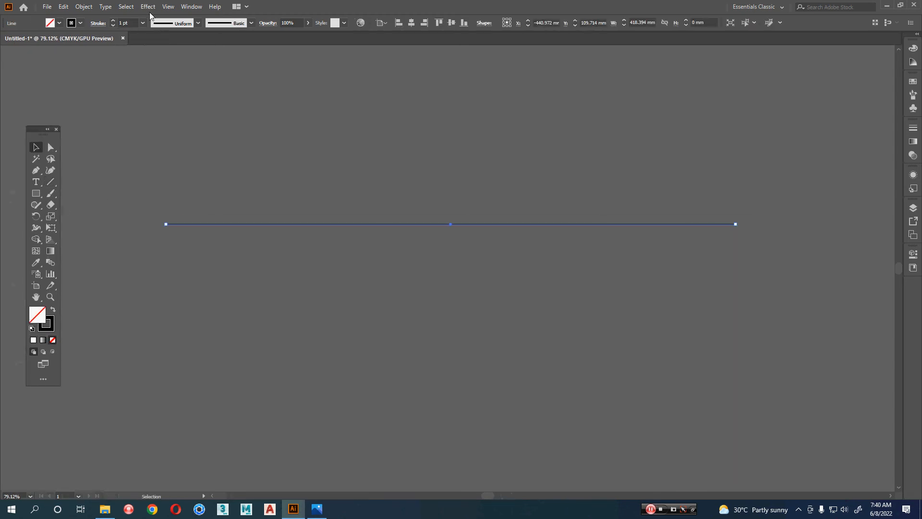
{"action": "left_click", "coordinate": [148, 7]}
{"action": "mouse_move", "coordinate": [174, 85]}
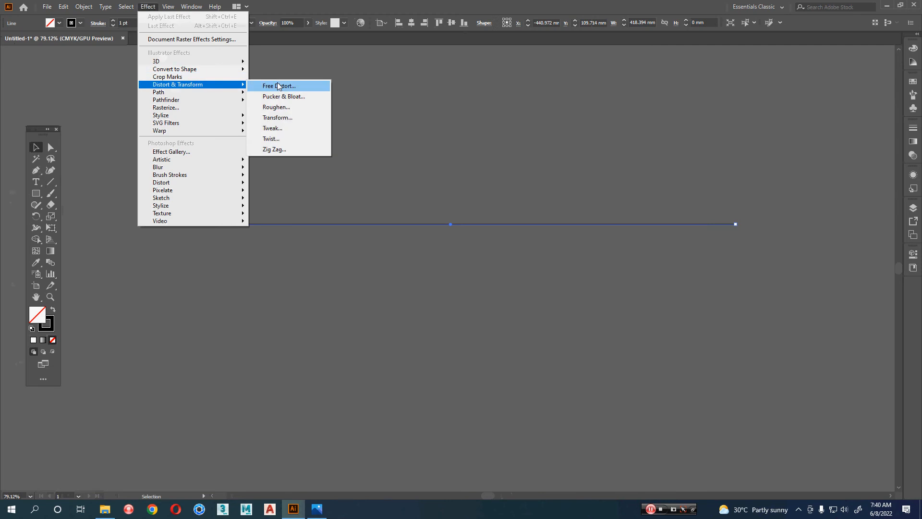
{"action": "left_click", "coordinate": [299, 118]}
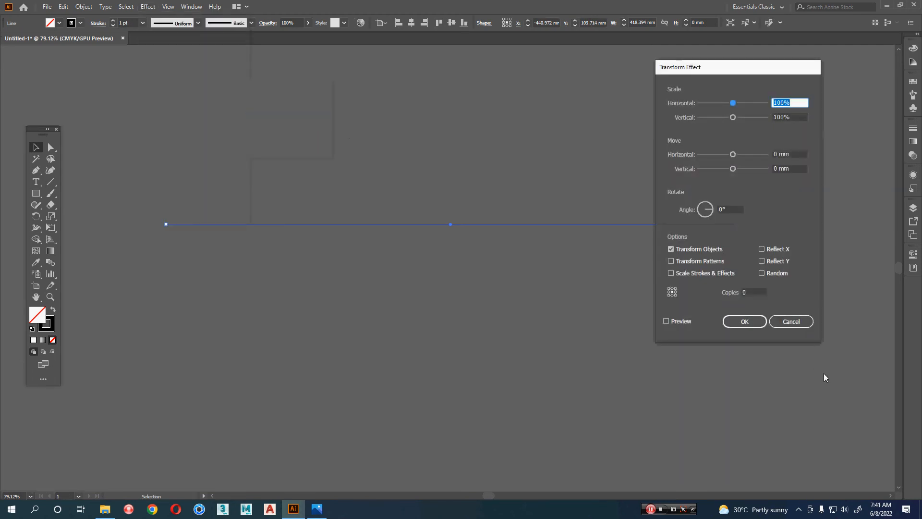
{"action": "left_click", "coordinate": [791, 322]}
Start a Zig Zag effect on the line with the preview on and 9 ridges per segment
{"action": "left_click", "coordinate": [148, 6]}
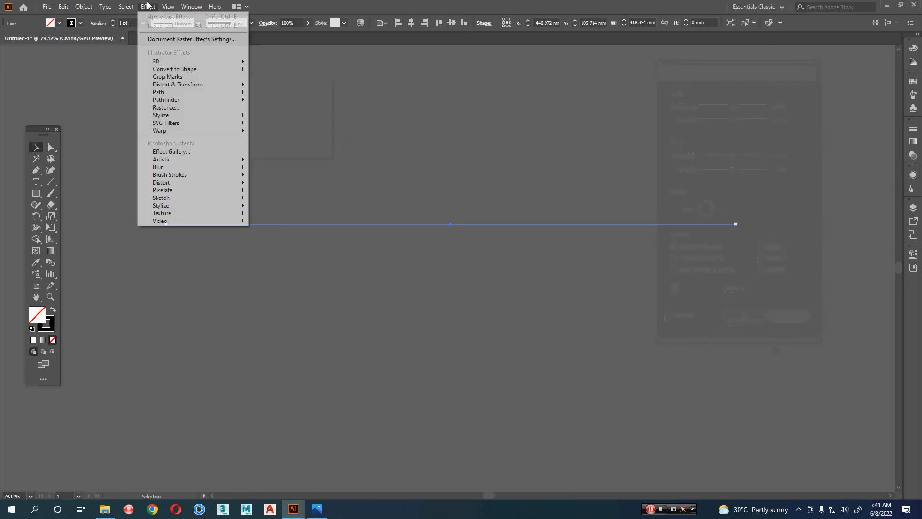
{"action": "mouse_move", "coordinate": [176, 86]}
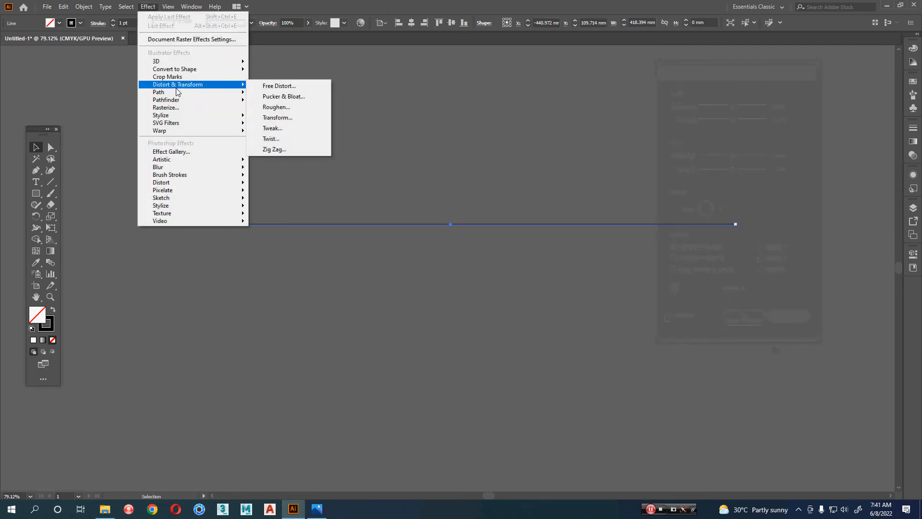
{"action": "left_click", "coordinate": [295, 149]}
{"action": "left_click", "coordinate": [147, 403]}
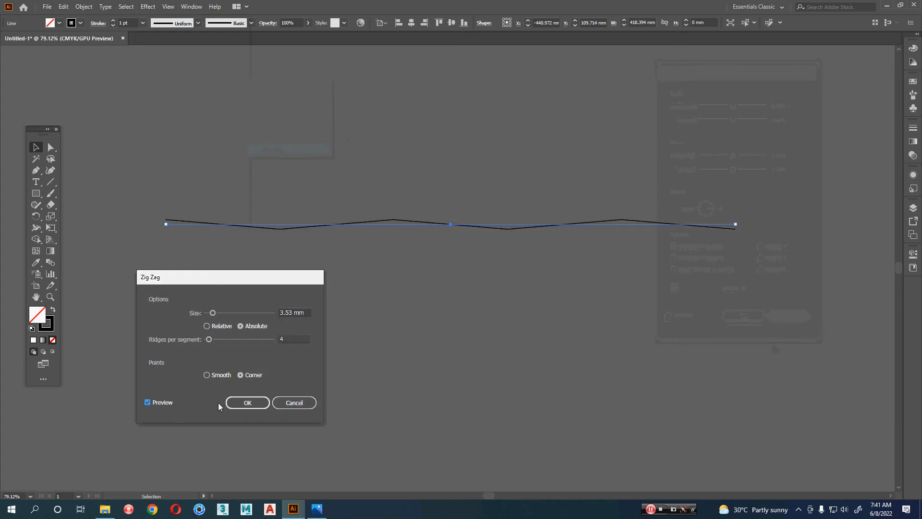
{"action": "left_click", "coordinate": [285, 339]}
{"action": "key", "text": "Up"}
{"action": "key", "text": "Up"}
{"action": "key", "text": "Up"}
{"action": "key", "text": "Up"}
{"action": "key", "text": "Up"}
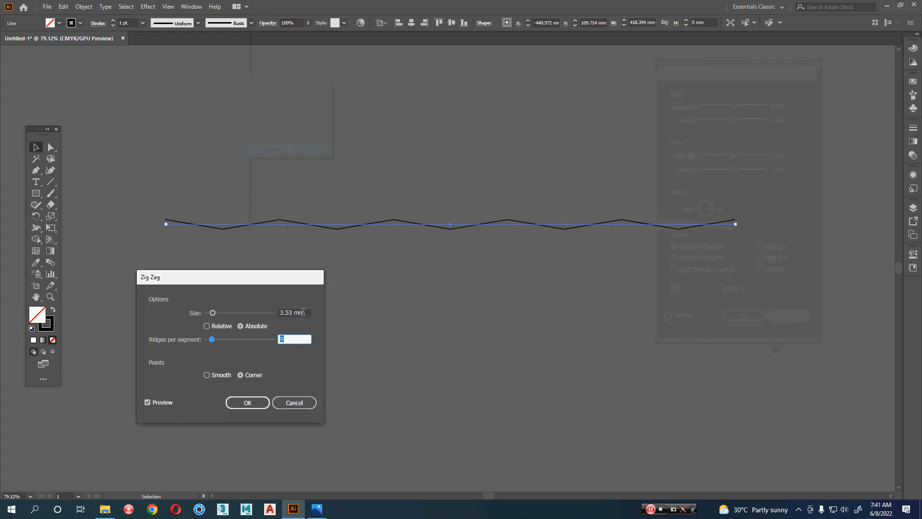
Set the zig zag size to 14 mm, keep 9 ridges per segment, and apply the effect
{"action": "left_click", "coordinate": [303, 312]}
{"action": "key", "text": "Up"}
{"action": "key", "text": "Up"}
{"action": "key", "text": "Up"}
{"action": "key", "text": "Up"}
{"action": "key", "text": "Up"}
{"action": "key", "text": "Up"}
{"action": "key", "text": "Up"}
{"action": "key", "text": "Up"}
{"action": "key", "text": "Up"}
{"action": "key", "text": "Up"}
{"action": "key", "text": "Up"}
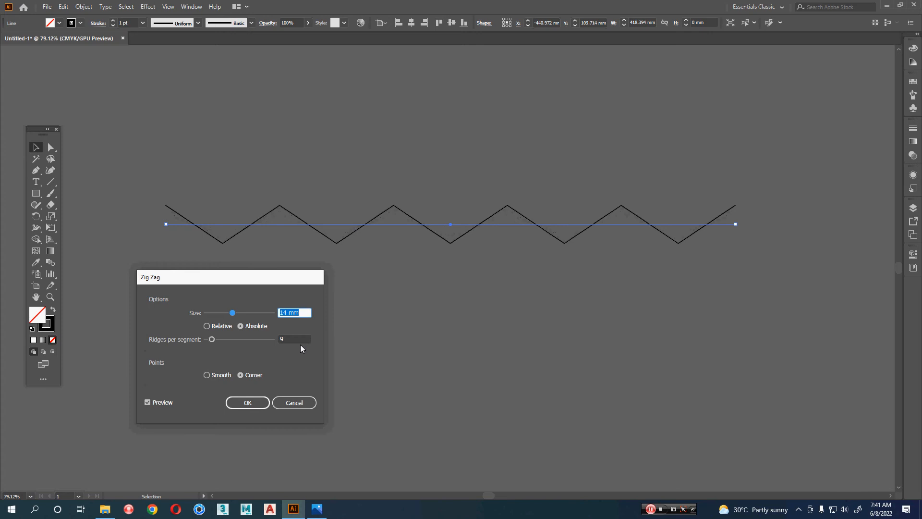
{"action": "left_click", "coordinate": [300, 339]}
{"action": "key", "text": "Up"}
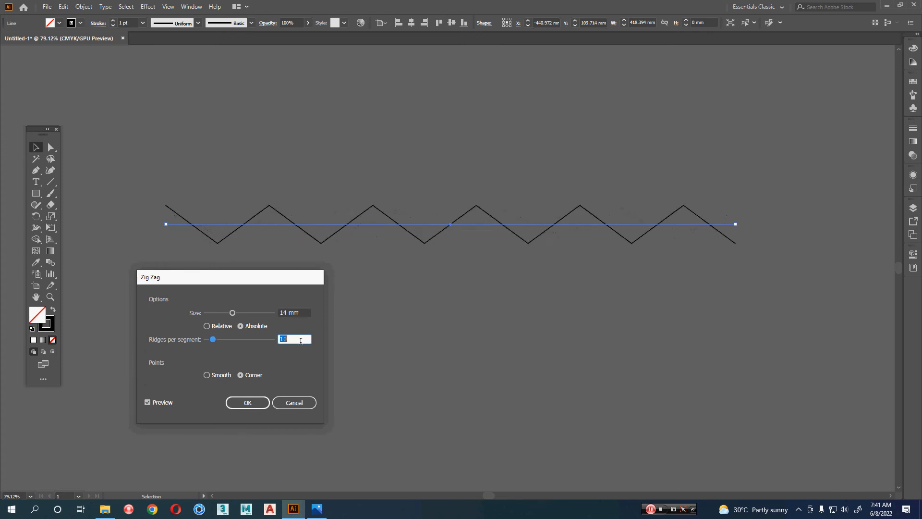
{"action": "key", "text": "Down"}
{"action": "left_click", "coordinate": [254, 405]}
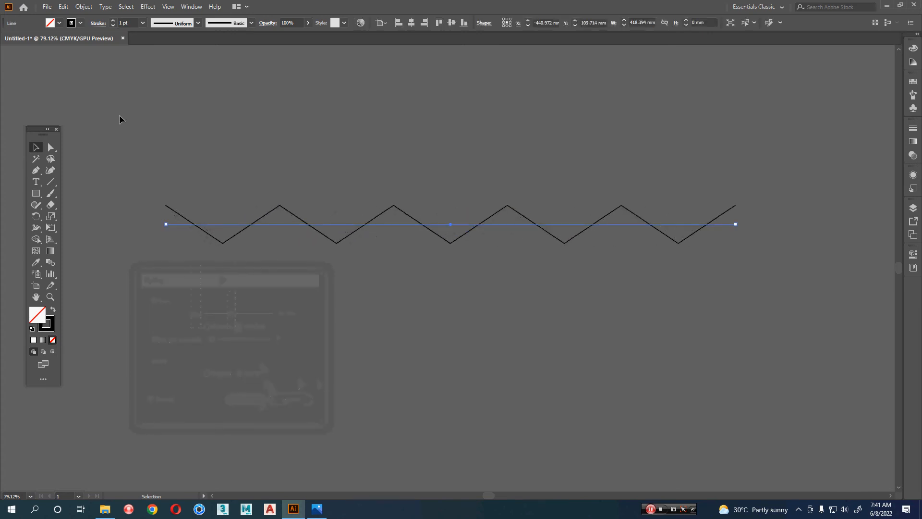
Try heavier stroke weights on the zigzag line up to 152 pt, ending with the 100 pt preset
{"action": "left_click", "coordinate": [128, 22]}
{"action": "scroll", "coordinate": [128, 22], "scroll_direction": "up", "scroll_amount": 14}
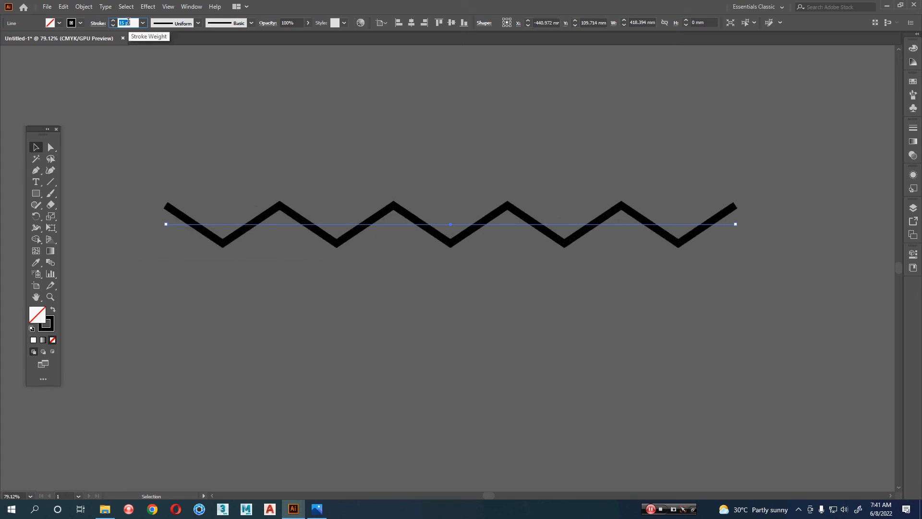
{"action": "scroll", "coordinate": [128, 22], "scroll_direction": "up", "scroll_amount": 20}
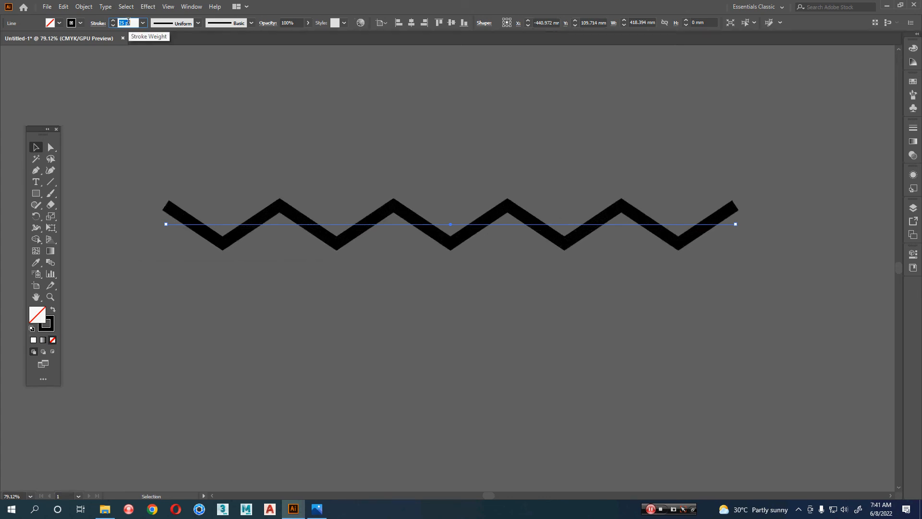
{"action": "scroll", "coordinate": [128, 22], "scroll_direction": "up", "scroll_amount": 13}
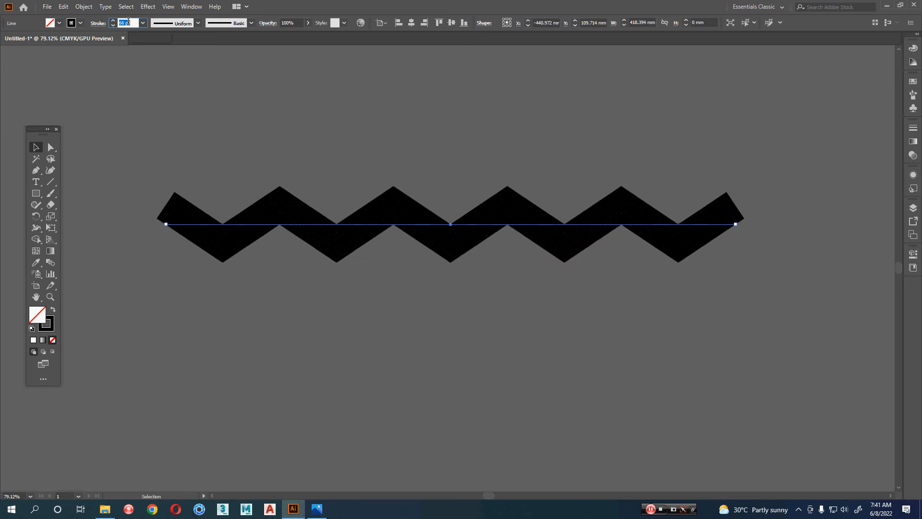
{"action": "scroll", "coordinate": [128, 22], "scroll_direction": "up", "scroll_amount": 20}
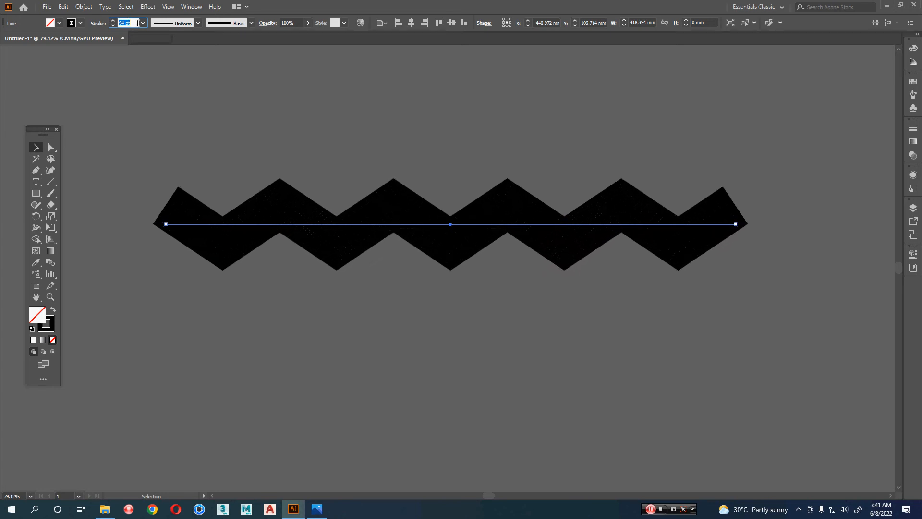
{"action": "scroll", "coordinate": [138, 23], "scroll_direction": "up", "scroll_amount": 20}
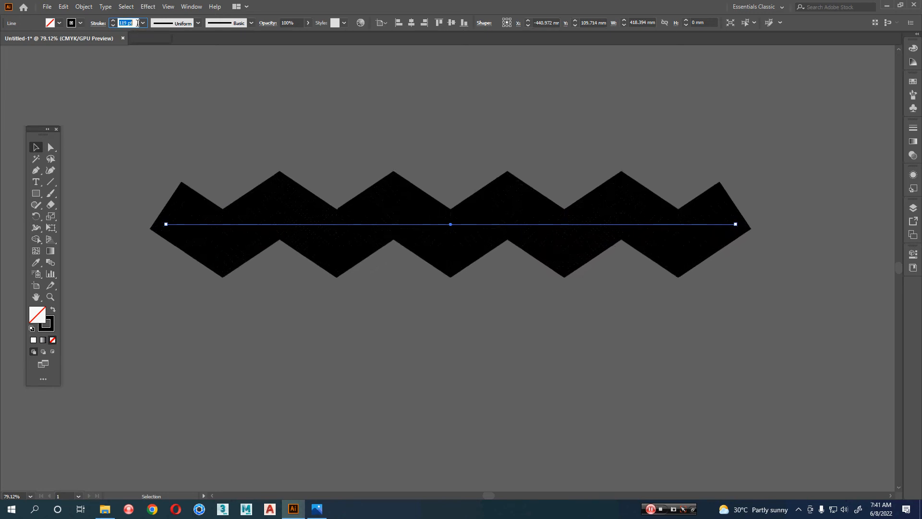
{"action": "scroll", "coordinate": [138, 23], "scroll_direction": "up", "scroll_amount": 4}
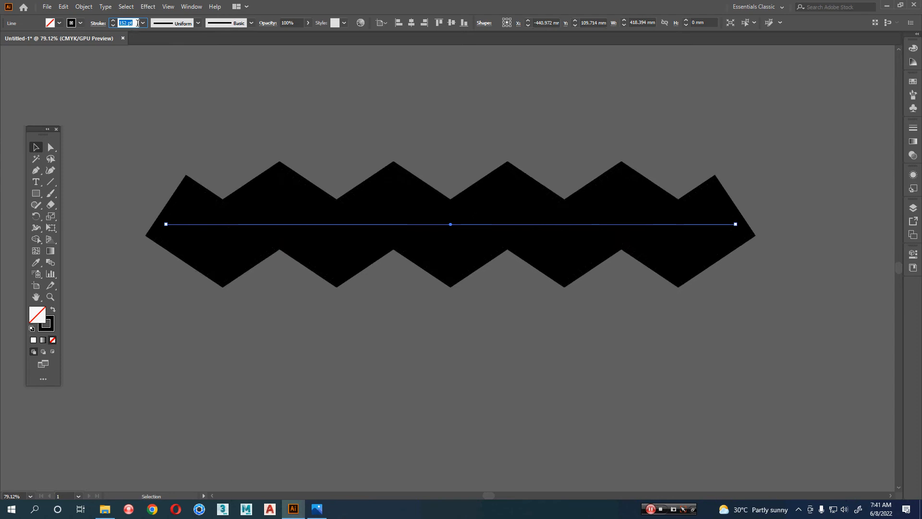
{"action": "key", "text": "Return"}
{"action": "left_click", "coordinate": [143, 23]}
{"action": "left_click", "coordinate": [157, 255]}
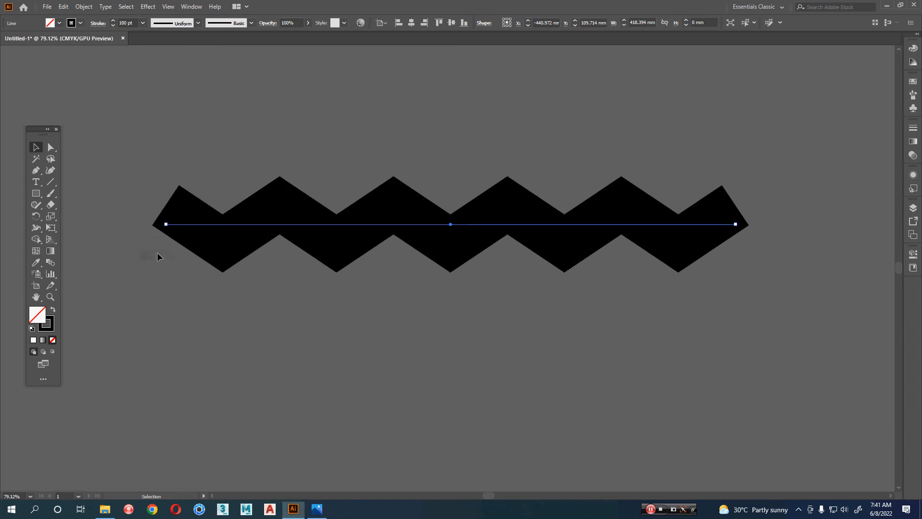
Set the zigzag line's stroke weight to 49 pt and deselect it
{"action": "double_click", "coordinate": [126, 23]}
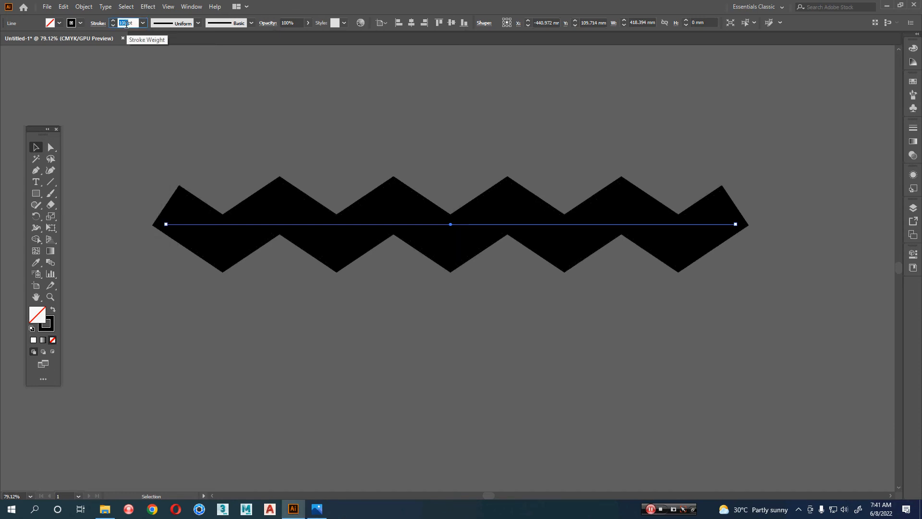
{"action": "scroll", "coordinate": [127, 24], "scroll_direction": "up", "scroll_amount": 7}
{"action": "scroll", "coordinate": [126, 24], "scroll_direction": "down", "scroll_amount": 19}
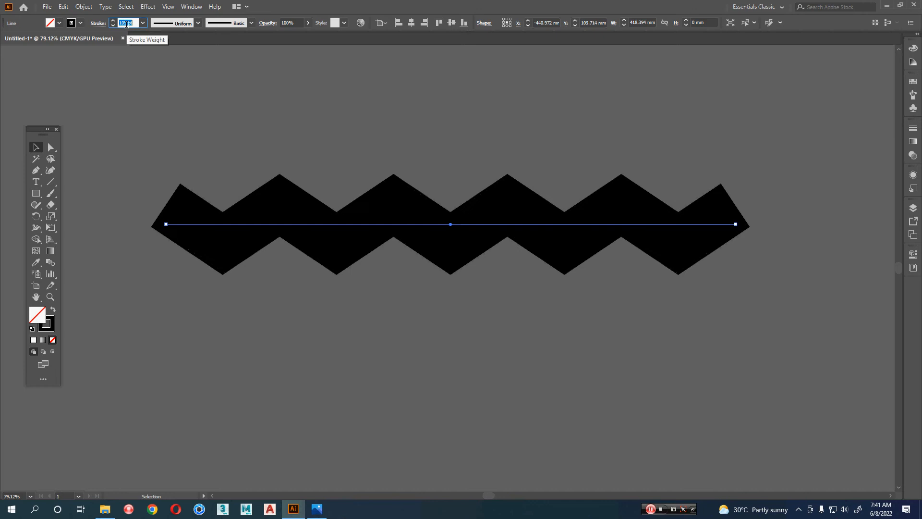
{"action": "scroll", "coordinate": [127, 24], "scroll_direction": "down", "scroll_amount": 20}
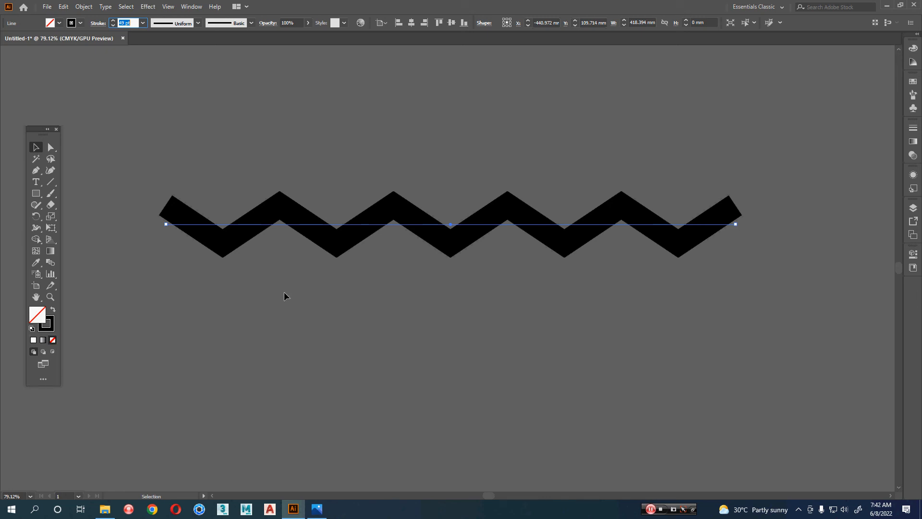
{"action": "left_click", "coordinate": [282, 304]}
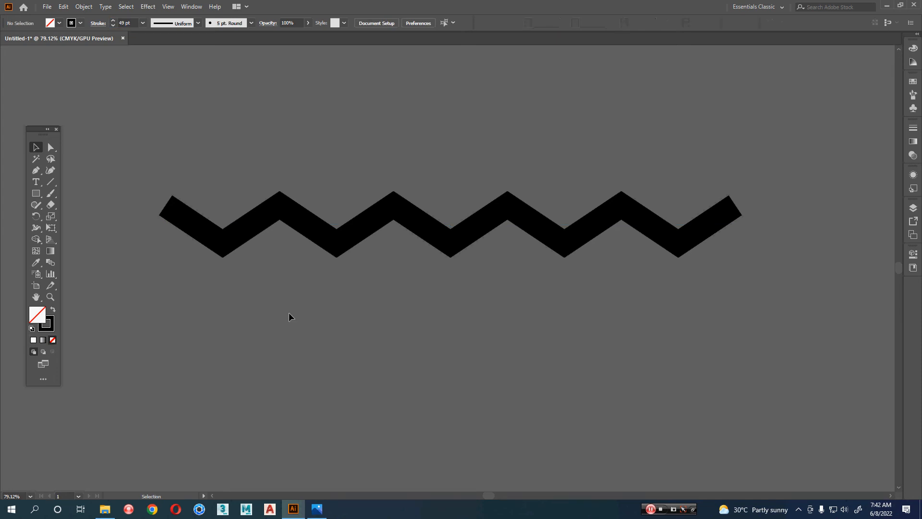
Expand the zigzag line's appearance into a real path, checking it in outline view before and after
{"action": "key", "text": "ctrl"}
{"action": "key", "text": "ctrl+y"}
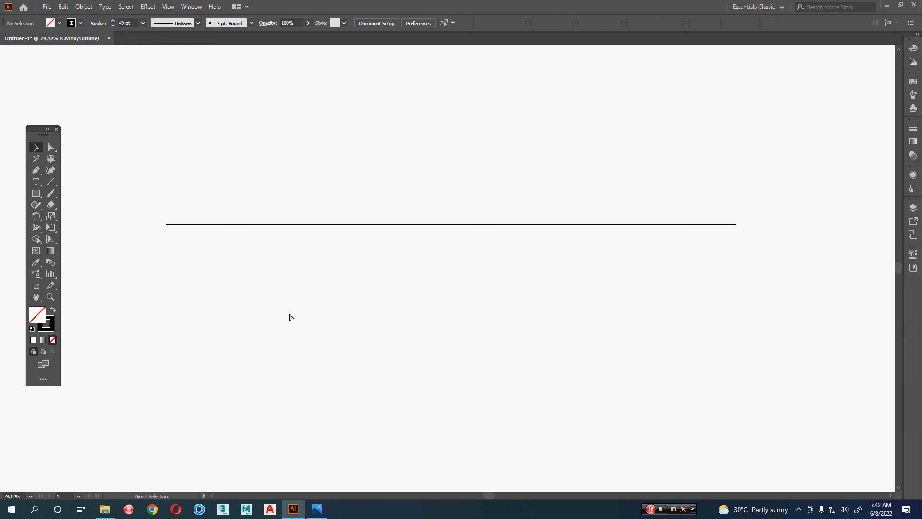
{"action": "key", "text": "ctrl+y"}
{"action": "left_click_drag", "start_coordinate": [289, 312], "coordinate": [169, 134]}
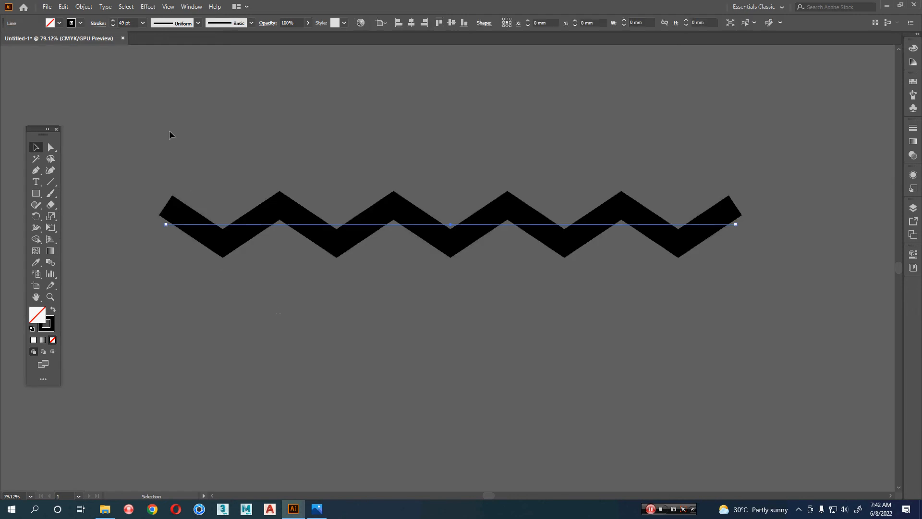
{"action": "left_click", "coordinate": [84, 7]}
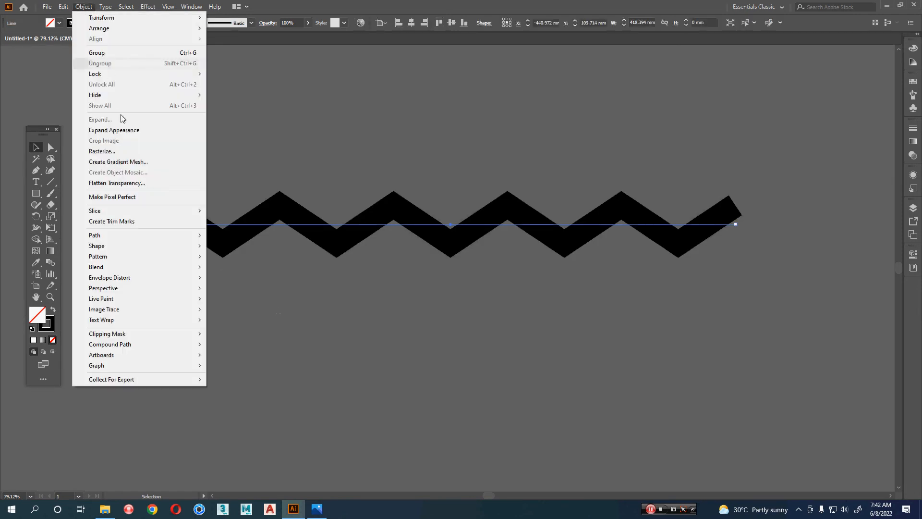
{"action": "left_click", "coordinate": [125, 131]}
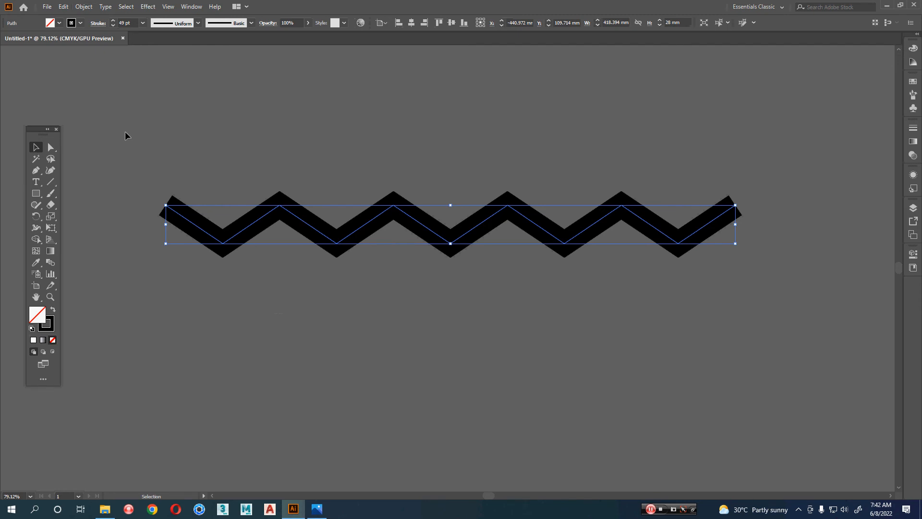
{"action": "key", "text": "ctrl+y"}
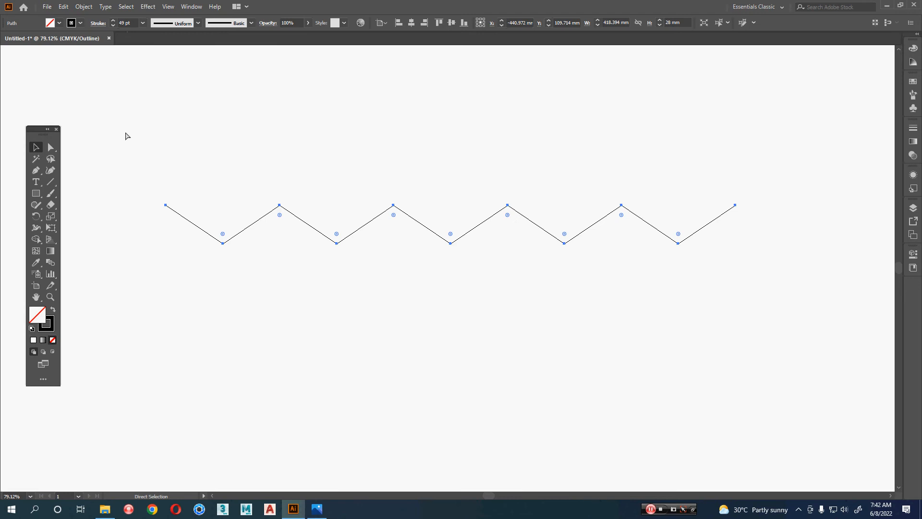
{"action": "key", "text": "ctrl+y"}
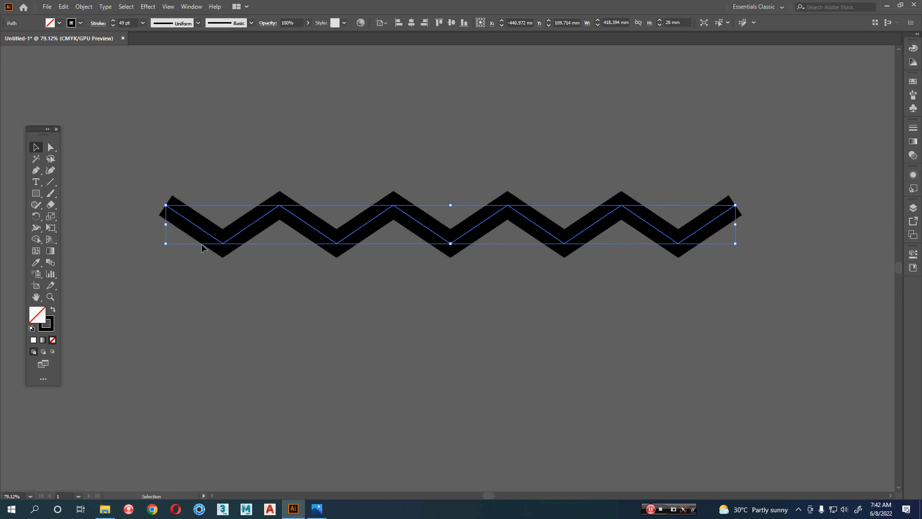
Draw a rectangle about 55 by 13 mm below the start of the zigzag, with a black fill and no stroke
{"action": "left_click", "coordinate": [36, 193]}
{"action": "left_click_drag", "start_coordinate": [156, 318], "coordinate": [231, 337]}
{"action": "key", "text": "a"}
{"action": "left_click", "coordinate": [53, 309]}
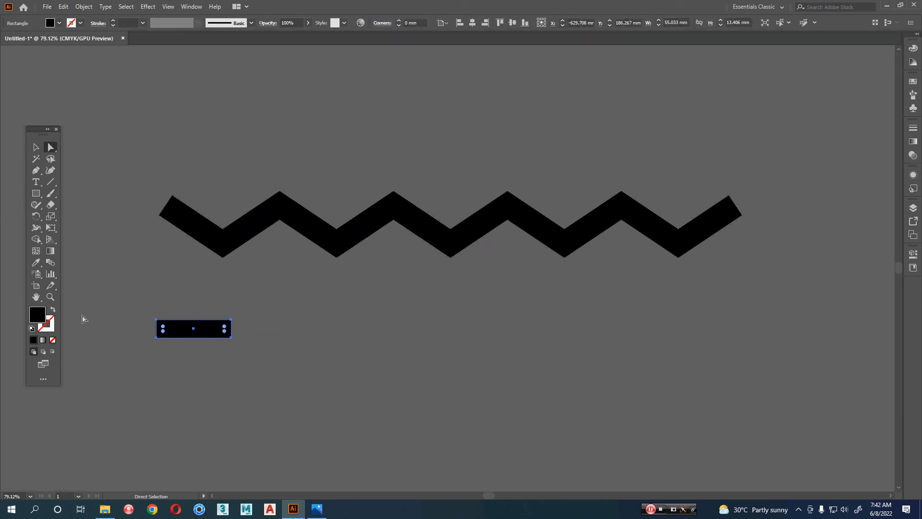
Slant the small rectangle into a parallelogram by moving its right edge straight down, and deselect it
{"action": "left_click", "coordinate": [248, 340]}
{"action": "left_click_drag", "start_coordinate": [231, 329], "coordinate": [232, 374]}
{"action": "left_click", "coordinate": [283, 374]}
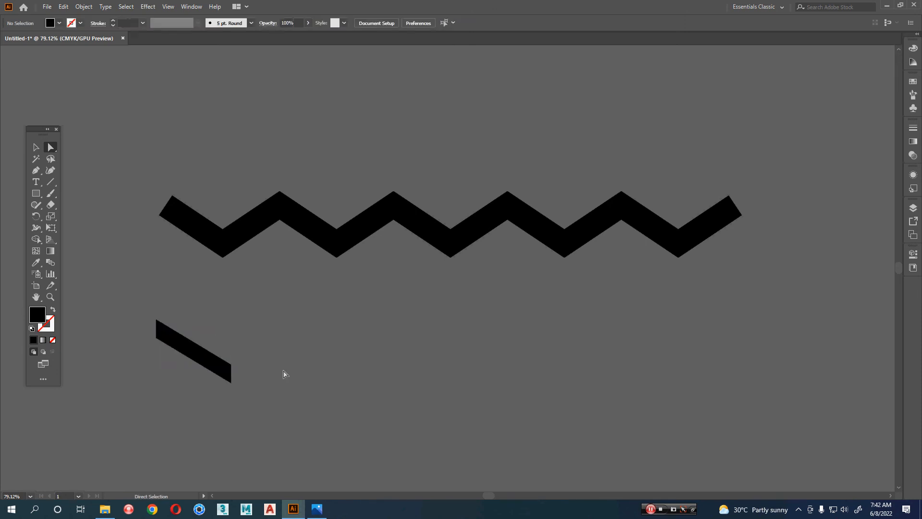
Switch to outline view and place a copy of the zigzag path about 102 mm above the original
{"action": "key", "text": "ctrl+y"}
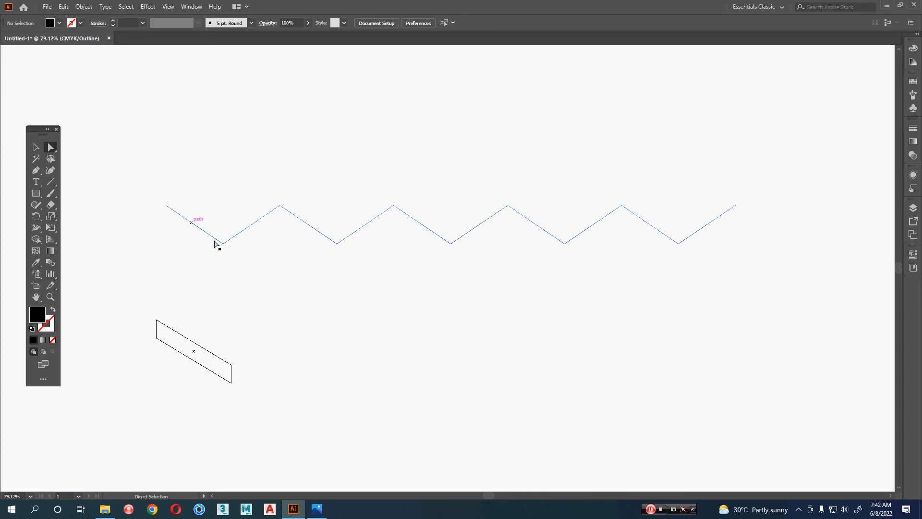
{"action": "key", "text": "v"}
{"action": "left_click_drag", "start_coordinate": [228, 244], "coordinate": [249, 103]}
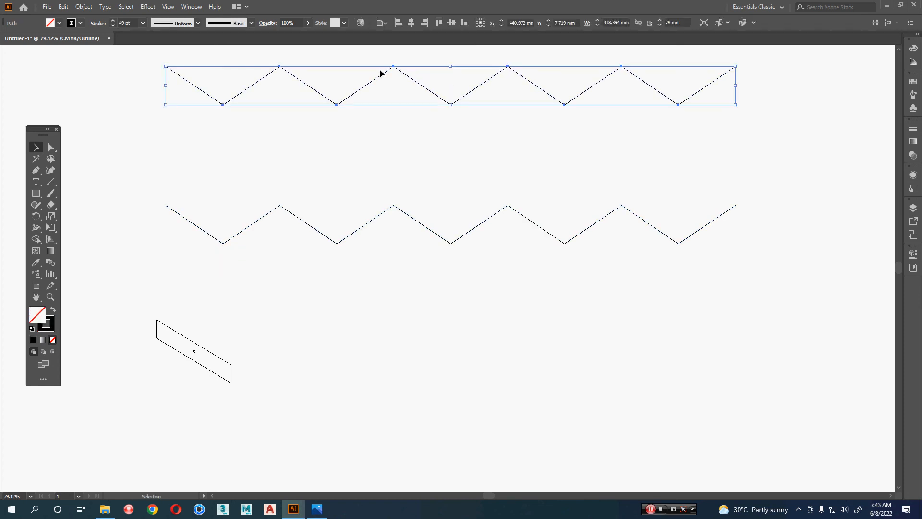
Expand the fill and stroke of the lower zigzag, and compare it with the upper copy in preview mode
{"action": "left_click", "coordinate": [235, 289]}
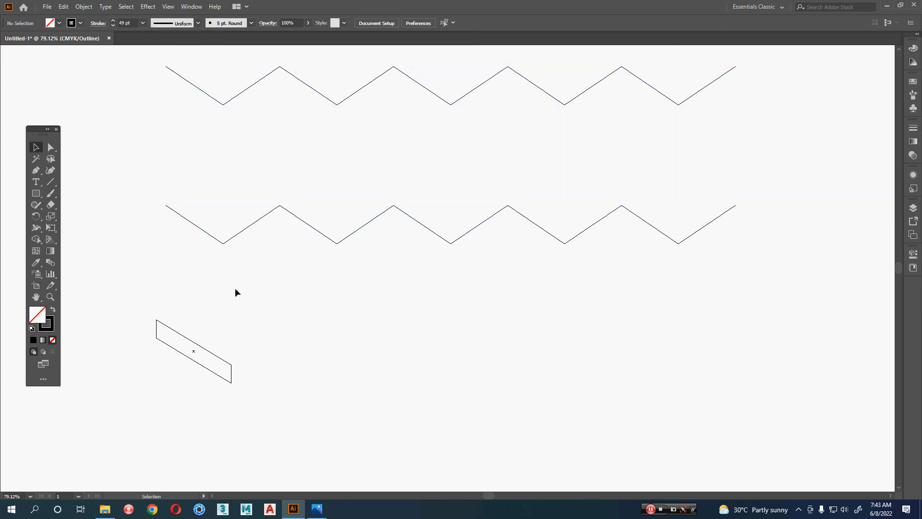
{"action": "left_click", "coordinate": [223, 244]}
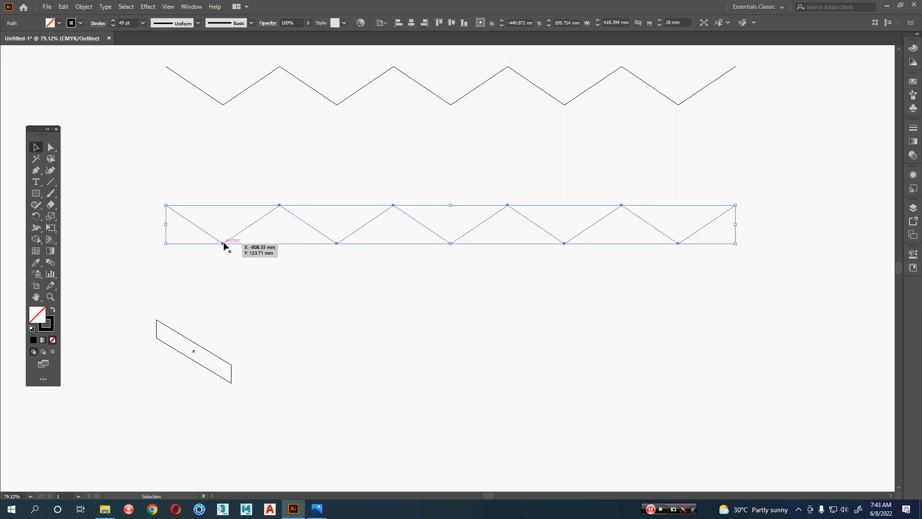
{"action": "left_click", "coordinate": [84, 7]}
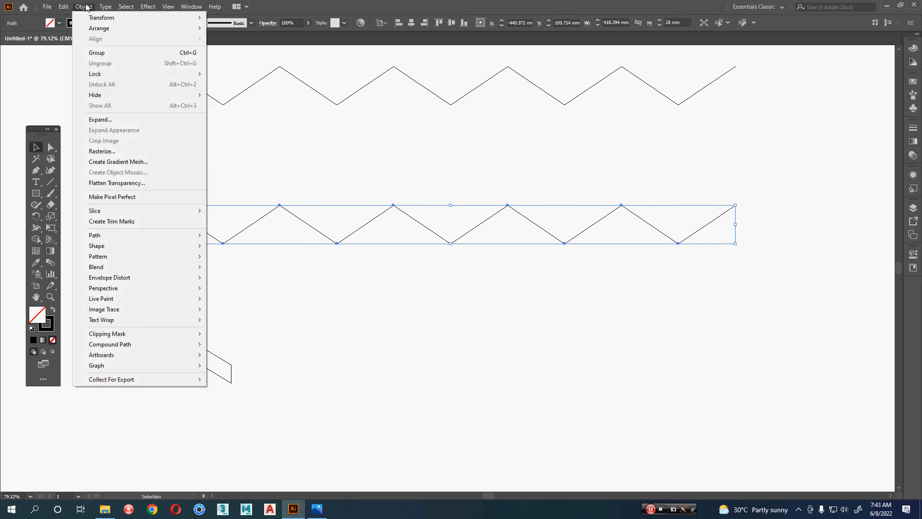
{"action": "left_click", "coordinate": [119, 124]}
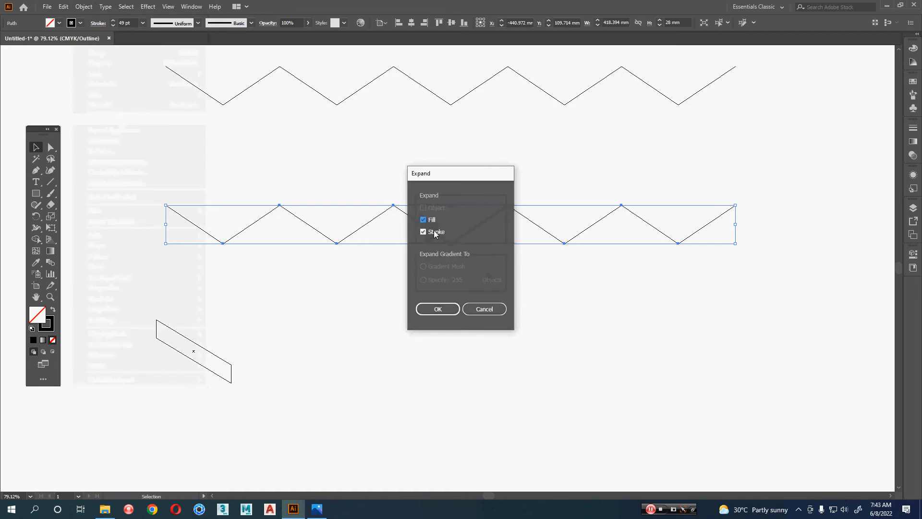
{"action": "left_click", "coordinate": [438, 309]}
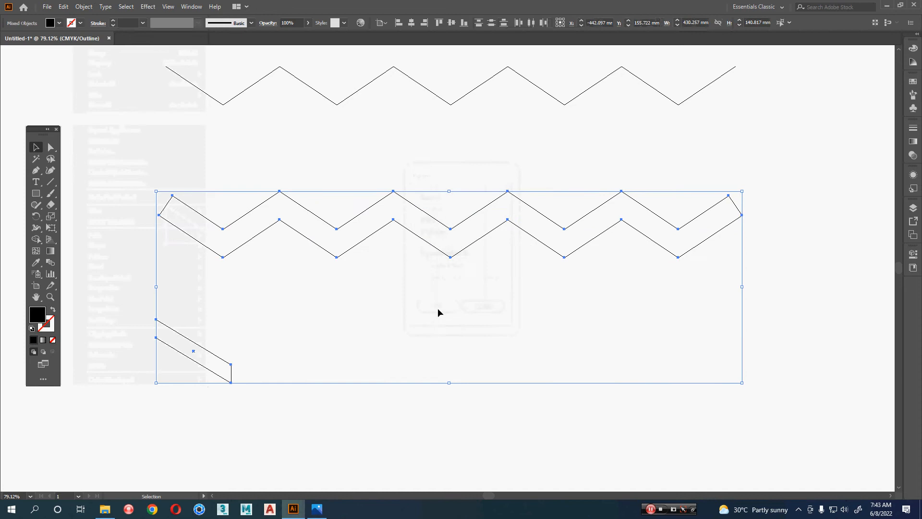
{"action": "left_click", "coordinate": [438, 309]}
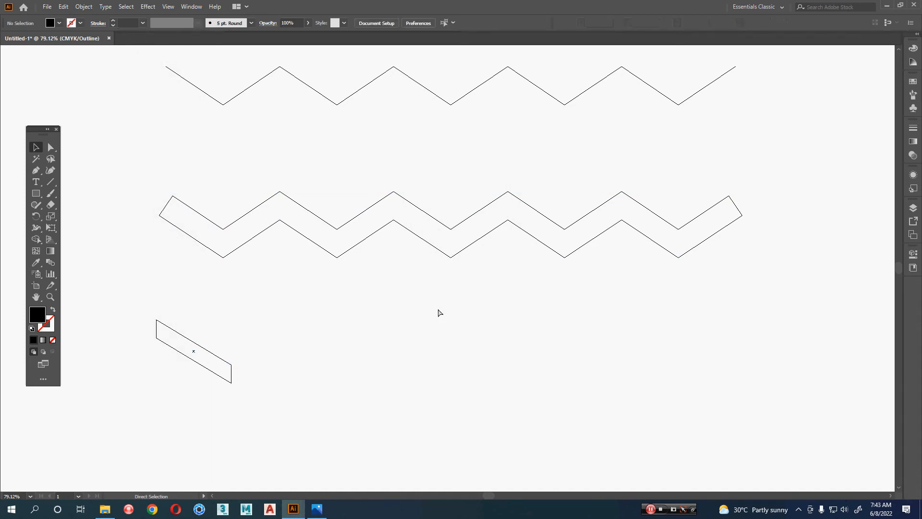
{"action": "key", "text": "ctrl+y"}
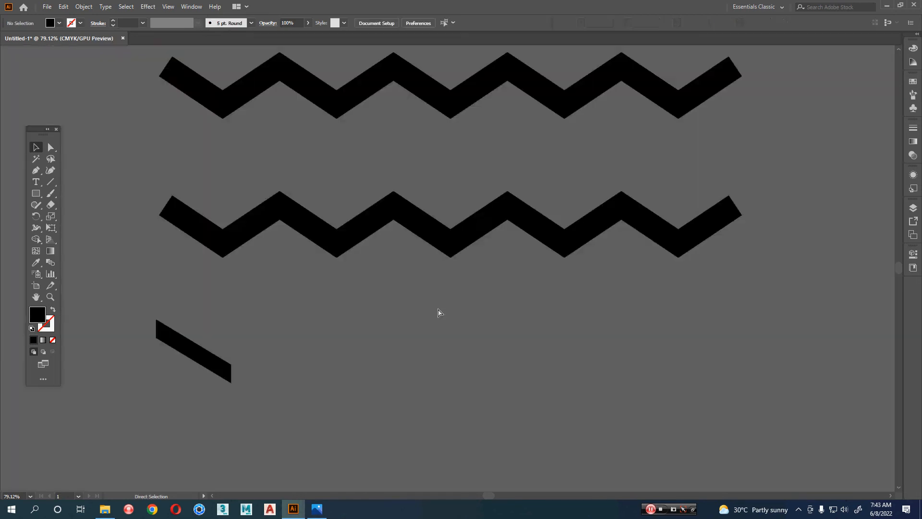
{"action": "left_click", "coordinate": [341, 101]}
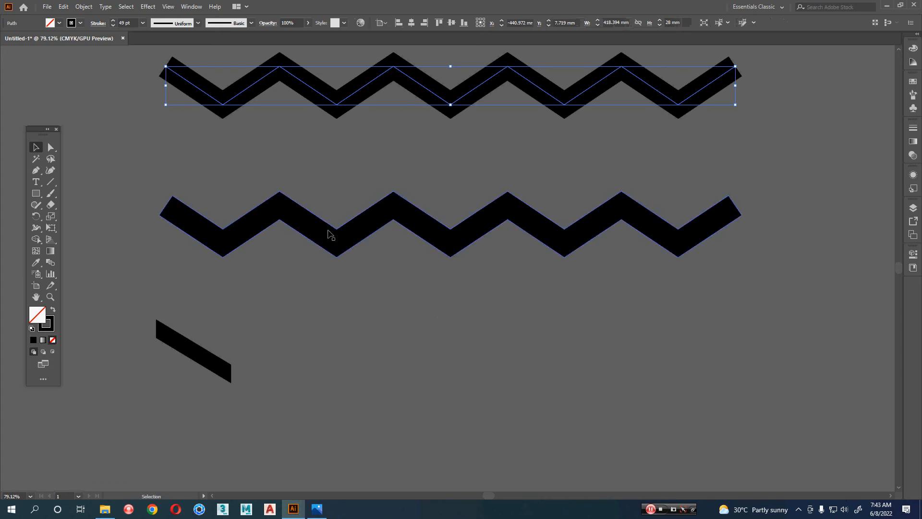
Draw an arc about 122 by 122 mm with a 49 pt black stroke below the expanded zigzag
{"action": "scroll", "coordinate": [335, 231], "scroll_direction": "down", "scroll_amount": 3}
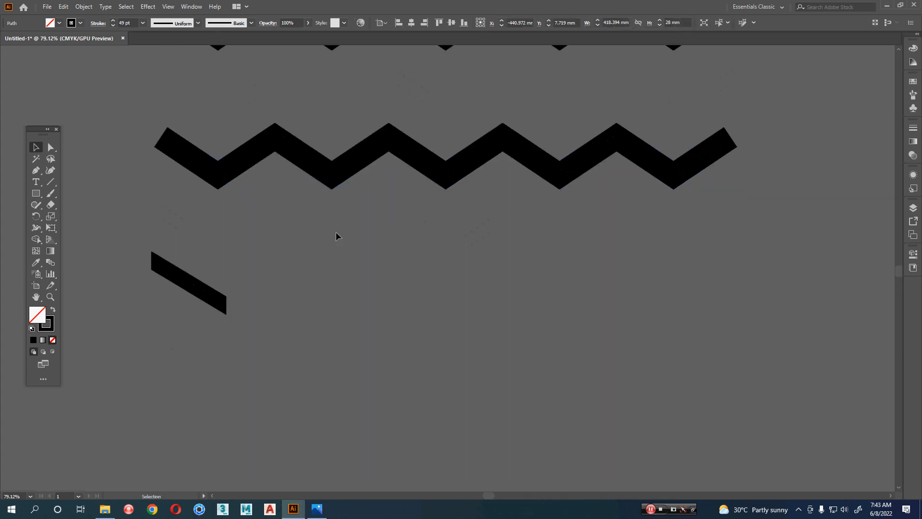
{"action": "left_click", "coordinate": [50, 182]}
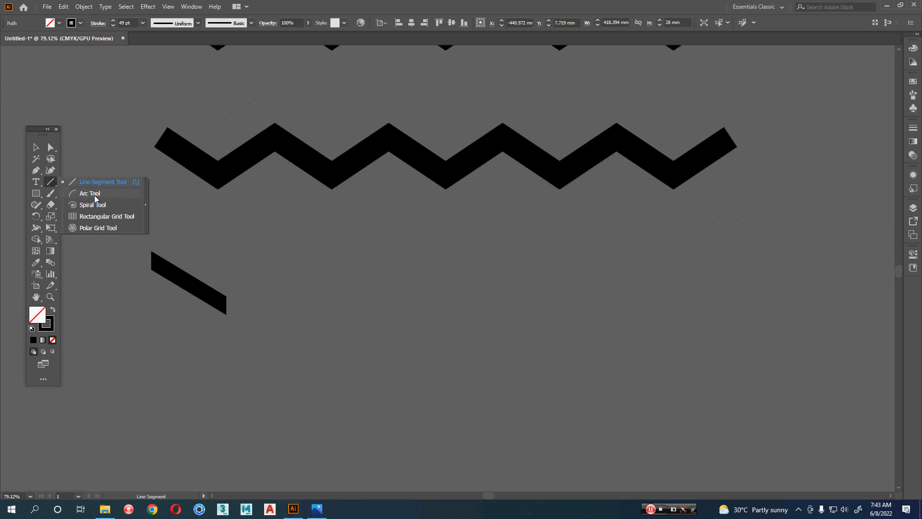
{"action": "left_click", "coordinate": [94, 194]}
{"action": "mouse_move", "coordinate": [401, 319]}
{"action": "left_mouse_down"}
{"action": "mouse_move", "coordinate": [444, 358]}
{"action": "mouse_move", "coordinate": [570, 412]}
{"action": "mouse_move", "coordinate": [568, 322]}
{"action": "left_mouse_up"}
{"action": "key", "text": "v"}
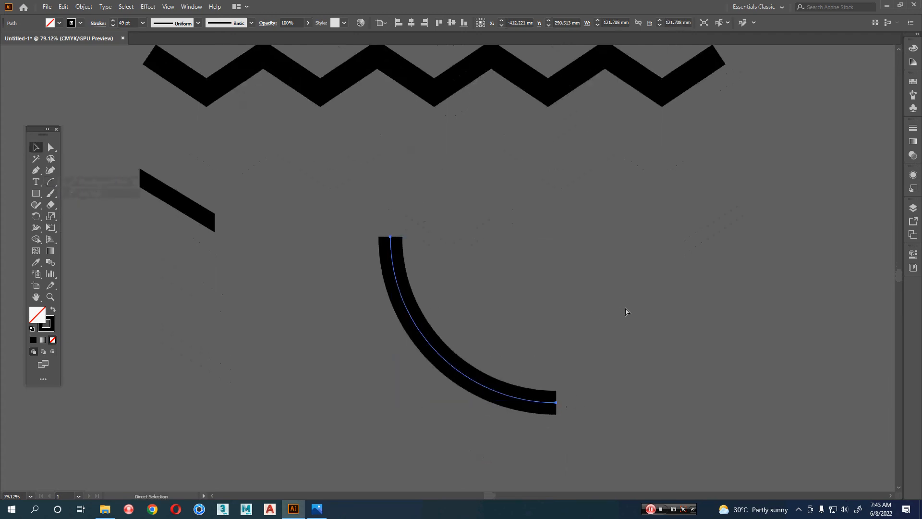
Switch to outline view and expand the arc's fill and stroke into a closed band shape
{"action": "key", "text": "ctrl+y"}
{"action": "left_click", "coordinate": [625, 311]}
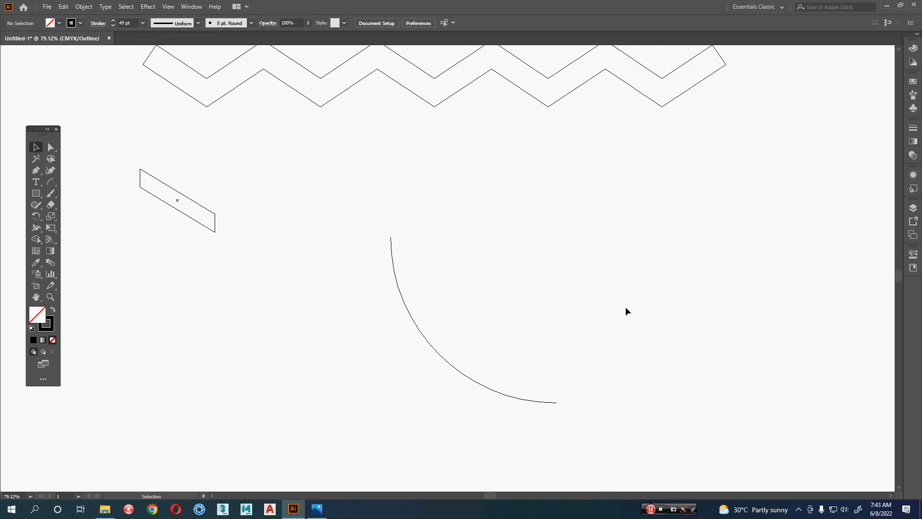
{"action": "left_click_drag", "start_coordinate": [553, 276], "coordinate": [358, 324]}
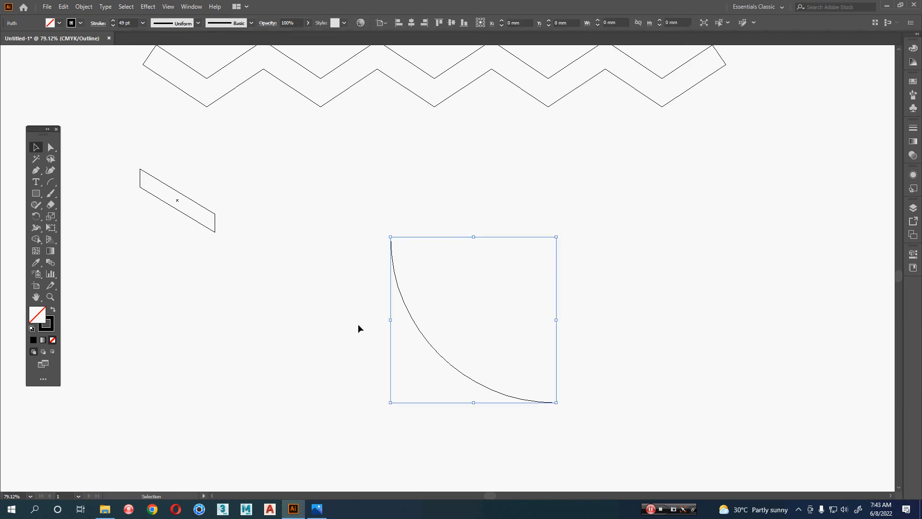
{"action": "left_click", "coordinate": [83, 7]}
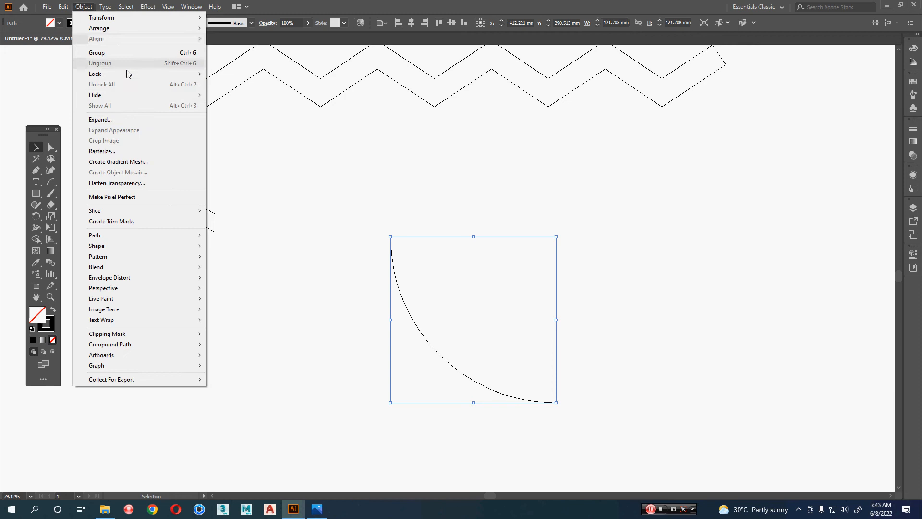
{"action": "left_click", "coordinate": [140, 119]}
{"action": "left_click", "coordinate": [437, 308]}
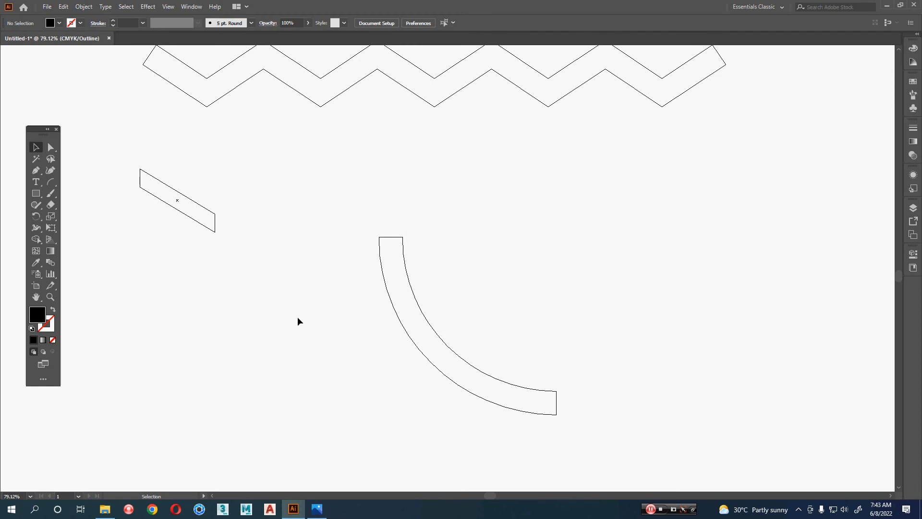
Delete the arc band, the parallelogram and the upper unexpanded zigzag, and return to preview mode
{"action": "scroll", "coordinate": [331, 322], "scroll_direction": "up", "scroll_amount": 6}
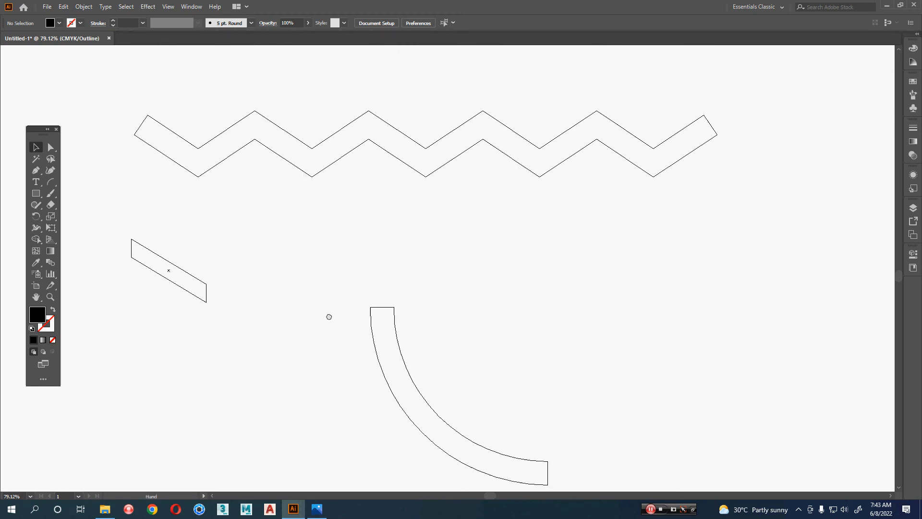
{"action": "scroll", "coordinate": [392, 422], "scroll_direction": "down", "scroll_amount": 1}
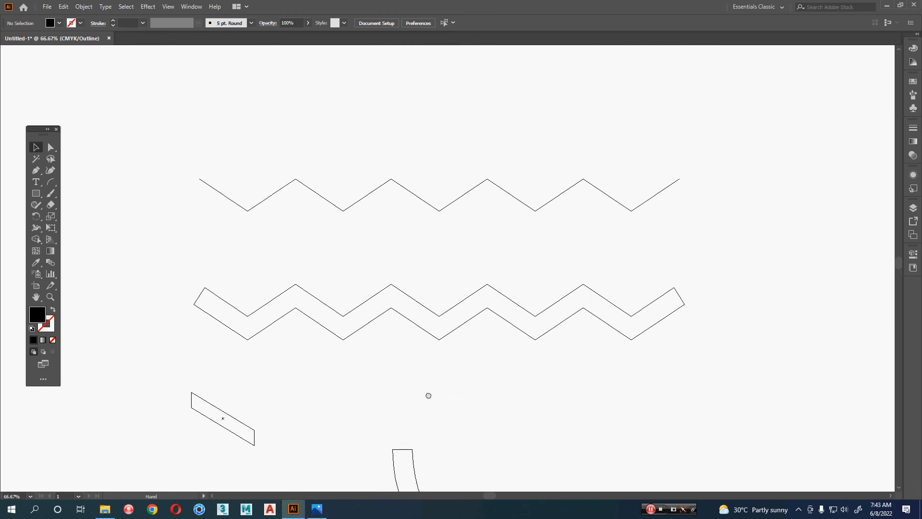
{"action": "left_click_drag", "start_coordinate": [428, 395], "coordinate": [400, 312]}
{"action": "left_click_drag", "start_coordinate": [476, 312], "coordinate": [100, 479]}
{"action": "key", "text": "Delete"}
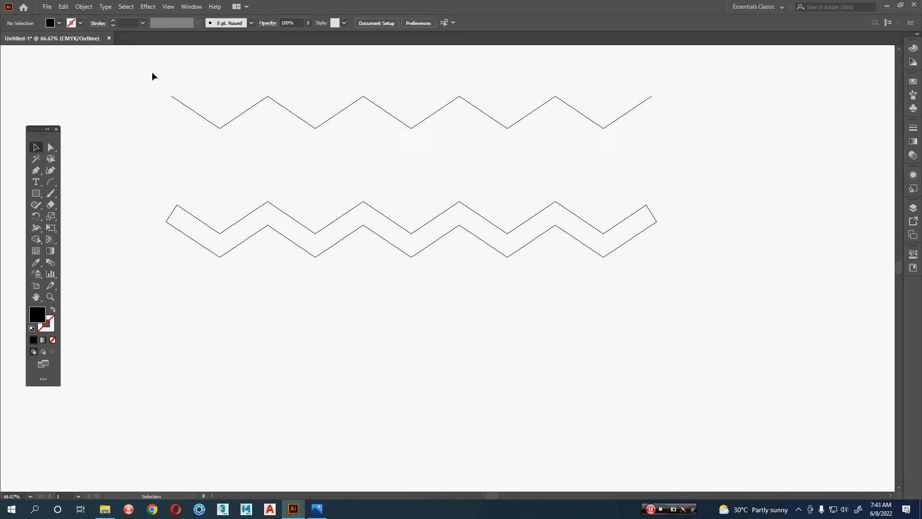
{"action": "left_click_drag", "start_coordinate": [152, 71], "coordinate": [238, 139]}
{"action": "key", "text": "Delete"}
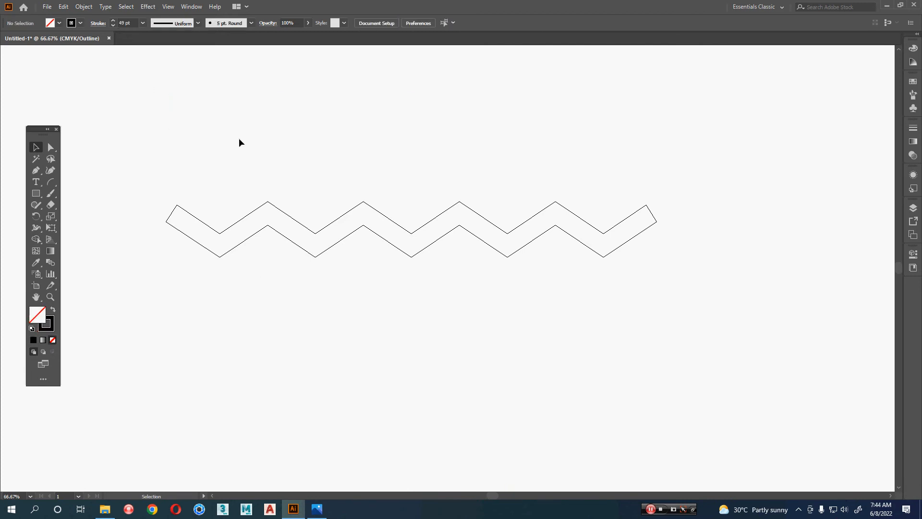
{"action": "scroll", "coordinate": [239, 138], "scroll_direction": "up", "scroll_amount": 1}
{"action": "left_click_drag", "start_coordinate": [280, 150], "coordinate": [271, 118]}
{"action": "key", "text": "ctrl+y"}
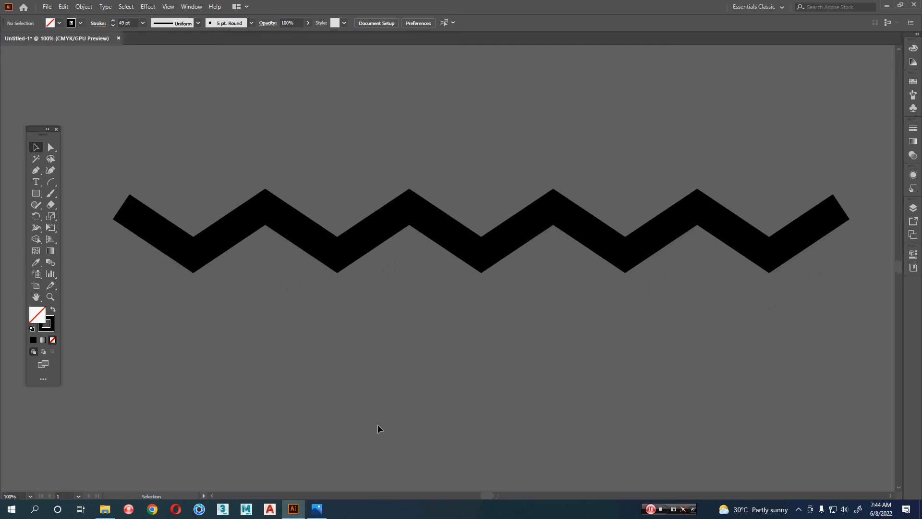
Detach the shape tools as a floating palette and draw a black square about 57 mm wide without a stroke in an empty area
{"action": "left_click_drag", "start_coordinate": [338, 410], "coordinate": [331, 163]}
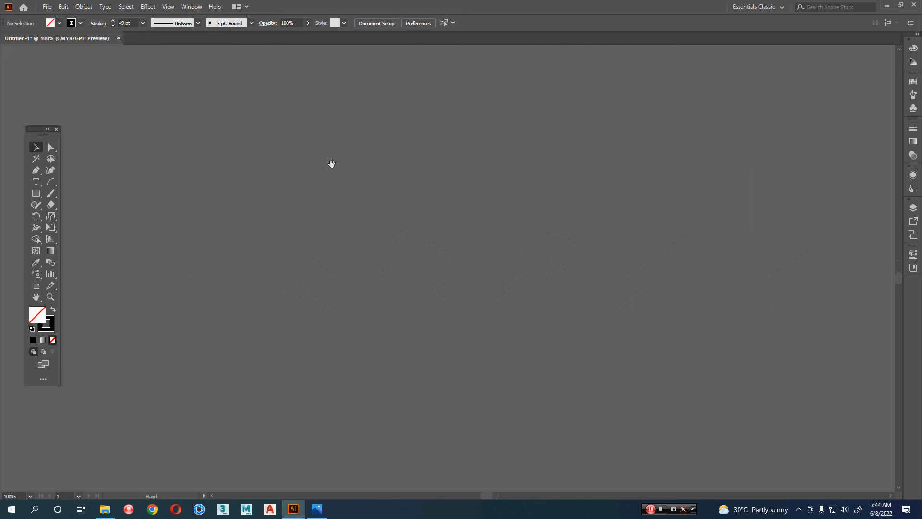
{"action": "left_click", "coordinate": [36, 194]}
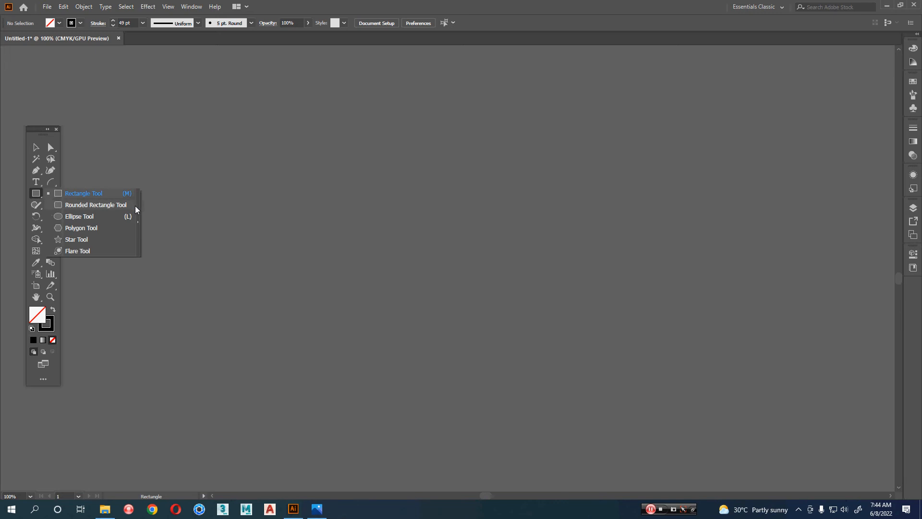
{"action": "left_click", "coordinate": [138, 207]}
{"action": "left_click_drag", "start_coordinate": [94, 206], "coordinate": [220, 137]}
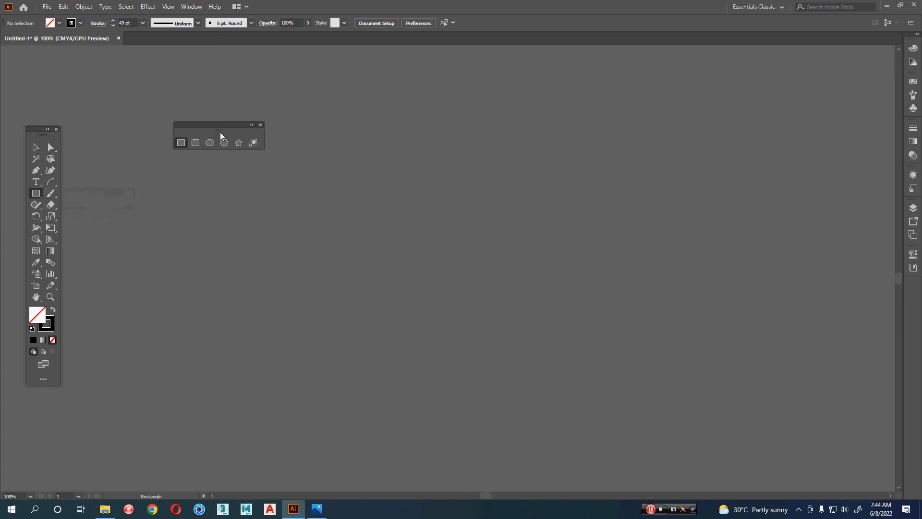
{"action": "left_click_drag", "start_coordinate": [227, 200], "coordinate": [328, 272]}
{"action": "key", "text": "shift+x"}
{"action": "key", "text": "v"}
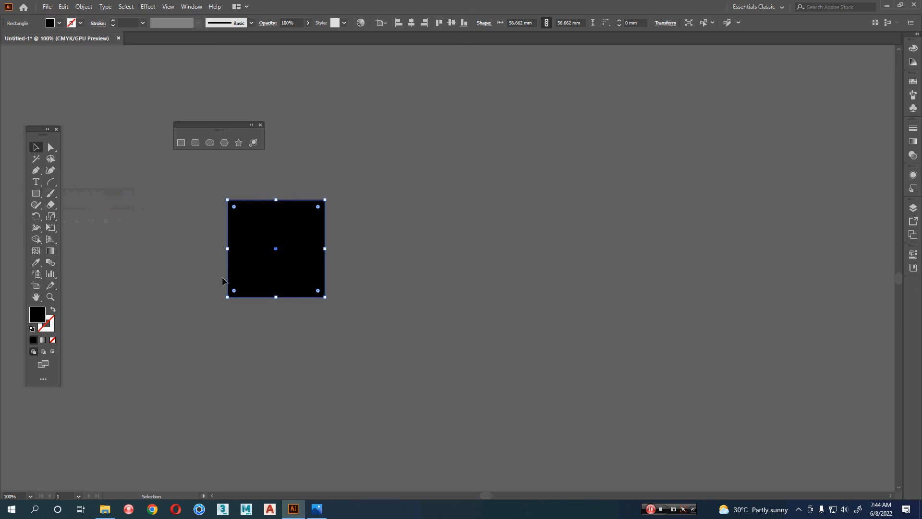
Draw a black circle about 54 mm in diameter to the right of the square
{"action": "left_click", "coordinate": [210, 142]}
{"action": "left_click_drag", "start_coordinate": [455, 259], "coordinate": [528, 314]}
{"action": "key", "text": "v"}
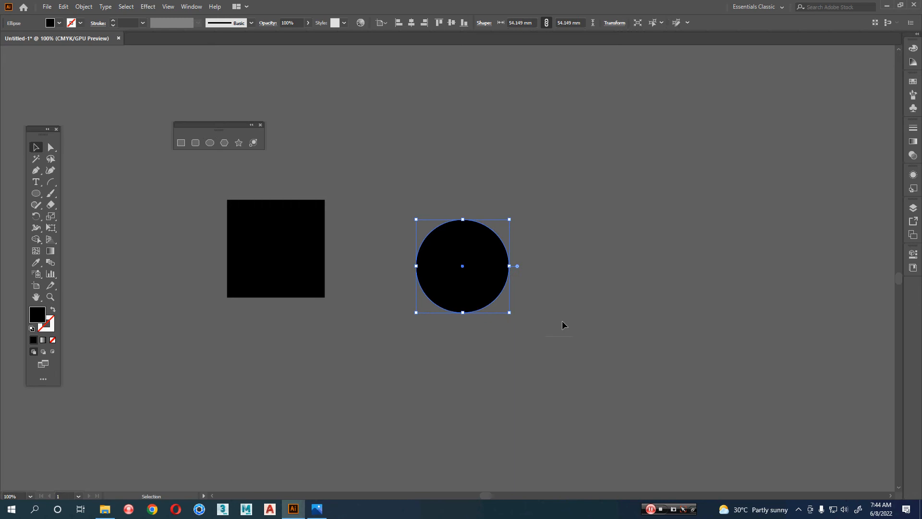
Fill the square with the pinkish red ef2e65
{"action": "left_click", "coordinate": [287, 268]}
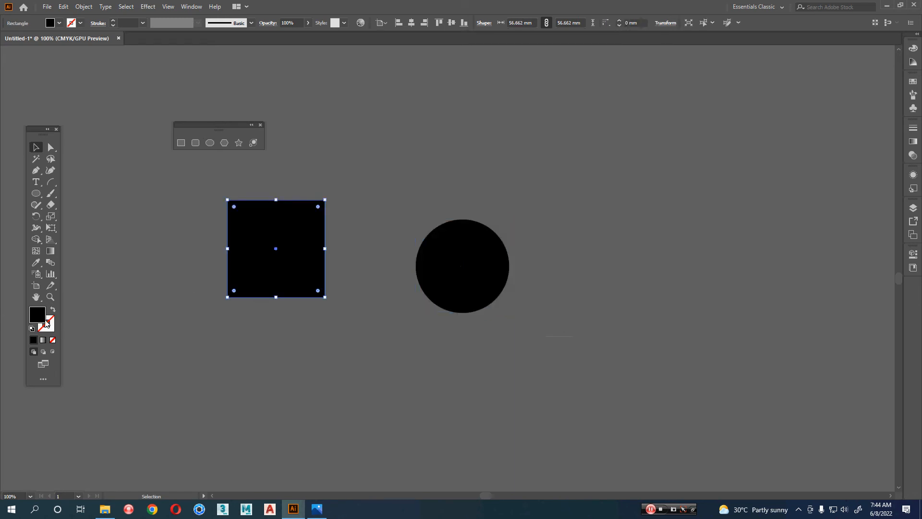
{"action": "double_click", "coordinate": [42, 315]}
{"action": "left_click", "coordinate": [243, 256]}
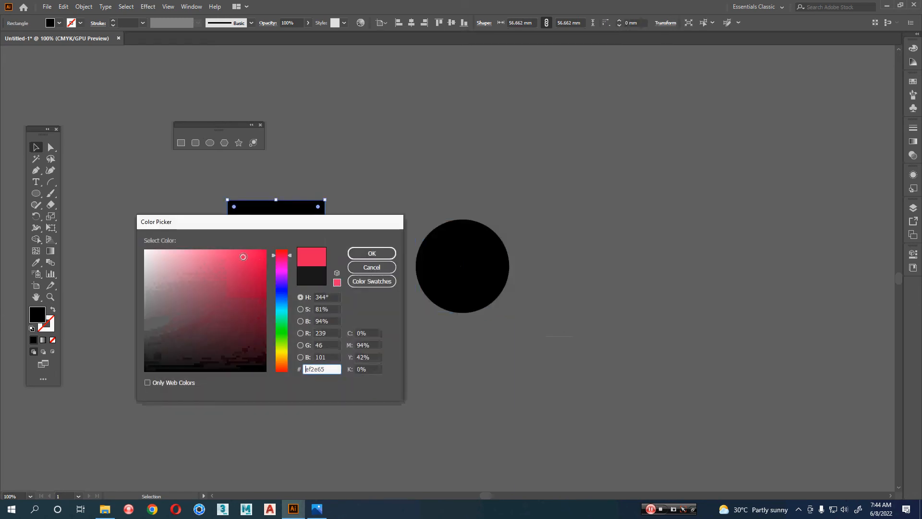
{"action": "left_click", "coordinate": [372, 253]}
Move the circle closer to the square and fill it with a bright yellow-green
{"action": "left_click_drag", "start_coordinate": [457, 305], "coordinate": [389, 336]}
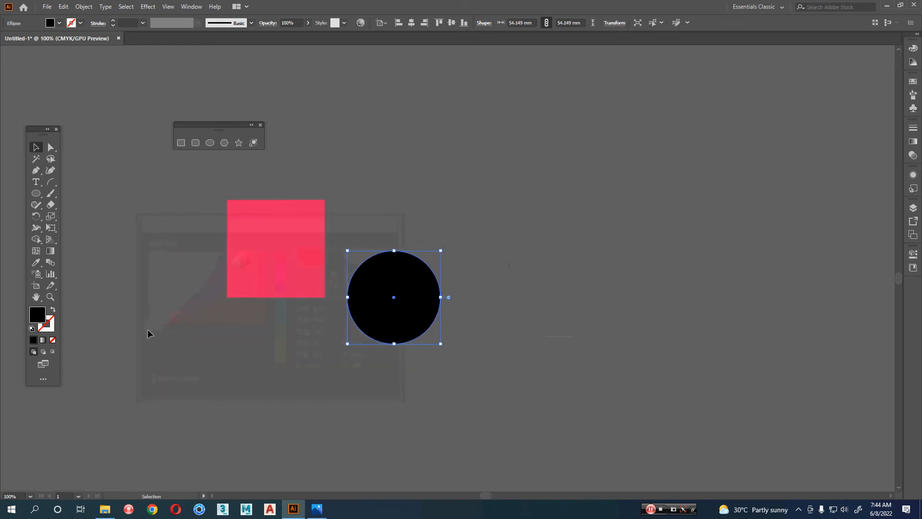
{"action": "double_click", "coordinate": [42, 315]}
{"action": "left_click", "coordinate": [283, 350]}
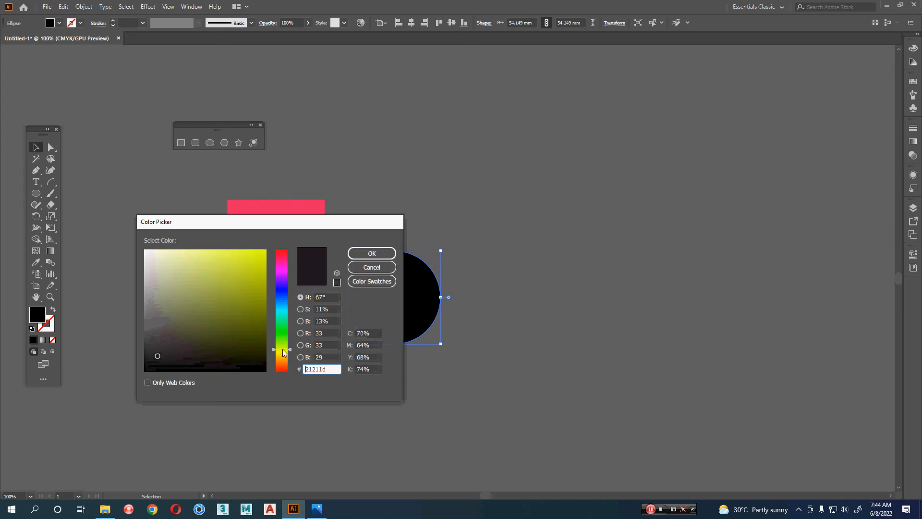
{"action": "left_click", "coordinate": [242, 262]}
{"action": "left_click", "coordinate": [372, 253]}
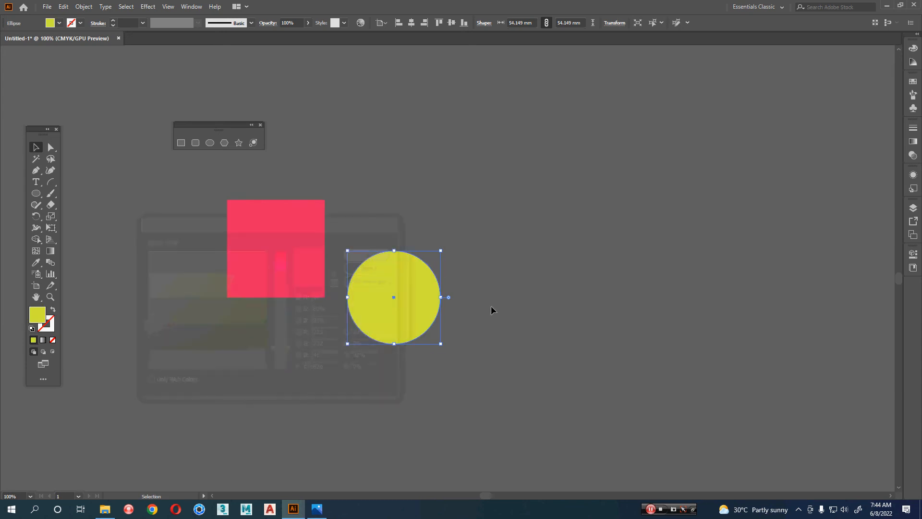
Overlap the circle with the square's lower-right corner, enlarge it to about 55.4 mm in diameter, and deselect it
{"action": "left_click_drag", "start_coordinate": [418, 314], "coordinate": [349, 313]}
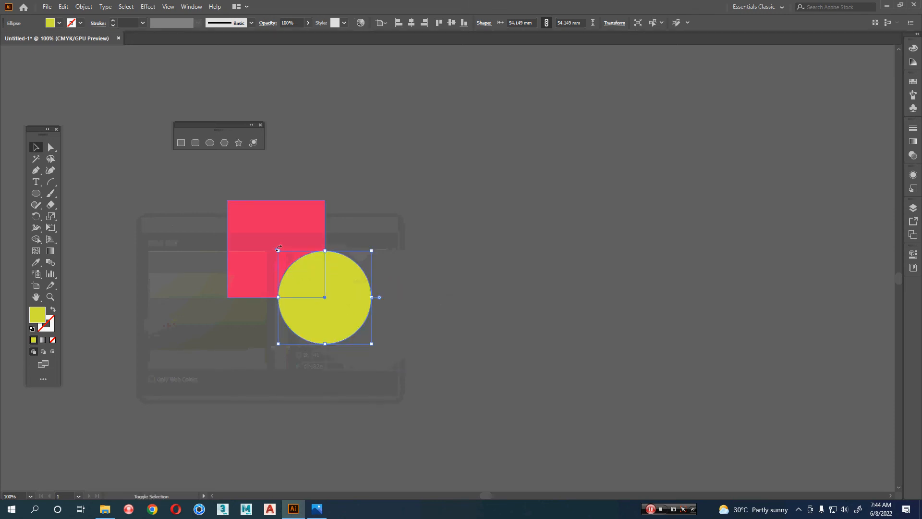
{"action": "mouse_move", "coordinate": [279, 250]}
{"action": "left_mouse_down"}
{"action": "mouse_move", "coordinate": [267, 236]}
{"action": "mouse_move", "coordinate": [276, 249]}
{"action": "left_mouse_up"}
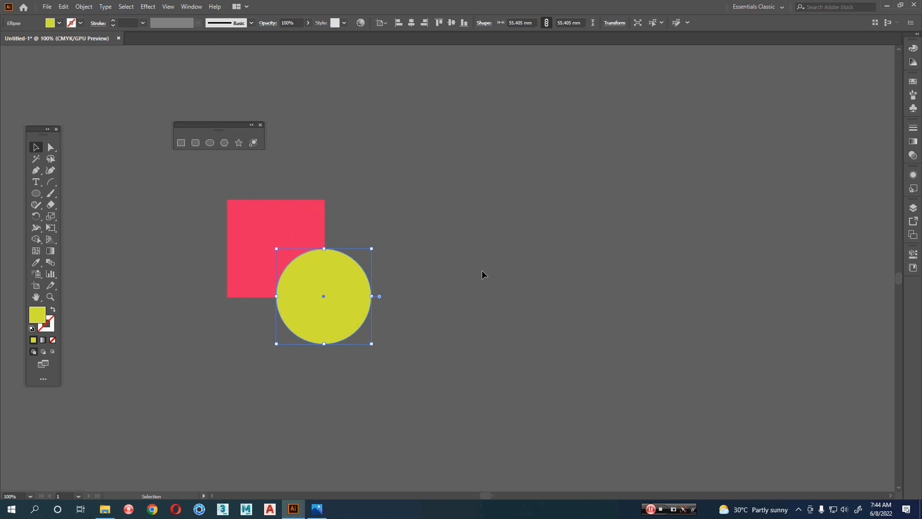
{"action": "left_click", "coordinate": [417, 207]}
Select the square and circle together and place a copy of the pair to the right of the originals
{"action": "left_click_drag", "start_coordinate": [418, 207], "coordinate": [438, 264]}
{"action": "left_click", "coordinate": [244, 288], "text": "shift"}
{"action": "left_click", "coordinate": [309, 232], "text": "shift"}
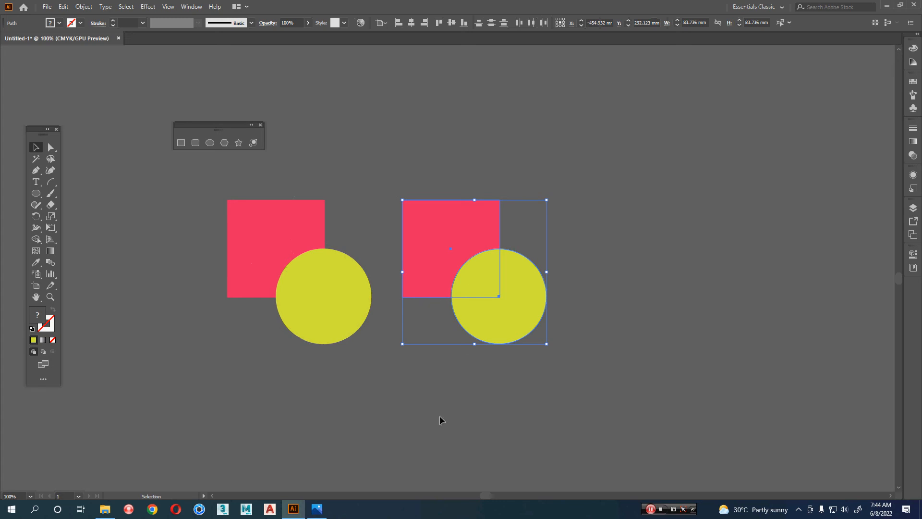
{"action": "key", "text": "space"}
{"action": "left_click_drag", "start_coordinate": [551, 386], "coordinate": [444, 391]}
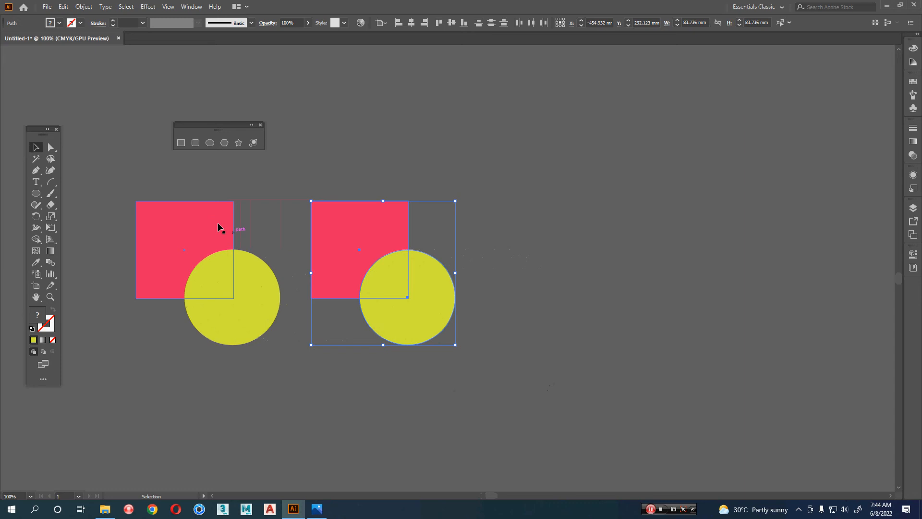
{"action": "key", "text": "ctrl"}
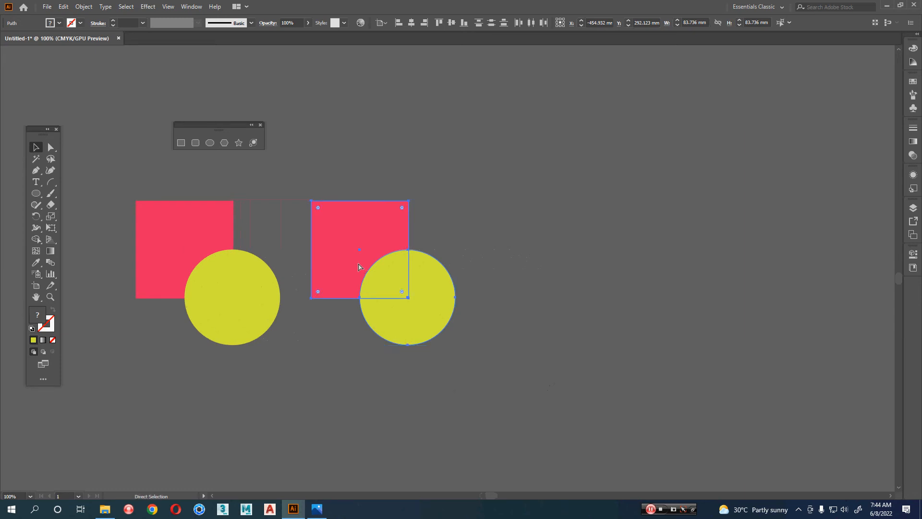
Repeat the copy twice to complete a row of four square-and-circle pairs, and move the floating shape tools palette clear of the artwork
{"action": "key", "text": "ctrl+d"}
{"action": "key", "text": "ctrl+d"}
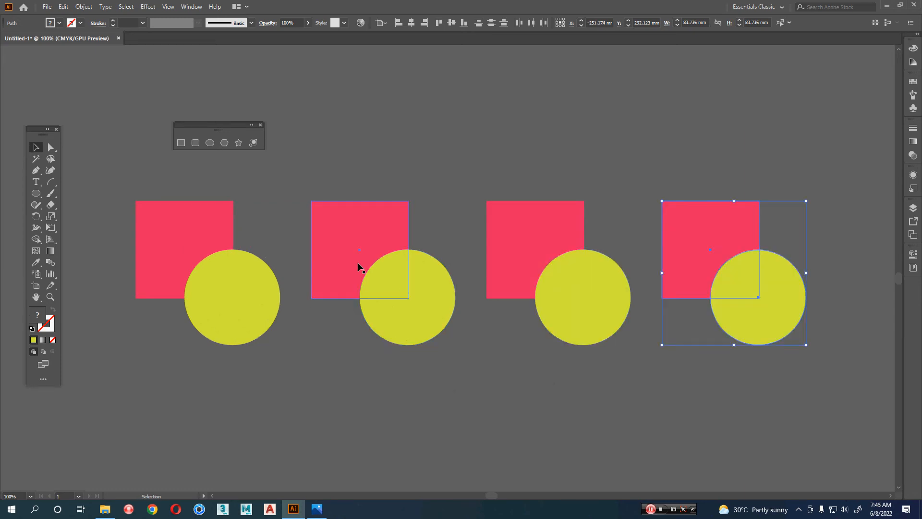
{"action": "left_click_drag", "start_coordinate": [492, 307], "coordinate": [488, 241]}
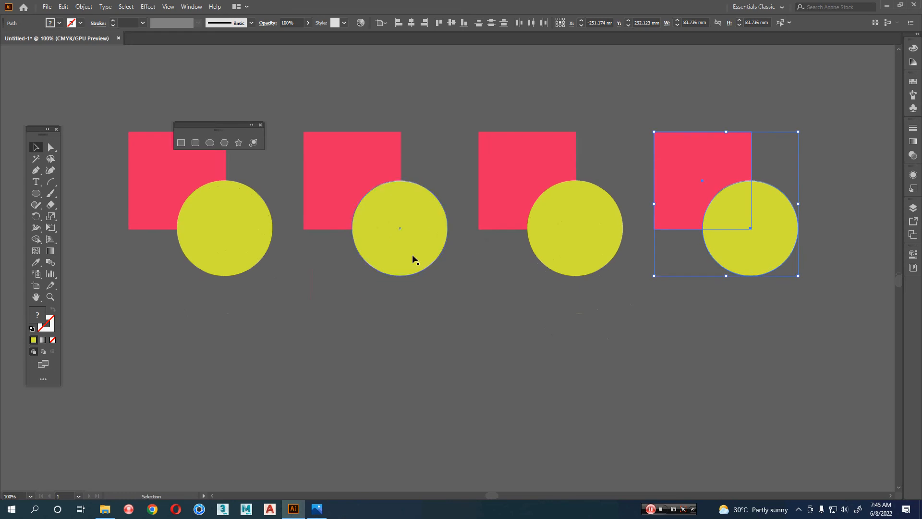
{"action": "left_click_drag", "start_coordinate": [216, 135], "coordinate": [51, 469]}
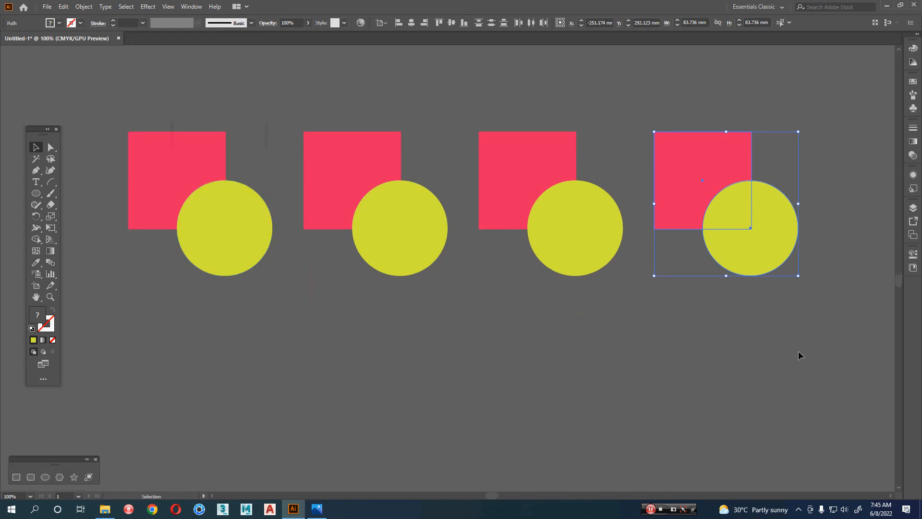
Select all four square-and-circle pairs, place a copy of the row directly below the original, and deselect it
{"action": "left_click_drag", "start_coordinate": [799, 351], "coordinate": [94, 53]}
{"action": "left_click_drag", "start_coordinate": [401, 217], "coordinate": [382, 160]}
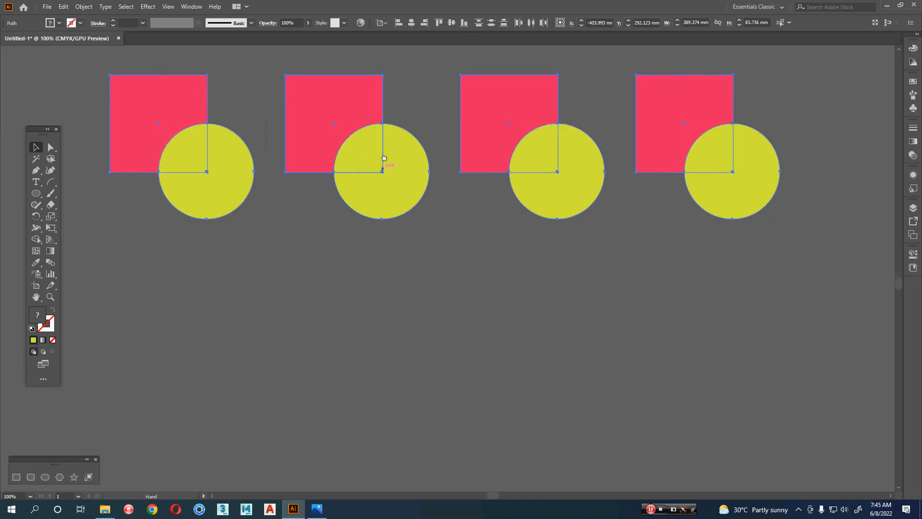
{"action": "left_click_drag", "start_coordinate": [340, 126], "coordinate": [344, 302]}
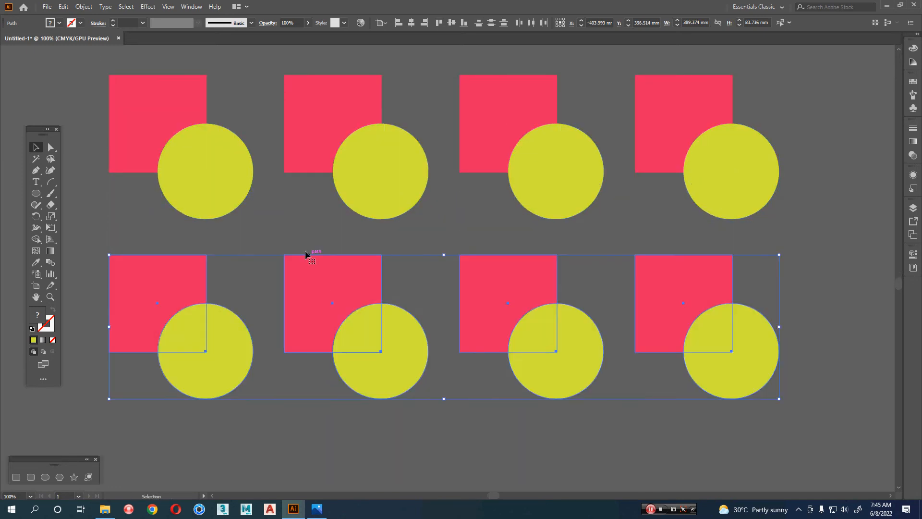
{"action": "mouse_move", "coordinate": [300, 235]}
{"action": "left_mouse_down"}
{"action": "mouse_move", "coordinate": [303, 262]}
{"action": "mouse_move", "coordinate": [303, 248]}
{"action": "left_mouse_up"}
{"action": "left_click", "coordinate": [296, 239]}
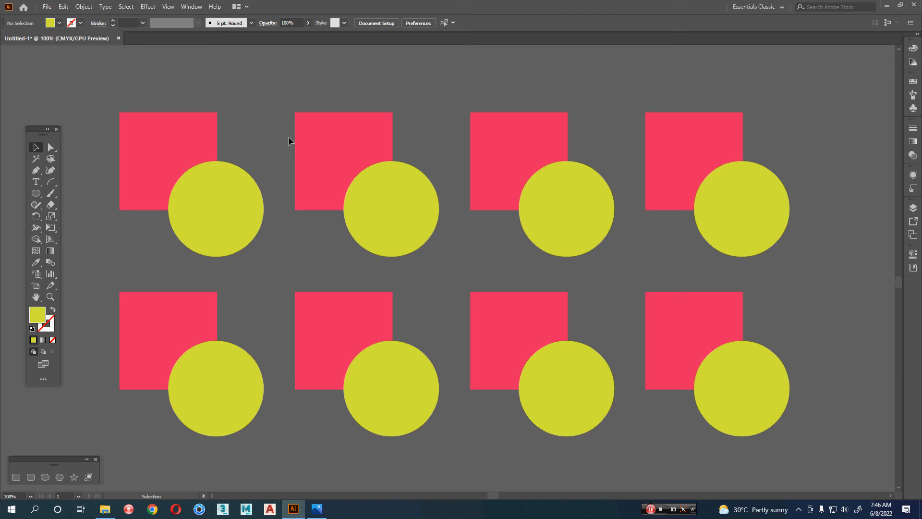
Display the Pathfinder panel and move it clear of the square-and-circle pairs
{"action": "left_click", "coordinate": [190, 7]}
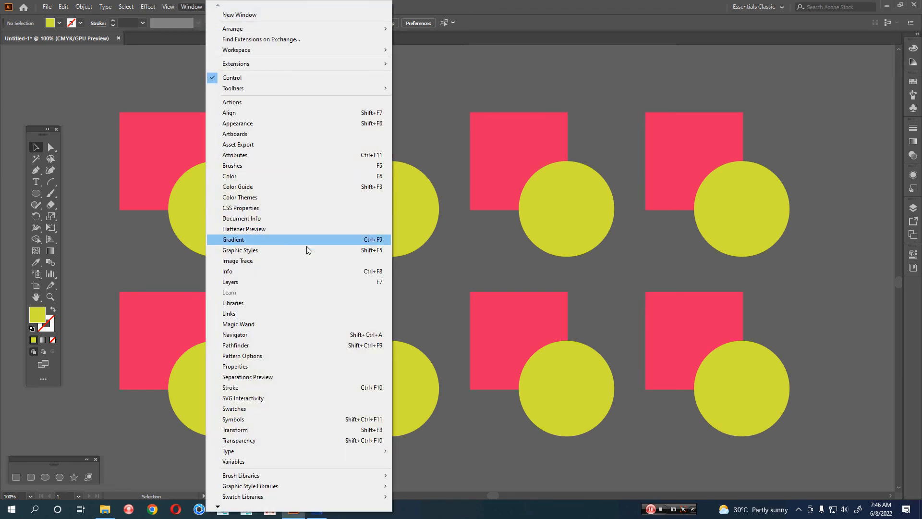
{"action": "left_click", "coordinate": [313, 345]}
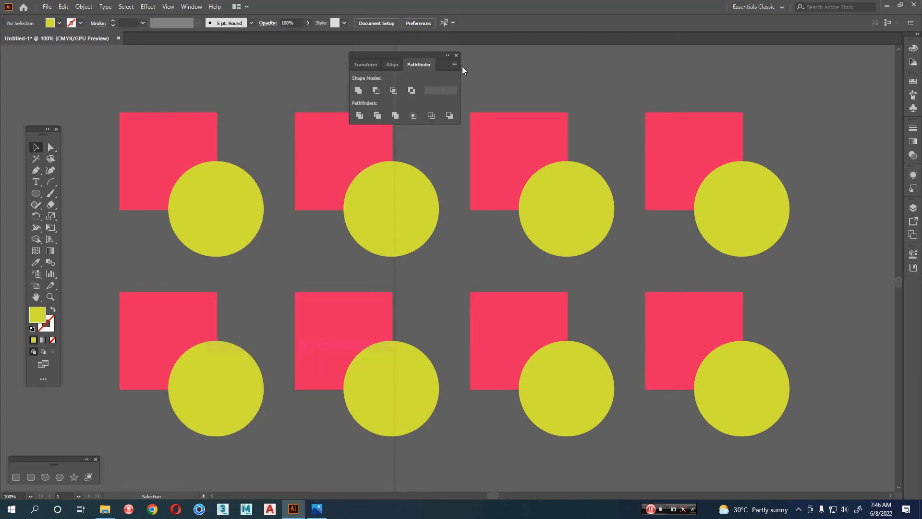
{"action": "left_click_drag", "start_coordinate": [412, 56], "coordinate": [832, 64]}
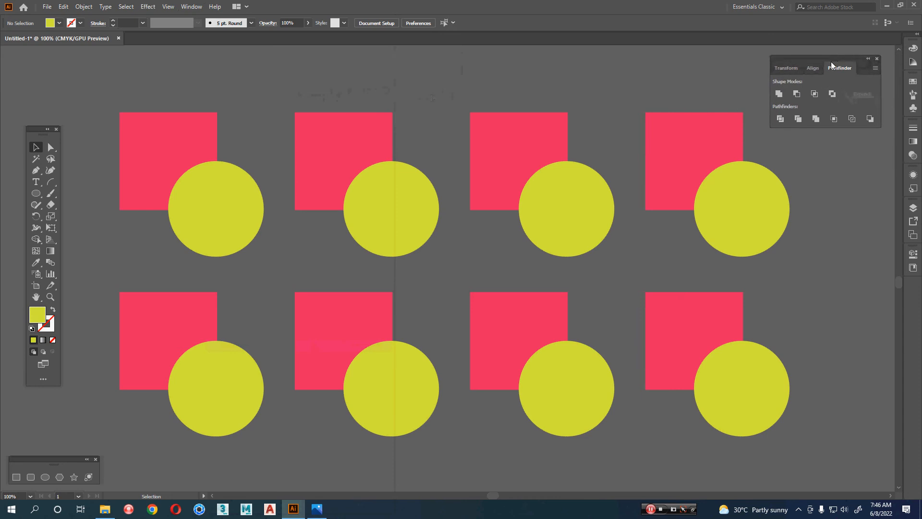
Open Snipping Tool and capture a rectangular snip of the Pathfinder panel
{"action": "key", "text": "super"}
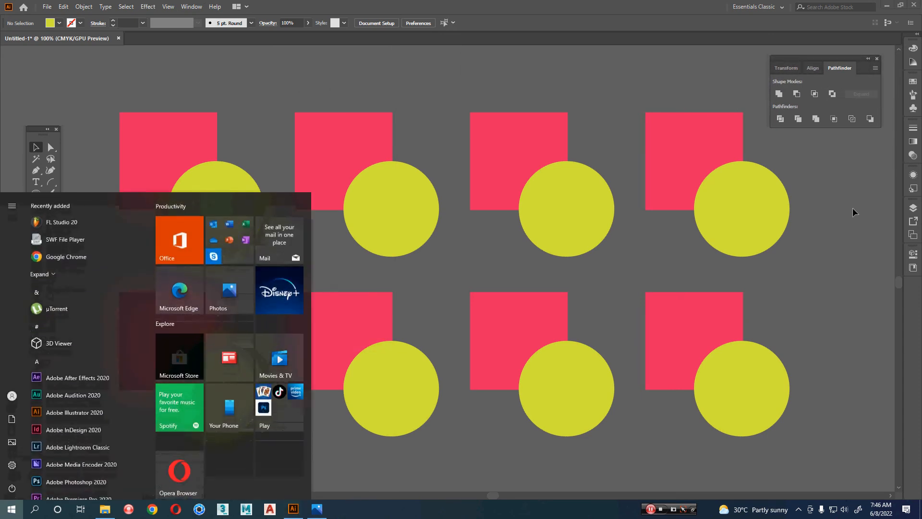
{"action": "type", "text": "sni"}
{"action": "key", "text": "Return"}
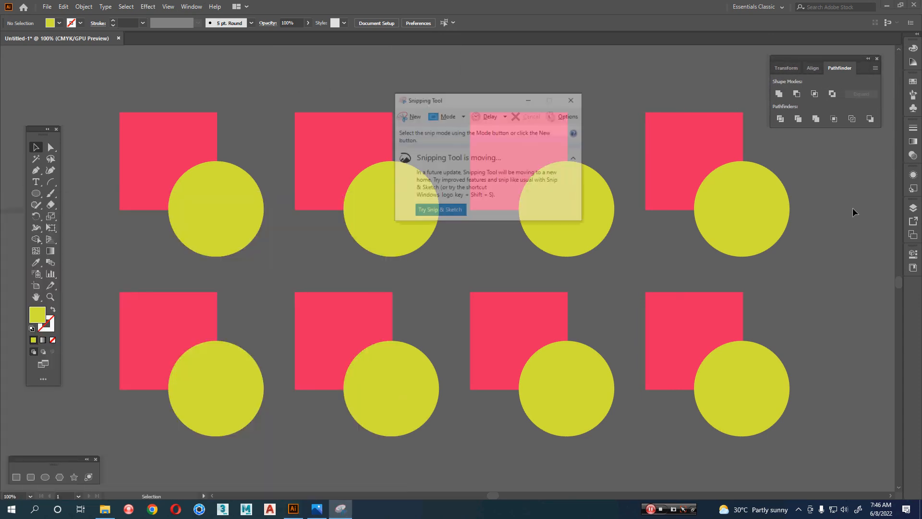
{"action": "left_click", "coordinate": [413, 115]}
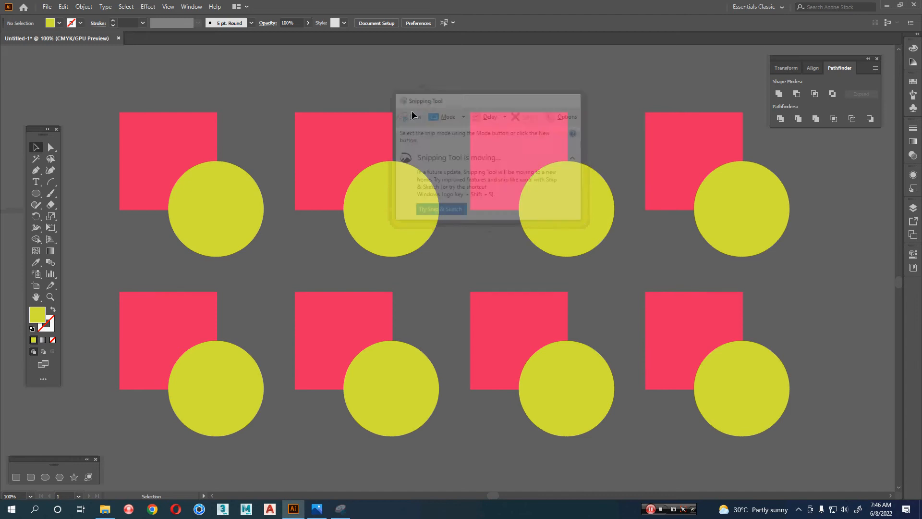
{"action": "left_click_drag", "start_coordinate": [764, 52], "coordinate": [888, 132]}
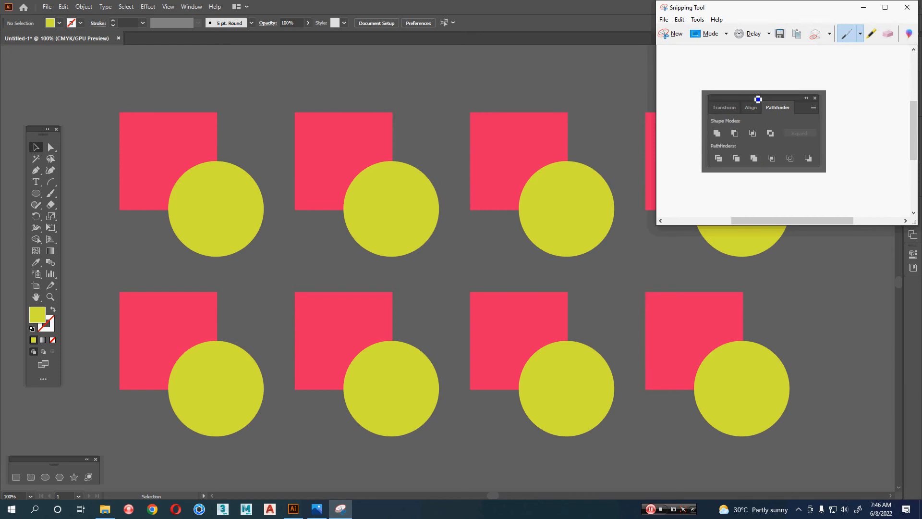
Open Paint with the mspaint command, paste the Pathfinder snip, and enlarge the view to 300%
{"action": "key", "text": "super+r"}
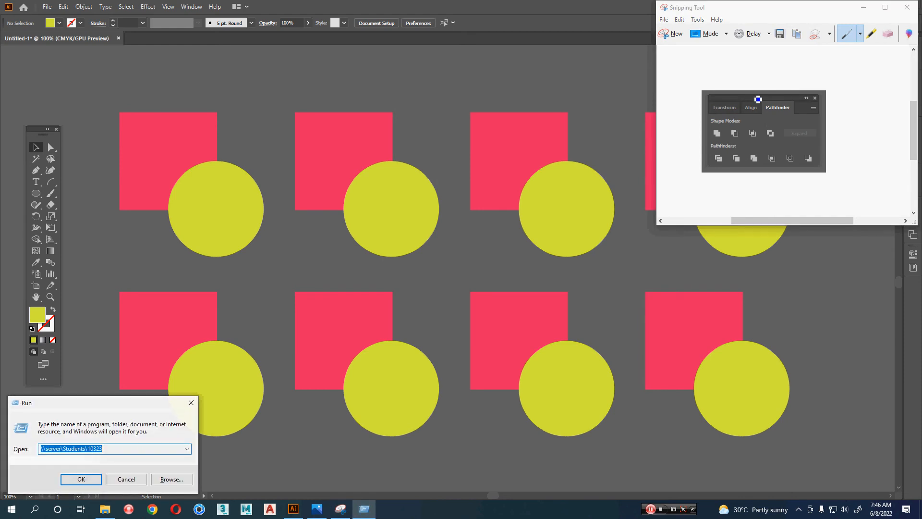
{"action": "type", "text": "mspaint"}
{"action": "key", "text": "Return"}
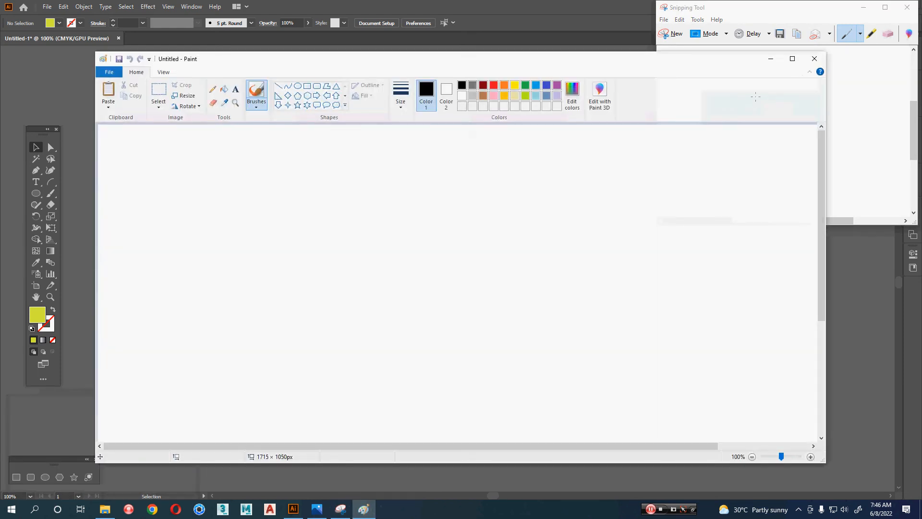
{"action": "key", "text": "ctrl+v"}
{"action": "scroll", "coordinate": [203, 271], "scroll_direction": "up", "scroll_amount": 2, "text": "ctrl"}
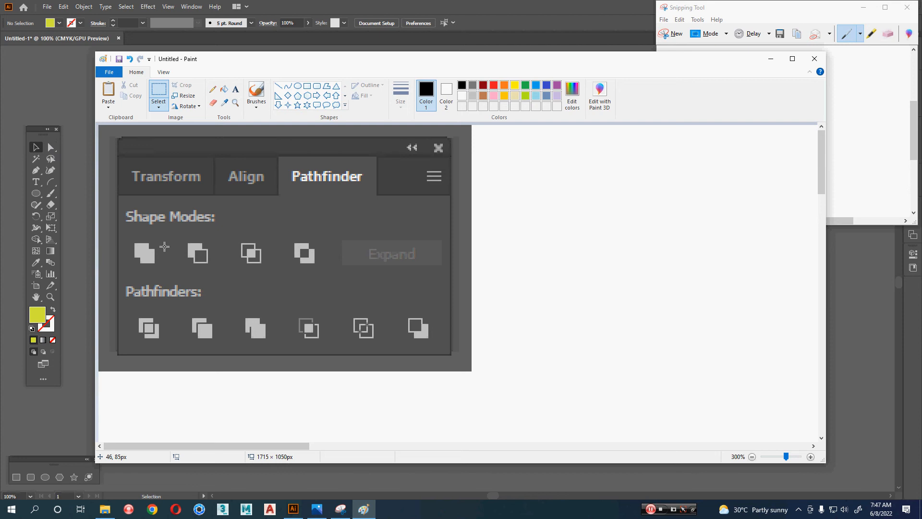
Choose a yellow brush and mark the first Shape Modes icon in the pasted Pathfinder picture
{"action": "left_click_drag", "start_coordinate": [164, 247], "coordinate": [133, 232]}
{"action": "left_click", "coordinate": [191, 261]}
{"action": "left_click", "coordinate": [257, 95]}
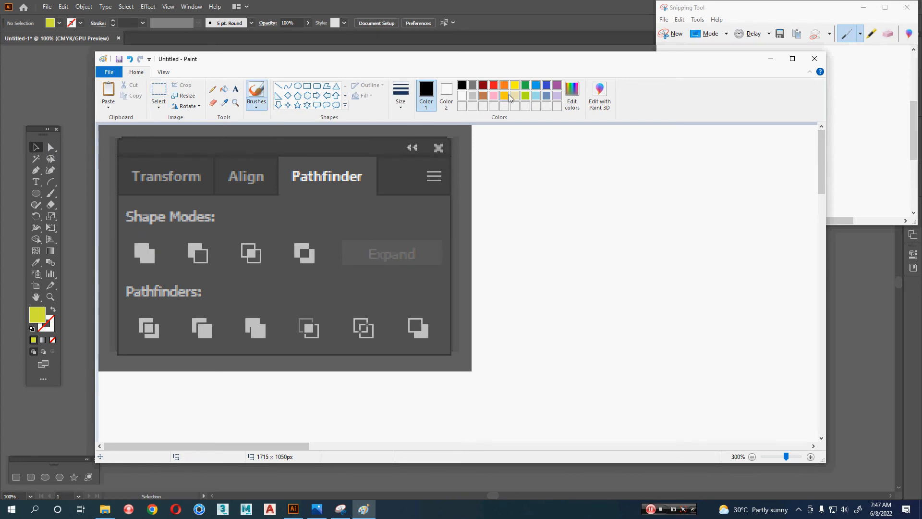
{"action": "left_click", "coordinate": [516, 85]}
{"action": "left_click_drag", "start_coordinate": [140, 248], "coordinate": [152, 259]}
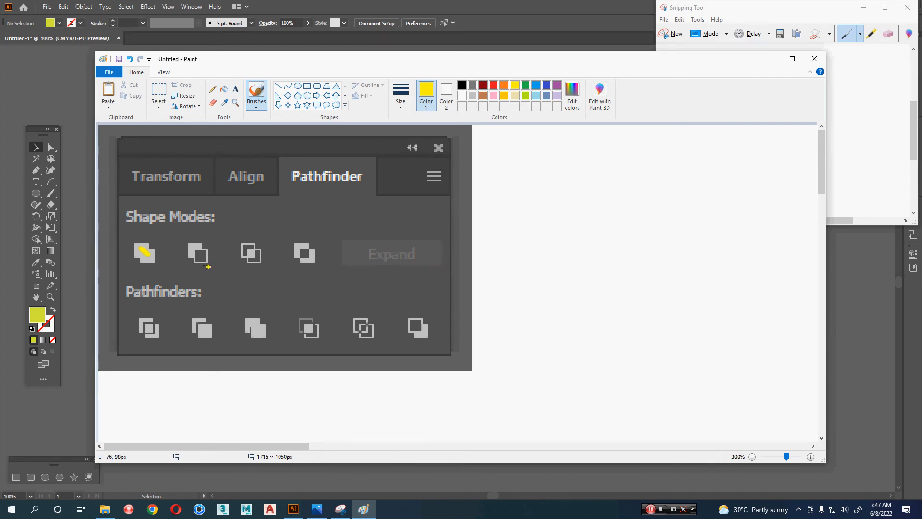
{"action": "mouse_move", "coordinate": [198, 240]}
{"action": "left_mouse_down"}
{"action": "mouse_move", "coordinate": [209, 258]}
{"action": "mouse_move", "coordinate": [194, 247]}
{"action": "mouse_move", "coordinate": [207, 264]}
{"action": "left_mouse_up"}
{"action": "key", "text": "ctrl+z"}
{"action": "key", "text": "ctrl+z"}
{"action": "mouse_move", "coordinate": [208, 263]}
{"action": "left_mouse_down"}
{"action": "mouse_move", "coordinate": [209, 250]}
{"action": "mouse_move", "coordinate": [195, 249]}
{"action": "mouse_move", "coordinate": [192, 268]}
{"action": "mouse_move", "coordinate": [210, 262]}
{"action": "left_mouse_up"}
{"action": "mouse_move", "coordinate": [225, 265]}
{"action": "left_mouse_down"}
{"action": "mouse_move", "coordinate": [240, 255]}
{"action": "mouse_move", "coordinate": [259, 280]}
{"action": "left_mouse_up"}
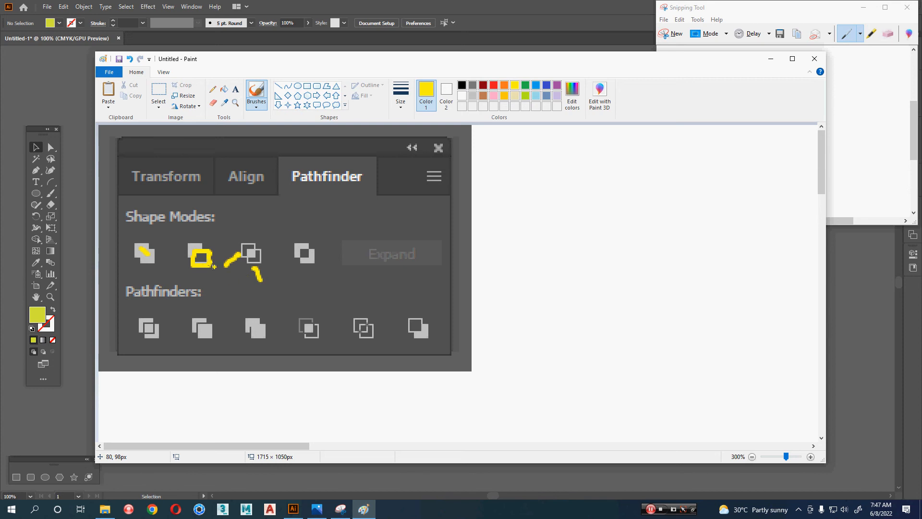
{"action": "key", "text": "ctrl+z"}
{"action": "key", "text": "ctrl+z"}
{"action": "key", "text": "ctrl+z"}
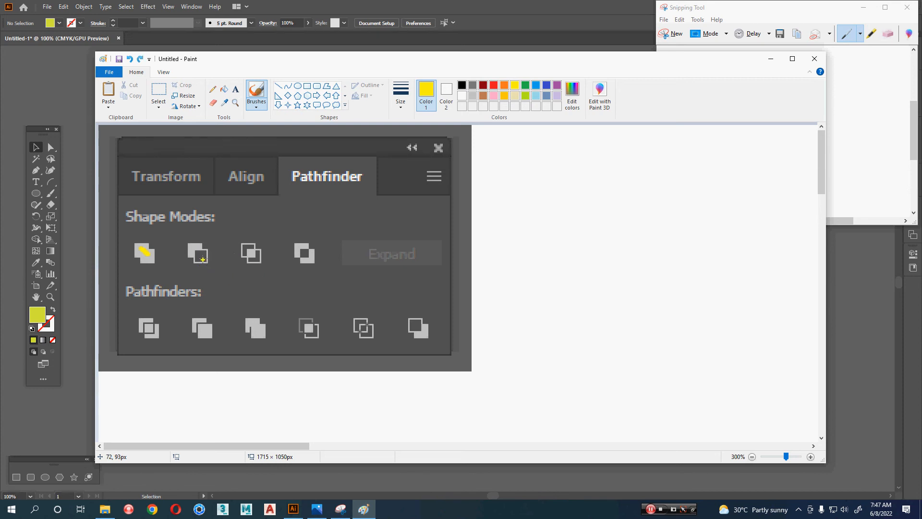
Mark the second and third Shape Modes icons with yellow strokes, circling the overlap icon, and dot the fourth
{"action": "left_click_drag", "start_coordinate": [202, 260], "coordinate": [201, 268]}
{"action": "mouse_move", "coordinate": [259, 261]}
{"action": "left_mouse_down"}
{"action": "mouse_move", "coordinate": [270, 274]}
{"action": "mouse_move", "coordinate": [230, 233]}
{"action": "left_mouse_up"}
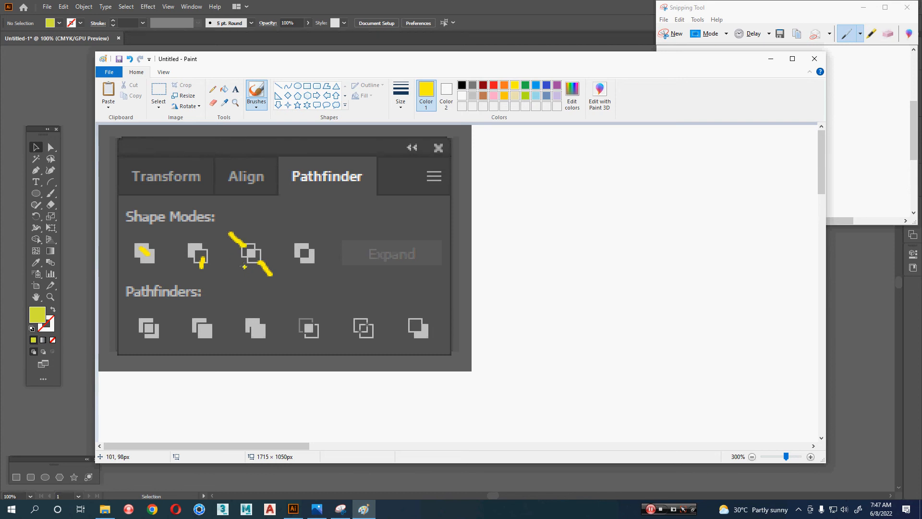
{"action": "mouse_move", "coordinate": [244, 267]}
{"action": "left_mouse_down"}
{"action": "mouse_move", "coordinate": [260, 261]}
{"action": "mouse_move", "coordinate": [257, 241]}
{"action": "mouse_move", "coordinate": [236, 257]}
{"action": "mouse_move", "coordinate": [241, 265]}
{"action": "left_mouse_up"}
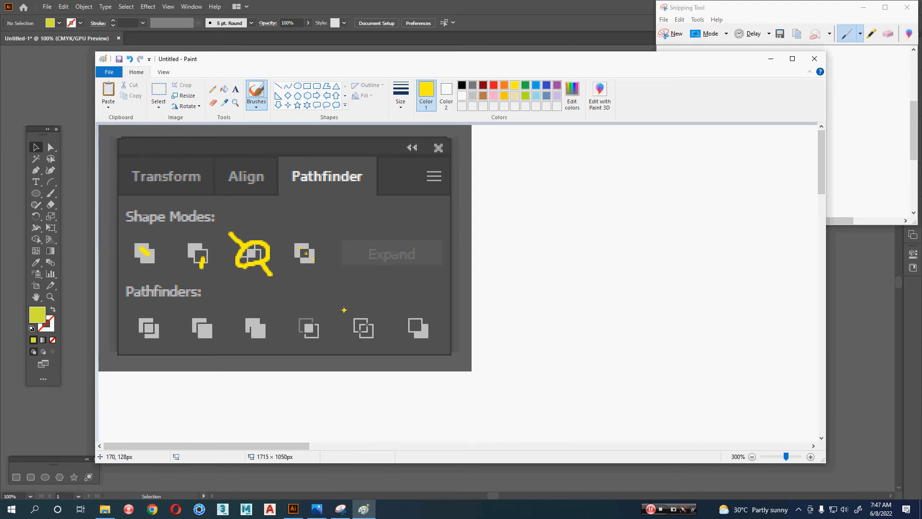
Switch back to Illustrator and display the artwork in Outline view
{"action": "key", "text": "alt+Tab"}
{"action": "key", "text": "alt+Tab"}
{"action": "key", "text": "Tab"}
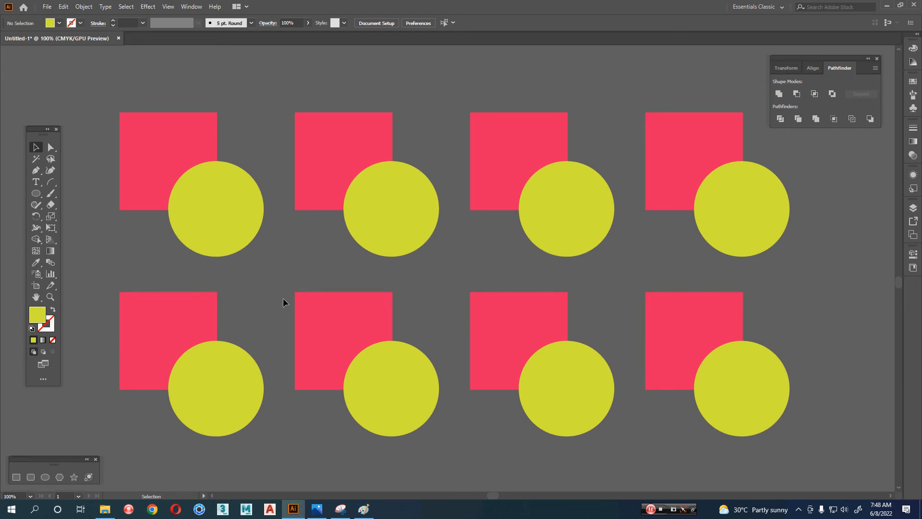
{"action": "key", "text": "ctrl+y"}
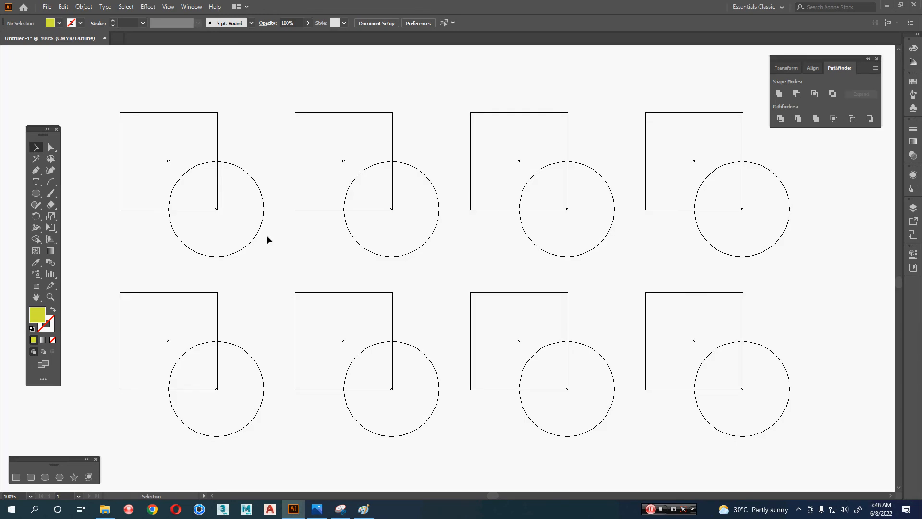
Unite the first square and circle of the upper row into one shape, deselect it, and return to the filled preview
{"action": "left_click_drag", "start_coordinate": [262, 109], "coordinate": [164, 186]}
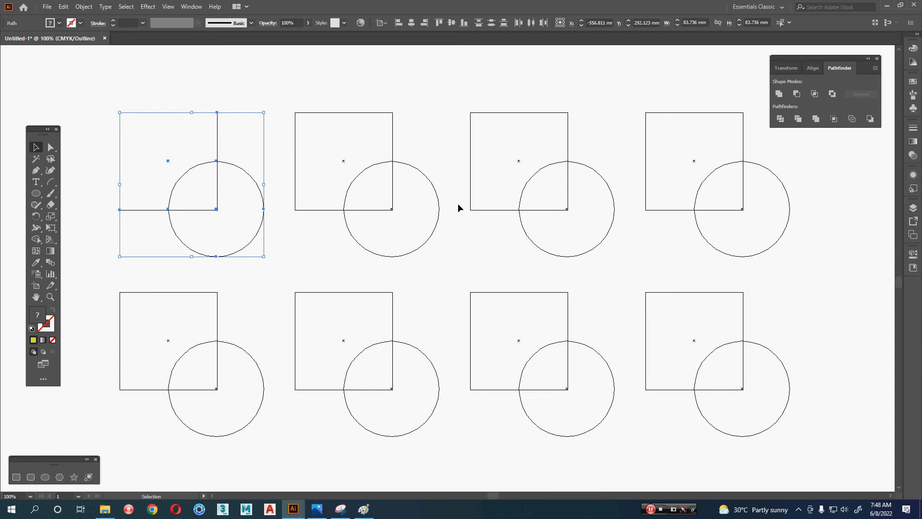
{"action": "left_click", "coordinate": [780, 97]}
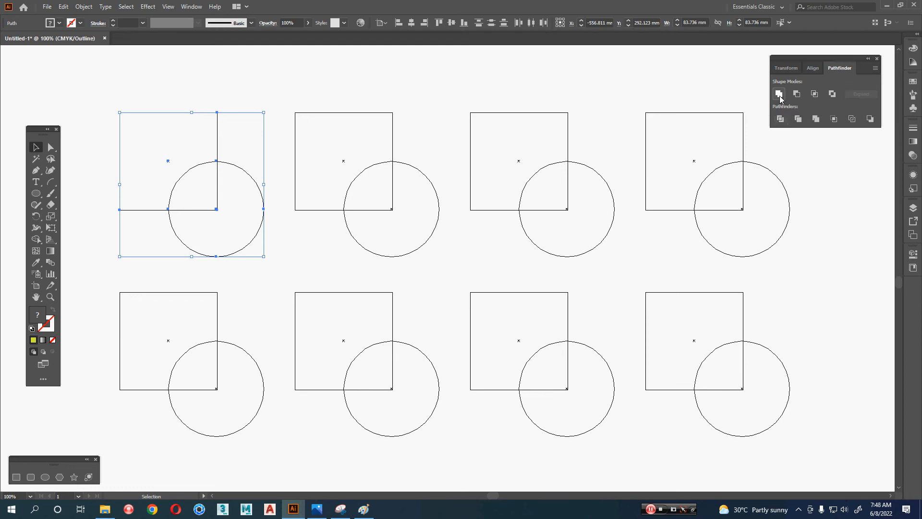
{"action": "left_click", "coordinate": [302, 254]}
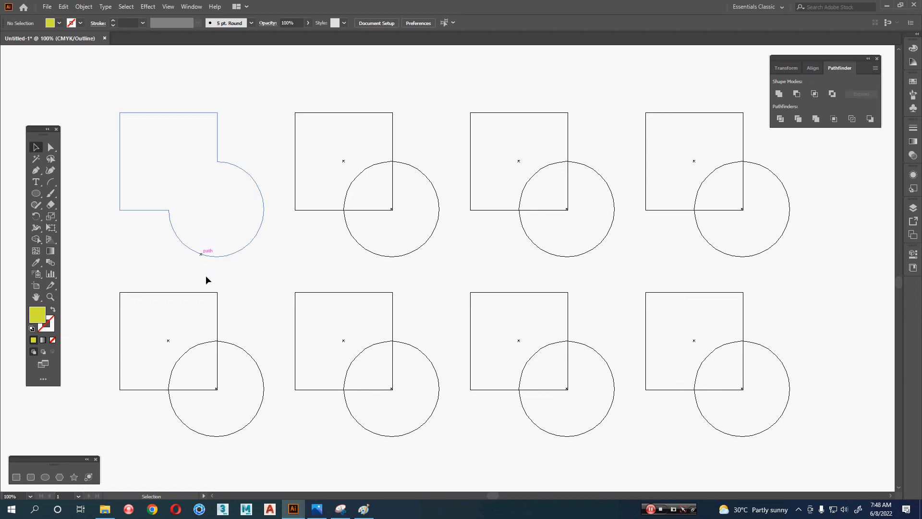
{"action": "key", "text": "a"}
{"action": "key", "text": "ctrl+y"}
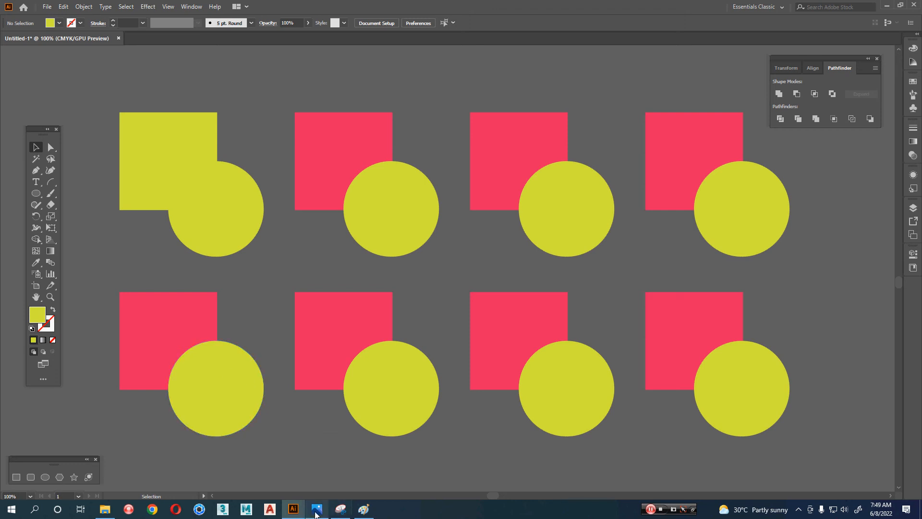
Switch to Photos to view the orange and brown zigzag pattern screenshot
{"action": "left_click", "coordinate": [316, 512]}
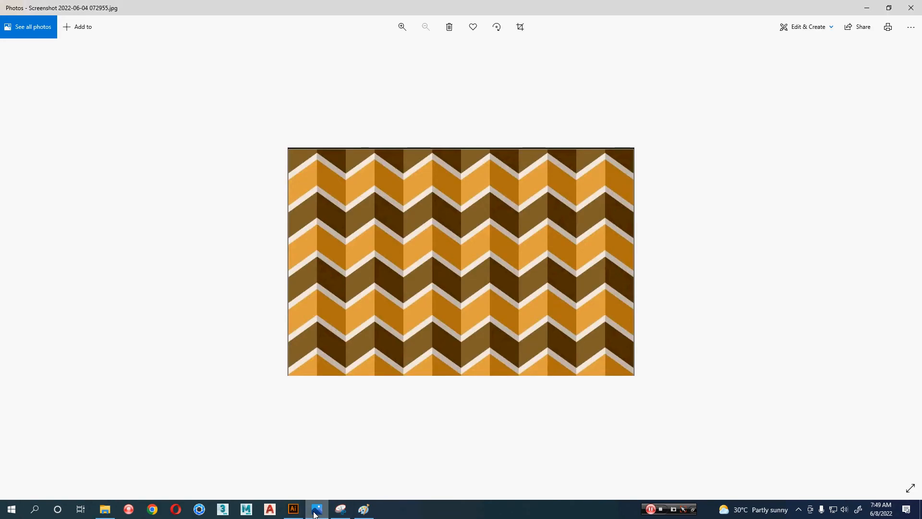
{"action": "left_click", "coordinate": [315, 515]}
{"action": "left_click", "coordinate": [106, 512]}
{"action": "left_click", "coordinate": [107, 512]}
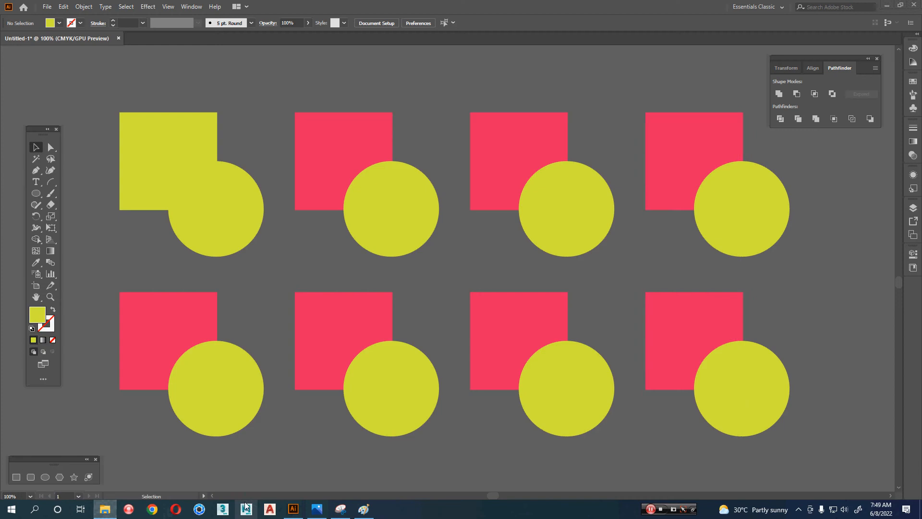
{"action": "left_click", "coordinate": [319, 512]}
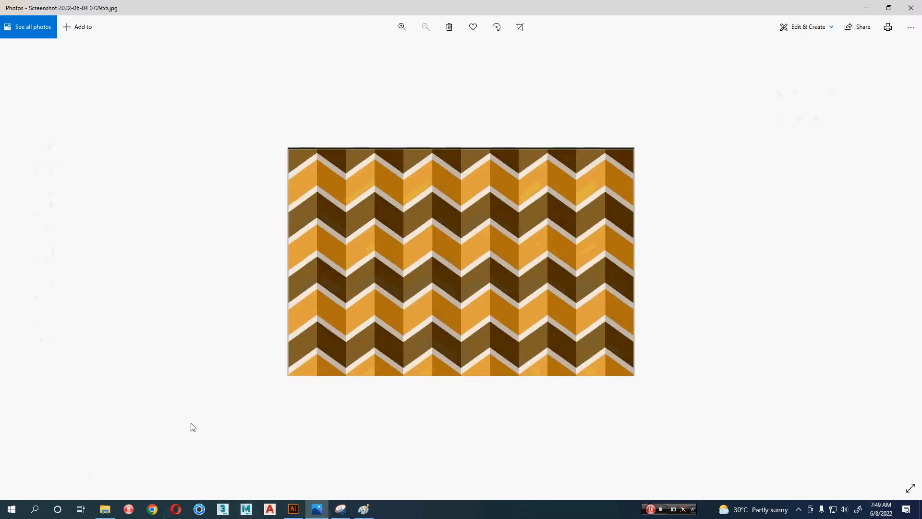
Switch to File Explorer and open the featured-geometric image from the 2ND ASSIGNMENT folder in Paint
{"action": "left_click", "coordinate": [104, 512]}
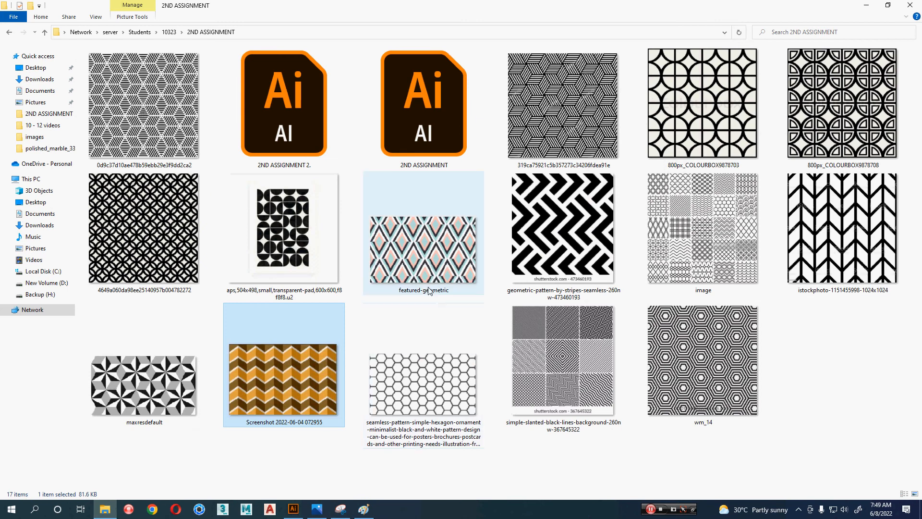
{"action": "left_click", "coordinate": [421, 256]}
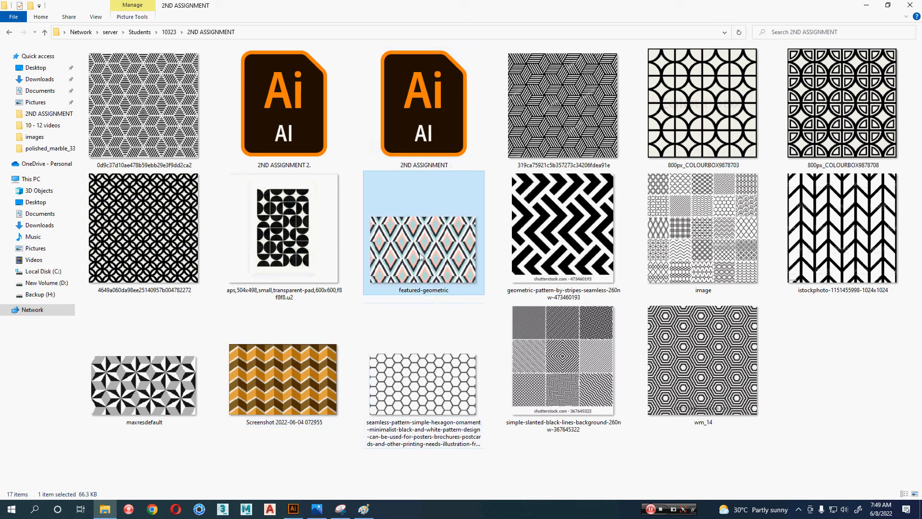
{"action": "double_click", "coordinate": [420, 255]}
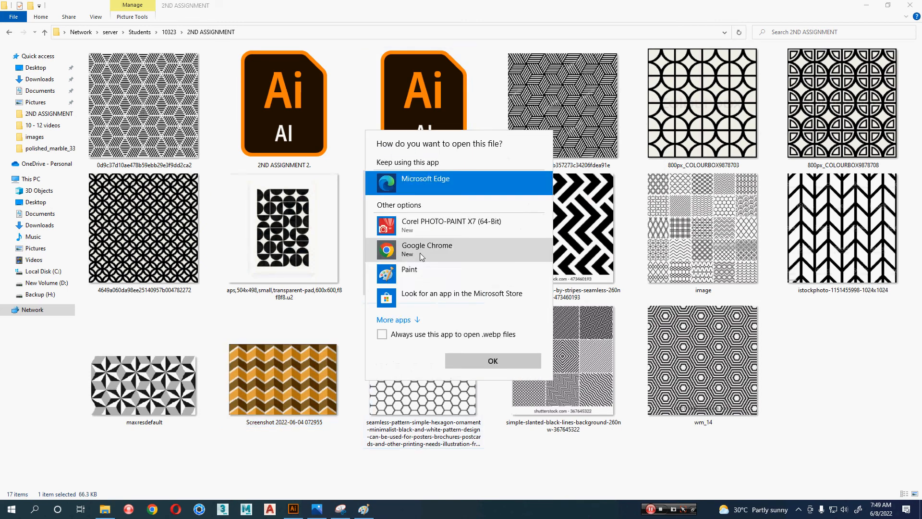
{"action": "left_click", "coordinate": [445, 273]}
{"action": "left_click", "coordinate": [498, 360]}
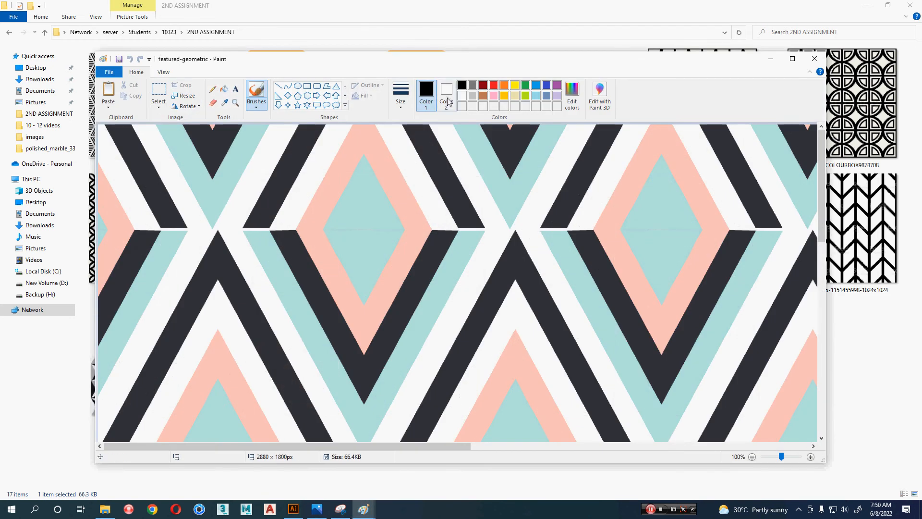
Zoom the geometric pattern out to 50% and trace and scribble over one whole diamond motif with the brush
{"action": "double_click", "coordinate": [449, 60]}
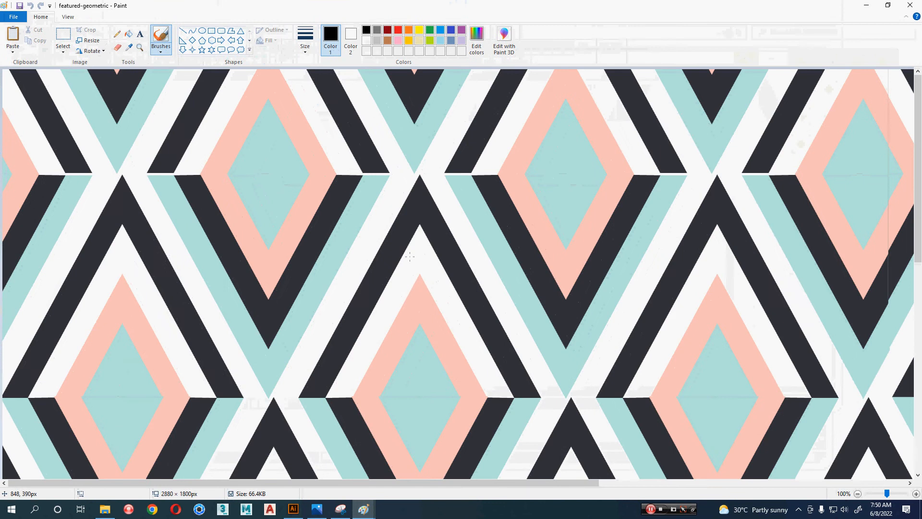
{"action": "scroll", "coordinate": [411, 256], "scroll_direction": "down", "scroll_amount": 1}
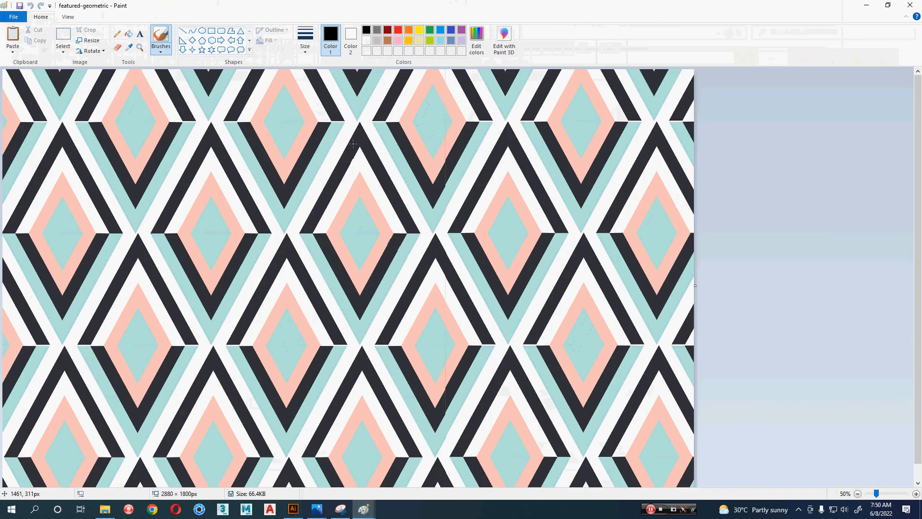
{"action": "mouse_move", "coordinate": [359, 121]}
{"action": "left_mouse_down"}
{"action": "mouse_move", "coordinate": [295, 233]}
{"action": "mouse_move", "coordinate": [310, 276]}
{"action": "mouse_move", "coordinate": [356, 342]}
{"action": "mouse_move", "coordinate": [403, 276]}
{"action": "mouse_move", "coordinate": [422, 227]}
{"action": "mouse_move", "coordinate": [402, 178]}
{"action": "mouse_move", "coordinate": [357, 120]}
{"action": "left_mouse_up"}
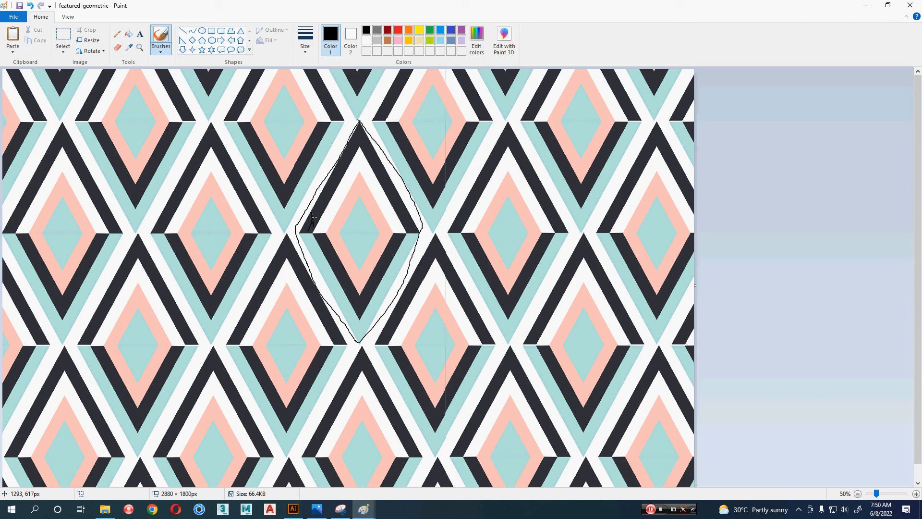
{"action": "mouse_move", "coordinate": [312, 216]}
{"action": "left_mouse_down"}
{"action": "mouse_move", "coordinate": [360, 142]}
{"action": "mouse_move", "coordinate": [408, 243]}
{"action": "mouse_move", "coordinate": [374, 321]}
{"action": "left_mouse_up"}
Switch to Illustrator, copy the upper row's second square below the zigzag, and place a duplicate edge to edge beside it
{"action": "key", "text": "alt+Tab"}
{"action": "key", "text": "alt+Tab"}
{"action": "key", "text": "alt+Tab"}
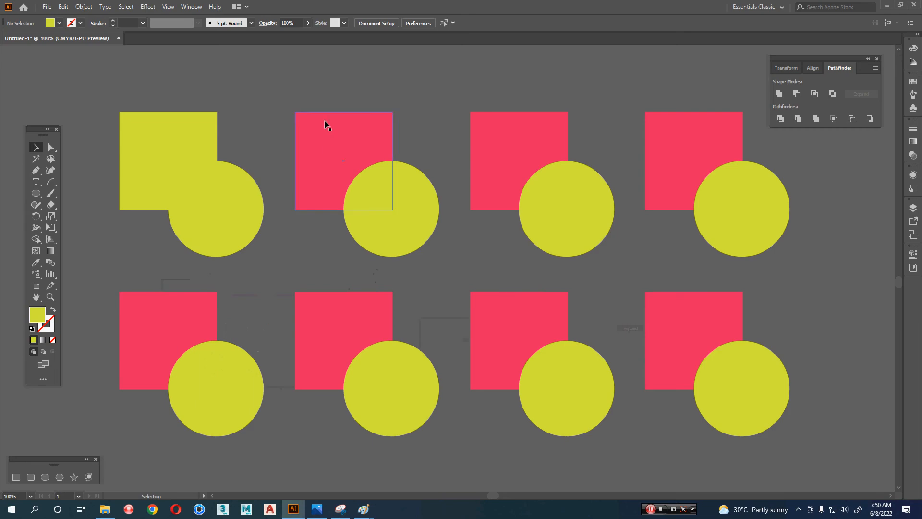
{"action": "left_click_drag", "start_coordinate": [445, 266], "coordinate": [436, 368]}
{"action": "left_click_drag", "start_coordinate": [352, 250], "coordinate": [348, 446]}
{"action": "left_click_drag", "start_coordinate": [424, 392], "coordinate": [506, 378]}
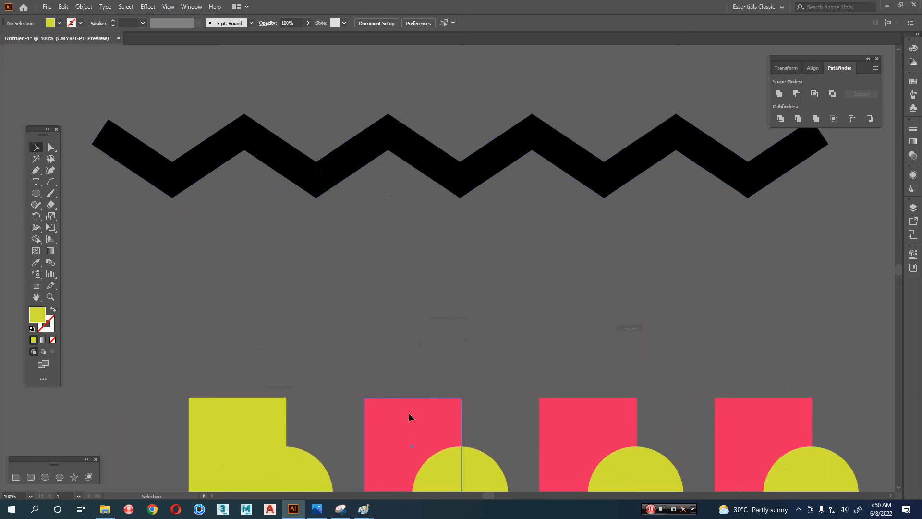
{"action": "left_click_drag", "start_coordinate": [408, 416], "coordinate": [407, 255]}
{"action": "left_click_drag", "start_coordinate": [407, 290], "coordinate": [509, 298]}
Recolor the duplicated square with the yellow-green sampled from a circle, and deselect it
{"action": "key", "text": "i"}
{"action": "left_click", "coordinate": [469, 455]}
{"action": "key", "text": "v"}
{"action": "left_click", "coordinate": [496, 394]}
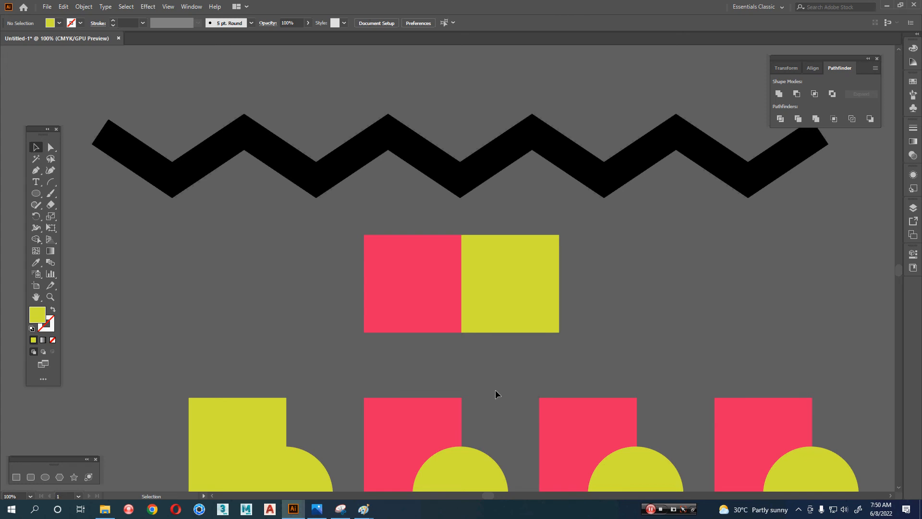
Draw a yellow-green hexagon about 136 mm wide in the empty area beside the square-and-circle pairs
{"action": "key", "text": "alt+Tab"}
{"action": "key", "text": "alt+shift+Tab"}
{"action": "key", "text": "space"}
{"action": "left_click_drag", "start_coordinate": [507, 394], "coordinate": [487, 296]}
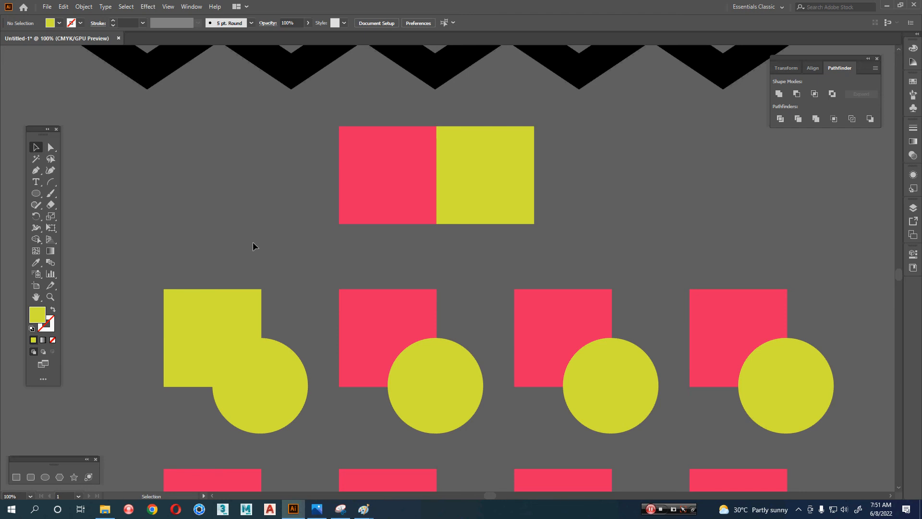
{"action": "scroll", "coordinate": [278, 281], "scroll_direction": "left", "scroll_amount": 10}
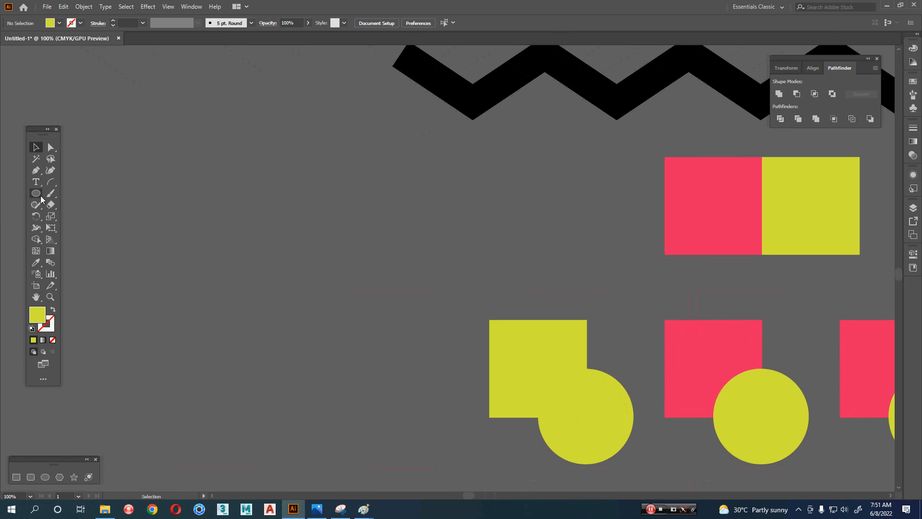
{"action": "left_click_drag", "start_coordinate": [42, 199], "coordinate": [89, 226]}
{"action": "left_click_drag", "start_coordinate": [207, 237], "coordinate": [276, 336]}
{"action": "key", "text": "v"}
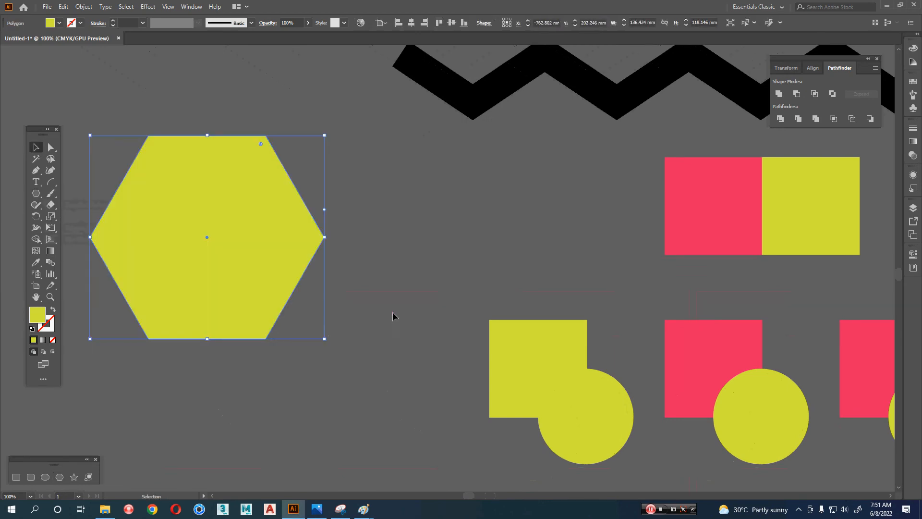
{"action": "left_click", "coordinate": [392, 316]}
Copy a yellow-green circle into the space beside the hexagon and recolor it with the squares' pink
{"action": "left_click_drag", "start_coordinate": [759, 413], "coordinate": [473, 184]}
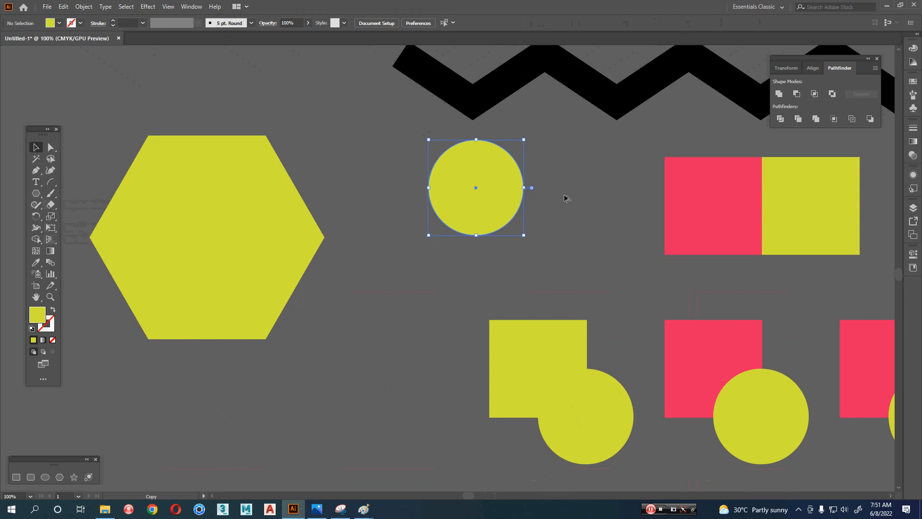
{"action": "key", "text": "i"}
{"action": "left_click", "coordinate": [691, 208]}
{"action": "key", "text": "v"}
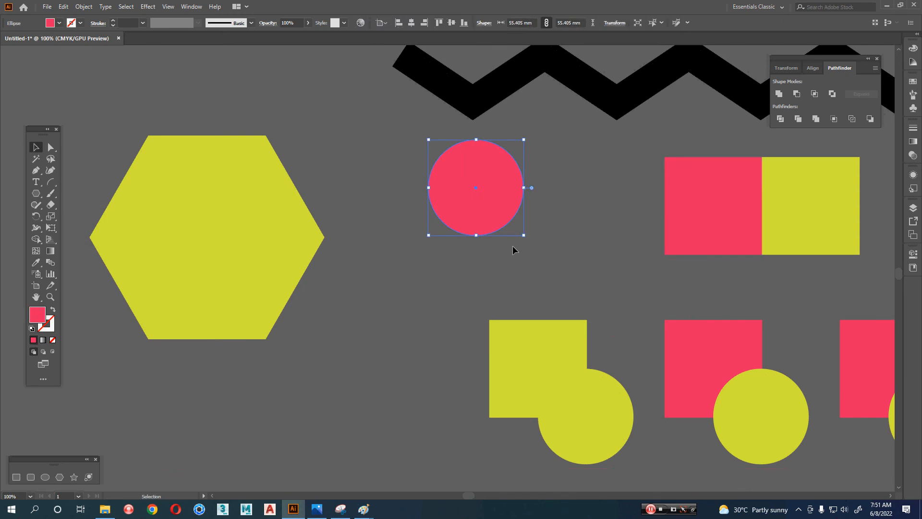
{"action": "left_click", "coordinate": [528, 290]}
Center the pink circle on the hexagon, enlarge it to about 88 mm, and bring it to the front
{"action": "left_click_drag", "start_coordinate": [500, 177], "coordinate": [284, 238]}
{"action": "right_click", "coordinate": [269, 238]}
{"action": "mouse_move", "coordinate": [336, 402]}
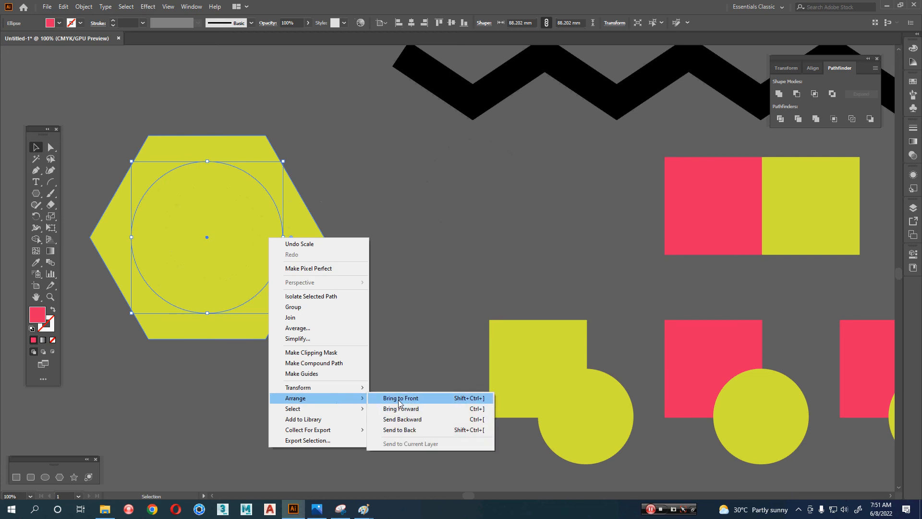
{"action": "left_click", "coordinate": [399, 402]}
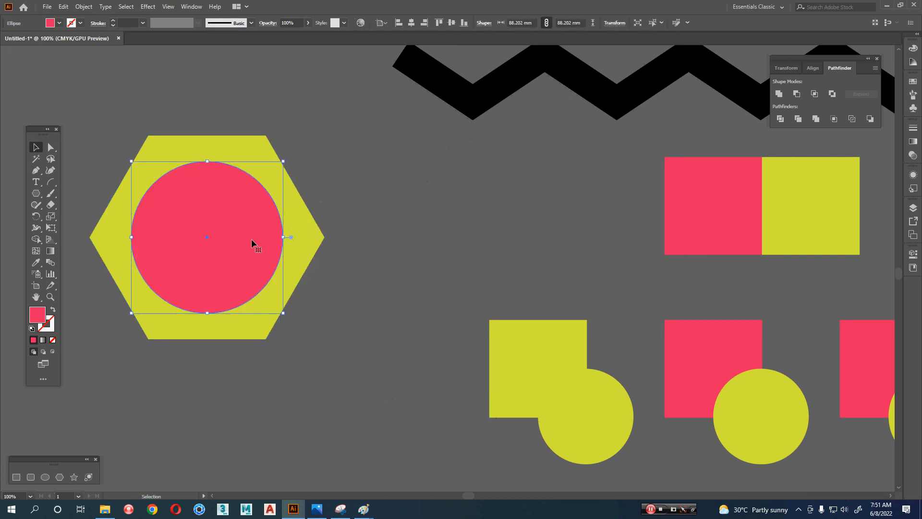
Swap the circle's fill and stroke and set its pink stroke weight to 15 pt
{"action": "key", "text": "shift+x"}
{"action": "left_click", "coordinate": [133, 22]}
{"action": "scroll", "coordinate": [133, 22], "scroll_direction": "up", "scroll_amount": 5}
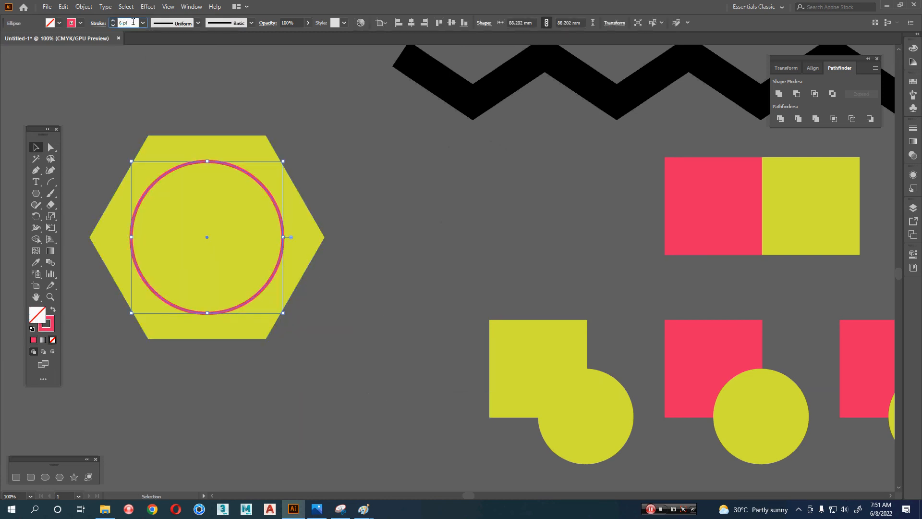
{"action": "scroll", "coordinate": [133, 22], "scroll_direction": "up", "scroll_amount": 9}
{"action": "left_click", "coordinate": [447, 251]}
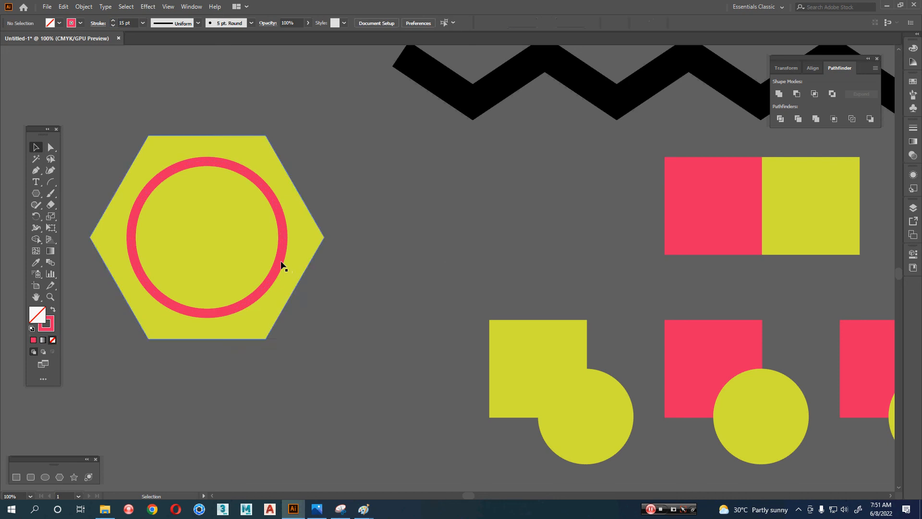
Make a concentric copy of the ring scaled to about 68 mm and repeat the transformation for three smaller rings
{"action": "left_click", "coordinate": [283, 266]}
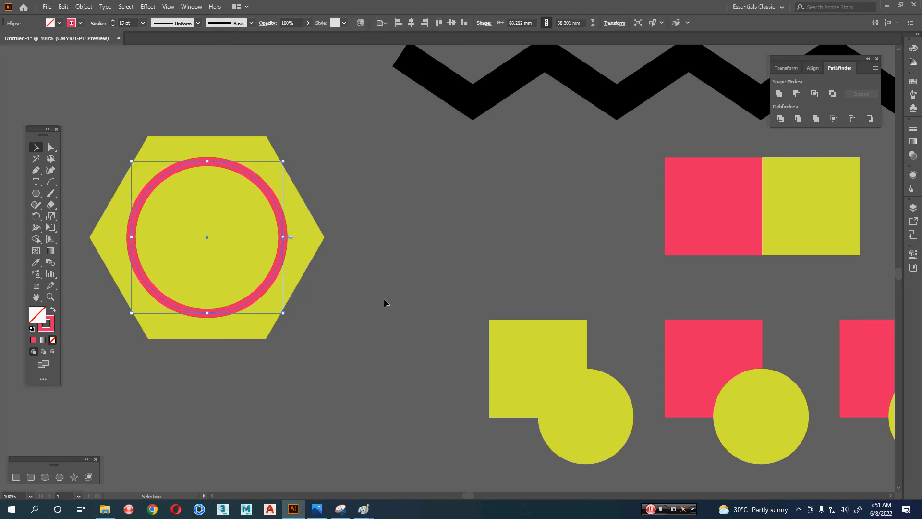
{"action": "left_click_drag", "start_coordinate": [283, 236], "coordinate": [266, 237]}
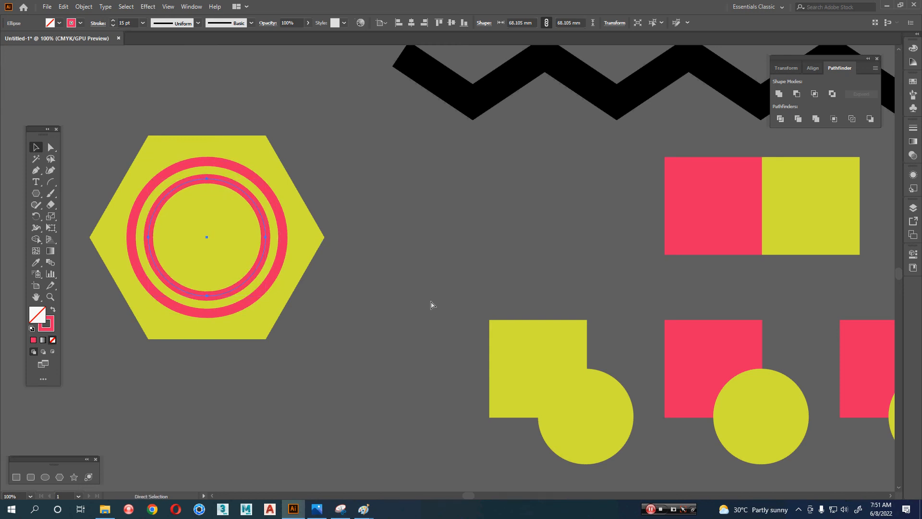
{"action": "key", "text": "ctrl+d"}
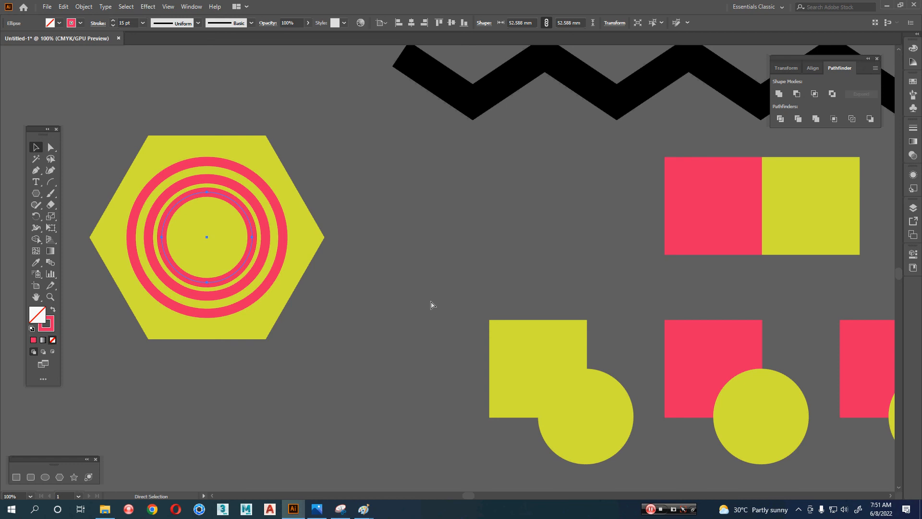
{"action": "key", "text": "ctrl+d"}
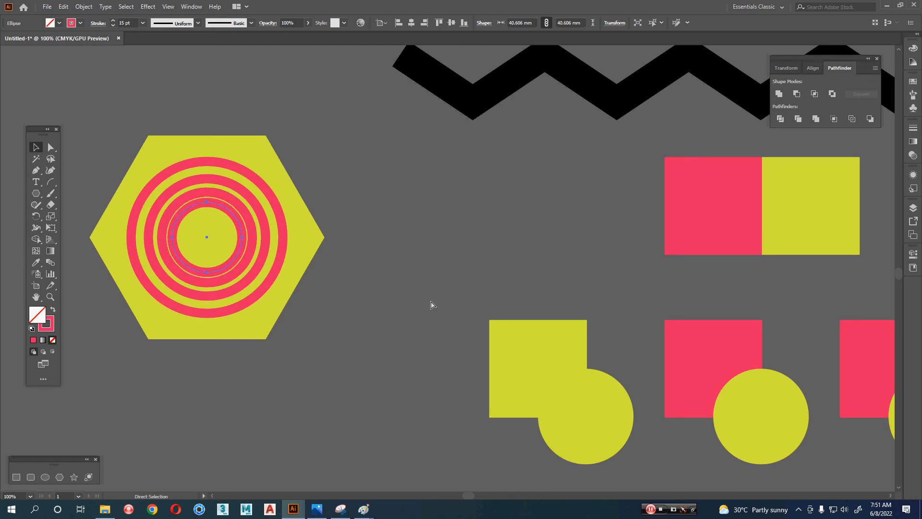
{"action": "key", "text": "ctrl+d"}
{"action": "key", "text": "v"}
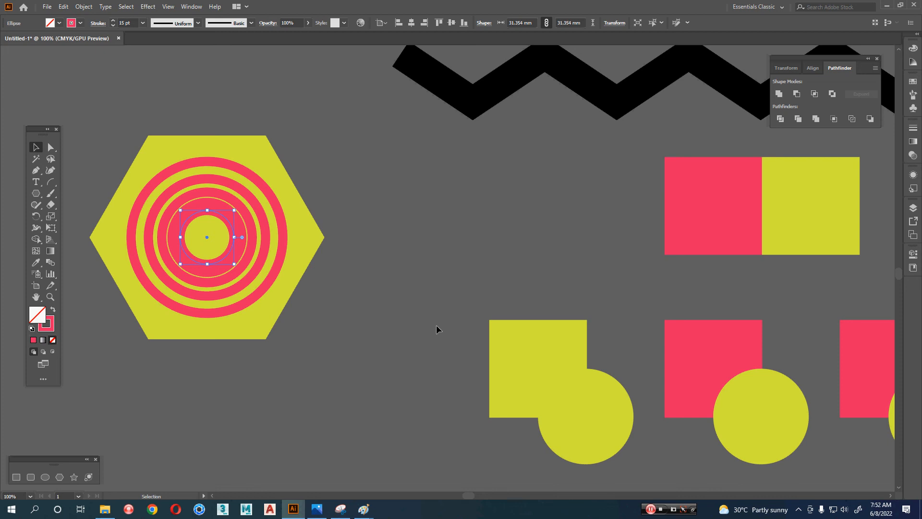
Display the artwork in Outline view and select the outermost circle to examine the spacing between the rings
{"action": "key", "text": "ctrl+y"}
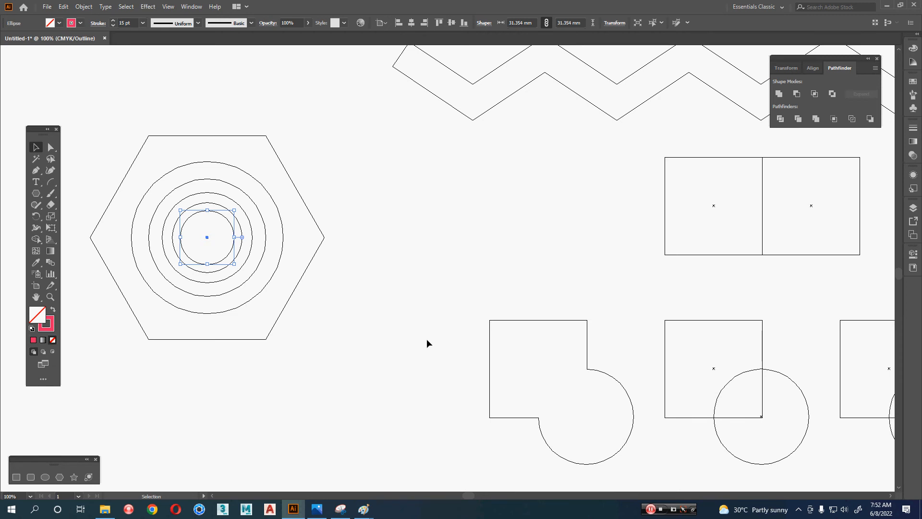
{"action": "scroll", "coordinate": [243, 266], "scroll_direction": "up", "scroll_amount": 2}
{"action": "left_click_drag", "start_coordinate": [289, 275], "coordinate": [419, 306]}
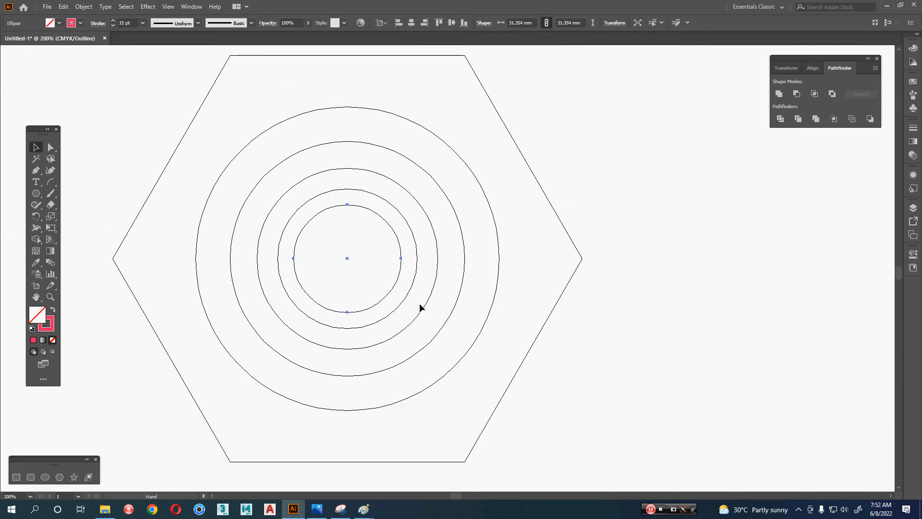
{"action": "left_click", "coordinate": [415, 294]}
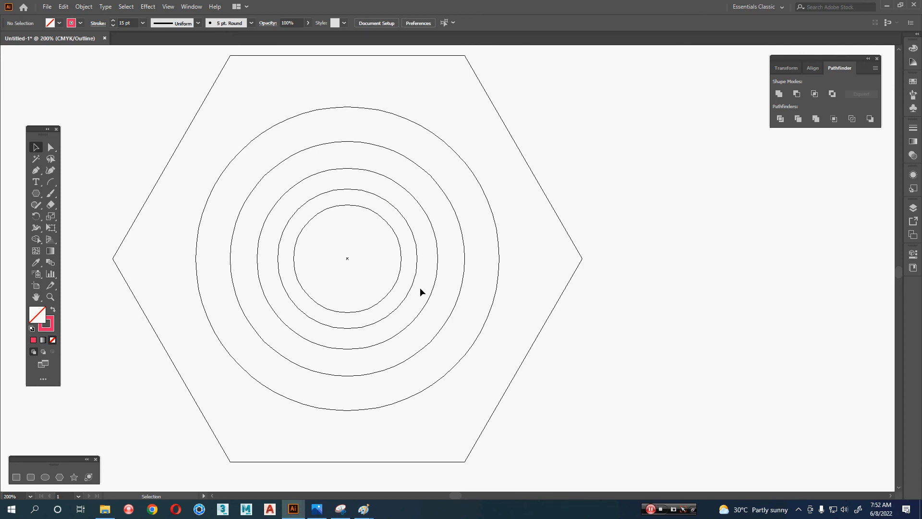
{"action": "left_click", "coordinate": [498, 284]}
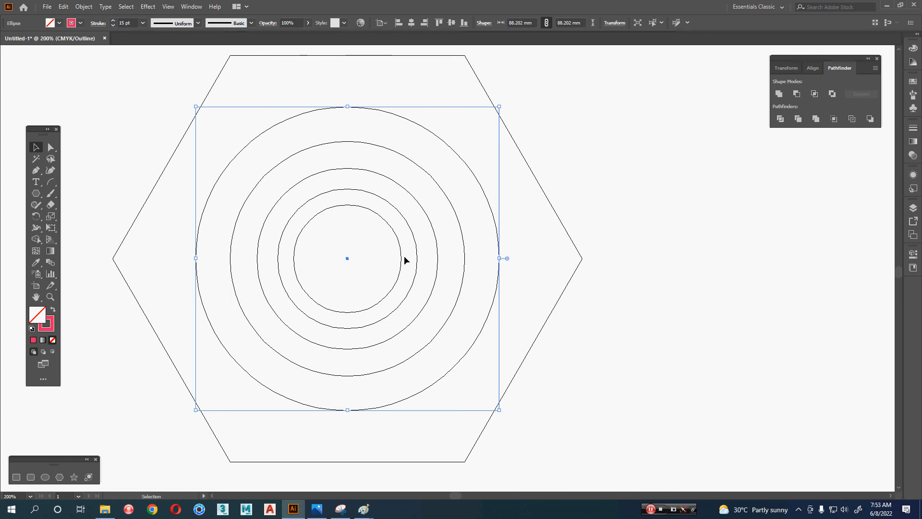
Switch to File Explorer and view the first hexagonal pattern image and an enlarged simple-slanted-black-lines-background image
{"action": "key", "text": "alt+Tab"}
{"action": "key", "text": "alt+Tab"}
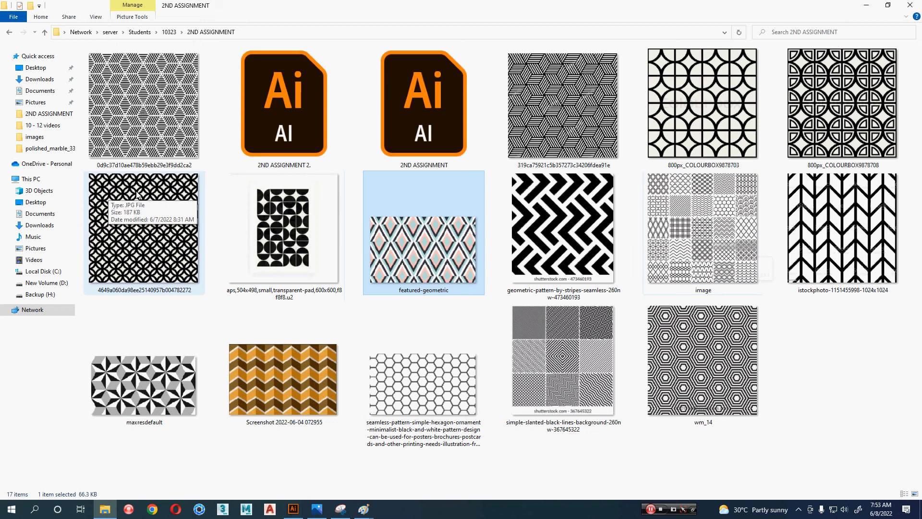
{"action": "double_click", "coordinate": [124, 117]}
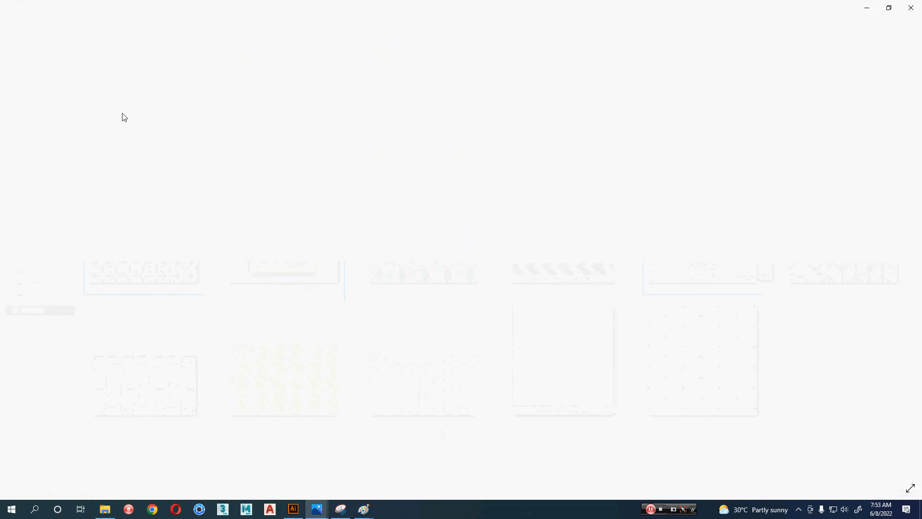
{"action": "key", "text": "alt+F4"}
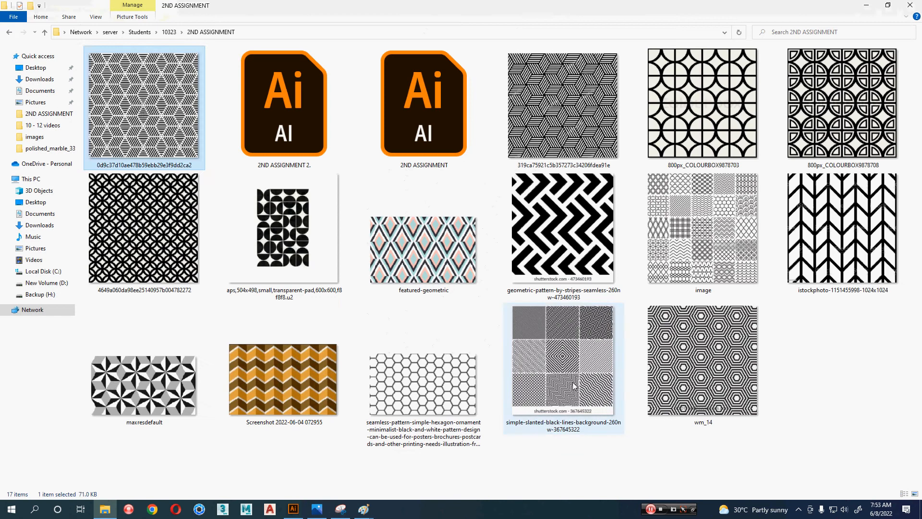
{"action": "double_click", "coordinate": [573, 383]}
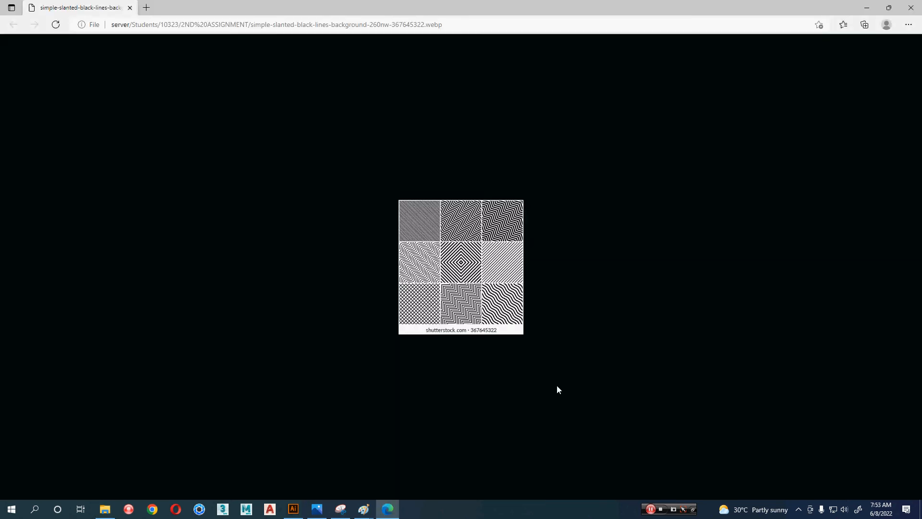
{"action": "scroll", "coordinate": [465, 303], "scroll_direction": "up", "scroll_amount": 8, "text": "ctrl"}
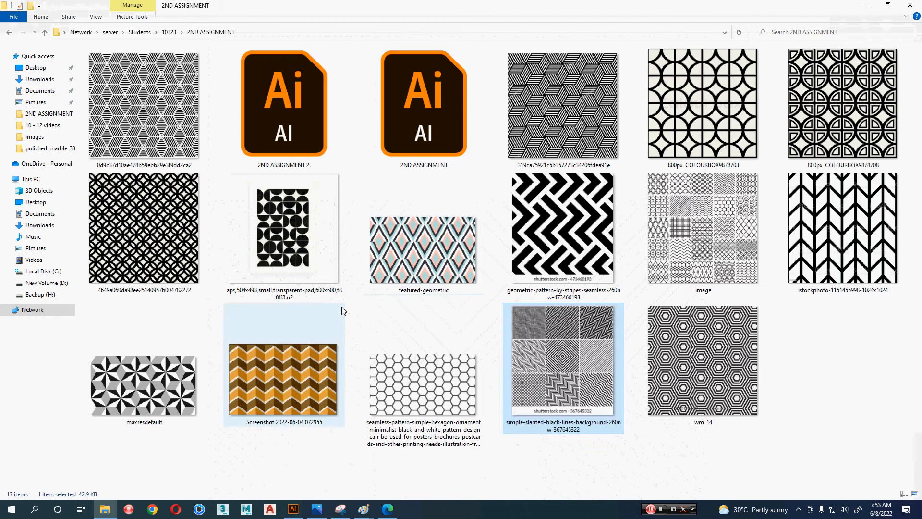
Switch back to Illustrator and delete the hexagon together with its concentric circles
{"action": "key", "text": "alt+Tab"}
{"action": "key", "text": "Tab"}
{"action": "scroll", "coordinate": [336, 331], "scroll_direction": "left", "scroll_amount": 5}
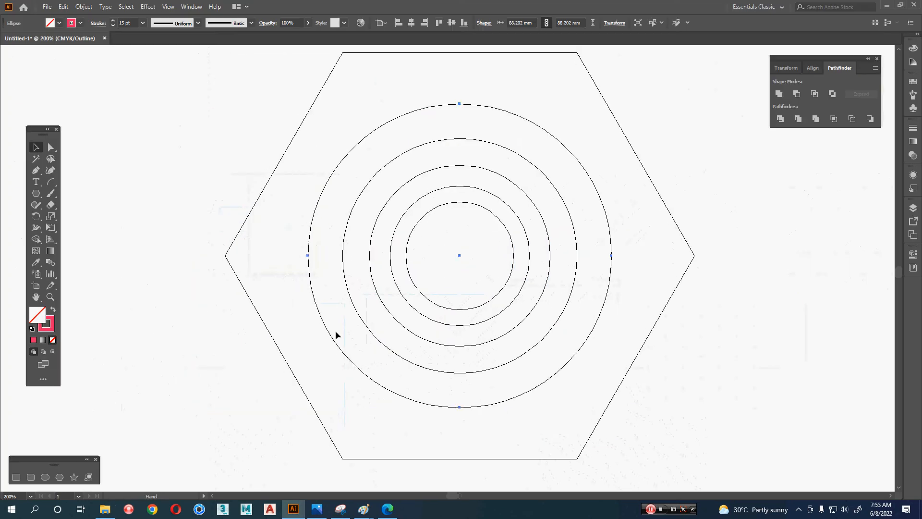
{"action": "scroll", "coordinate": [335, 330], "scroll_direction": "down", "scroll_amount": 3}
{"action": "scroll", "coordinate": [485, 240], "scroll_direction": "left", "scroll_amount": 1}
{"action": "left_click_drag", "start_coordinate": [485, 240], "coordinate": [331, 371]}
{"action": "key", "text": "Delete"}
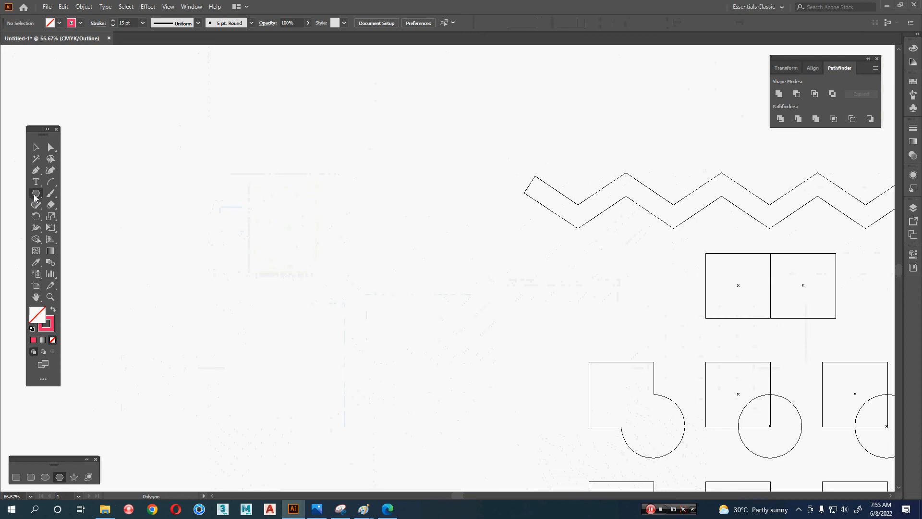
Draw a square about 41 mm wide in the cleared area and rotate it 45° into a diamond
{"action": "left_click_drag", "start_coordinate": [35, 197], "coordinate": [72, 192]}
{"action": "left_click_drag", "start_coordinate": [294, 270], "coordinate": [341, 302]}
{"action": "key", "text": "v"}
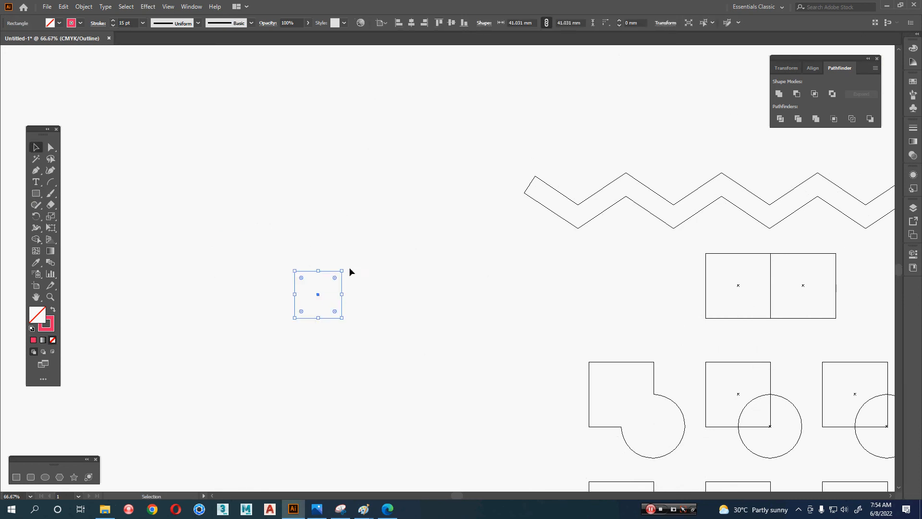
{"action": "left_click_drag", "start_coordinate": [346, 267], "coordinate": [392, 306]}
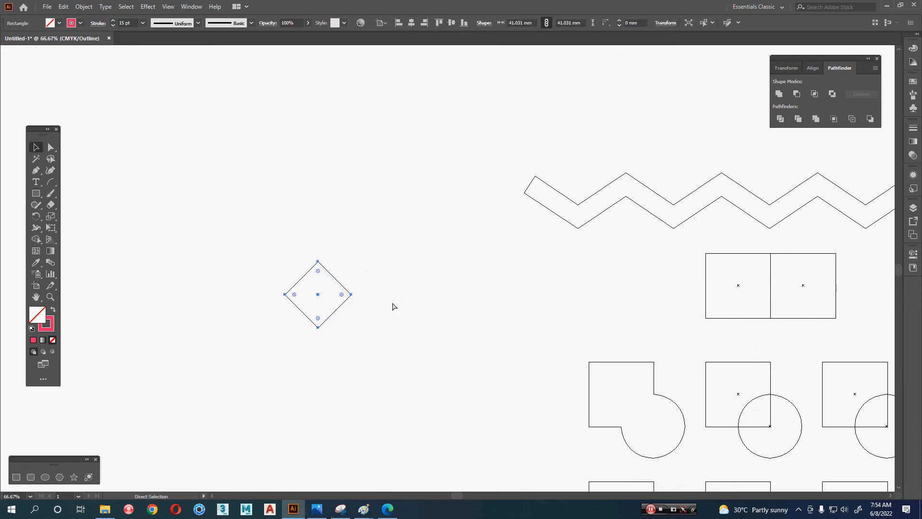
Return to the filled preview and shrink the diamond about its center to about 22.5 mm per side
{"action": "key", "text": "ctrl+y"}
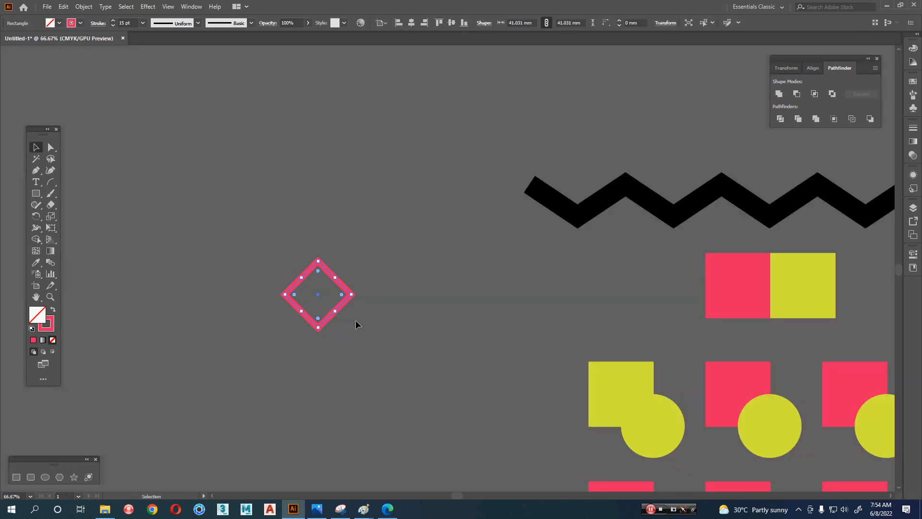
{"action": "left_click_drag", "start_coordinate": [351, 294], "coordinate": [338, 295]}
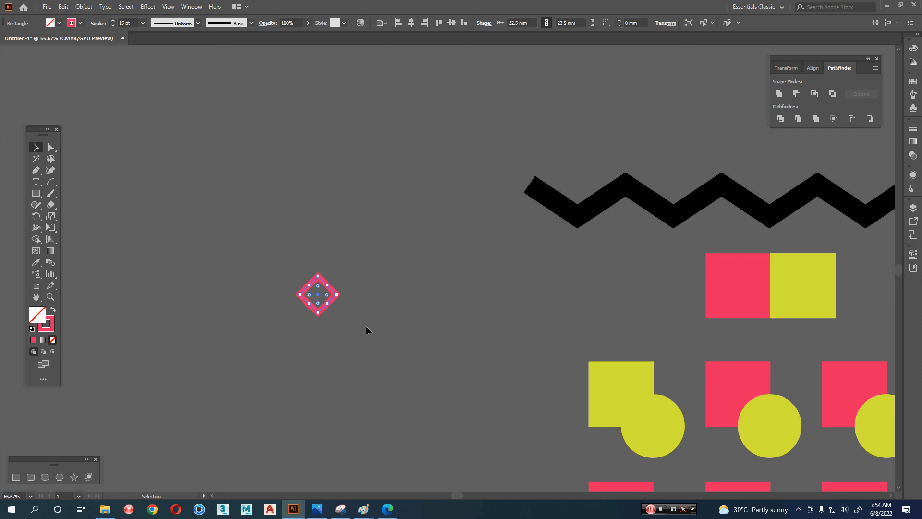
Enlarge a copy of the diamond about its center to about 41 mm per side and repeat the transformation four times
{"action": "left_click_drag", "start_coordinate": [336, 294], "coordinate": [354, 294]}
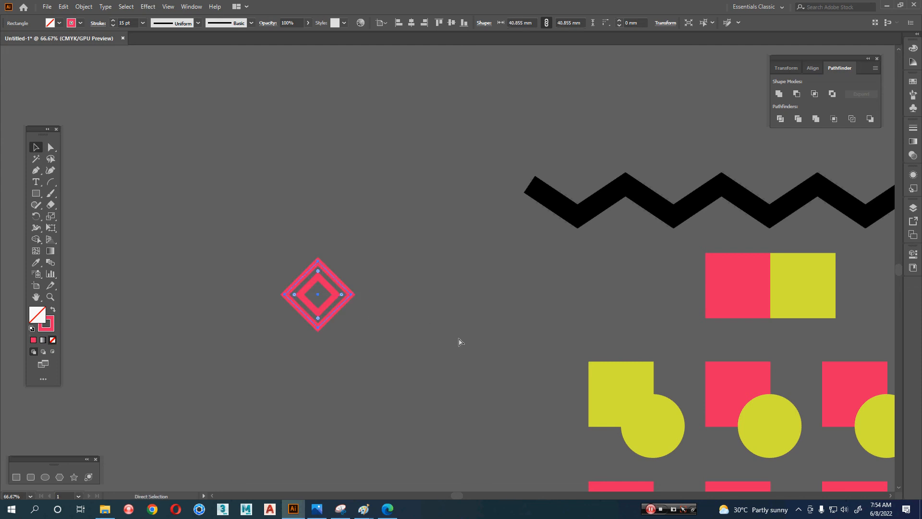
{"action": "key", "text": "ctrl+d"}
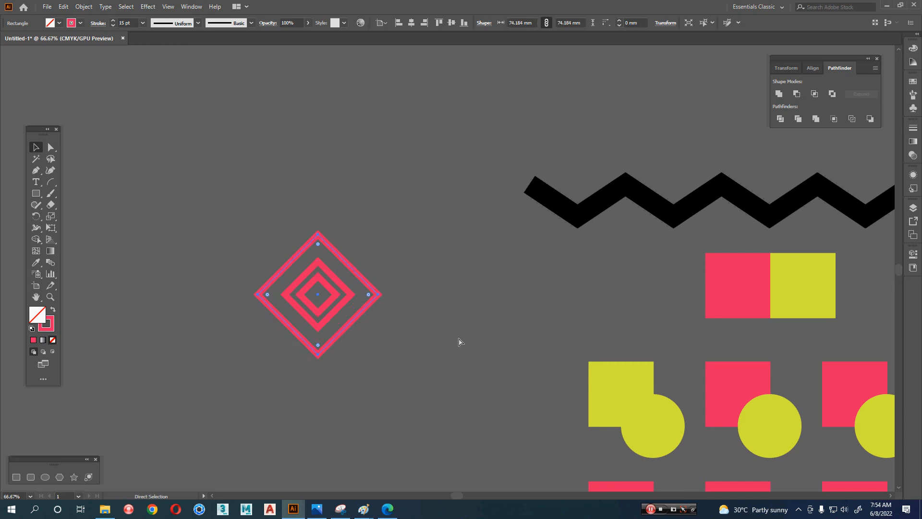
{"action": "key", "text": "ctrl+d"}
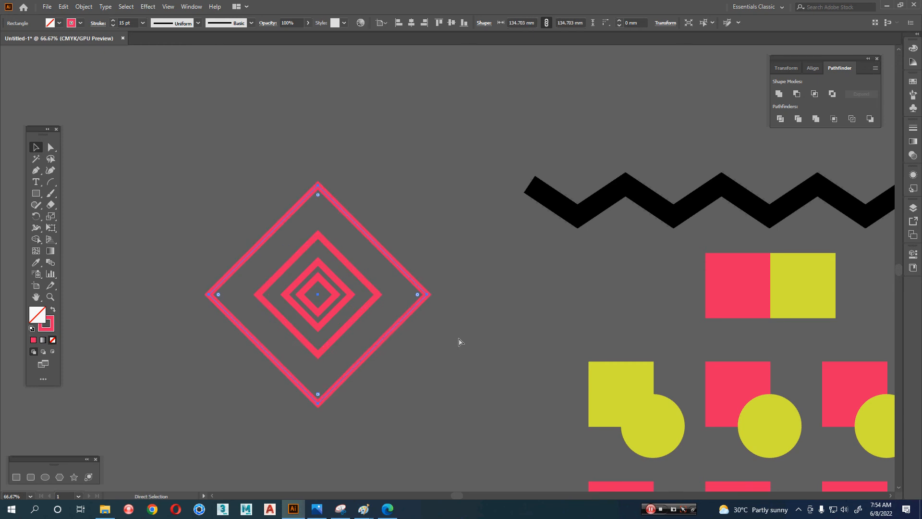
{"action": "key", "text": "ctrl+d"}
{"action": "key", "text": "ctrl+d"}
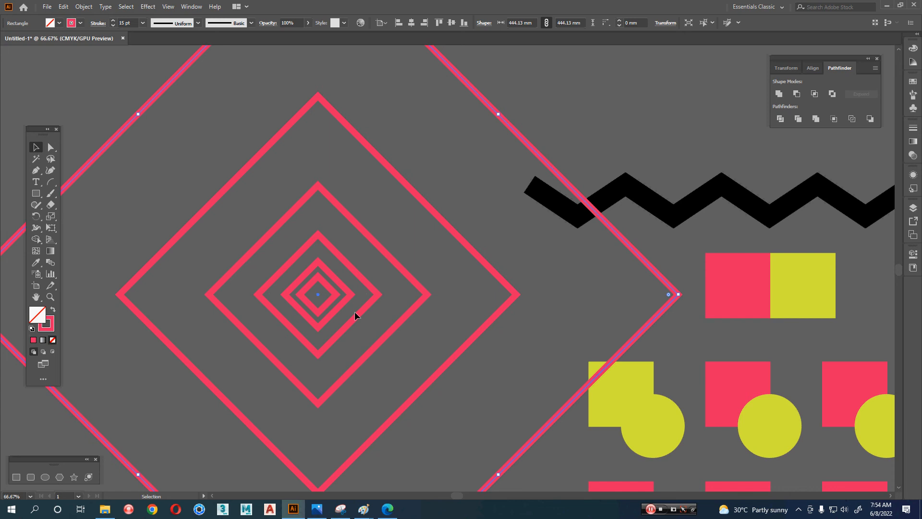
Undo the last three repeated diamond copies
{"action": "key", "text": "ctrl"}
{"action": "key", "text": "ctrl+z"}
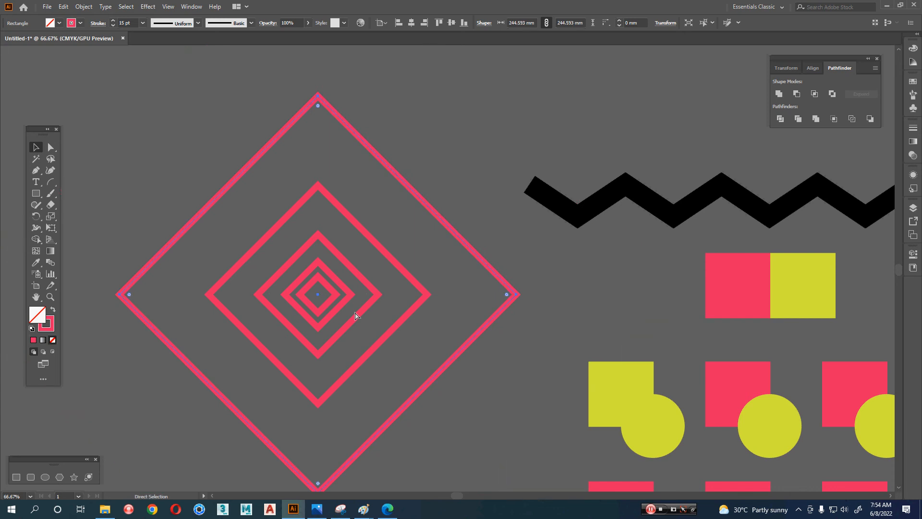
{"action": "key", "text": "ctrl+z"}
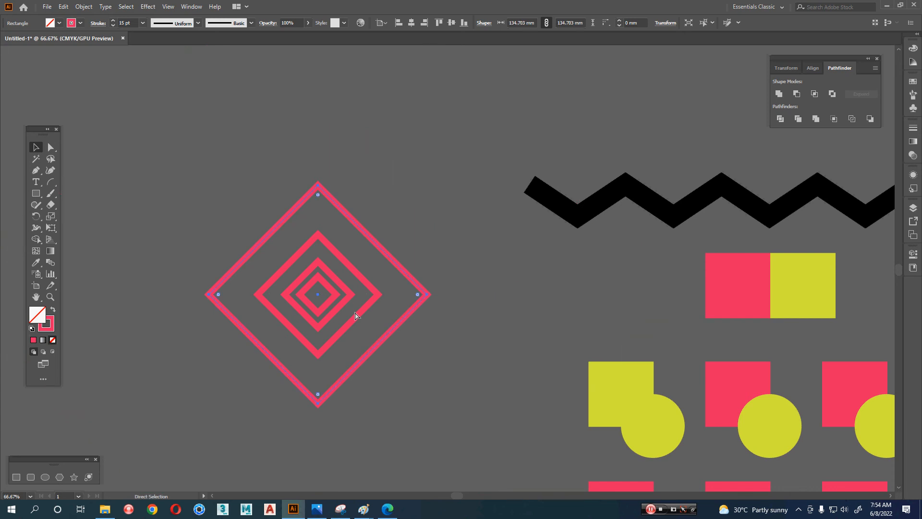
{"action": "key", "text": "ctrl+z"}
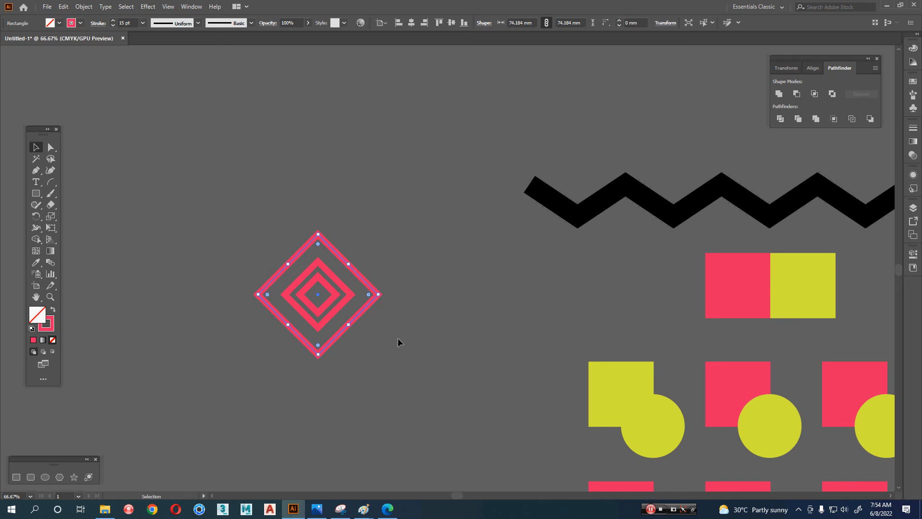
Delete the two inner concentric diamonds, keeping only the outermost one
{"action": "left_click_drag", "start_coordinate": [398, 338], "coordinate": [306, 292]}
{"action": "key", "text": "Delete"}
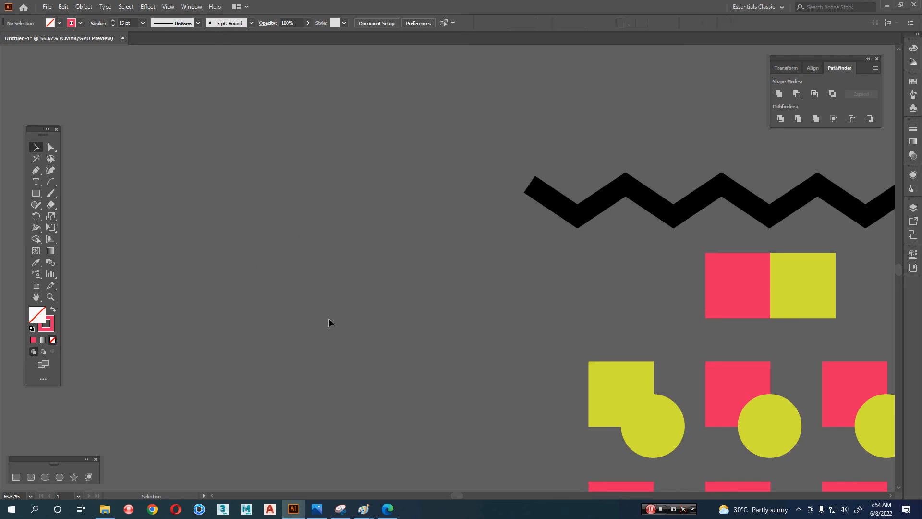
{"action": "key", "text": "ctrl+z"}
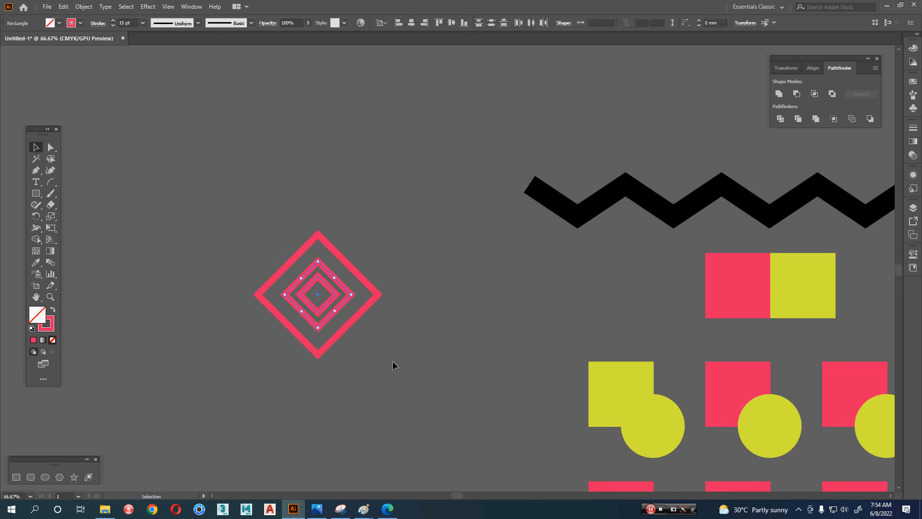
{"action": "key", "text": "Delete"}
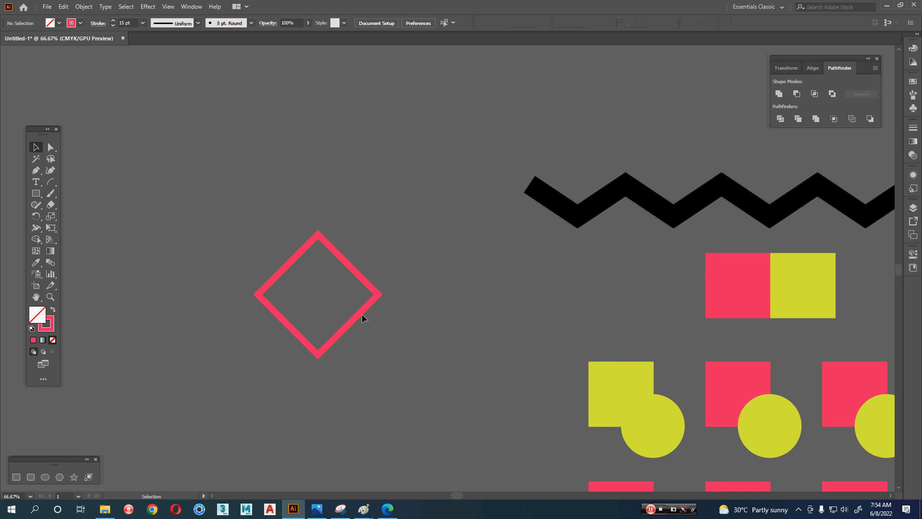
Paste a copy of the diamond in place, enlarge it about its center to about 167 mm per side, and delete the inner original
{"action": "left_click", "coordinate": [362, 310]}
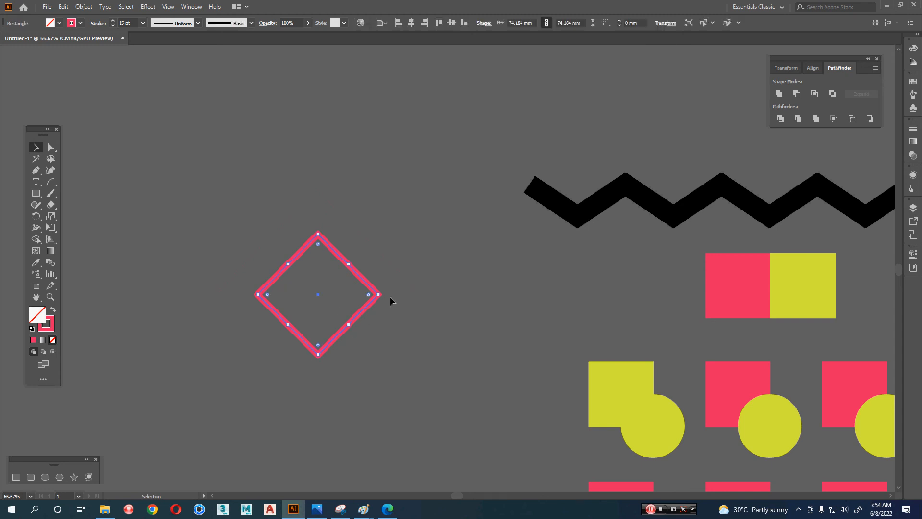
{"action": "key", "text": "ctrl+c"}
{"action": "key", "text": "ctrl+f"}
{"action": "left_click_drag", "start_coordinate": [381, 294], "coordinate": [461, 305]}
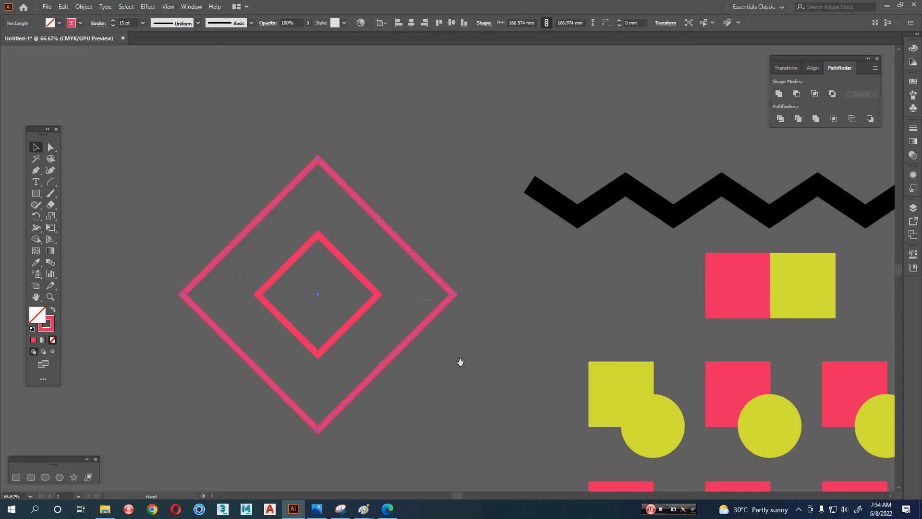
{"action": "left_click", "coordinate": [370, 315]}
{"action": "key", "text": "Delete"}
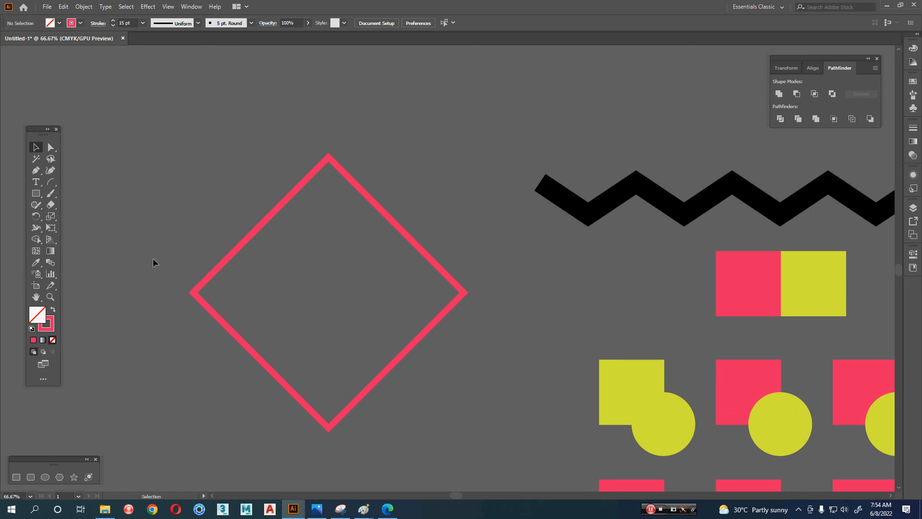
Set the large diamond's stroke weight to 12 pt
{"action": "left_click", "coordinate": [218, 271]}
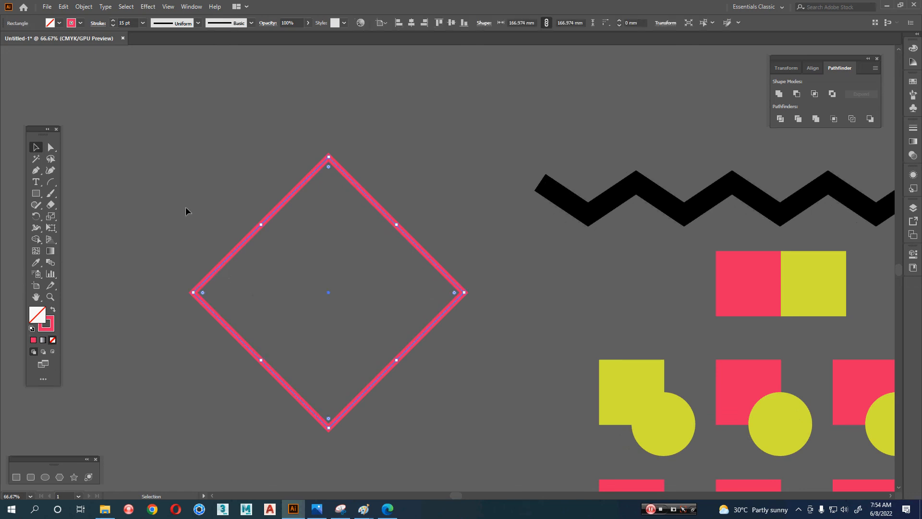
{"action": "left_click", "coordinate": [133, 24]}
{"action": "type", "text": "9"}
{"action": "key", "text": "Return"}
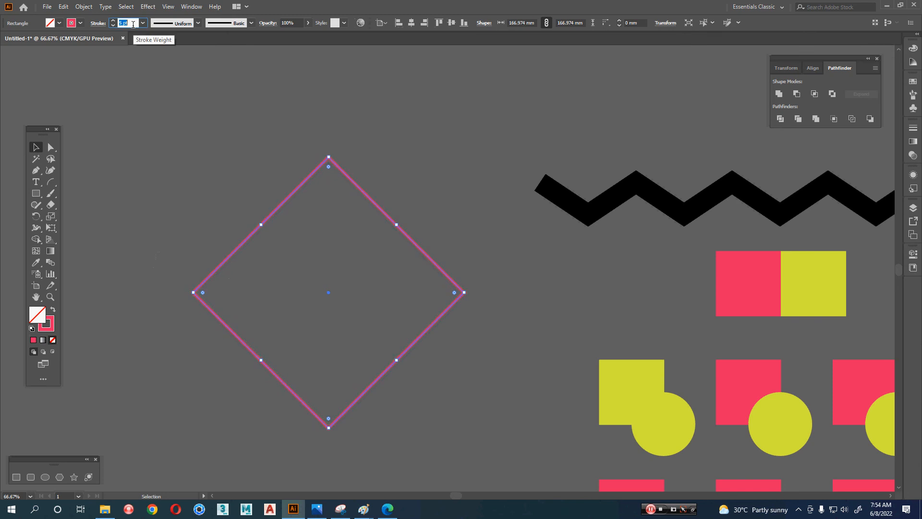
{"action": "left_click", "coordinate": [162, 162]}
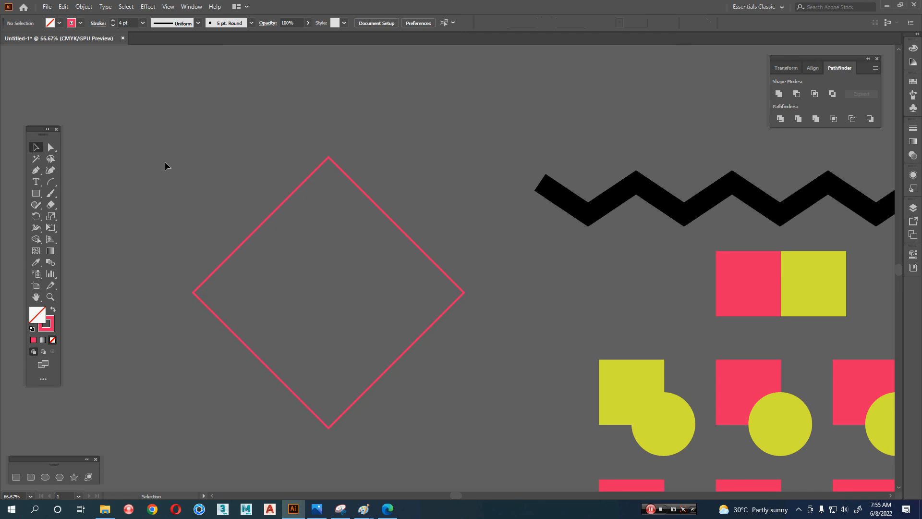
{"action": "key", "text": "a"}
{"action": "key", "text": "Up"}
{"action": "key", "text": "Up"}
{"action": "key", "text": "Up"}
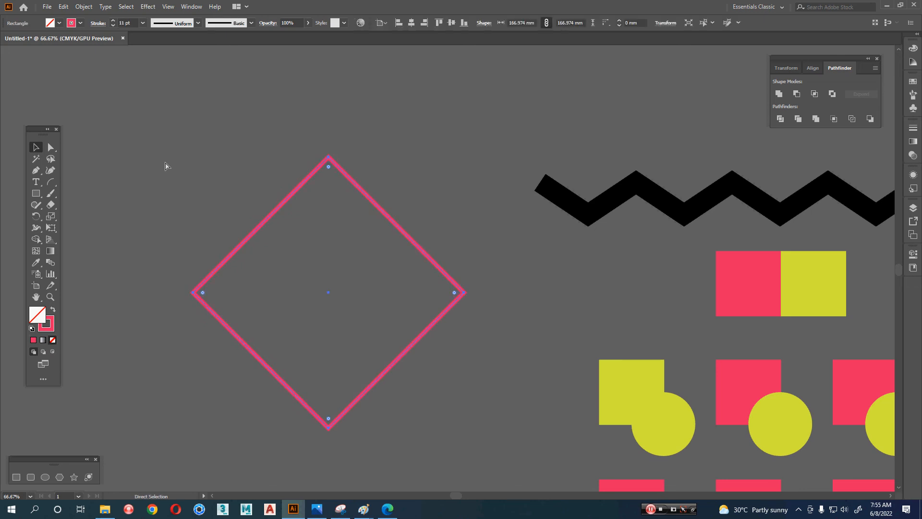
Try to shrink the diamond from its right corner to about 128 mm per side
{"action": "key", "text": "v"}
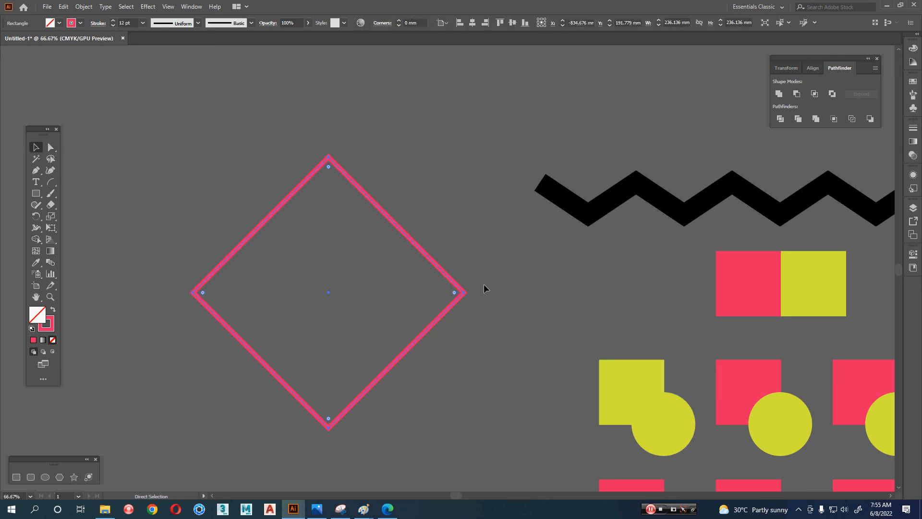
{"action": "left_click_drag", "start_coordinate": [467, 292], "coordinate": [402, 294]}
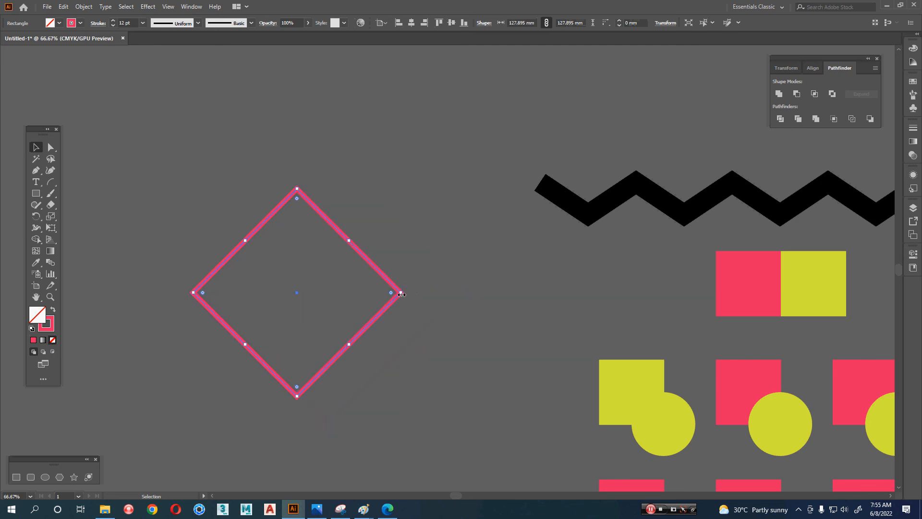
{"action": "key", "text": "ctrl+z"}
Select only the diamond's right anchor point and move it horizontally inward by about 32 mm
{"action": "key", "text": "a"}
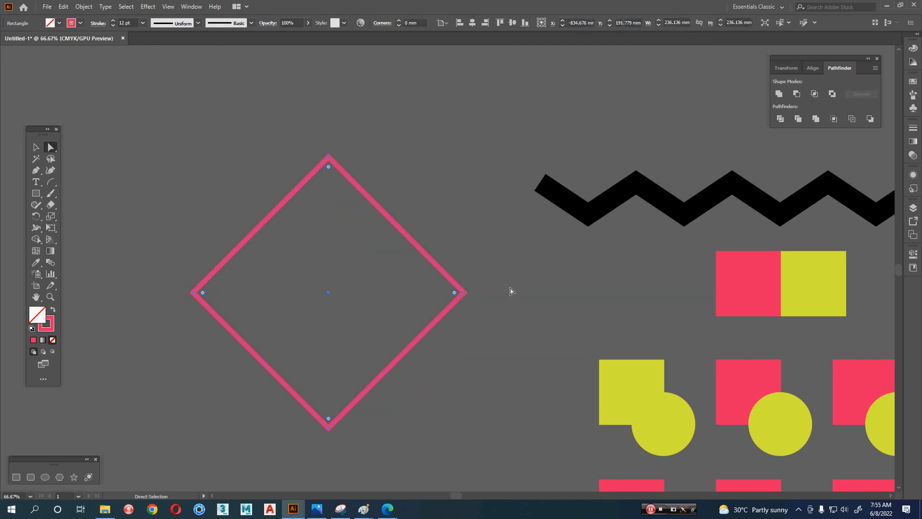
{"action": "left_click", "coordinate": [445, 320]}
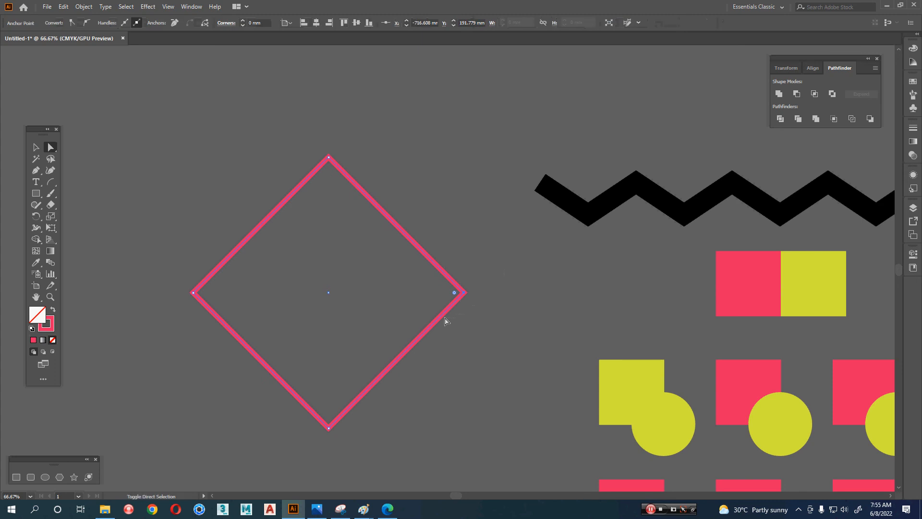
{"action": "left_click_drag", "start_coordinate": [446, 321], "coordinate": [422, 341]}
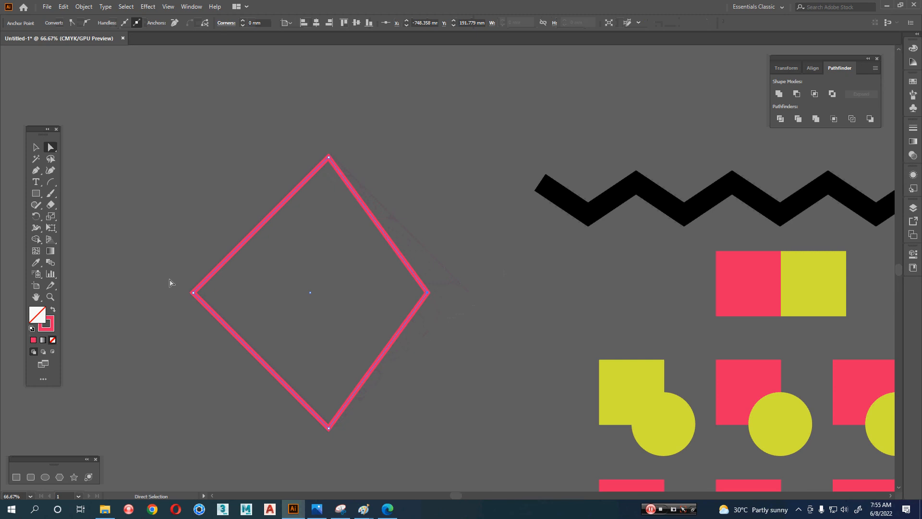
Select the diamond's left anchor point and nudge it inward to about X -914 mm to form a narrow rhombus
{"action": "left_click_drag", "start_coordinate": [169, 280], "coordinate": [247, 353]}
{"action": "key", "text": "shift+Right"}
{"action": "key", "text": "shift+Right"}
{"action": "key", "text": "shift+Right"}
{"action": "key", "text": "shift+Right"}
{"action": "key", "text": "shift+Right"}
{"action": "key", "text": "shift+Right"}
{"action": "key", "text": "shift+Right"}
{"action": "key", "text": "shift+Right"}
{"action": "key", "text": "shift+Right"}
{"action": "key", "text": "shift+Right"}
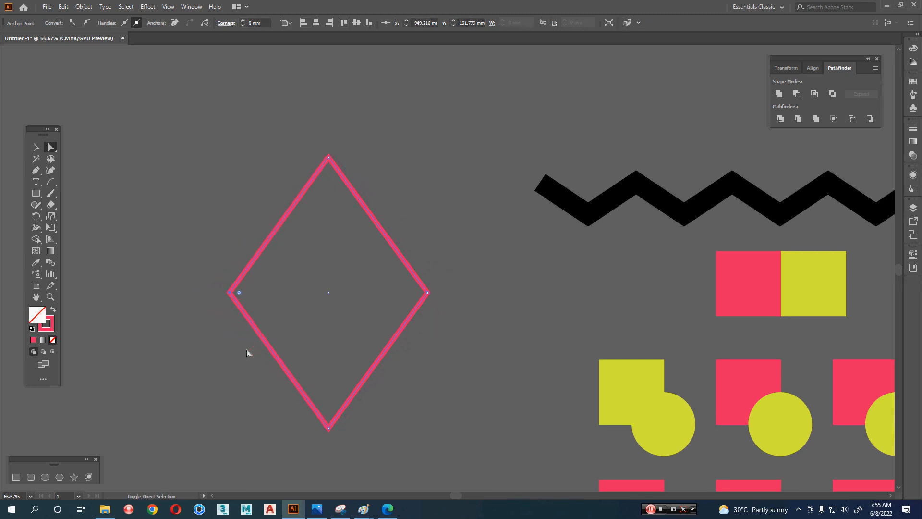
{"action": "left_click", "coordinate": [186, 375]}
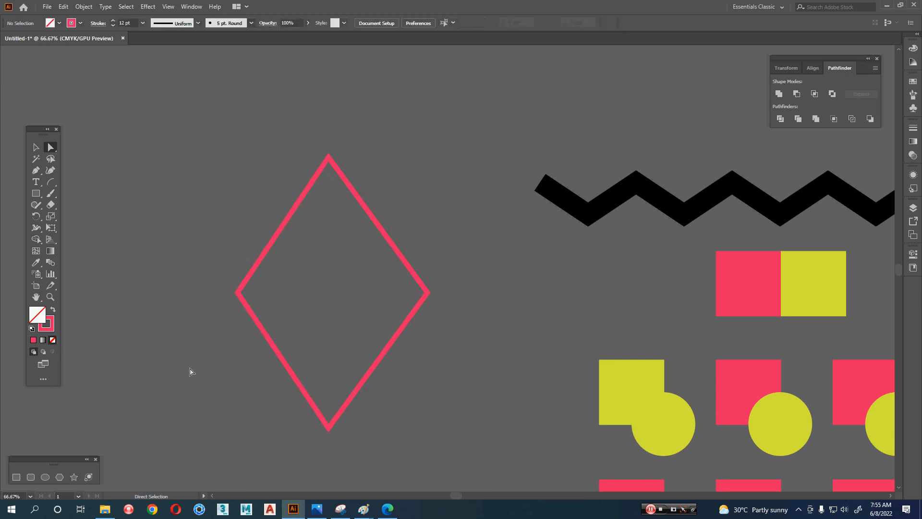
Nudge the left anchor point outward to about X -961 mm, using small increments followed by larger ones
{"action": "left_click", "coordinate": [238, 293]}
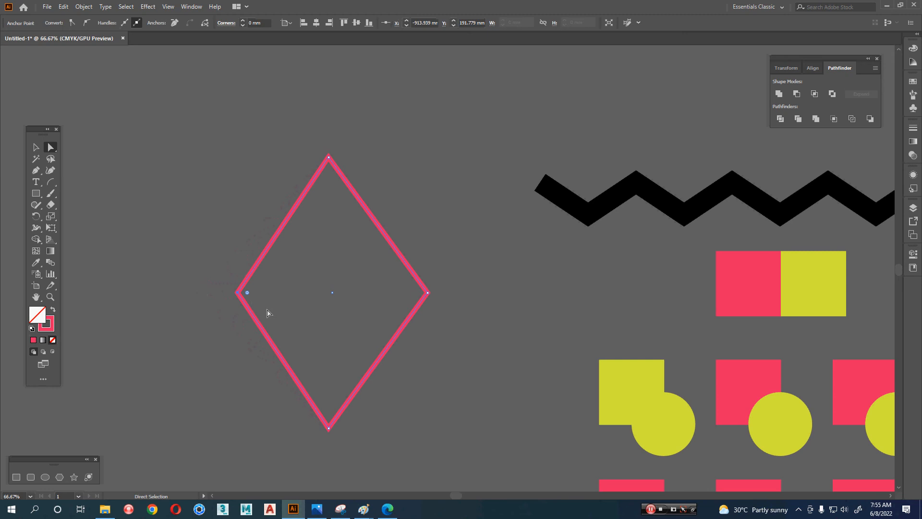
{"action": "key", "text": "Left"}
{"action": "key", "text": "Left"}
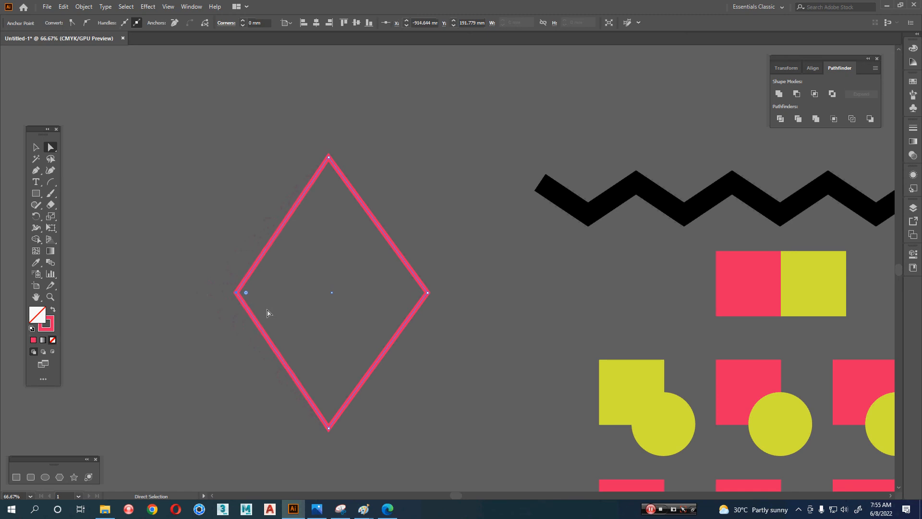
{"action": "key", "text": "Left"}
{"action": "key", "text": "Left"}
{"action": "key", "text": "shift+Left"}
{"action": "key", "text": "shift+Left"}
{"action": "key", "text": "shift+Left"}
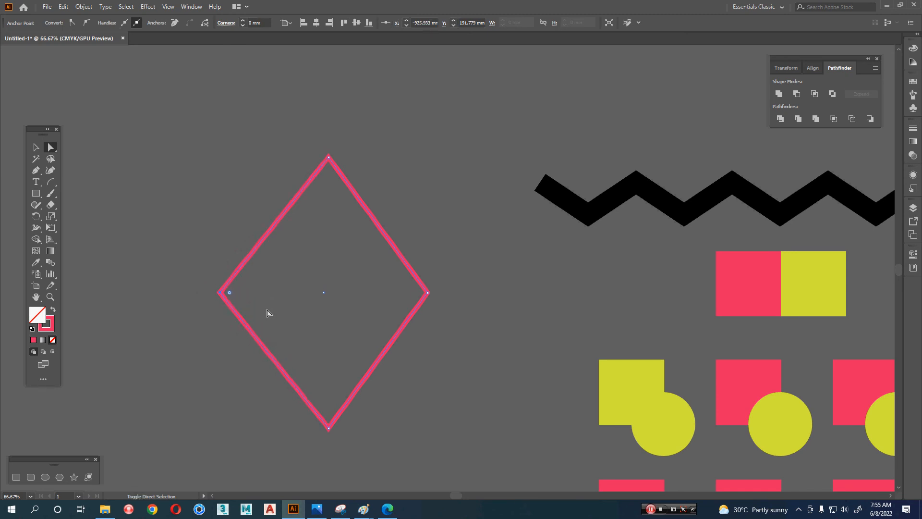
{"action": "key", "text": "shift+Left"}
{"action": "key", "text": "shift+Left"}
{"action": "key", "text": "shift+Left"}
{"action": "key", "text": "shift+Left"}
{"action": "key", "text": "shift+Left"}
{"action": "key", "text": "shift+Left"}
{"action": "key", "text": "shift+Left"}
{"action": "key", "text": "shift+Left"}
{"action": "key", "text": "shift+Left"}
{"action": "key", "text": "shift+Left"}
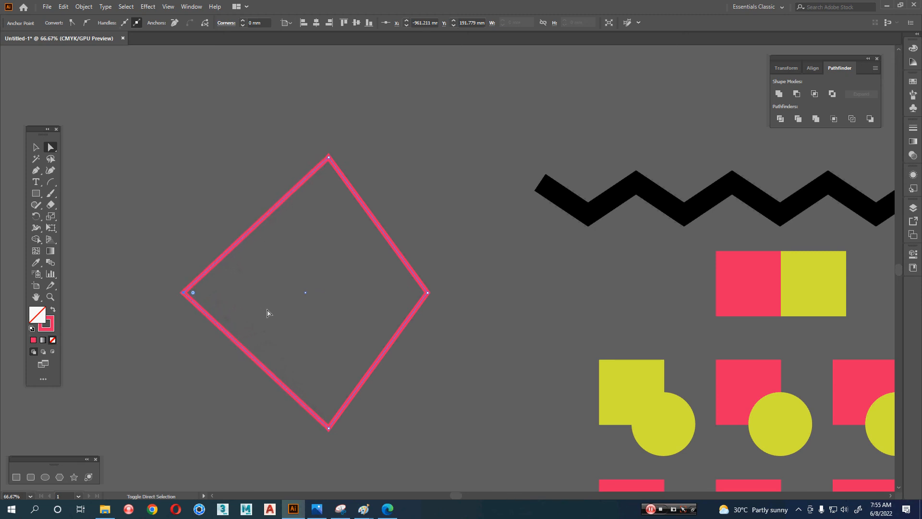
Nudge the left anchor point back inward to about X -915 mm
{"action": "left_click", "coordinate": [153, 349]}
{"action": "left_click", "coordinate": [212, 266]}
{"action": "key", "text": "ctrl"}
{"action": "key", "text": "Right"}
{"action": "key", "text": "Right"}
{"action": "key", "text": "Right"}
{"action": "key", "text": "Right"}
{"action": "key", "text": "Right"}
{"action": "key", "text": "Right"}
{"action": "key", "text": "Right"}
{"action": "key", "text": "Right"}
{"action": "key", "text": "Right"}
{"action": "key", "text": "Right"}
{"action": "key", "text": "Right"}
{"action": "key", "text": "Right"}
{"action": "key", "text": "Right"}
{"action": "key", "text": "Right"}
{"action": "key", "text": "Right"}
{"action": "key", "text": "Right"}
{"action": "key", "text": "Right"}
{"action": "key", "text": "Right"}
{"action": "key", "text": "Right"}
{"action": "key", "text": "Right"}
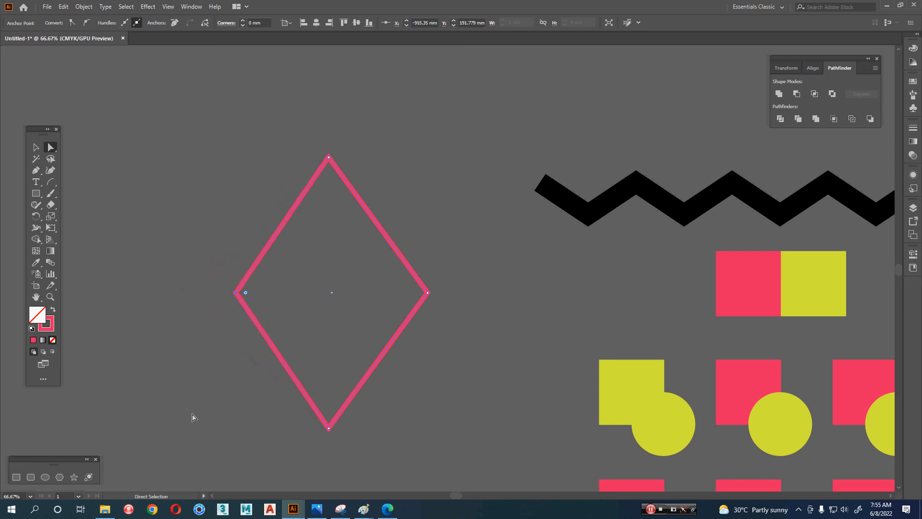
Select the whole narrow rhombus and delete it
{"action": "key", "text": "v"}
{"action": "left_click", "coordinate": [192, 415]}
{"action": "left_click_drag", "start_coordinate": [244, 362], "coordinate": [303, 285]}
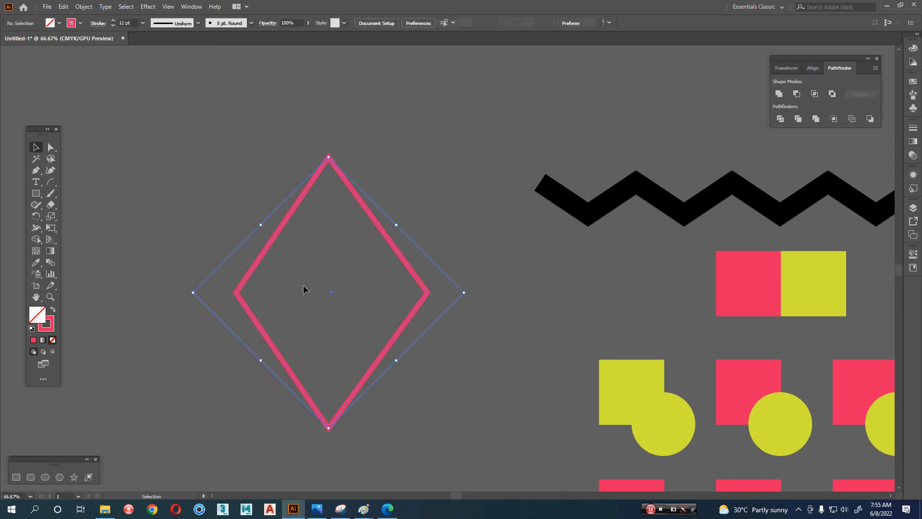
{"action": "key", "text": "Delete"}
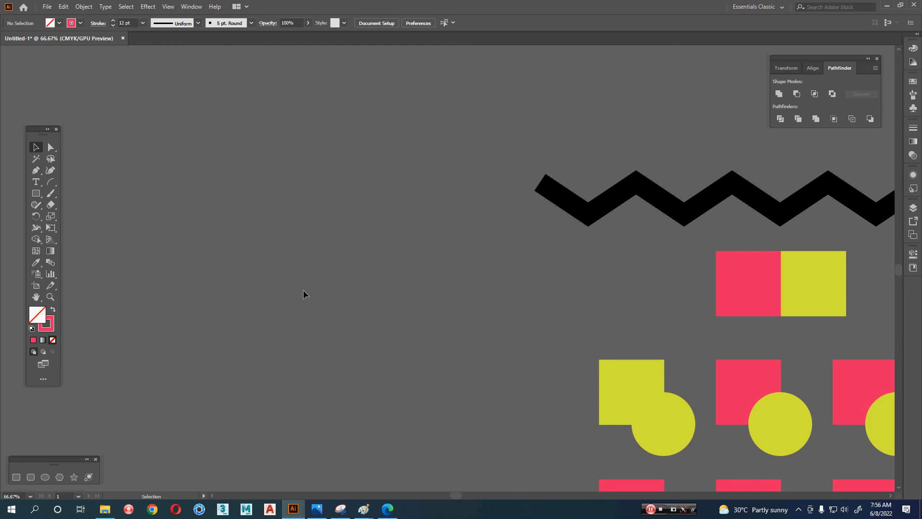
Draw a square about 173 mm wide in the cleared area and rotate it 45° into a diamond
{"action": "key", "text": "m"}
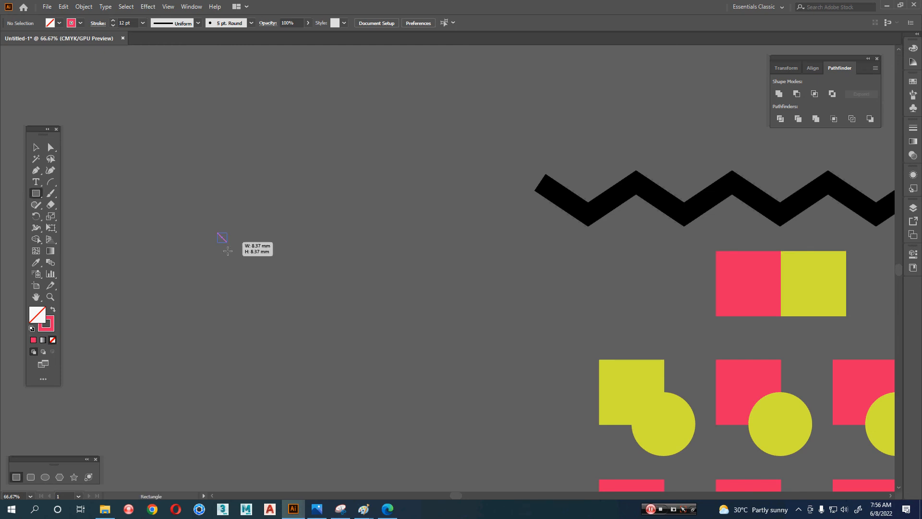
{"action": "left_click_drag", "start_coordinate": [222, 238], "coordinate": [301, 336]}
{"action": "key", "text": "v"}
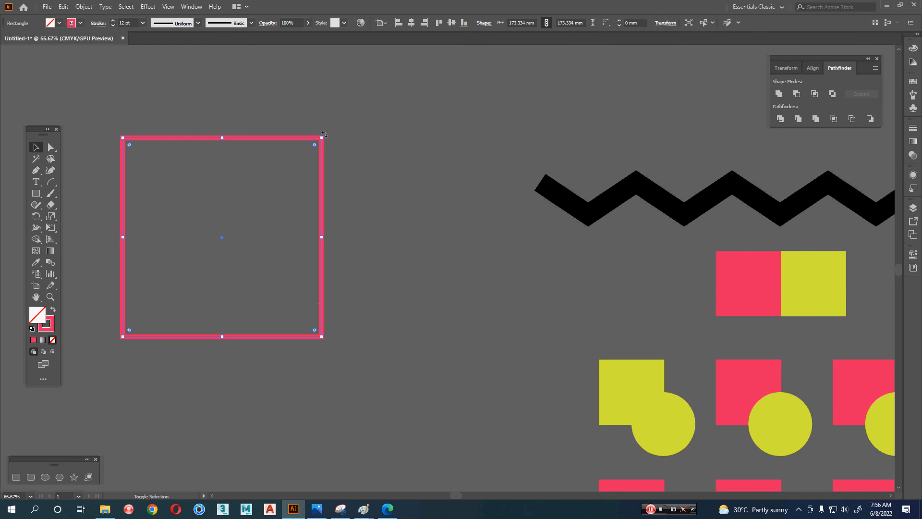
{"action": "mouse_move", "coordinate": [328, 134]}
{"action": "left_mouse_down"}
{"action": "mouse_move", "coordinate": [361, 206]}
{"action": "mouse_move", "coordinate": [405, 247]}
{"action": "left_mouse_up"}
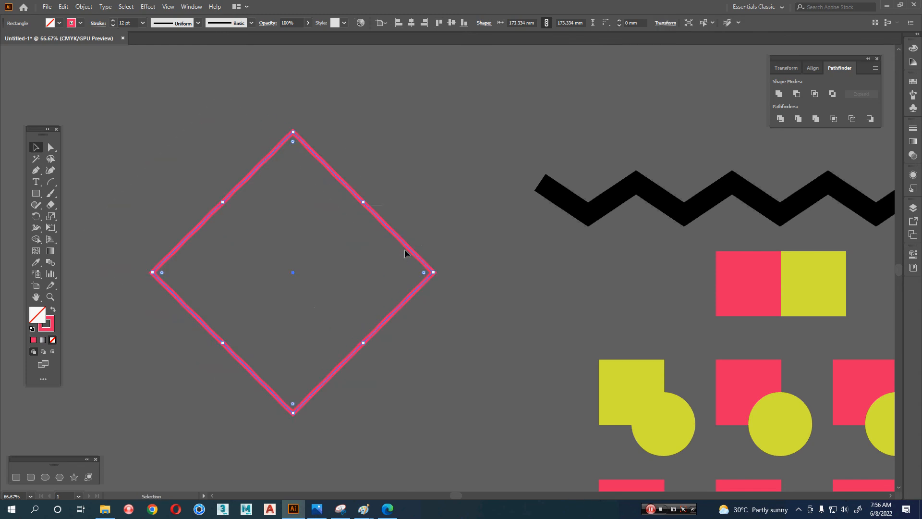
Preview a Transform effect on the diamond with 5 copies, scaled 90% horizontally and 90% vertically
{"action": "left_click", "coordinate": [147, 6]}
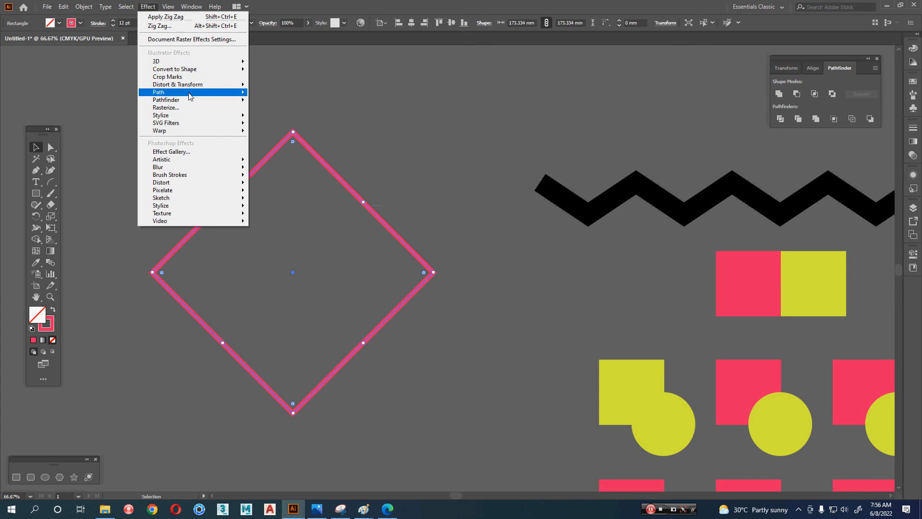
{"action": "mouse_move", "coordinate": [190, 85]}
{"action": "left_click", "coordinate": [312, 117]}
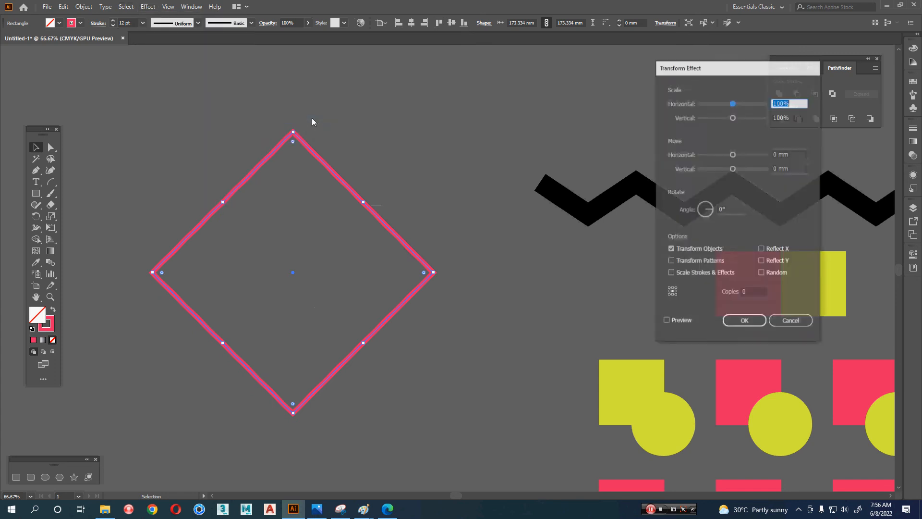
{"action": "left_click", "coordinate": [684, 320]}
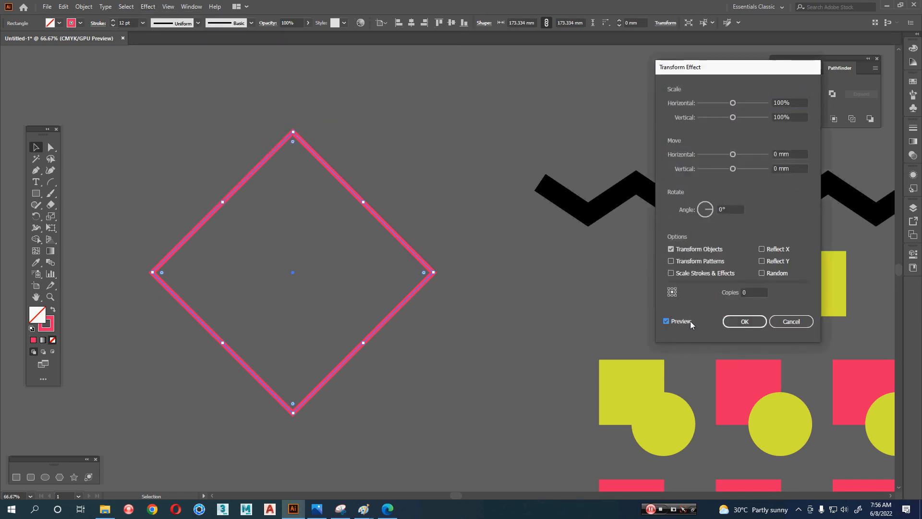
{"action": "double_click", "coordinate": [765, 294]}
{"action": "type", "text": "5"}
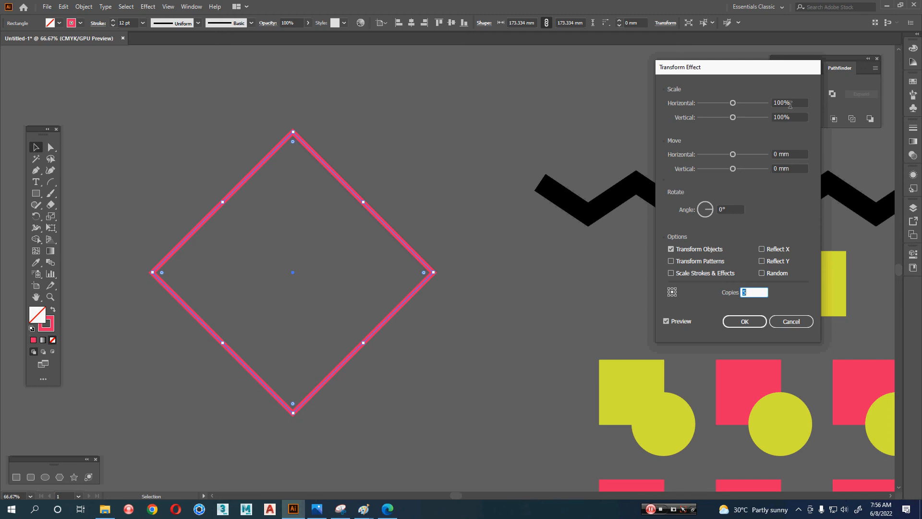
{"action": "left_click_drag", "start_coordinate": [801, 102], "coordinate": [702, 104]}
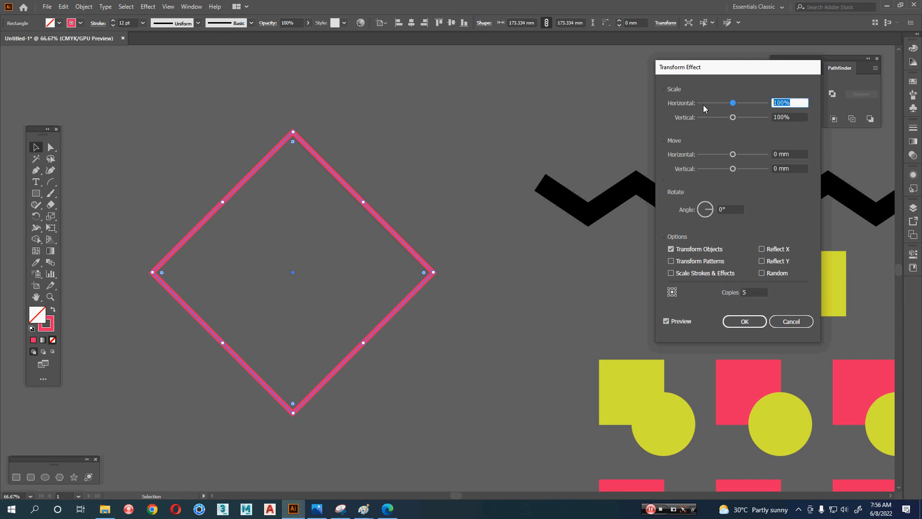
{"action": "type", "text": "90"}
{"action": "key", "text": "Tab"}
{"action": "type", "text": "90"}
{"action": "key", "text": "Tab"}
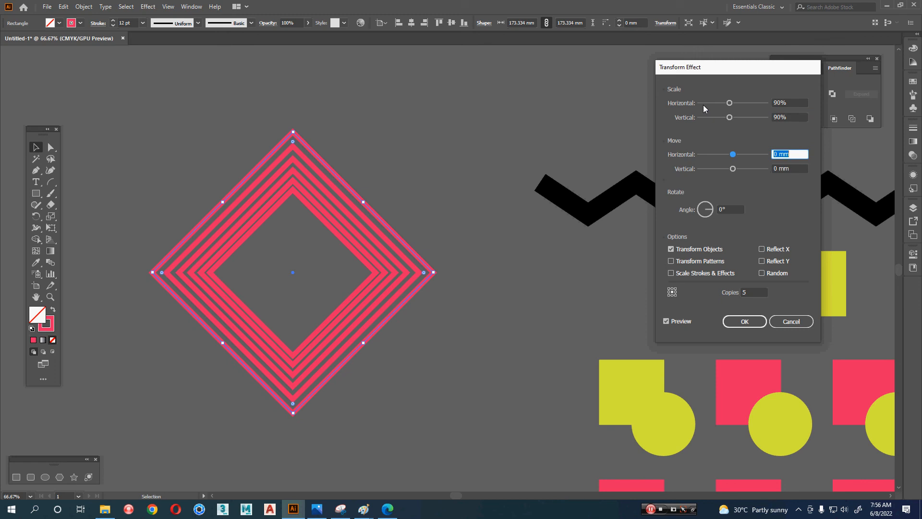
Try 80% horizontal and 80% vertical scale for the copies in the preview, and discard the Transform effect
{"action": "key", "text": "shift+Tab"}
{"action": "key", "text": "shift+Tab"}
{"action": "type", "text": "80"}
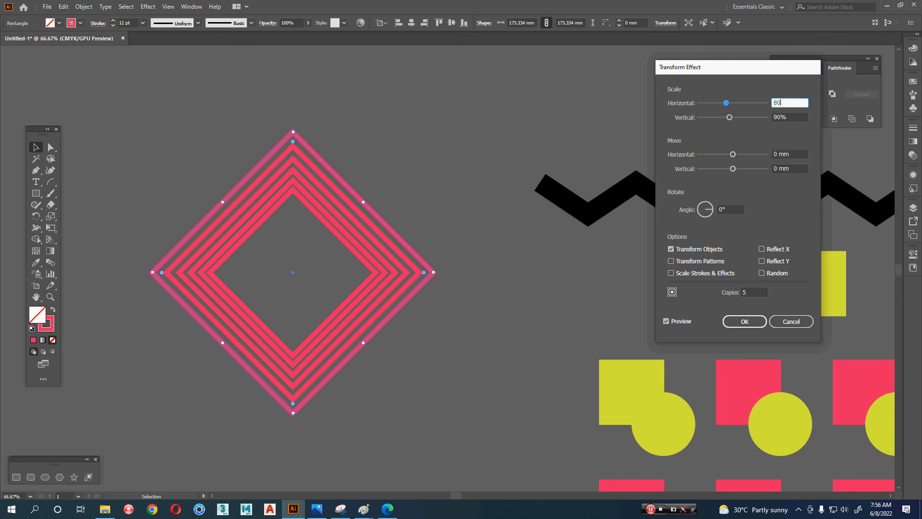
{"action": "key", "text": "Tab"}
{"action": "key", "text": "shift+Tab"}
{"action": "type", "text": "80"}
{"action": "key", "text": "Tab"}
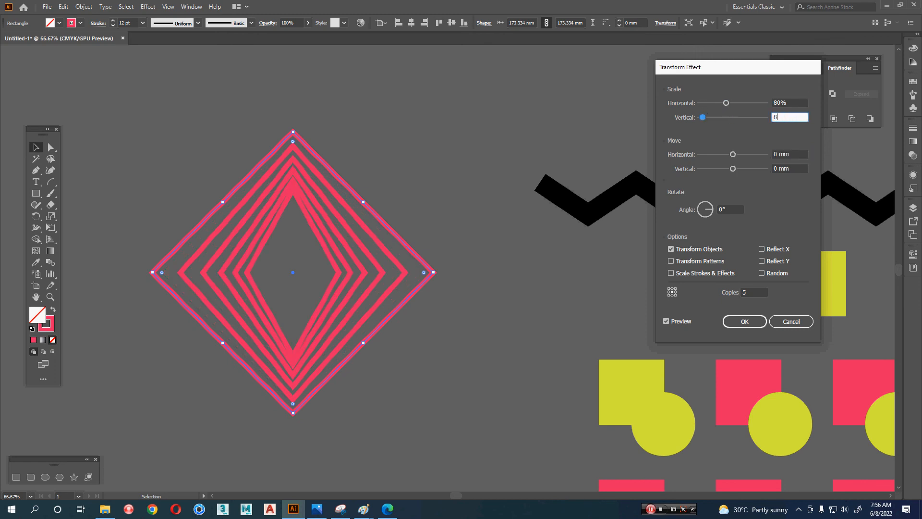
{"action": "type", "text": "80"}
{"action": "key", "text": "Tab"}
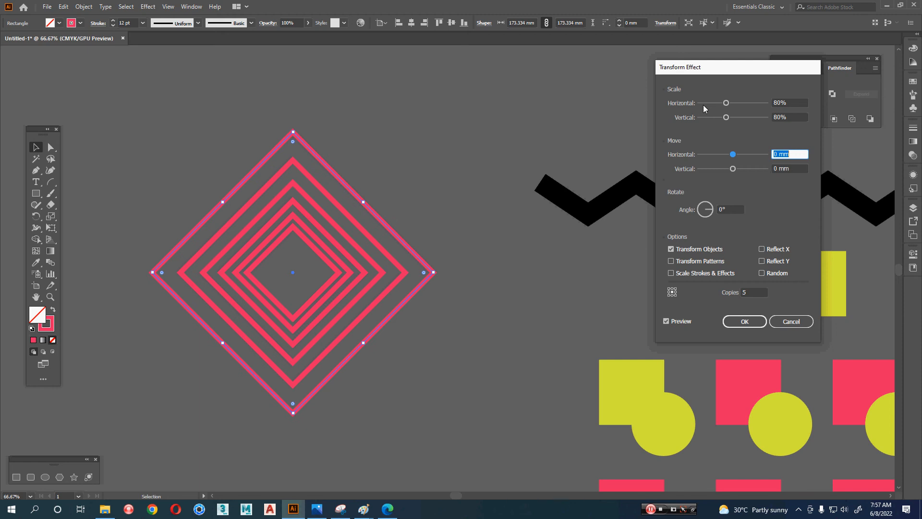
{"action": "key", "text": "Escape"}
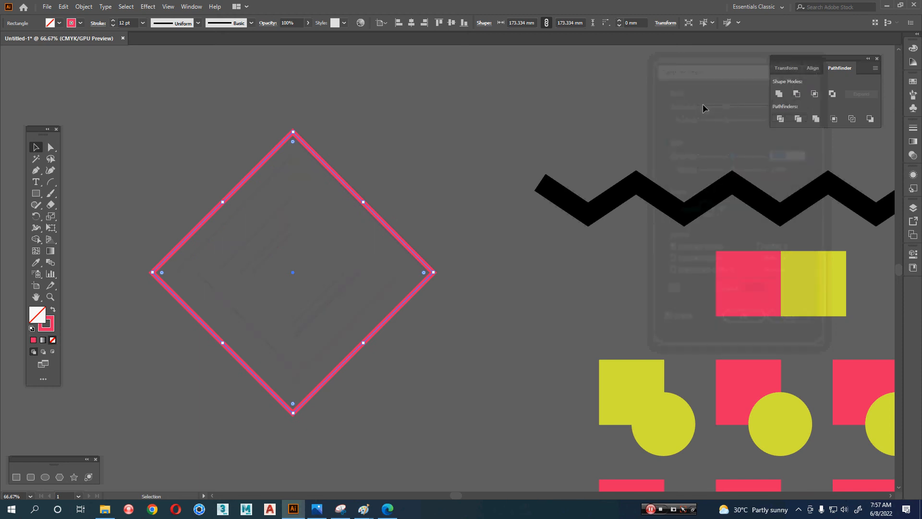
{"action": "key", "text": "a"}
{"action": "left_click_drag", "start_coordinate": [105, 236], "coordinate": [193, 329]}
{"action": "key", "text": "Delete"}
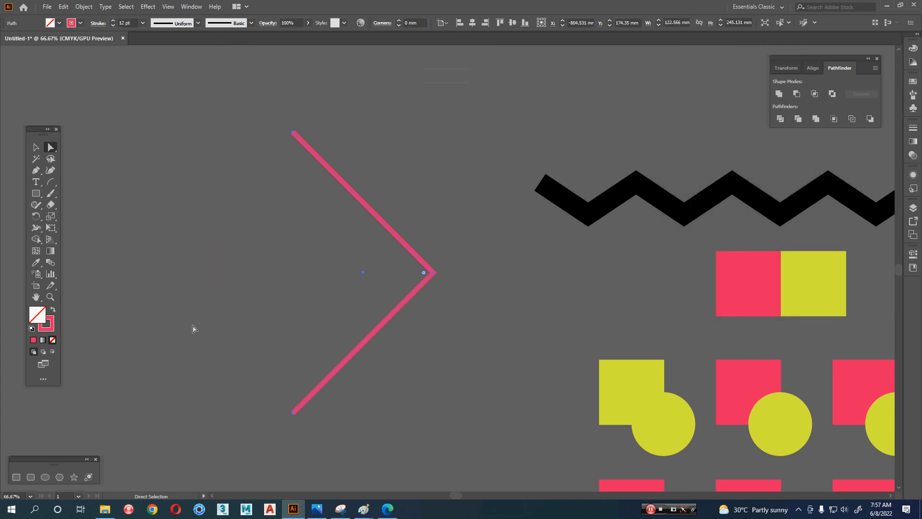
{"action": "key", "text": "ctrl+z"}
Delete the diamond's left anchor point to leave an open arrow-shaped path
{"action": "left_click", "coordinate": [114, 356]}
{"action": "left_click_drag", "start_coordinate": [123, 243], "coordinate": [184, 330]}
{"action": "key", "text": "Delete"}
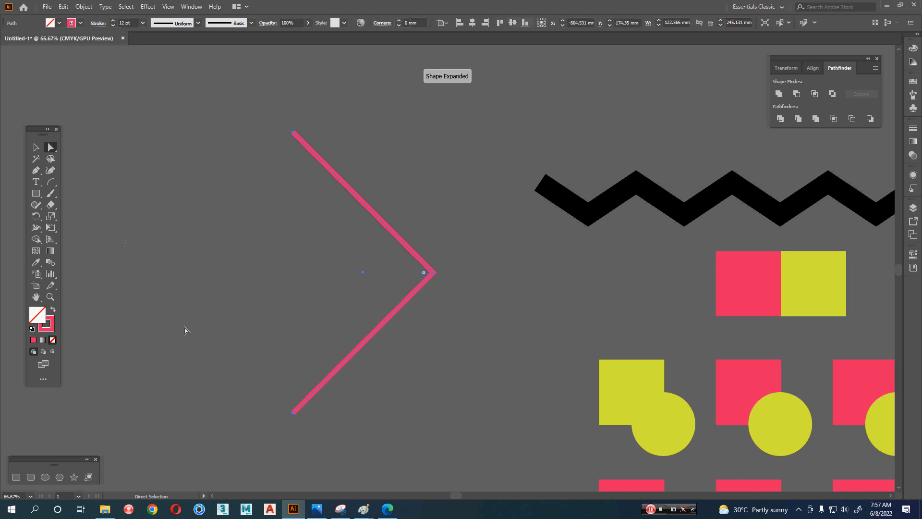
{"action": "left_click", "coordinate": [184, 330]}
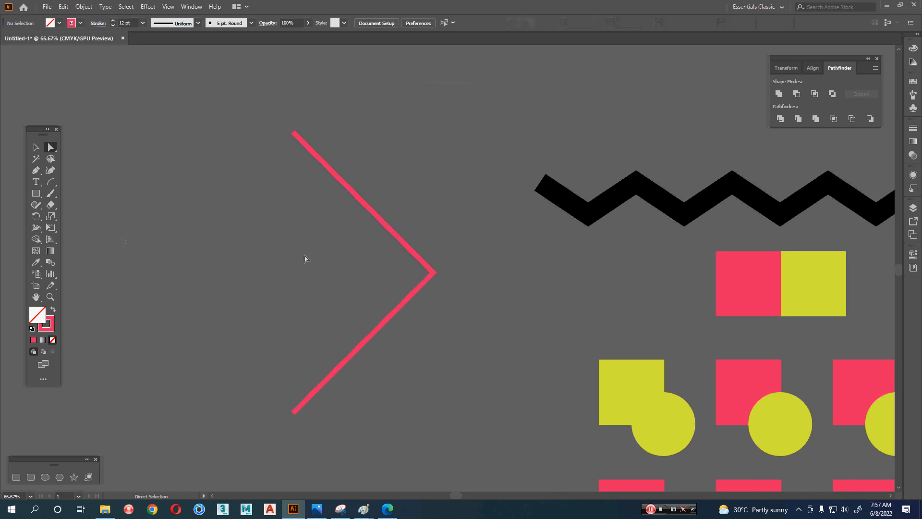
Join the two open ends of the arrow-shaped path to close it into a triangle
{"action": "left_click_drag", "start_coordinate": [311, 447], "coordinate": [311, 447]}
{"action": "right_click", "coordinate": [210, 373]}
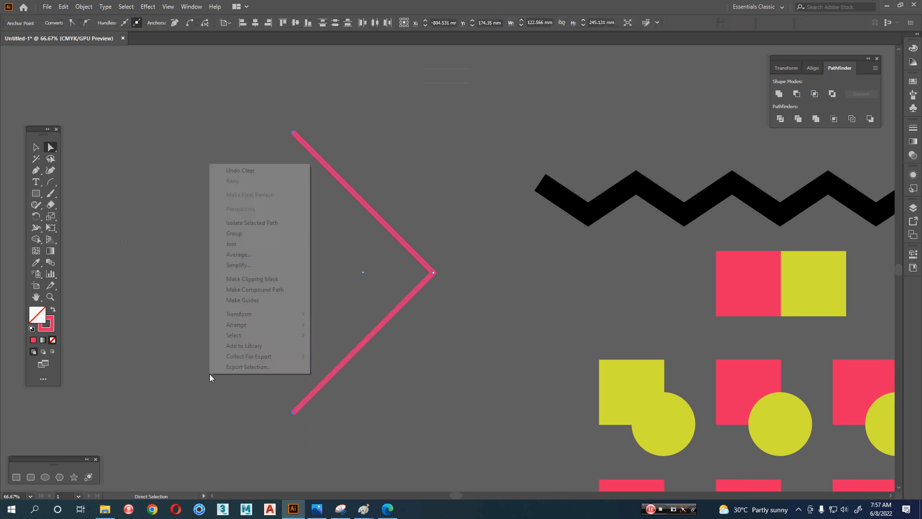
{"action": "left_click", "coordinate": [271, 244]}
{"action": "left_click", "coordinate": [156, 340]}
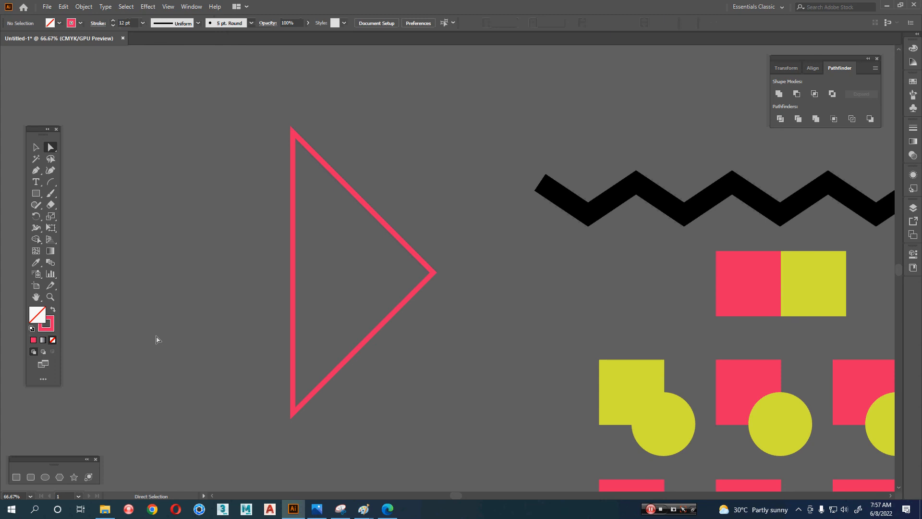
Reflect a copy of the triangle across the vertical axis and move it 122.57 mm left so the flat sides meet
{"action": "key", "text": "v"}
{"action": "left_click", "coordinate": [422, 316]}
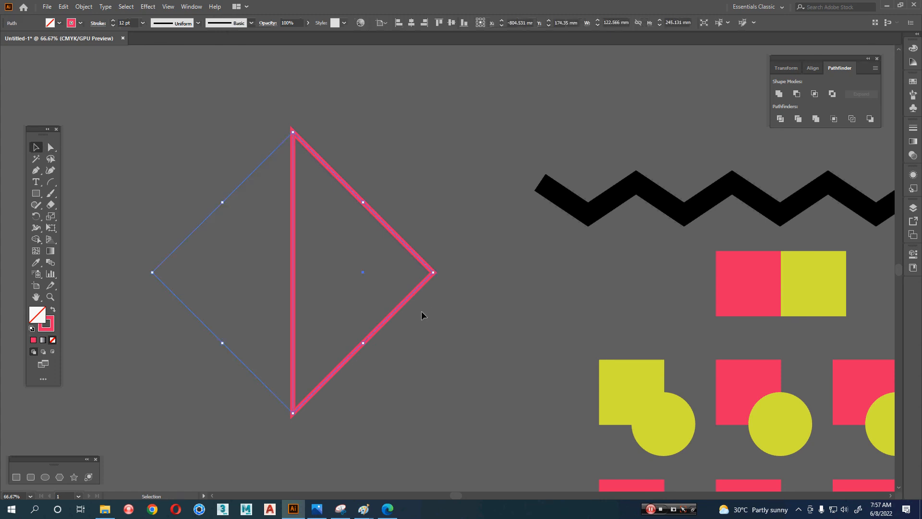
{"action": "right_click", "coordinate": [422, 316]}
{"action": "mouse_move", "coordinate": [472, 253]}
{"action": "left_click", "coordinate": [578, 291]}
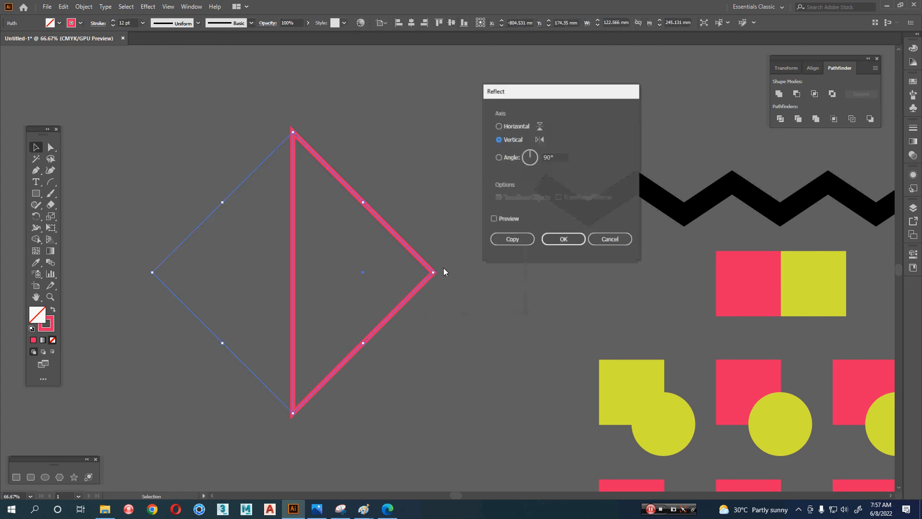
{"action": "left_click", "coordinate": [513, 239]}
{"action": "left_click", "coordinate": [466, 350]}
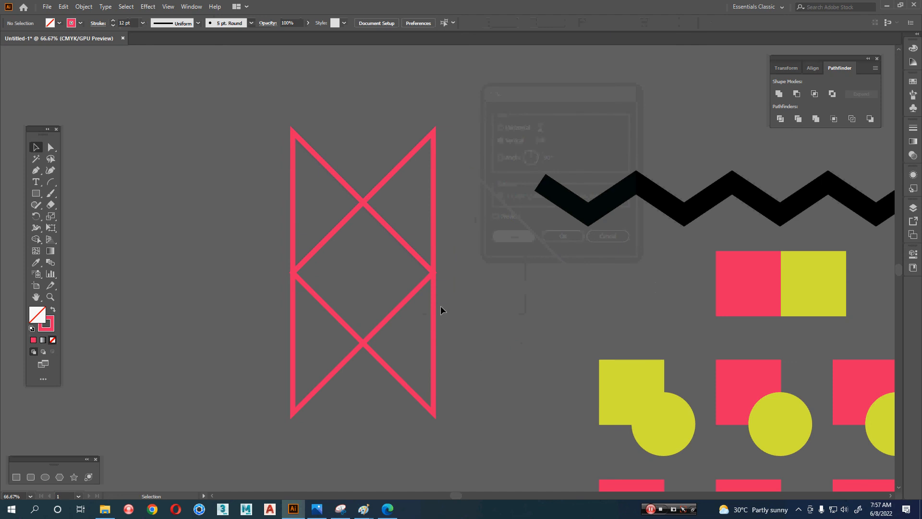
{"action": "left_click_drag", "start_coordinate": [434, 304], "coordinate": [294, 304]}
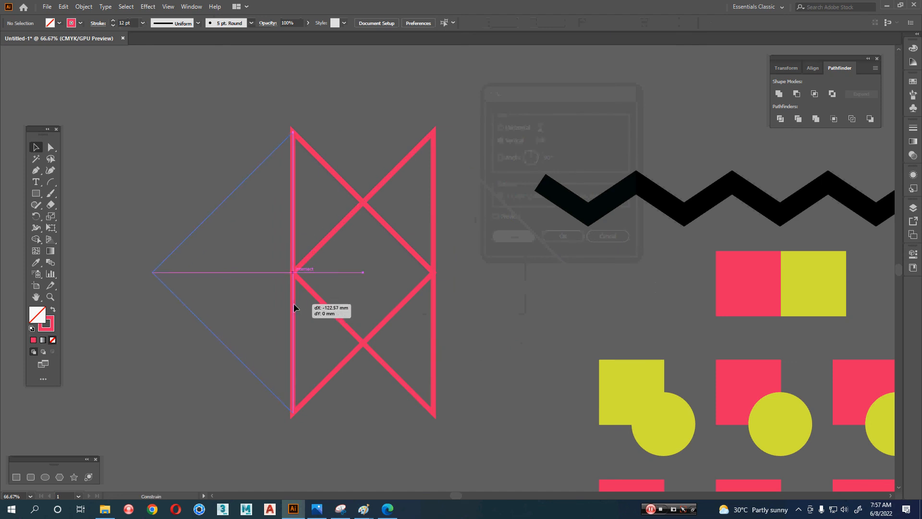
{"action": "left_click", "coordinate": [558, 420]}
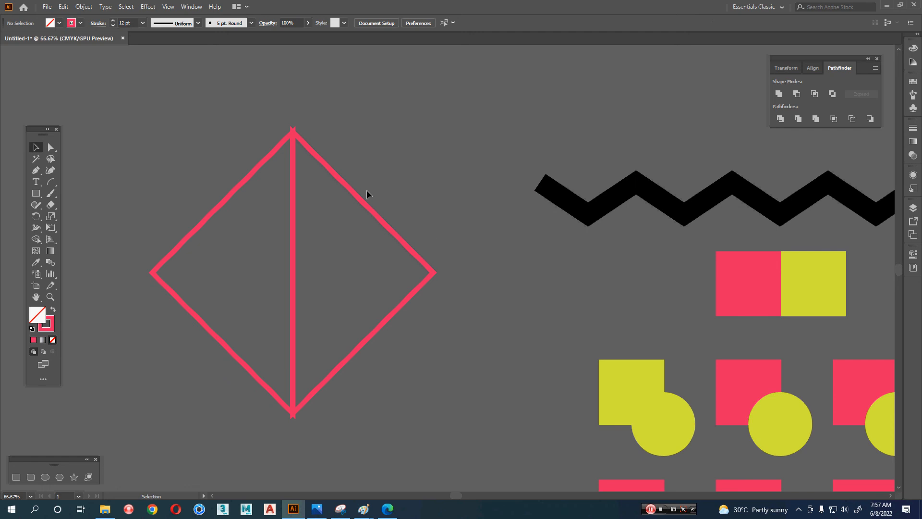
Examine the upper corner where the two triangles meet, in Outline view and in normal preview
{"action": "key", "text": "z"}
{"action": "left_click_drag", "start_coordinate": [293, 130], "coordinate": [344, 164]}
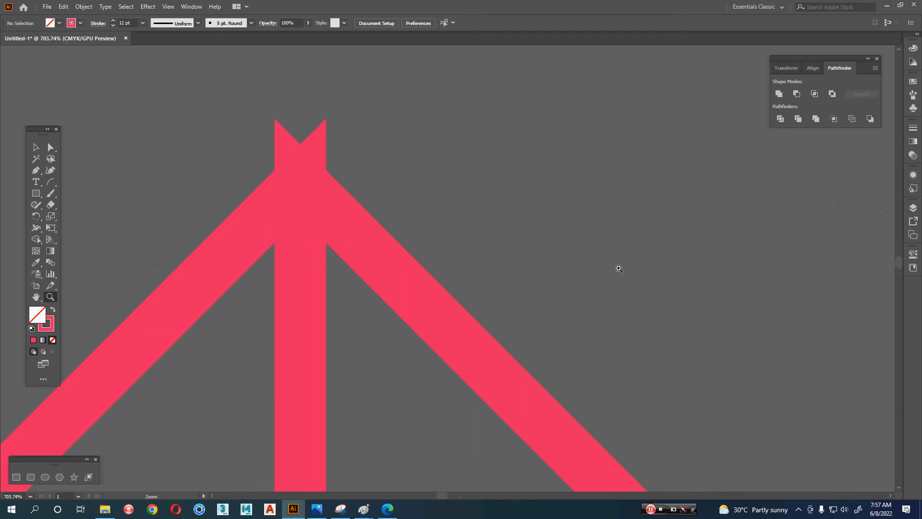
{"action": "key", "text": "v"}
{"action": "key", "text": "ctrl+y"}
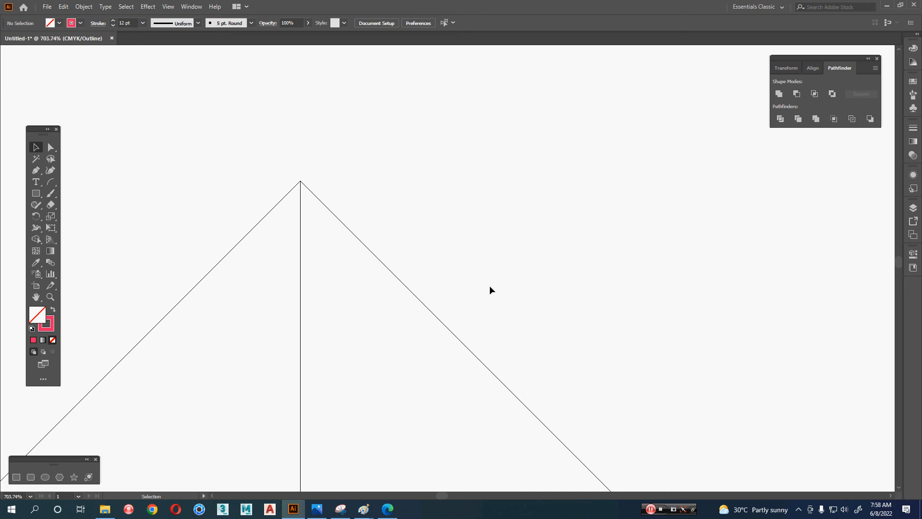
{"action": "key", "text": "ctrl+y"}
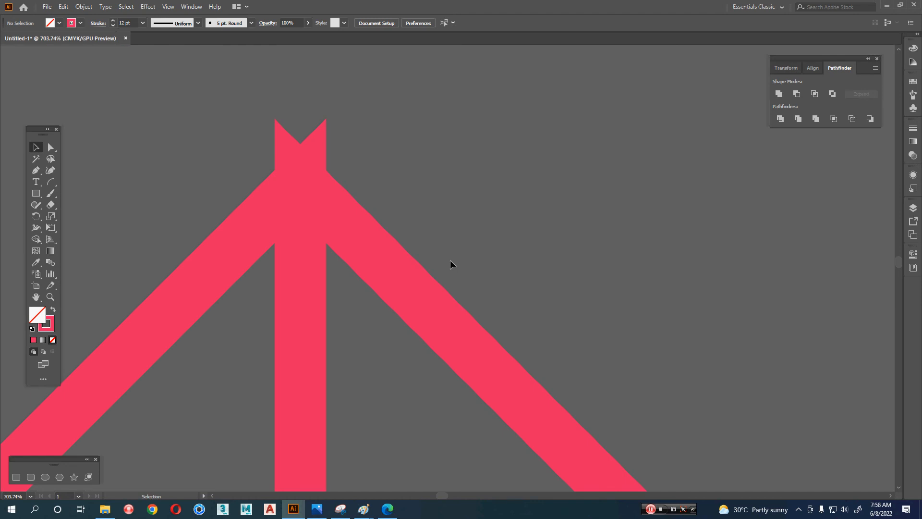
{"action": "left_click_drag", "start_coordinate": [451, 262], "coordinate": [535, 273]}
Select both triangles, open the Stroke settings as a floating panel beside the corner, and show all their options
{"action": "left_click", "coordinate": [292, 253]}
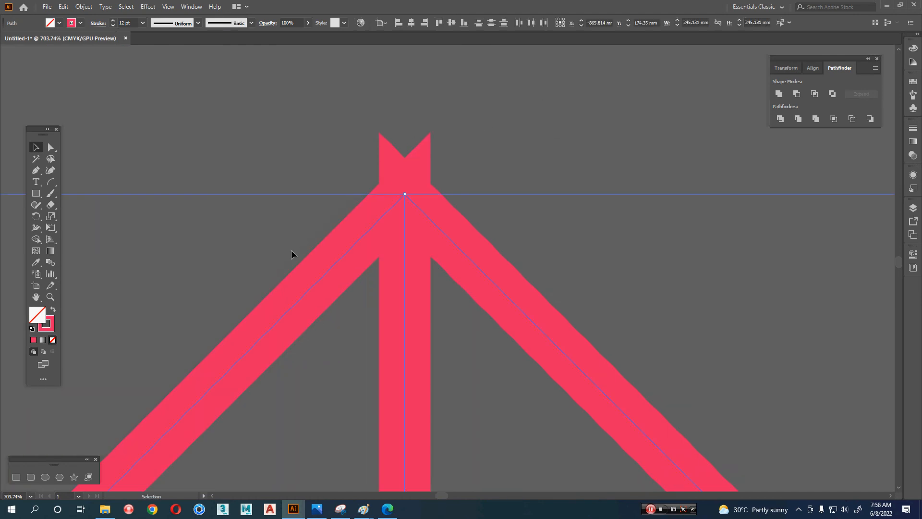
{"action": "left_click", "coordinate": [914, 131]}
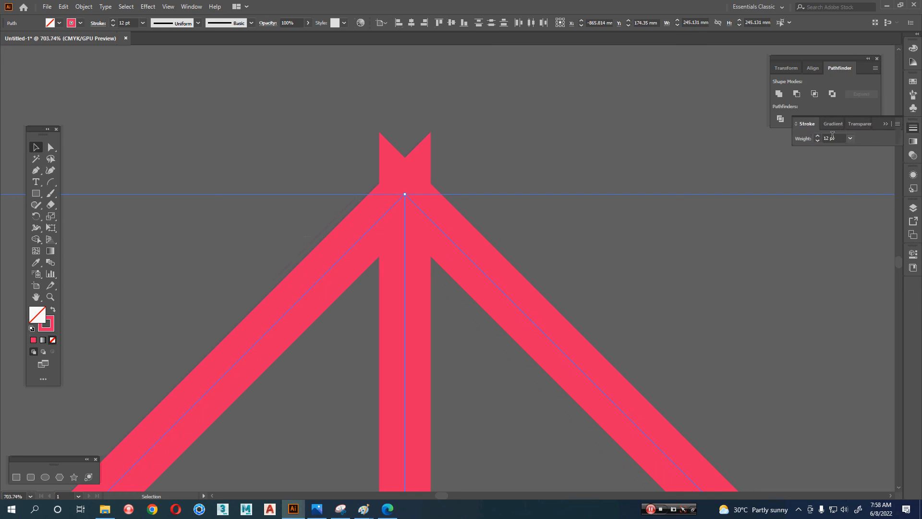
{"action": "left_click_drag", "start_coordinate": [808, 126], "coordinate": [167, 98]}
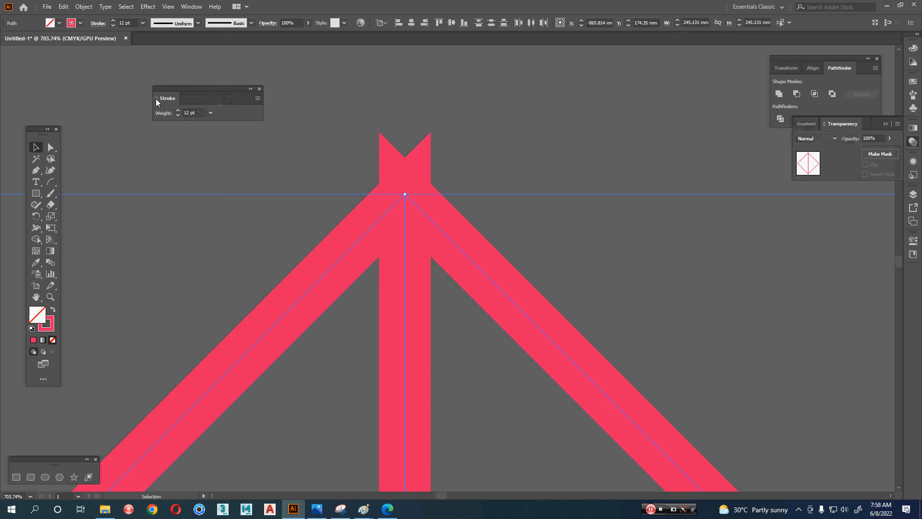
{"action": "left_click", "coordinate": [156, 100]}
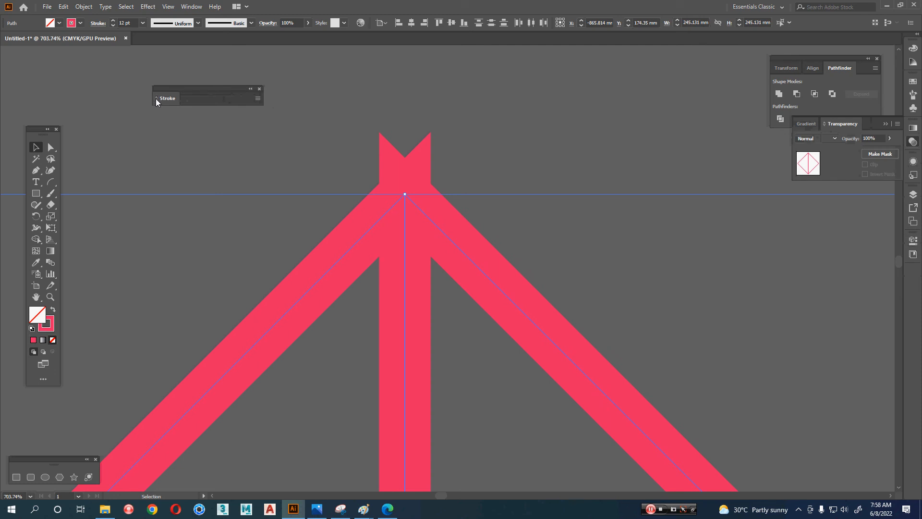
{"action": "left_click", "coordinate": [156, 99]}
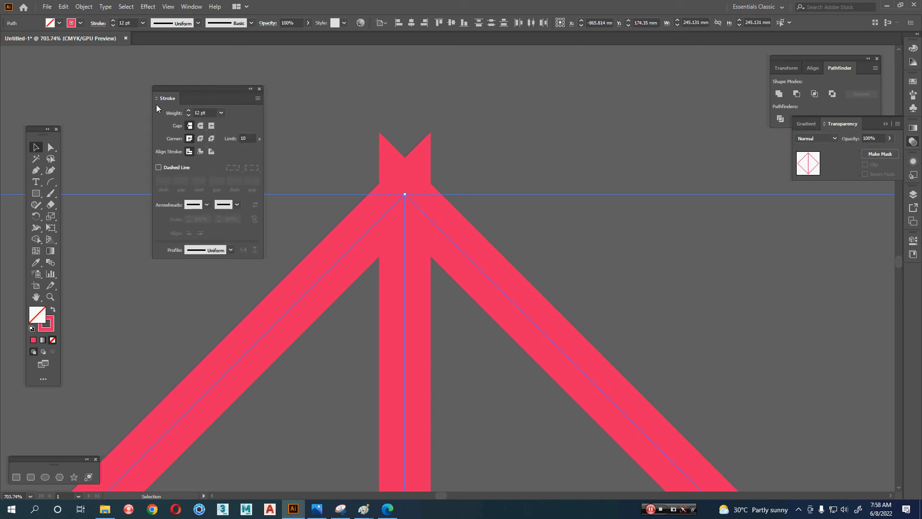
Align the strokes of the left and right triangles to the inside of their paths
{"action": "left_click", "coordinate": [585, 262]}
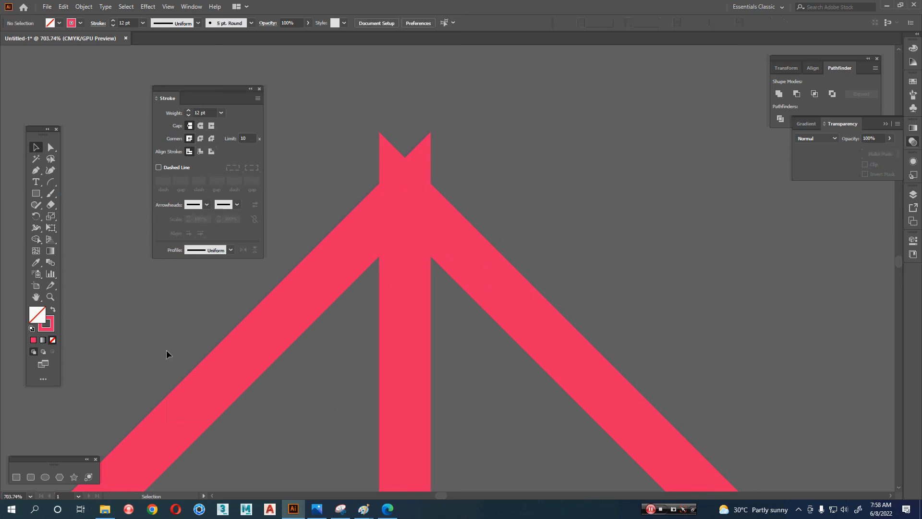
{"action": "key", "text": "ctrl+a"}
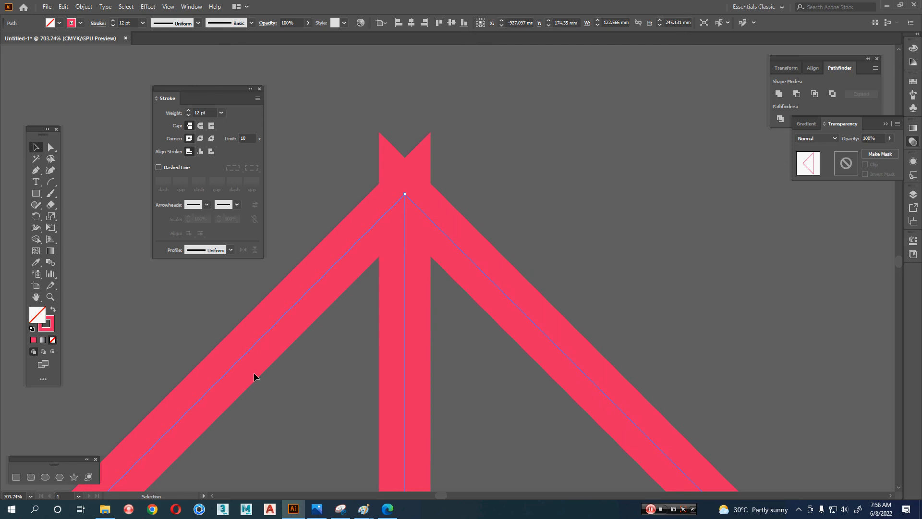
{"action": "left_click", "coordinate": [200, 152]}
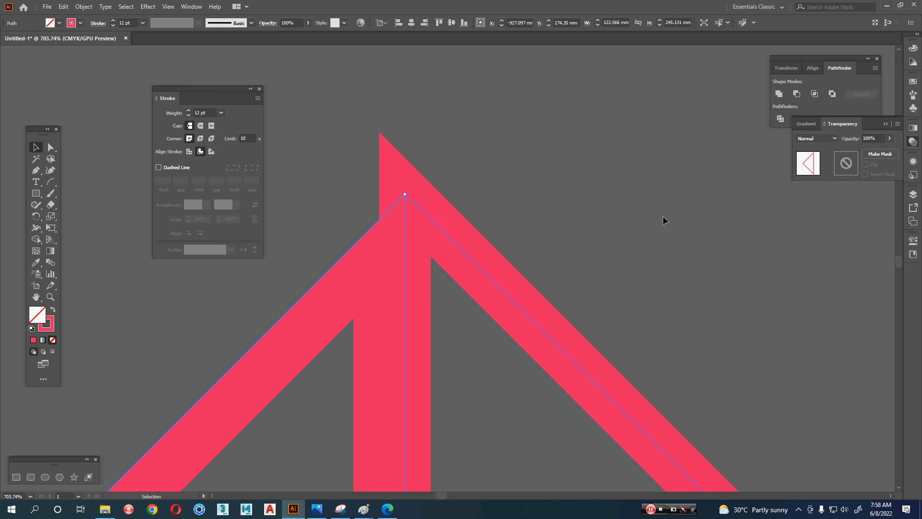
{"action": "key", "text": "ctrl+z"}
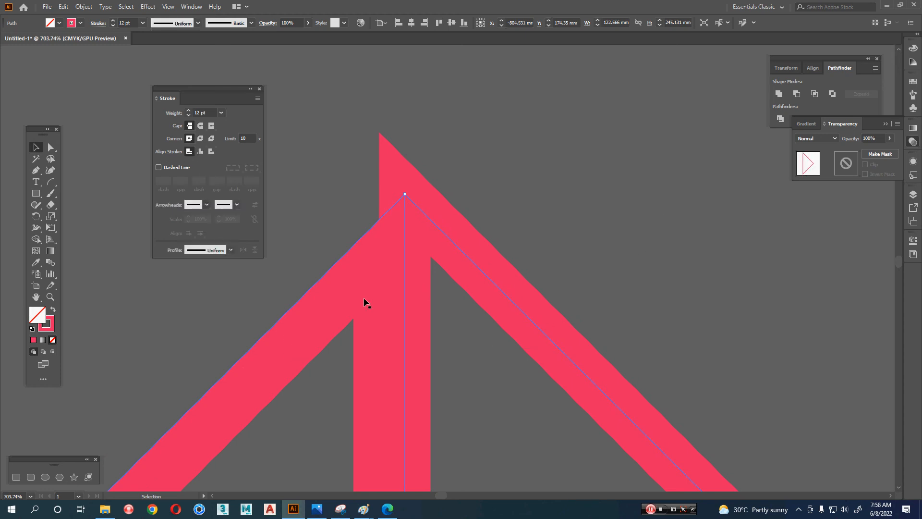
{"action": "left_click", "coordinate": [200, 152]}
{"action": "left_click", "coordinate": [140, 316]}
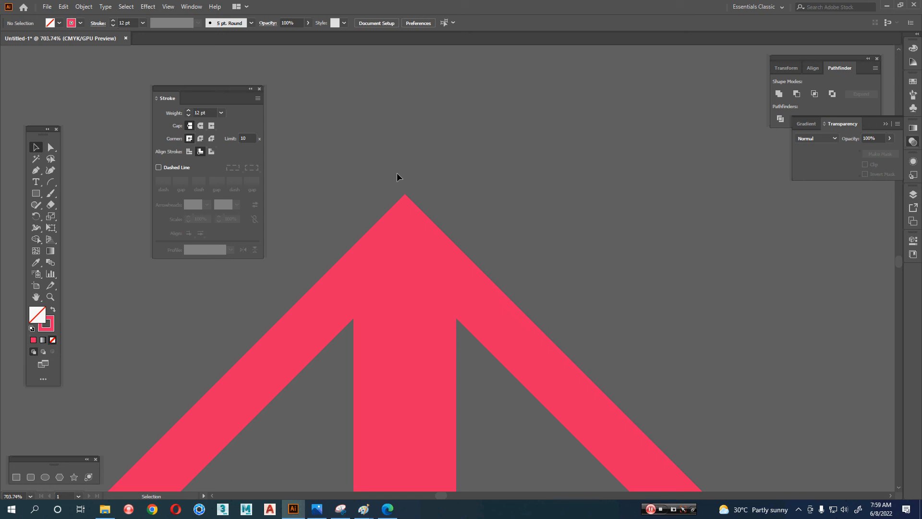
Reset the Essentials Classic workspace to its default layout
{"action": "left_click", "coordinate": [191, 6]}
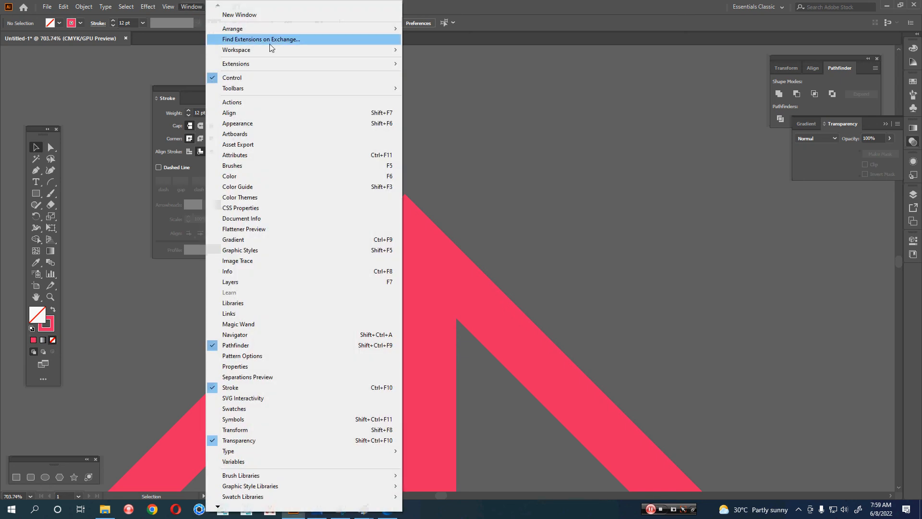
{"action": "mouse_move", "coordinate": [331, 50]}
{"action": "left_click", "coordinate": [468, 148]}
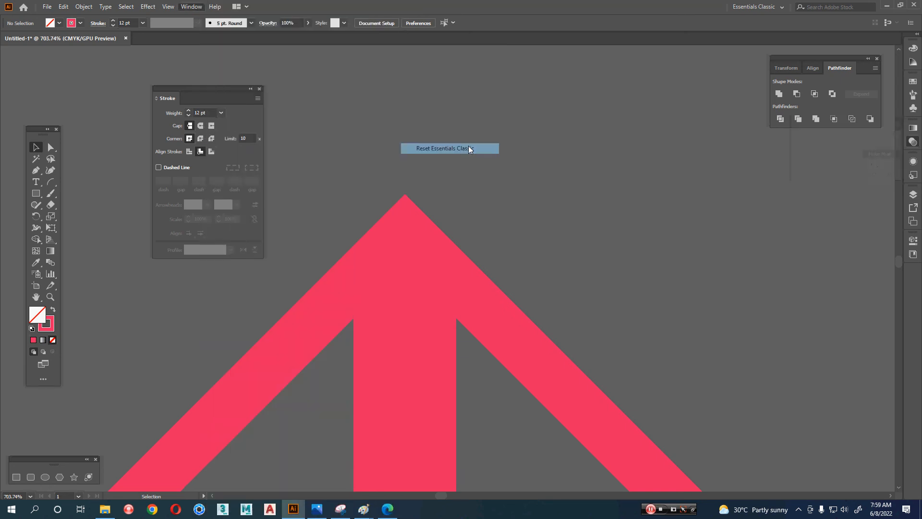
Detach the Stroke settings from the dock as a floating panel above the triangles' upper corner, and close it
{"action": "left_click", "coordinate": [917, 34]}
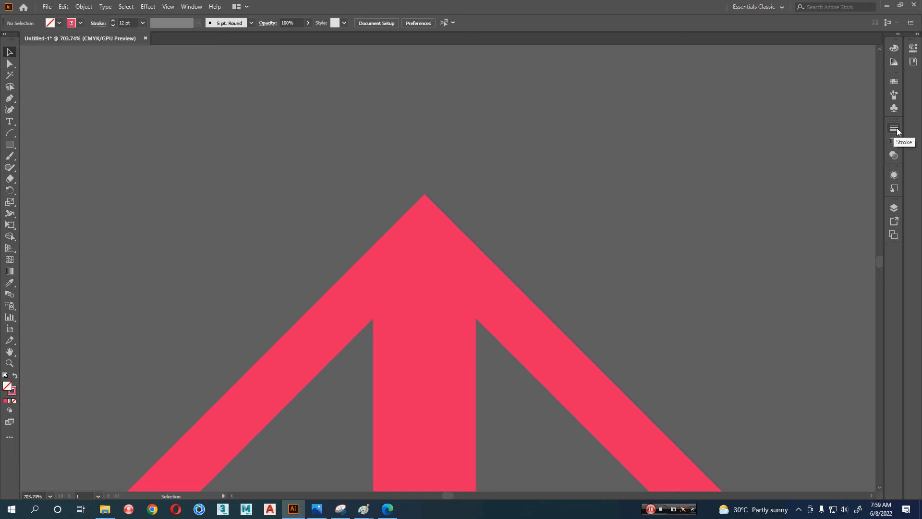
{"action": "left_click", "coordinate": [897, 128]}
{"action": "left_click_drag", "start_coordinate": [783, 124], "coordinate": [382, 76]}
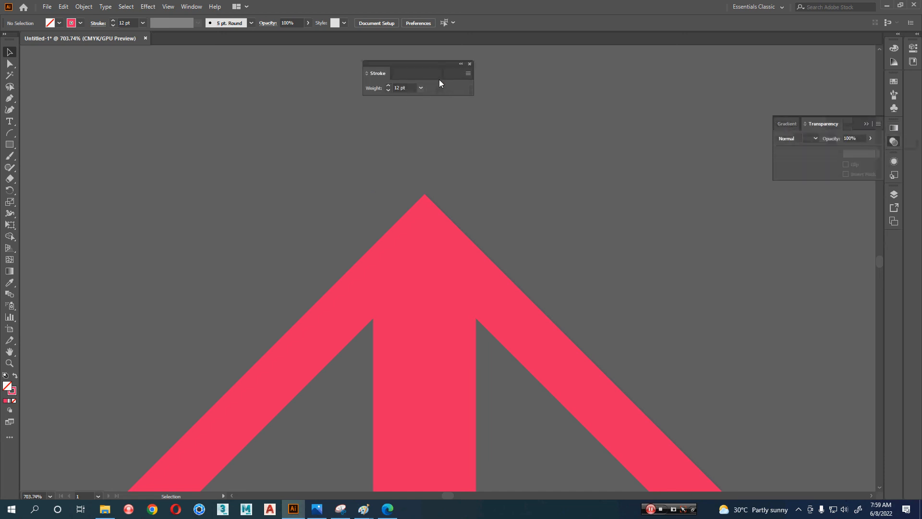
{"action": "left_click", "coordinate": [469, 64]}
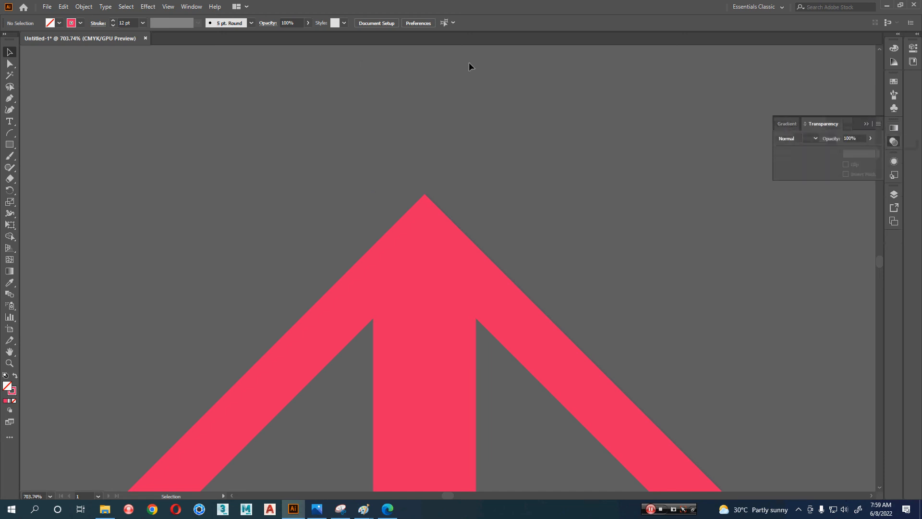
Reopen the Stroke panel and expand it to show all its options
{"action": "left_click", "coordinate": [183, 8]}
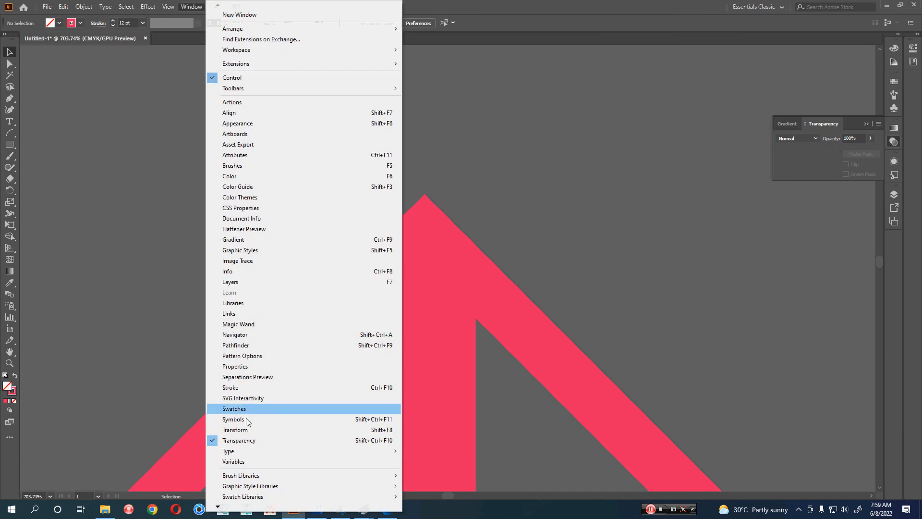
{"action": "left_click", "coordinate": [231, 387]}
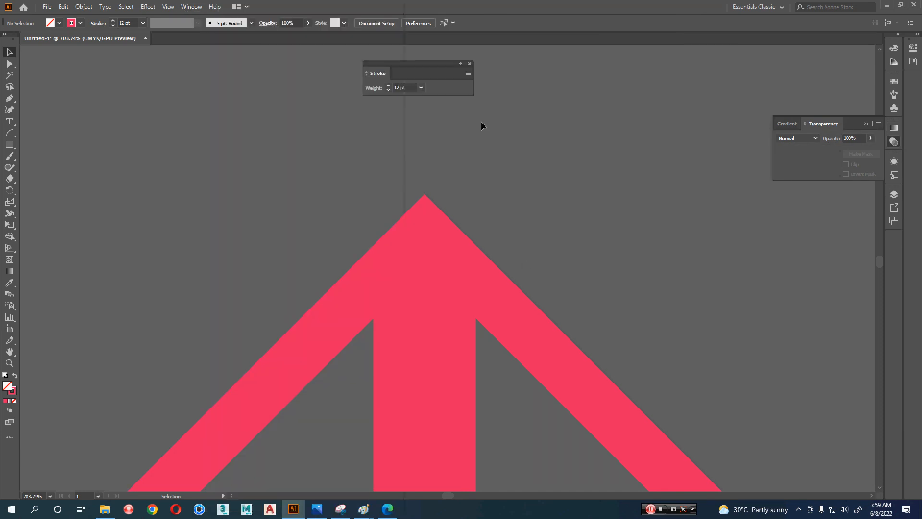
{"action": "left_click", "coordinate": [367, 76]}
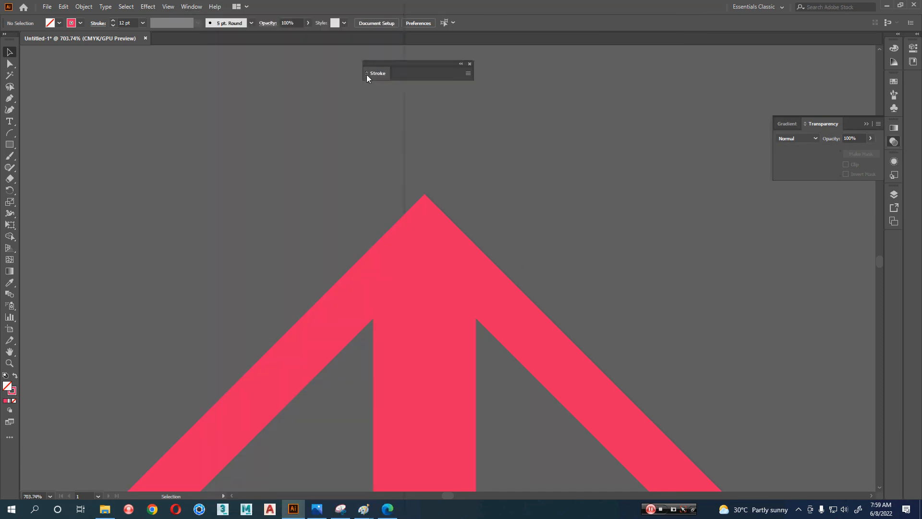
{"action": "left_click", "coordinate": [367, 75]}
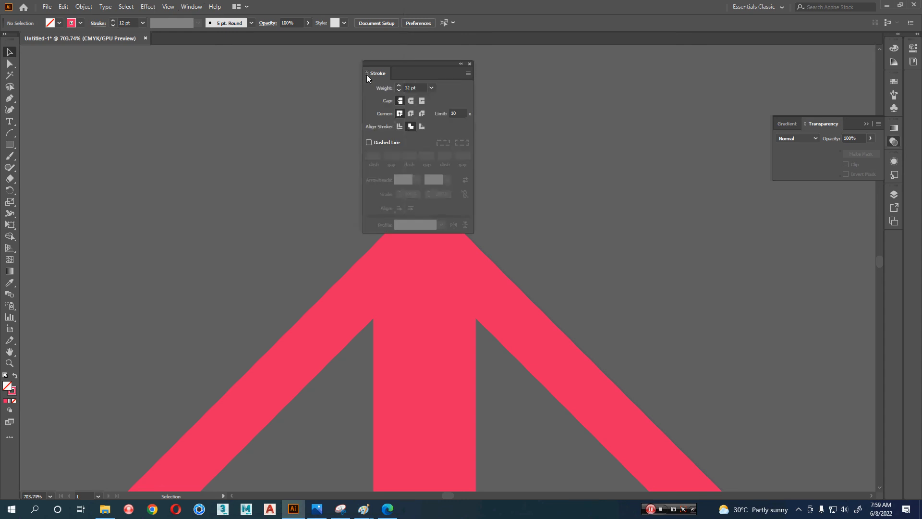
Try outside and center stroke alignment on both triangles, move the Stroke panel clear of the corner, and restore inside alignment
{"action": "left_click", "coordinate": [377, 291]}
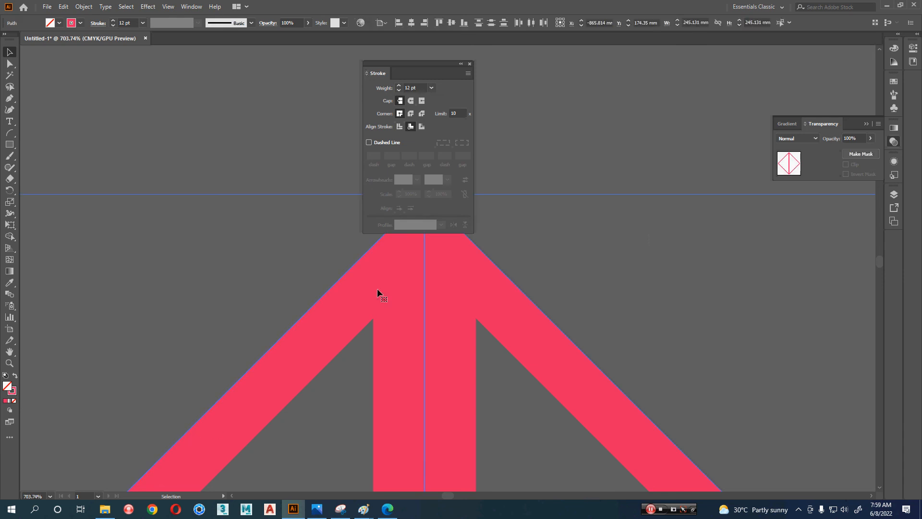
{"action": "left_click", "coordinate": [422, 126]}
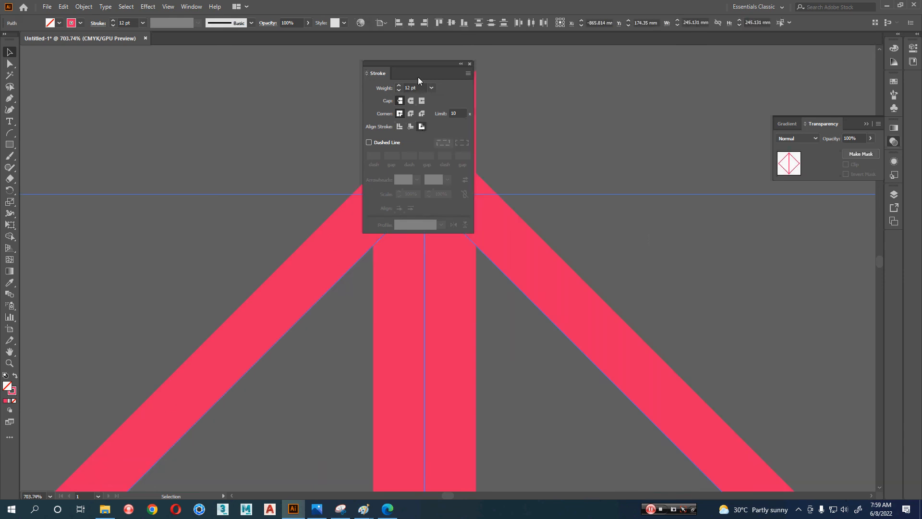
{"action": "mouse_move", "coordinate": [411, 63]}
{"action": "left_mouse_down"}
{"action": "mouse_move", "coordinate": [625, 117]}
{"action": "mouse_move", "coordinate": [631, 176]}
{"action": "left_mouse_up"}
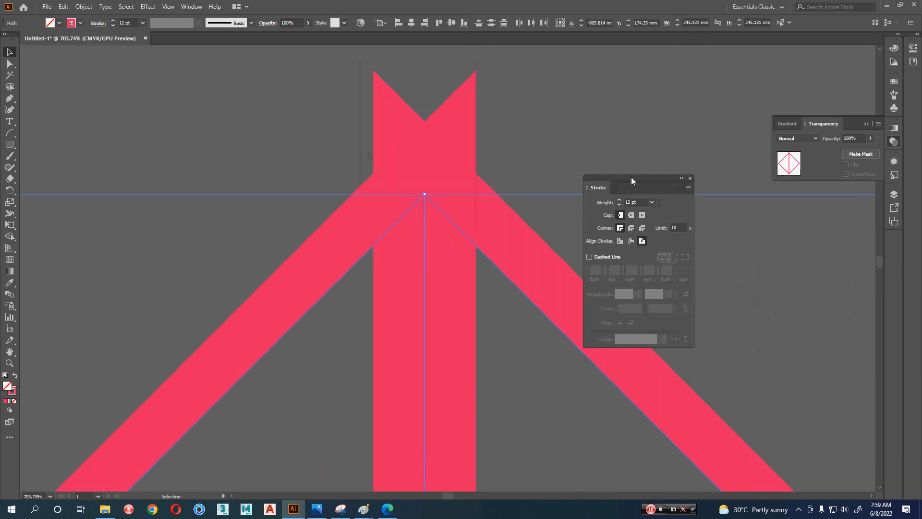
{"action": "left_click", "coordinate": [620, 242]}
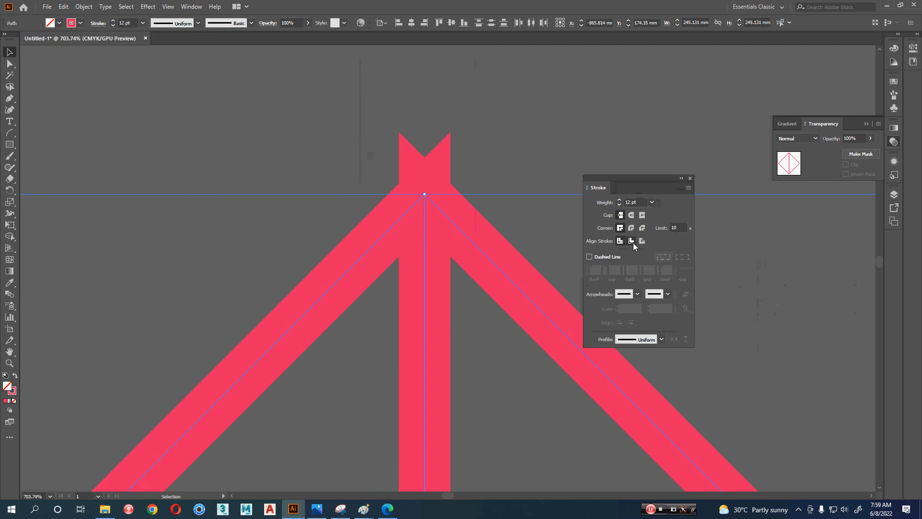
{"action": "left_click", "coordinate": [632, 242]}
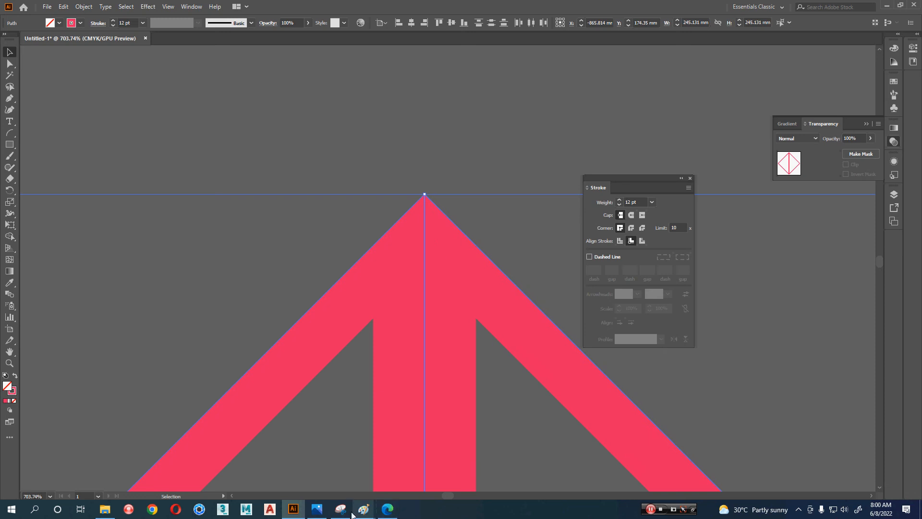
Switch to File Explorer, view the pattern image 800px_COLOURBOX9878708 in Photos, and return to Illustrator
{"action": "left_click", "coordinate": [105, 509]}
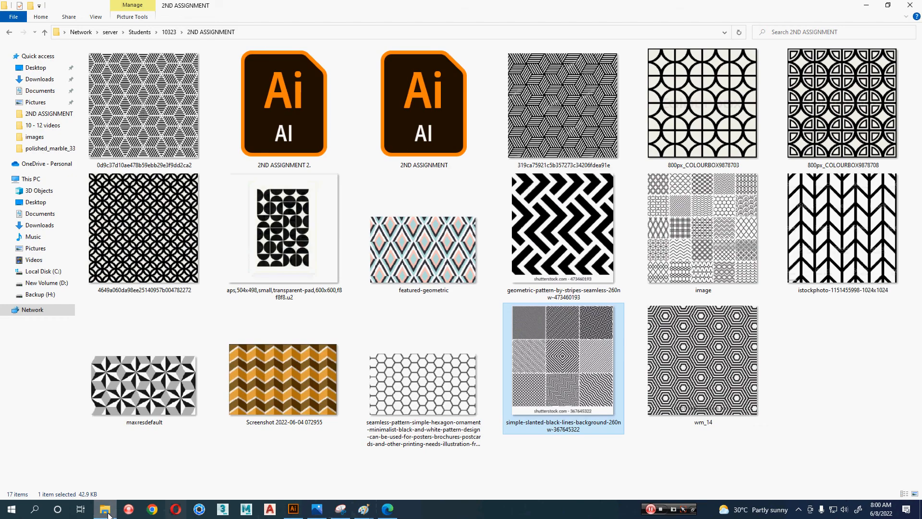
{"action": "double_click", "coordinate": [822, 100]}
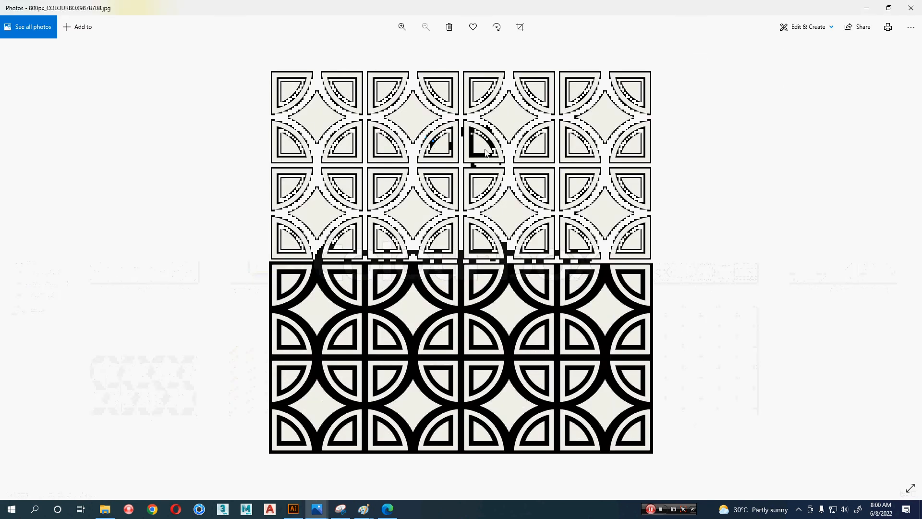
{"action": "left_click", "coordinate": [866, 18]}
{"action": "left_click", "coordinate": [867, 6]}
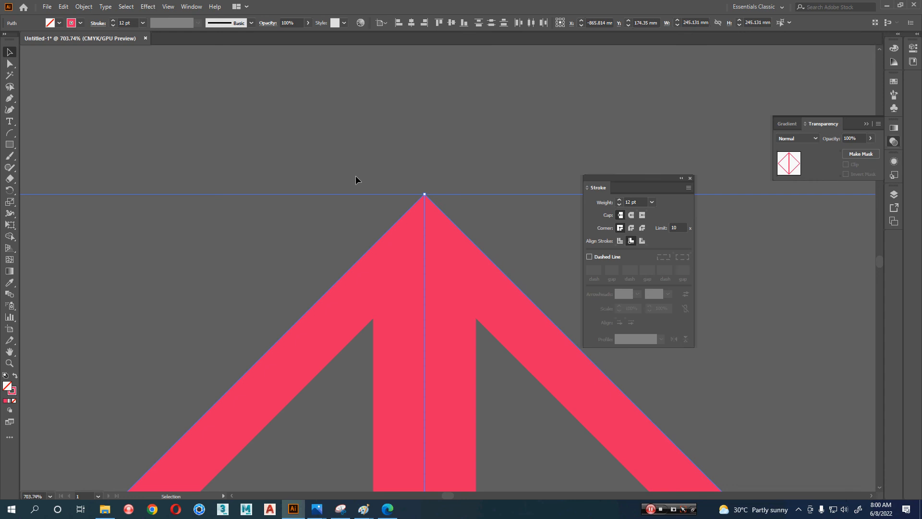
Align only the left triangle's stroke to the center of its path and examine the corner where both triangles meet
{"action": "scroll", "coordinate": [356, 174], "scroll_direction": "down", "scroll_amount": 10}
{"action": "left_click", "coordinate": [373, 182]}
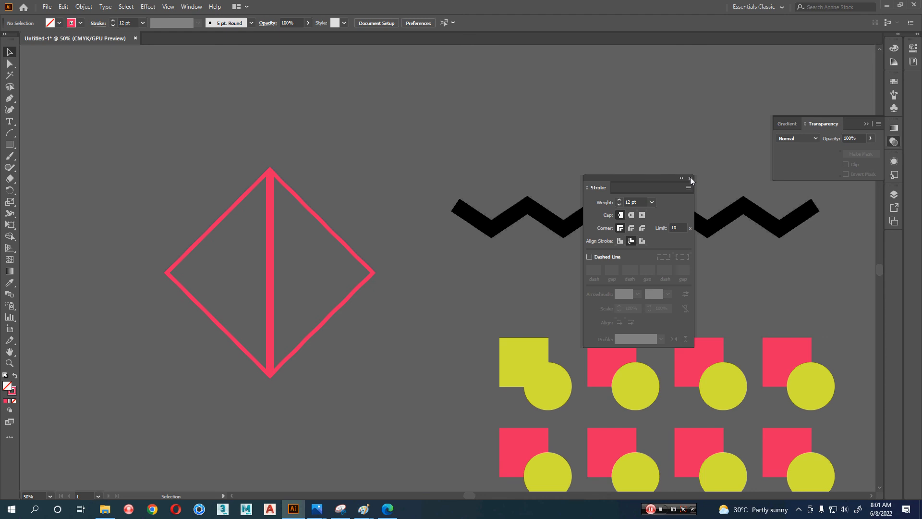
{"action": "left_click", "coordinate": [238, 237]}
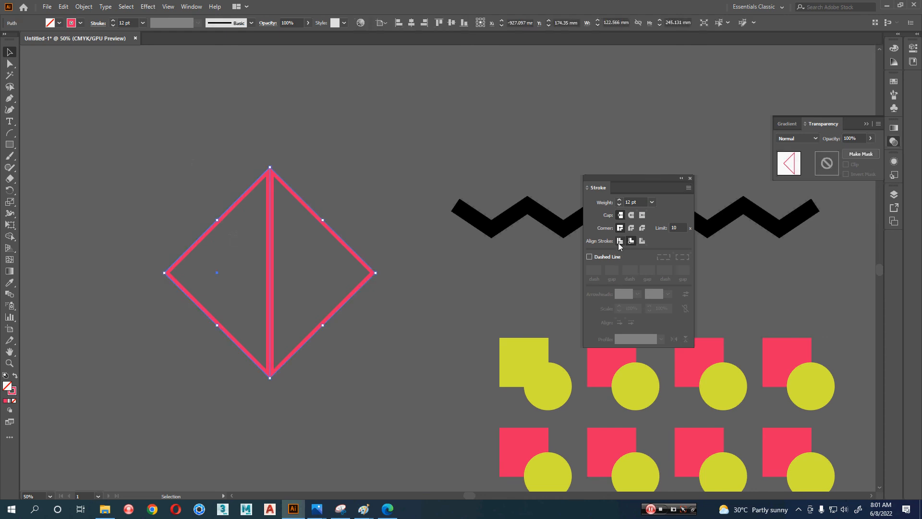
{"action": "left_click", "coordinate": [292, 164]}
{"action": "scroll", "coordinate": [283, 168], "scroll_direction": "up", "scroll_amount": 4}
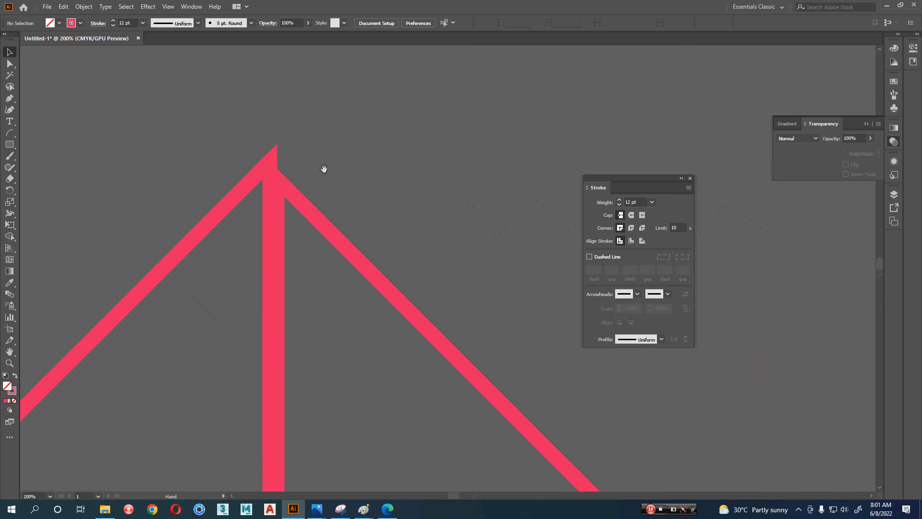
{"action": "left_click", "coordinate": [390, 196]}
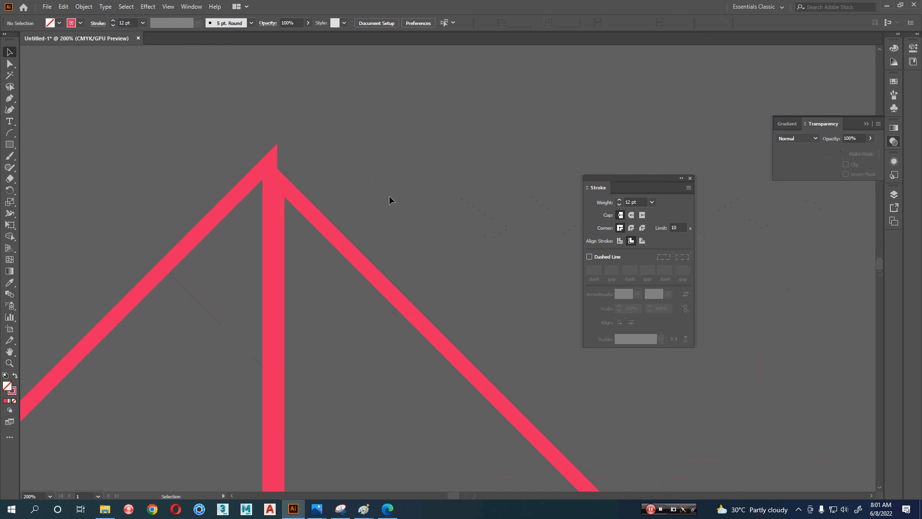
Delete both triangles of the split diamond
{"action": "scroll", "coordinate": [389, 196], "scroll_direction": "down", "scroll_amount": 4}
{"action": "left_click_drag", "start_coordinate": [415, 196], "coordinate": [340, 180]}
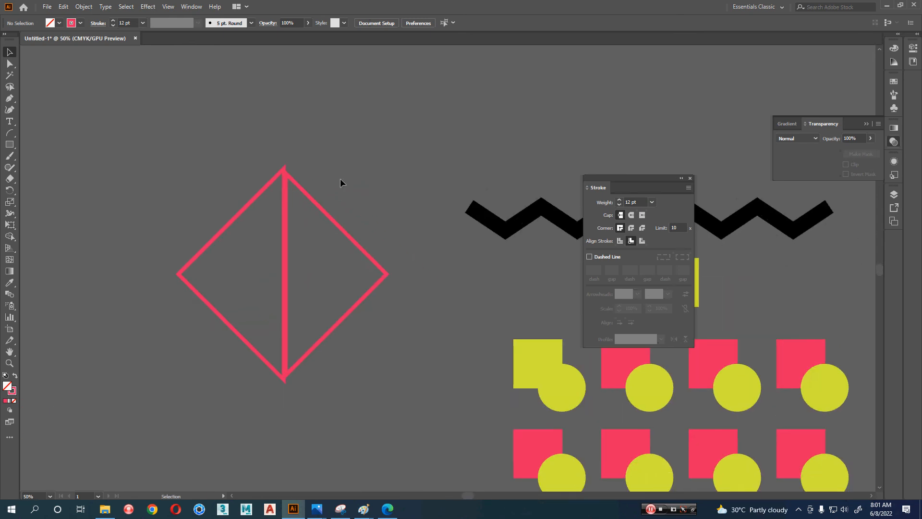
{"action": "left_click_drag", "start_coordinate": [340, 181], "coordinate": [307, 194]}
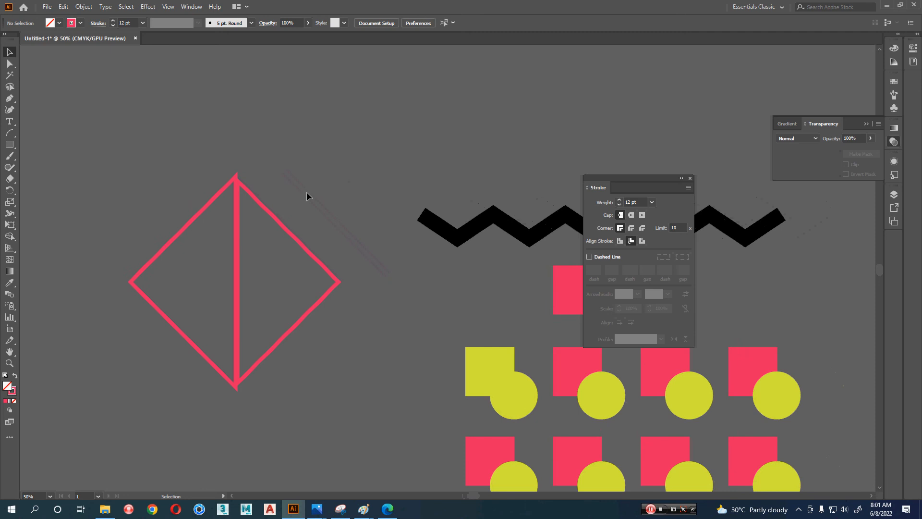
{"action": "left_click", "coordinate": [158, 252]}
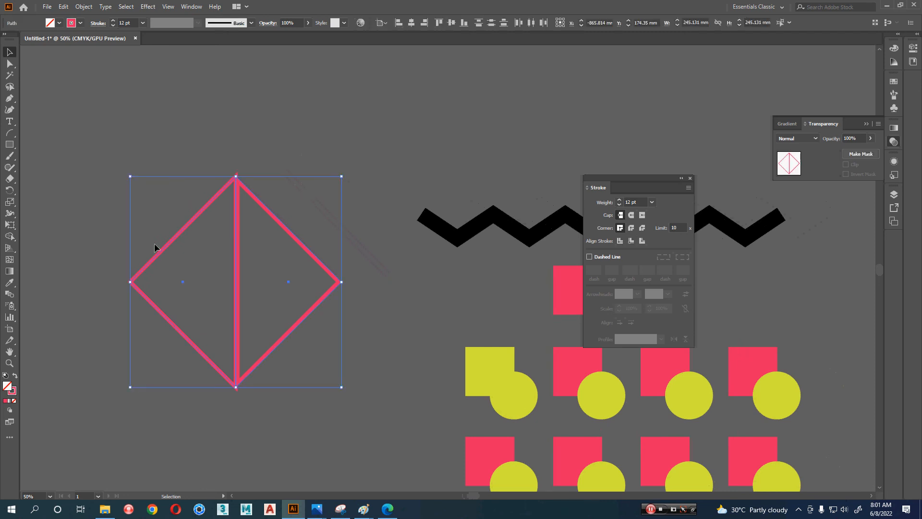
{"action": "key", "text": "Delete"}
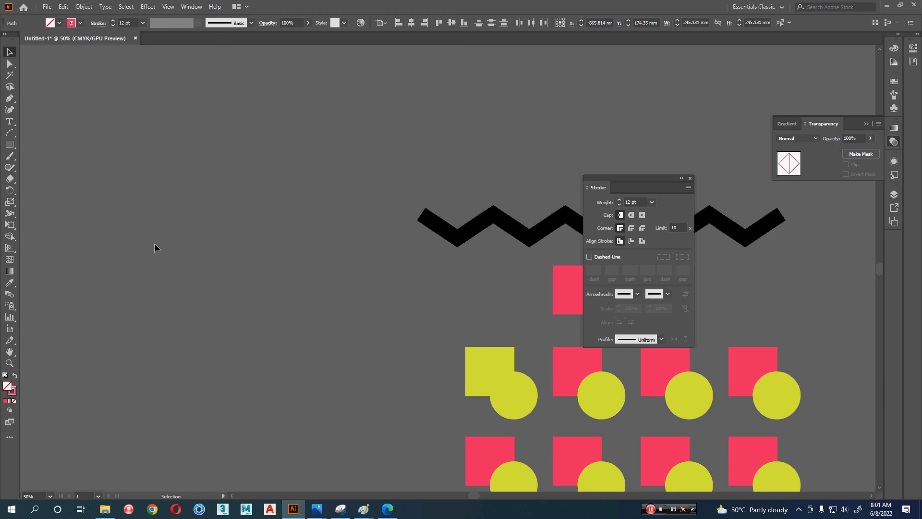
Close the Stroke panel and place the Pathfinder panel in the empty area beside the rows of squares and circles
{"action": "left_click_drag", "start_coordinate": [281, 364], "coordinate": [78, 245]}
{"action": "key", "text": "z"}
{"action": "left_click_drag", "start_coordinate": [341, 245], "coordinate": [415, 268]}
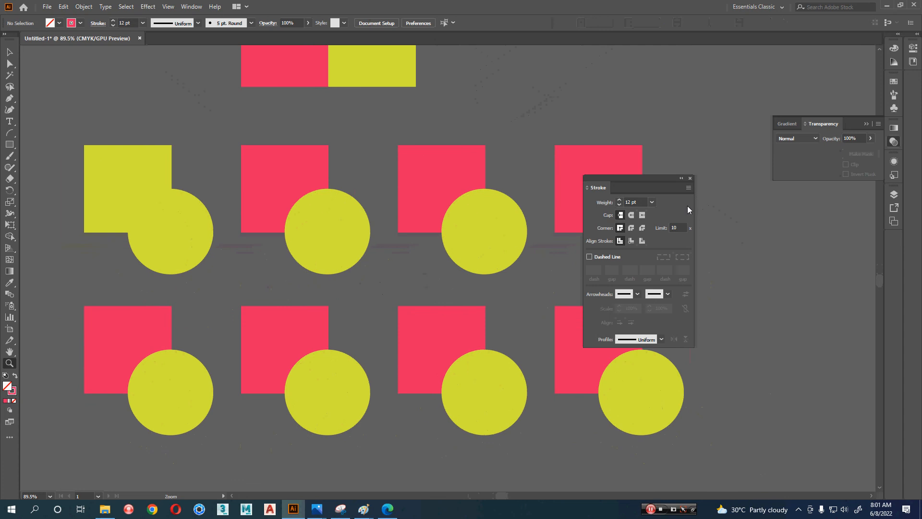
{"action": "left_click", "coordinate": [691, 179]}
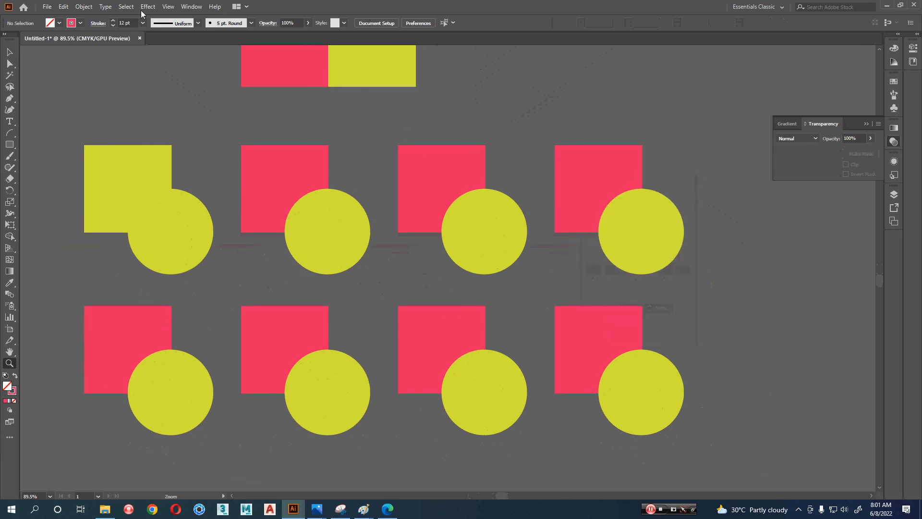
{"action": "left_click", "coordinate": [191, 6]}
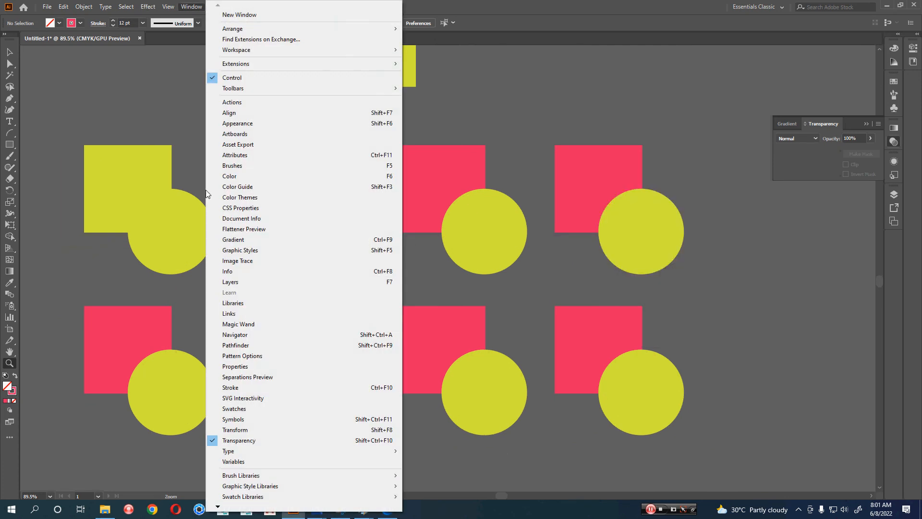
{"action": "left_click", "coordinate": [261, 345]}
{"action": "left_click_drag", "start_coordinate": [402, 53], "coordinate": [772, 297]}
{"action": "key", "text": "v"}
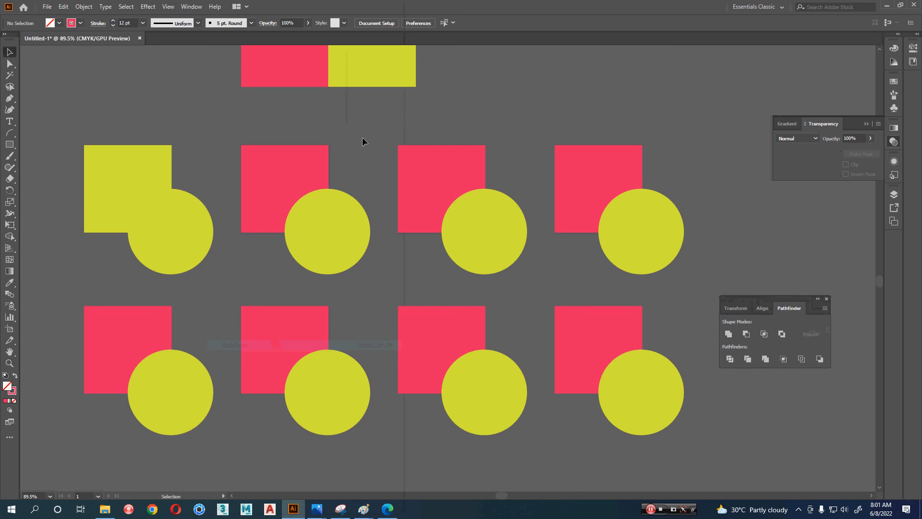
In Outline view, subtract the circle from the second square in the upper row with Minus Front
{"action": "key", "text": "a"}
{"action": "key", "text": "ctrl+y"}
{"action": "key", "text": "v"}
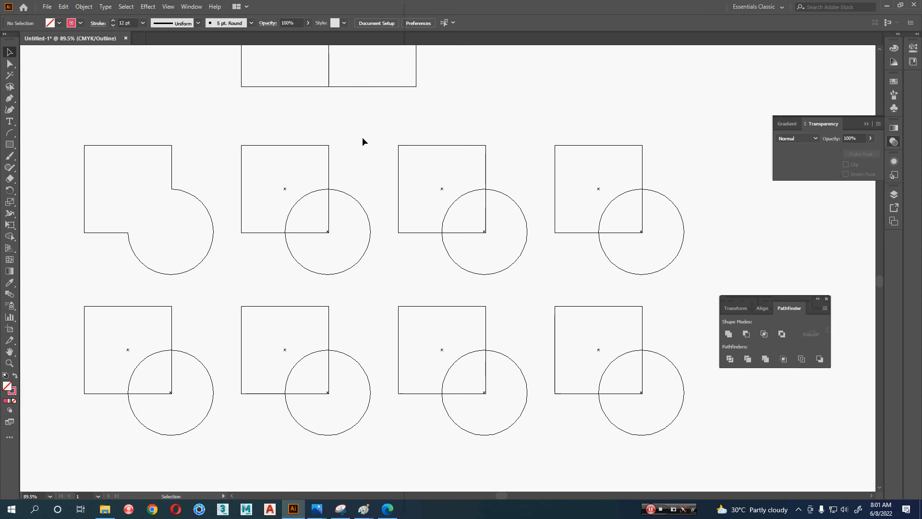
{"action": "left_click_drag", "start_coordinate": [363, 138], "coordinate": [310, 208]}
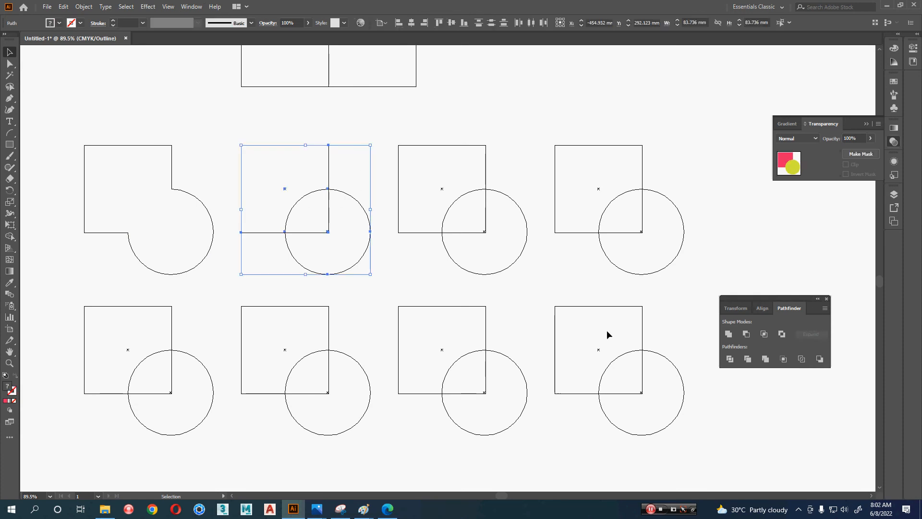
{"action": "left_click", "coordinate": [747, 335]}
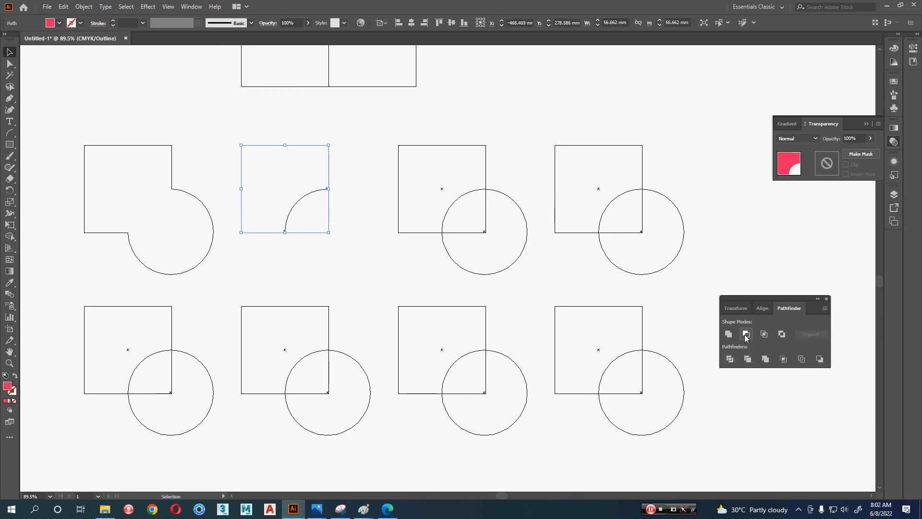
Deselect the cut square and compare its shape in normal preview and in Outline view
{"action": "left_click", "coordinate": [334, 278]}
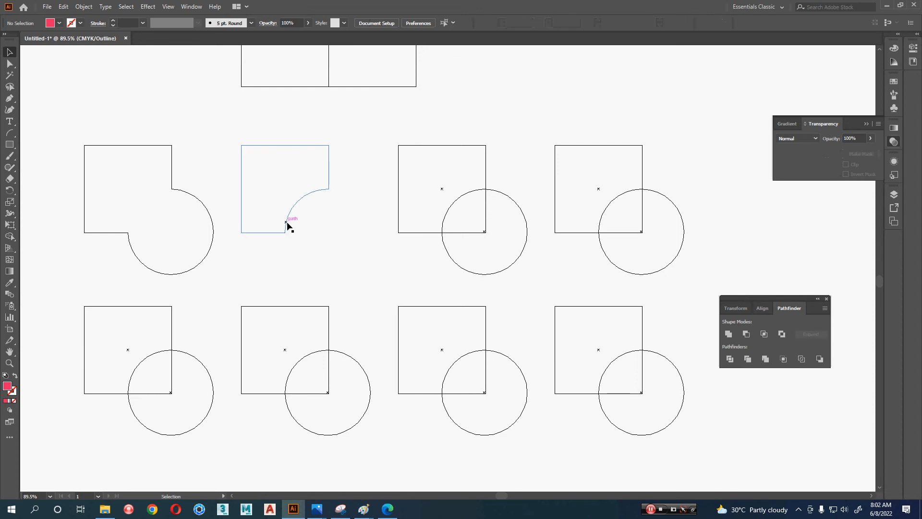
{"action": "key", "text": "ctrl+y"}
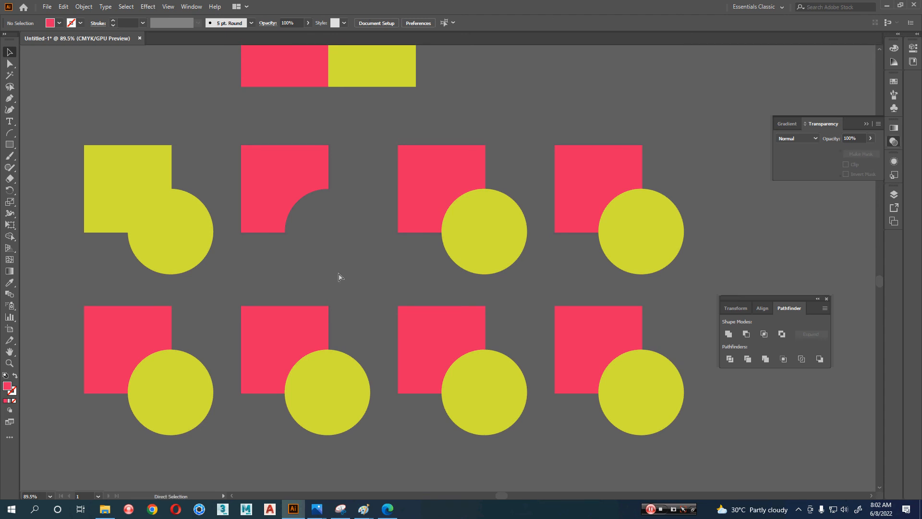
{"action": "key", "text": "ctrl+y"}
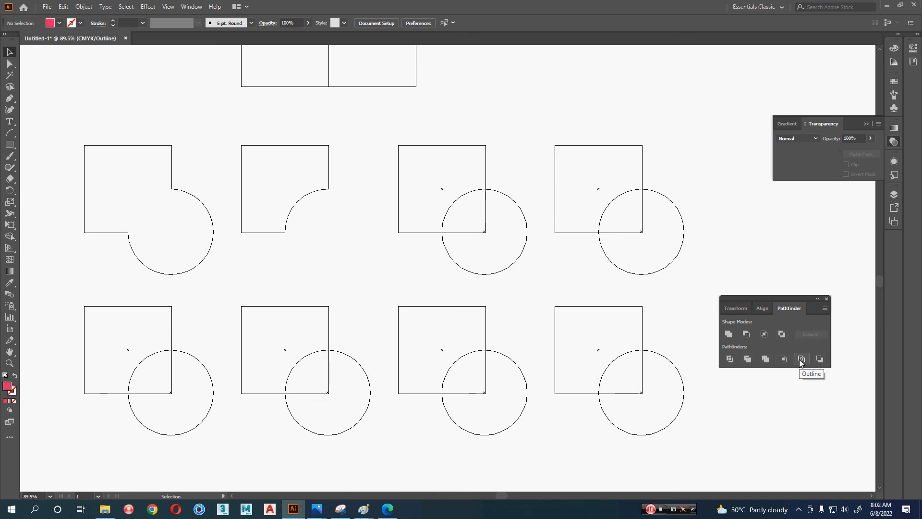
Apply the Pathfinder Divide operation to the first square and circle pair in the lower row
{"action": "key", "text": "space"}
{"action": "mouse_move", "coordinate": [174, 339]}
{"action": "left_mouse_down"}
{"action": "mouse_move", "coordinate": [233, 300]}
{"action": "mouse_move", "coordinate": [187, 344]}
{"action": "left_mouse_up"}
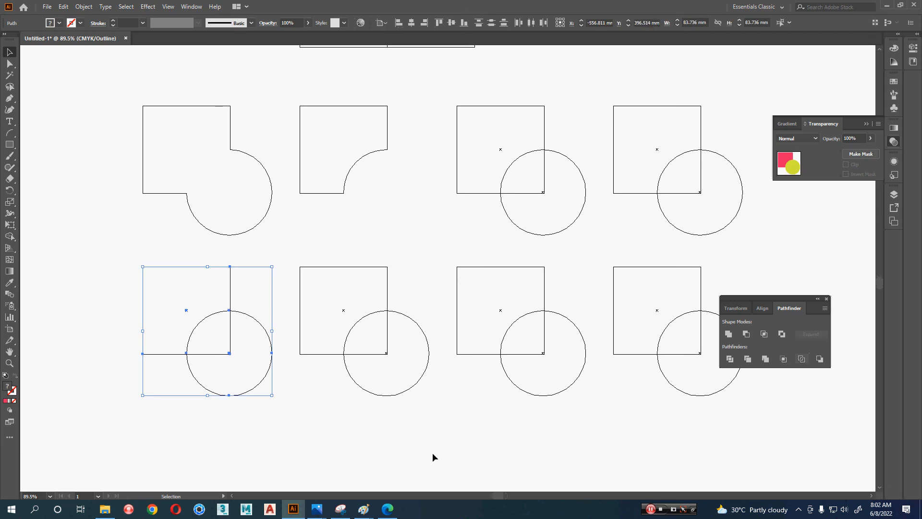
{"action": "left_click", "coordinate": [729, 359]}
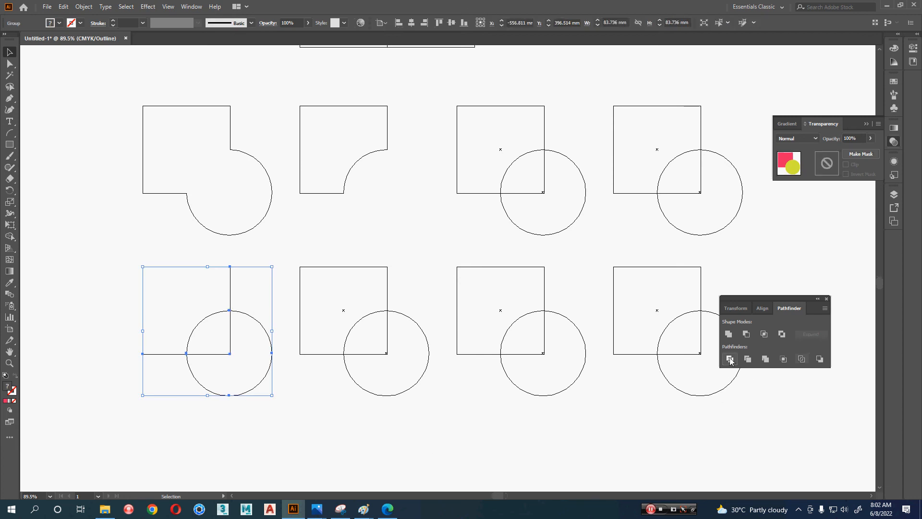
Return to normal preview and ungroup the divided first square and circle pair in the lower row
{"action": "left_click", "coordinate": [285, 430]}
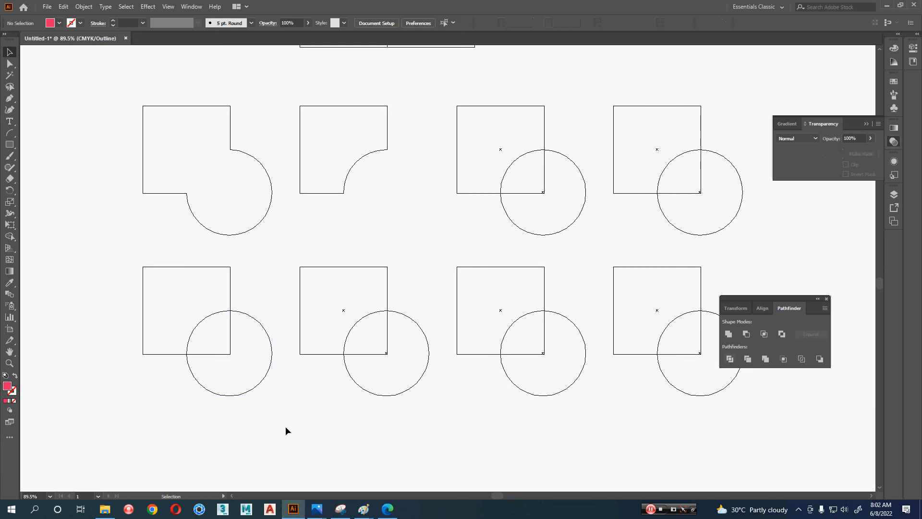
{"action": "key", "text": "ctrl+y"}
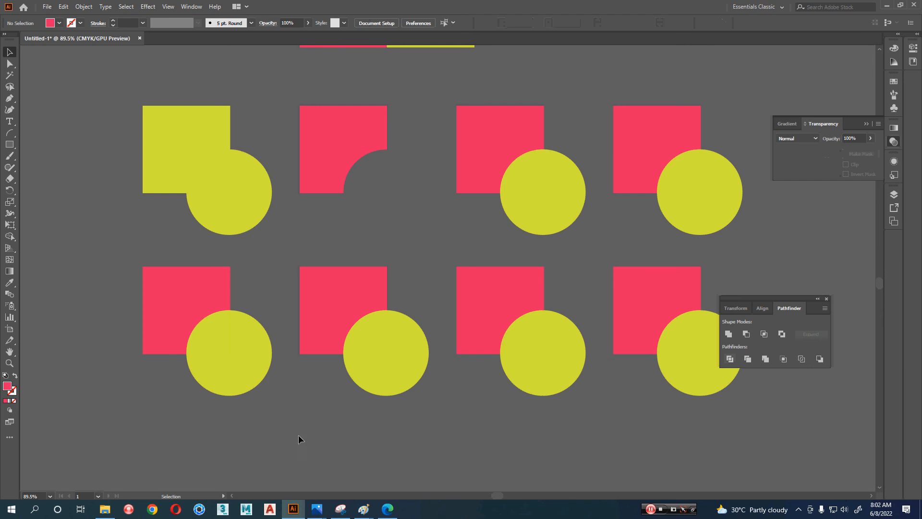
{"action": "left_click", "coordinate": [253, 376]}
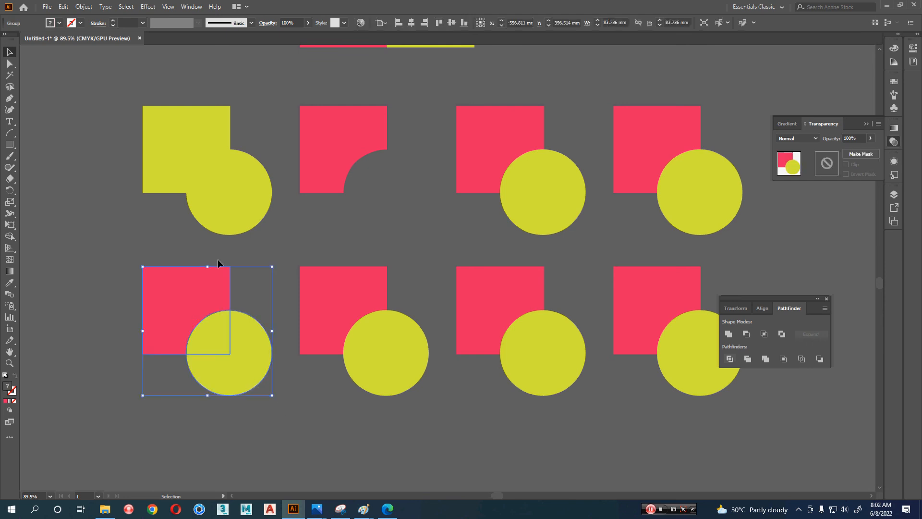
{"action": "right_click", "coordinate": [224, 383]}
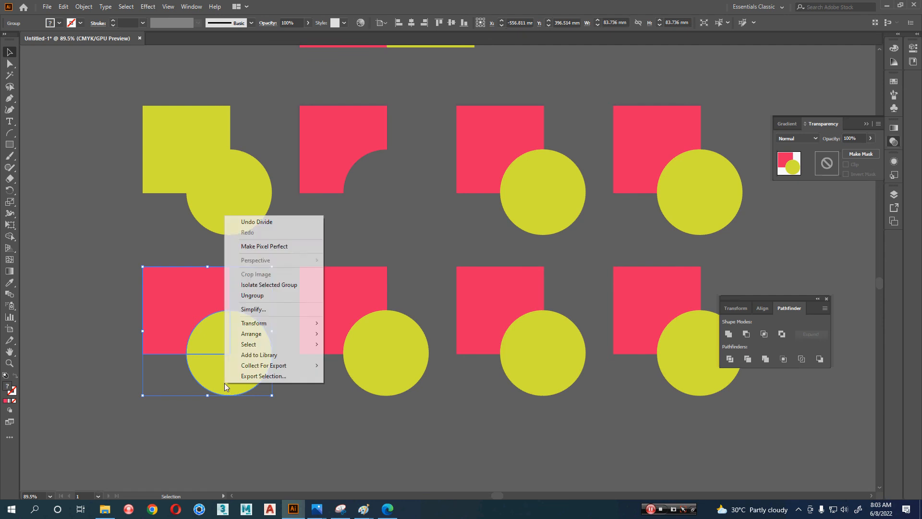
{"action": "left_click", "coordinate": [267, 296]}
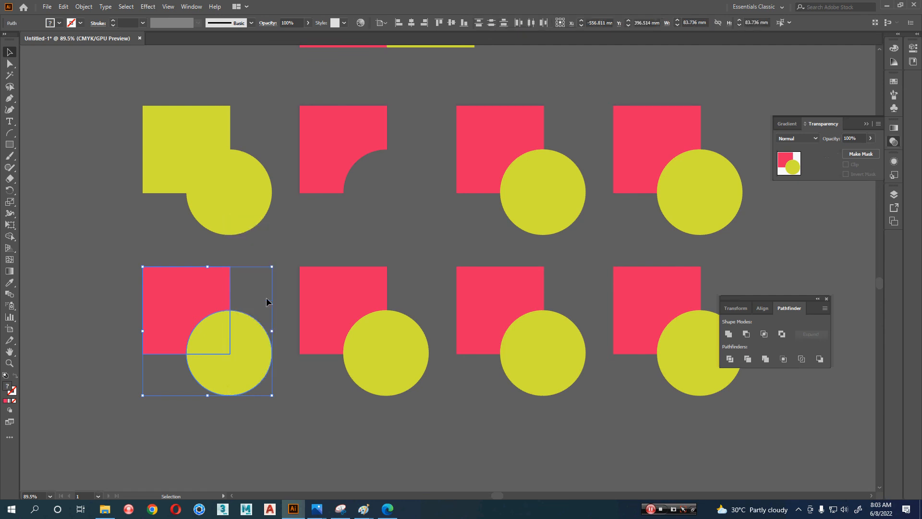
{"action": "left_click", "coordinate": [293, 438]}
Pull the three divided pieces apart, then place the three-quarter circle back against the square's cut corner
{"action": "left_click_drag", "start_coordinate": [246, 368], "coordinate": [265, 397]}
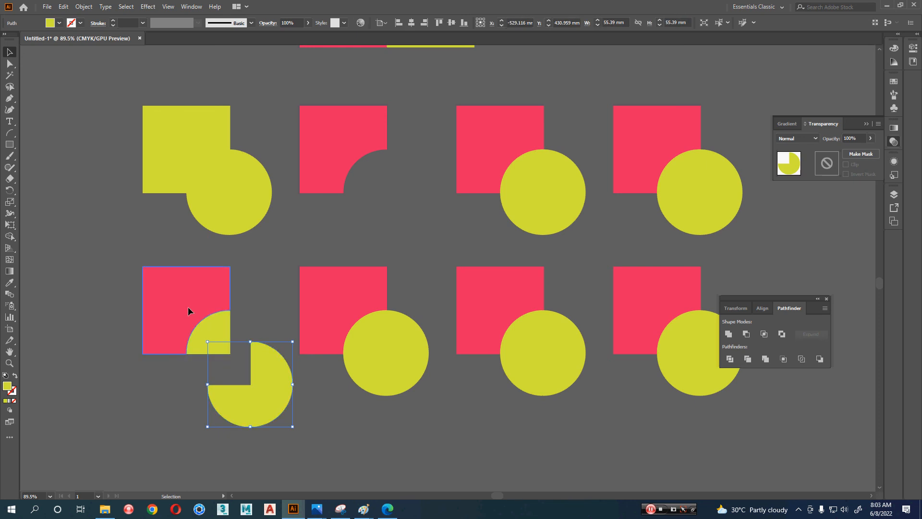
{"action": "left_click_drag", "start_coordinate": [188, 310], "coordinate": [174, 298]}
{"action": "left_click", "coordinate": [214, 336]}
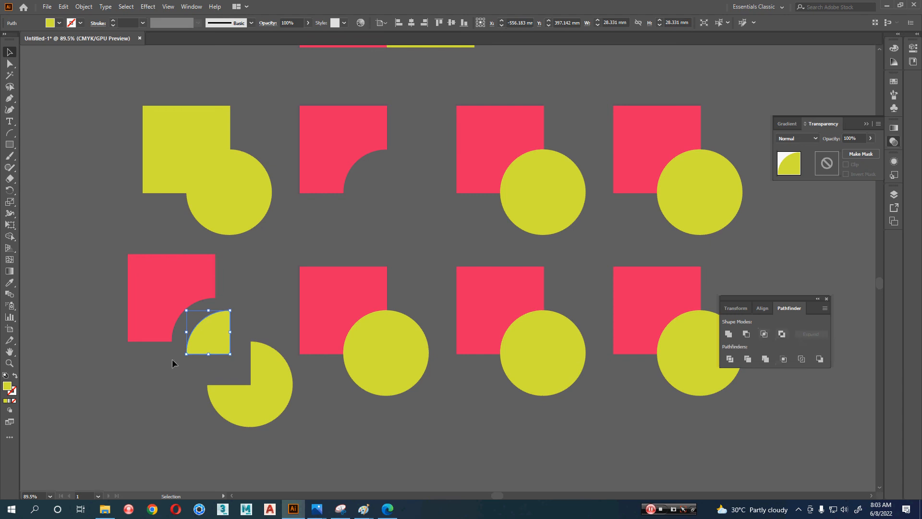
{"action": "left_click_drag", "start_coordinate": [206, 336], "coordinate": [111, 421]}
{"action": "left_click_drag", "start_coordinate": [256, 416], "coordinate": [218, 369]}
{"action": "left_click", "coordinate": [189, 445]}
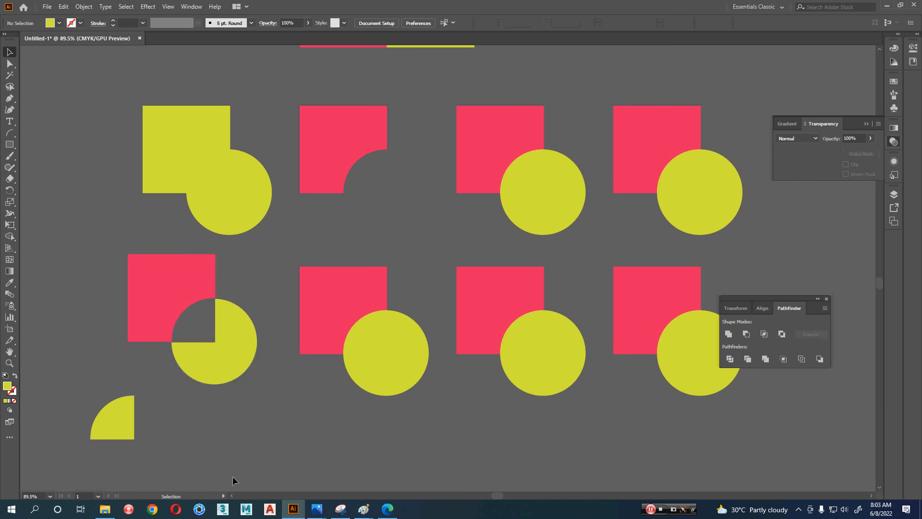
Move the three-quarter circle away, fit the quarter piece into the square's cut corner, and match its colour to the square with the Eyedropper
{"action": "left_click_drag", "start_coordinate": [225, 355], "coordinate": [299, 425]}
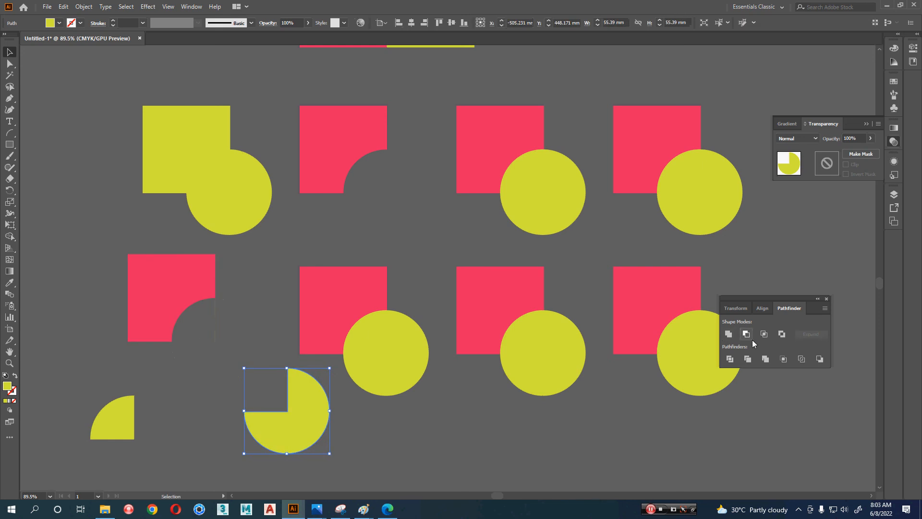
{"action": "left_click_drag", "start_coordinate": [122, 425], "coordinate": [204, 327]}
{"action": "key", "text": "i"}
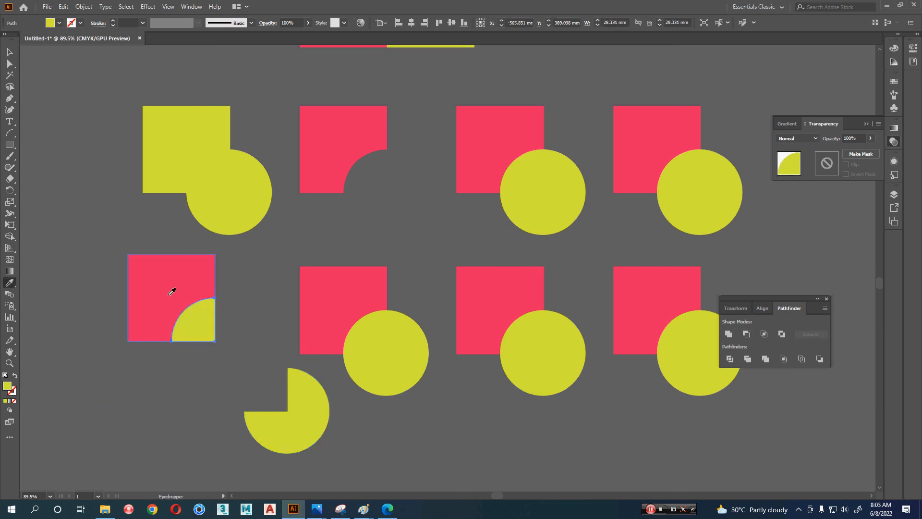
{"action": "left_click", "coordinate": [173, 290]}
{"action": "key", "text": "v"}
{"action": "left_click", "coordinate": [155, 379]}
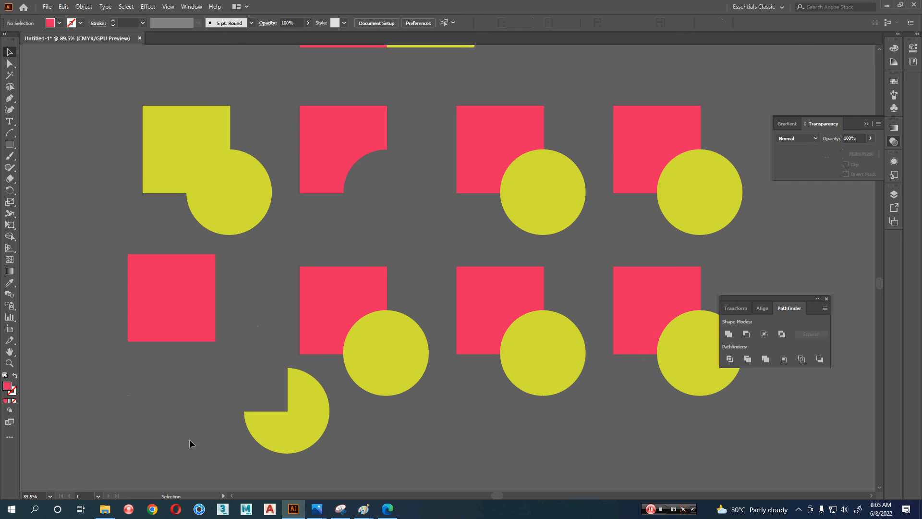
Delete all the square and circle demonstration shapes below the black zigzag
{"action": "scroll", "coordinate": [171, 402], "scroll_direction": "down", "scroll_amount": 1}
{"action": "scroll", "coordinate": [233, 381], "scroll_direction": "up", "scroll_amount": 1}
{"action": "scroll", "coordinate": [233, 380], "scroll_direction": "left", "scroll_amount": 1}
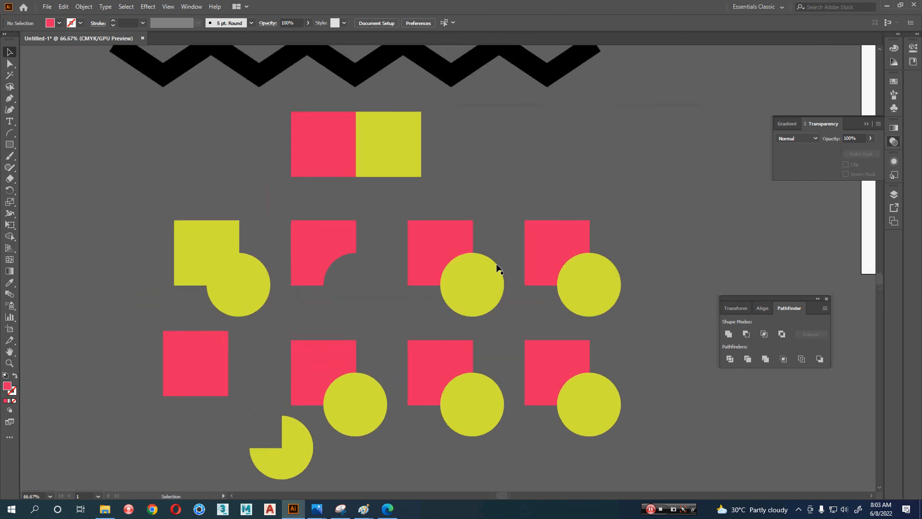
{"action": "key", "text": "Delete"}
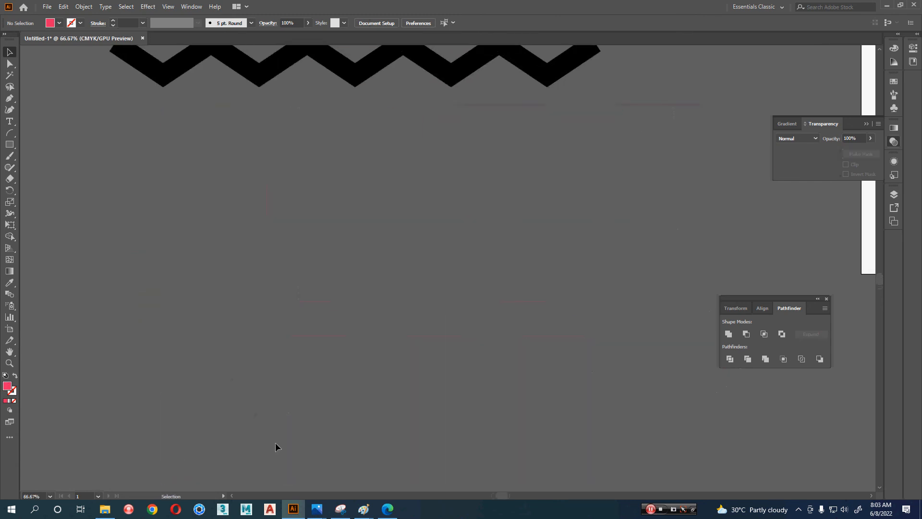
Detach the line tools and draw a vertical line about 73 mm long through the zigzag's first lower vertex
{"action": "left_click_drag", "start_coordinate": [437, 150], "coordinate": [481, 317]}
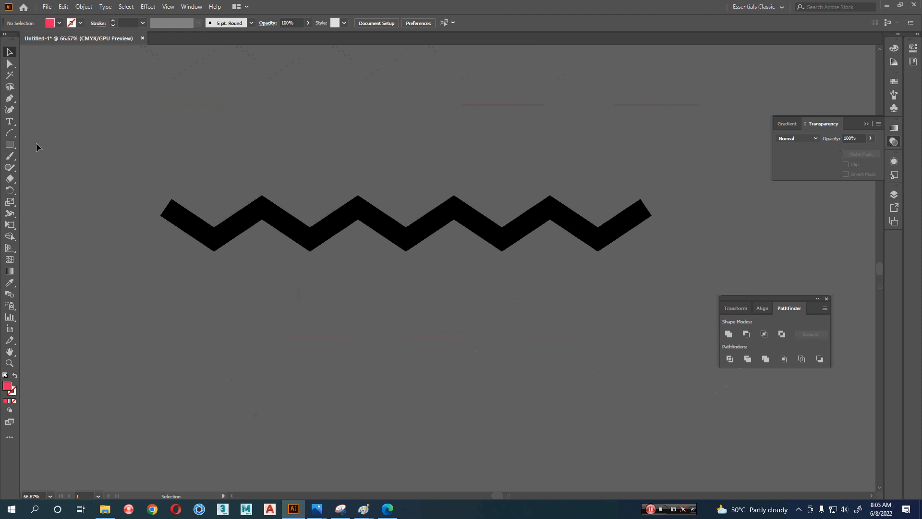
{"action": "left_click_drag", "start_coordinate": [10, 133], "coordinate": [79, 114]}
{"action": "left_click", "coordinate": [30, 157]}
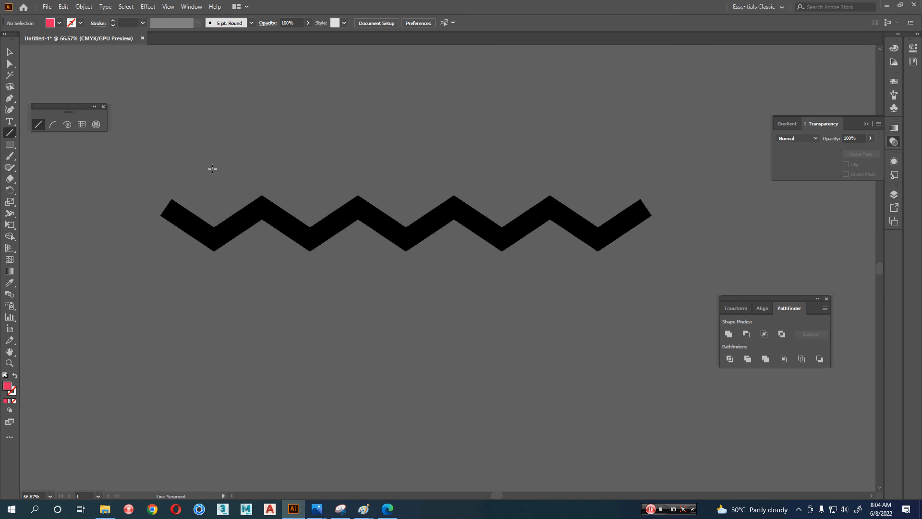
{"action": "mouse_move", "coordinate": [214, 227]}
{"action": "left_mouse_down"}
{"action": "mouse_move", "coordinate": [215, 310]}
{"action": "mouse_move", "coordinate": [214, 257]}
{"action": "left_mouse_up"}
{"action": "key", "text": "v"}
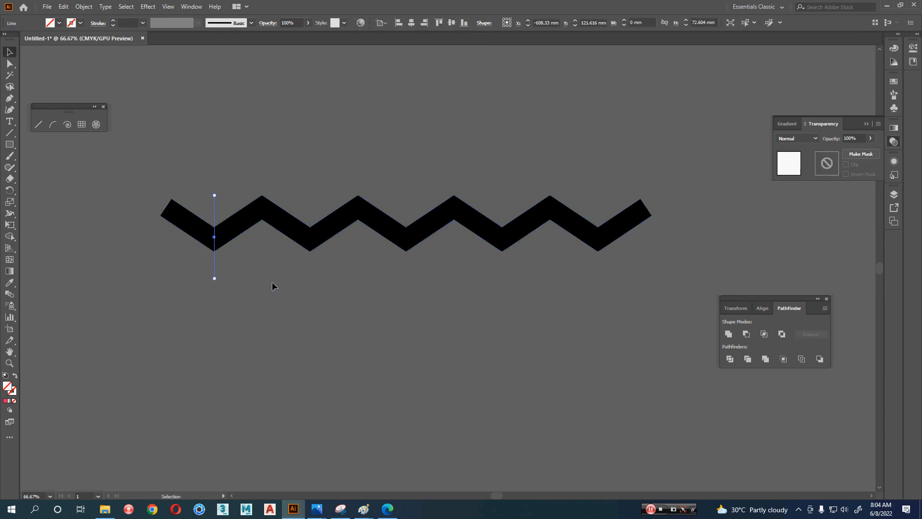
{"action": "left_click", "coordinate": [272, 282]}
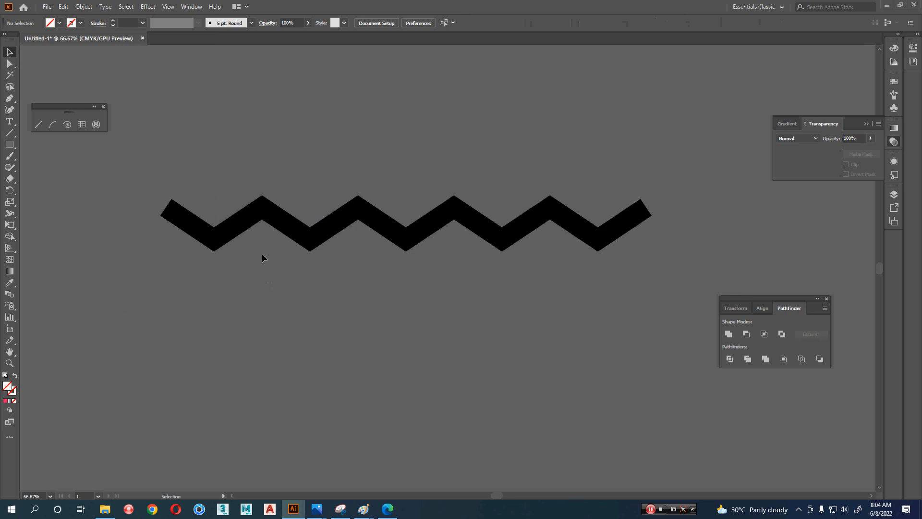
Give the vertical line the pink-red colour as a 1 pt stroke with no fill
{"action": "key", "text": "ctrl+a"}
{"action": "left_click", "coordinate": [241, 247], "text": "shift"}
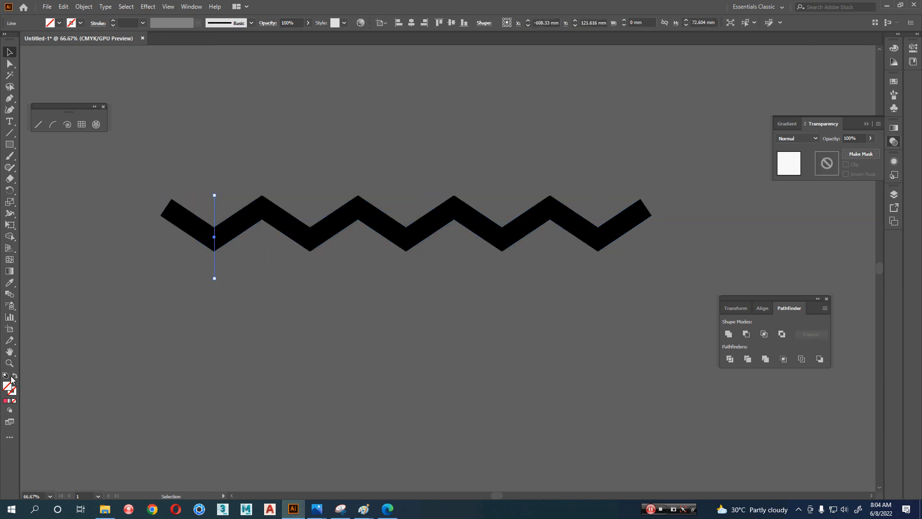
{"action": "left_click", "coordinate": [10, 389]}
{"action": "left_click", "coordinate": [5, 400]}
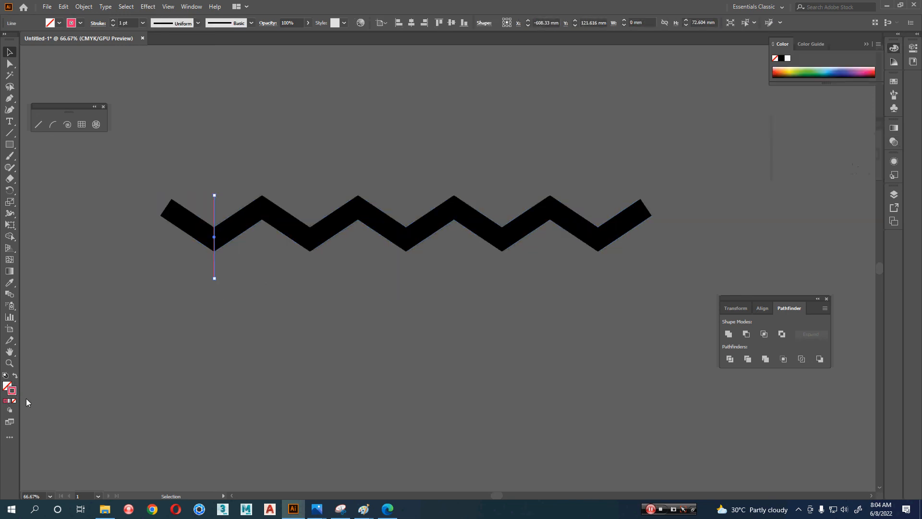
{"action": "left_click", "coordinate": [211, 411]}
Try shifting the vertical line to the zigzag's second lower vertex and undo it
{"action": "scroll", "coordinate": [221, 372], "scroll_direction": "right", "scroll_amount": 3}
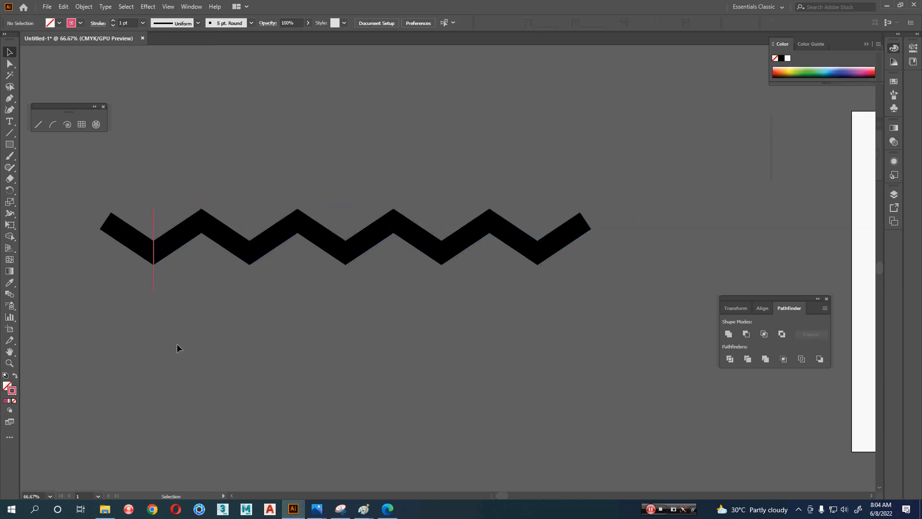
{"action": "left_click_drag", "start_coordinate": [154, 284], "coordinate": [250, 288]}
{"action": "left_click", "coordinate": [278, 304]}
{"action": "key", "text": "ctrl+z"}
Draw four vertical lines, about 41 to 48 mm long, straight down from the zigzag's remaining lower vertices
{"action": "scroll", "coordinate": [251, 272], "scroll_direction": "up", "scroll_amount": 2}
{"action": "left_click_drag", "start_coordinate": [320, 302], "coordinate": [185, 332]}
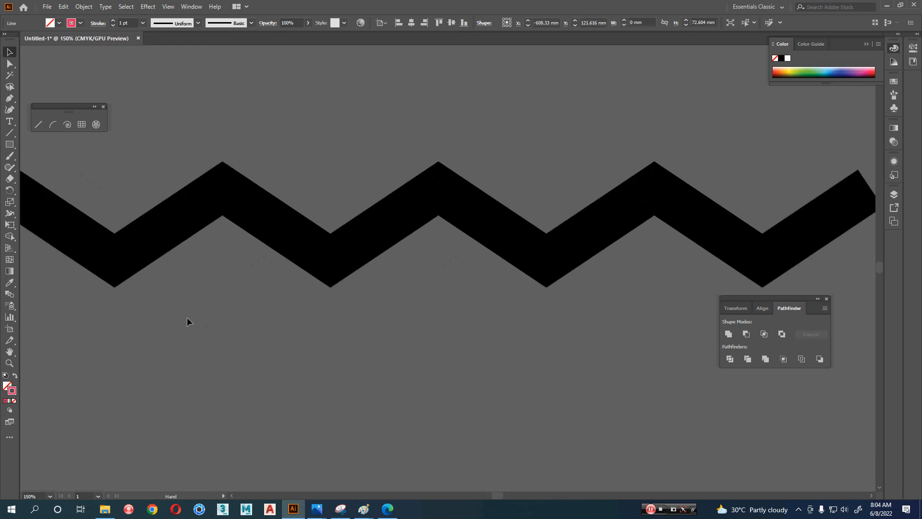
{"action": "left_click", "coordinate": [39, 124]}
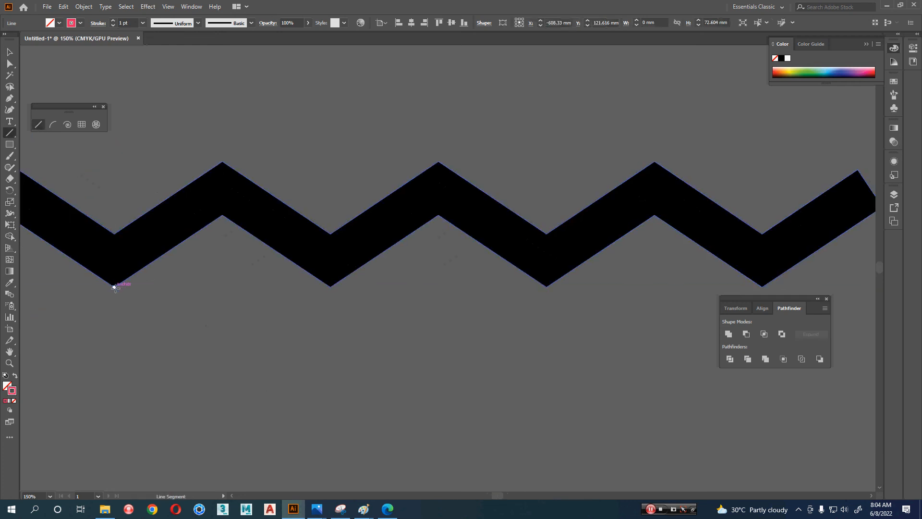
{"action": "left_click_drag", "start_coordinate": [114, 287], "coordinate": [114, 392]}
{"action": "left_click_drag", "start_coordinate": [330, 287], "coordinate": [330, 398]}
{"action": "mouse_move", "coordinate": [547, 287]}
{"action": "left_mouse_down"}
{"action": "mouse_move", "coordinate": [552, 393]}
{"action": "mouse_move", "coordinate": [382, 373]}
{"action": "left_mouse_up"}
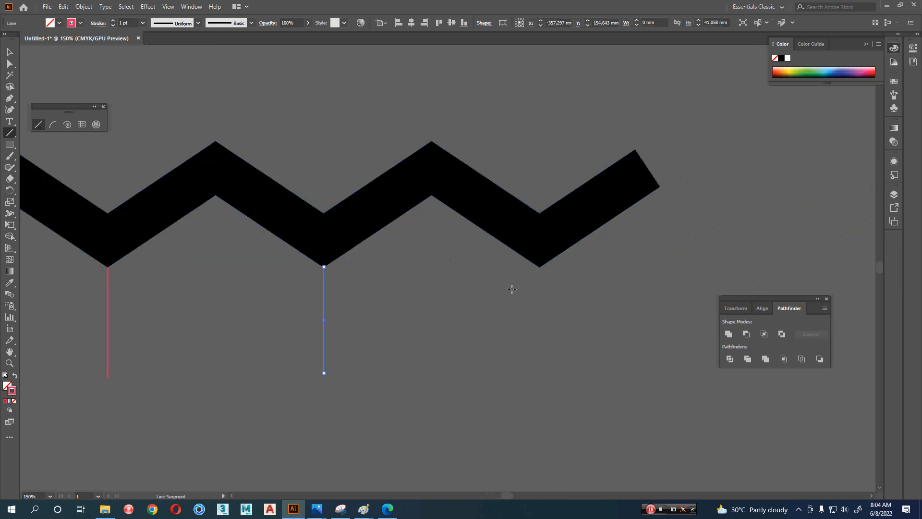
{"action": "mouse_move", "coordinate": [539, 268]}
{"action": "left_mouse_down"}
{"action": "mouse_move", "coordinate": [572, 325]}
{"action": "mouse_move", "coordinate": [539, 390]}
{"action": "left_mouse_up"}
Lengthen the four new lines together from their centre and move them up so they cross the whole zigzag band
{"action": "scroll", "coordinate": [595, 386], "scroll_direction": "down", "scroll_amount": 2}
{"action": "left_click_drag", "start_coordinate": [598, 386], "coordinate": [601, 384]}
{"action": "left_click_drag", "start_coordinate": [623, 364], "coordinate": [185, 423]}
{"action": "left_click_drag", "start_coordinate": [430, 388], "coordinate": [434, 431]}
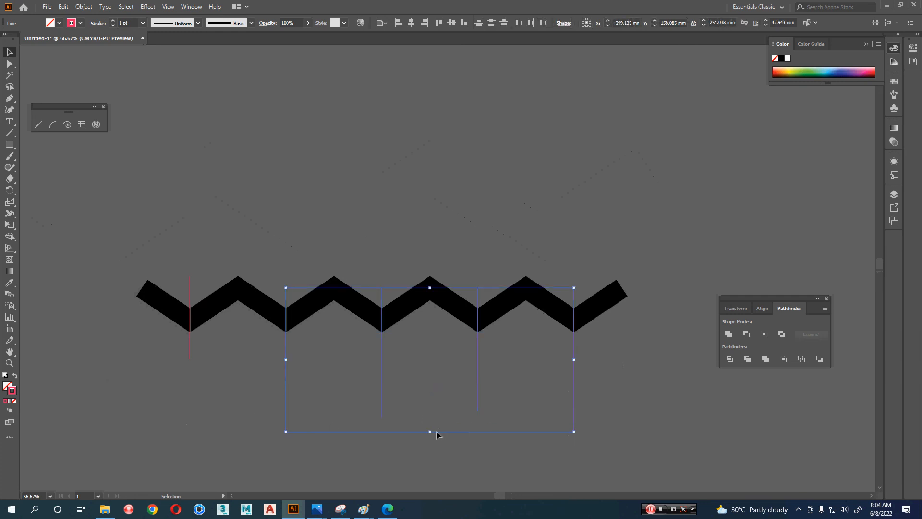
{"action": "left_click_drag", "start_coordinate": [479, 362], "coordinate": [478, 341]}
{"action": "left_click", "coordinate": [410, 383]}
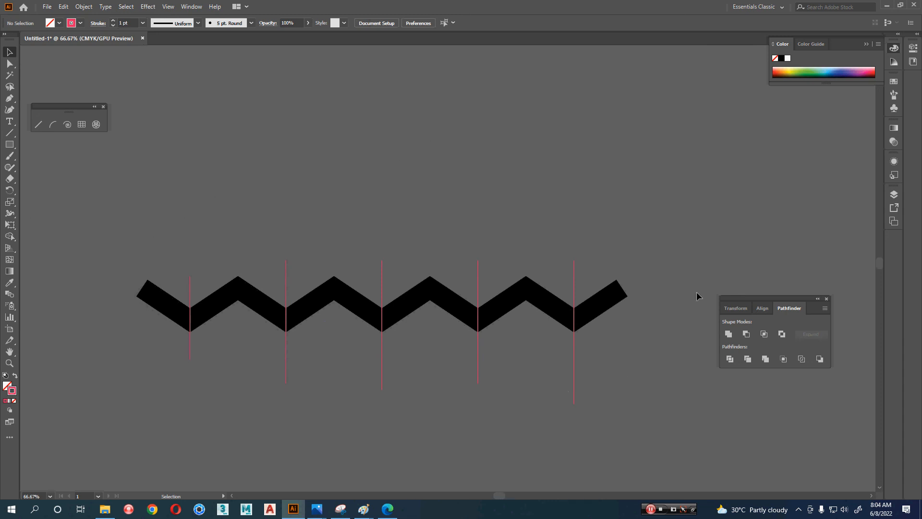
Apply Pathfinder Divide to the zigzag and all vertical lines, and ungroup the pieces
{"action": "key", "text": "ctrl+a"}
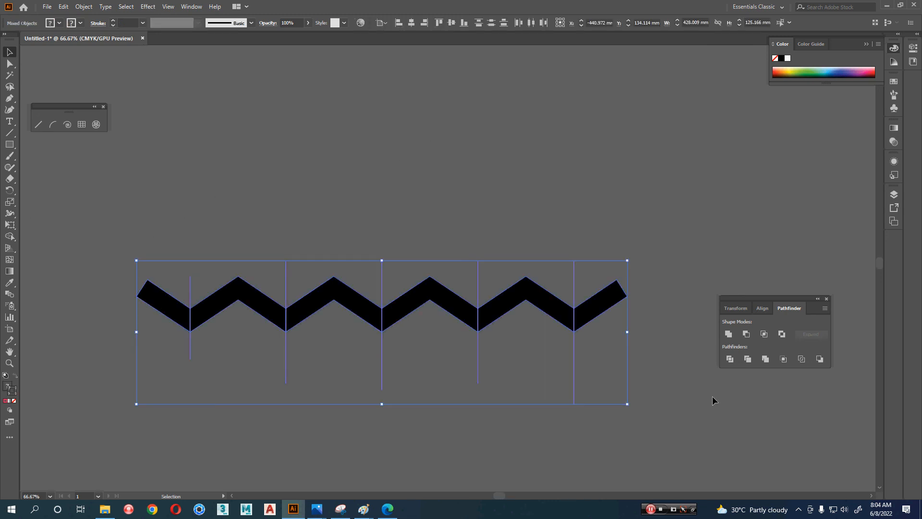
{"action": "left_click", "coordinate": [730, 359]}
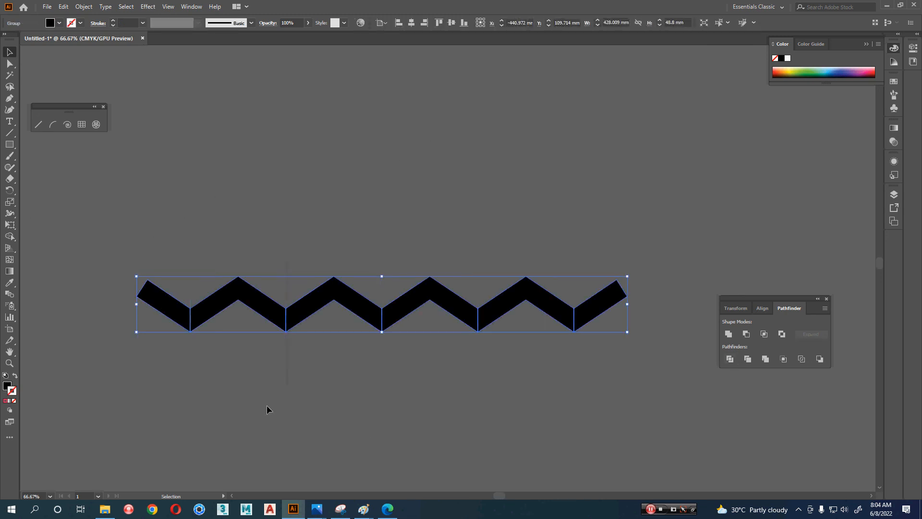
{"action": "right_click", "coordinate": [236, 386]}
{"action": "left_click", "coordinate": [260, 295]}
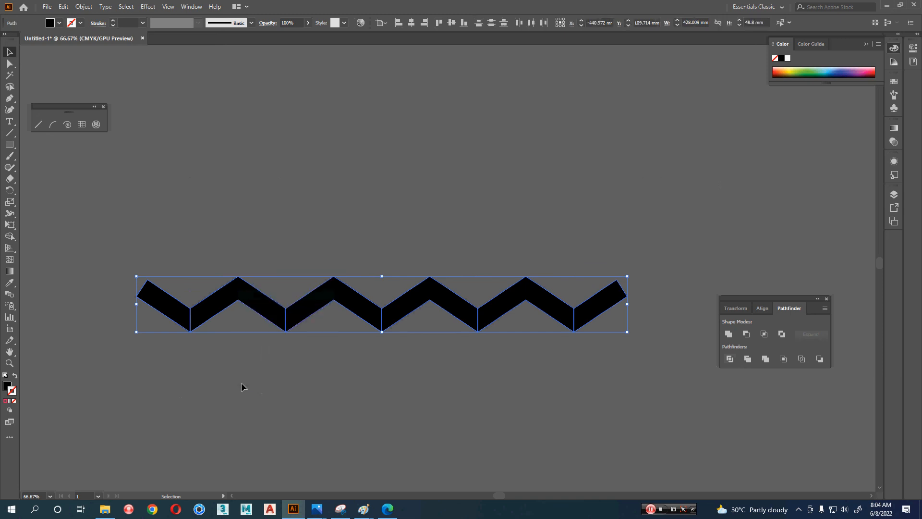
{"action": "left_click", "coordinate": [242, 385]}
Select the middle zigzag pieces one by one to examine where the band is split
{"action": "left_click", "coordinate": [225, 307]}
{"action": "left_click", "coordinate": [336, 298]}
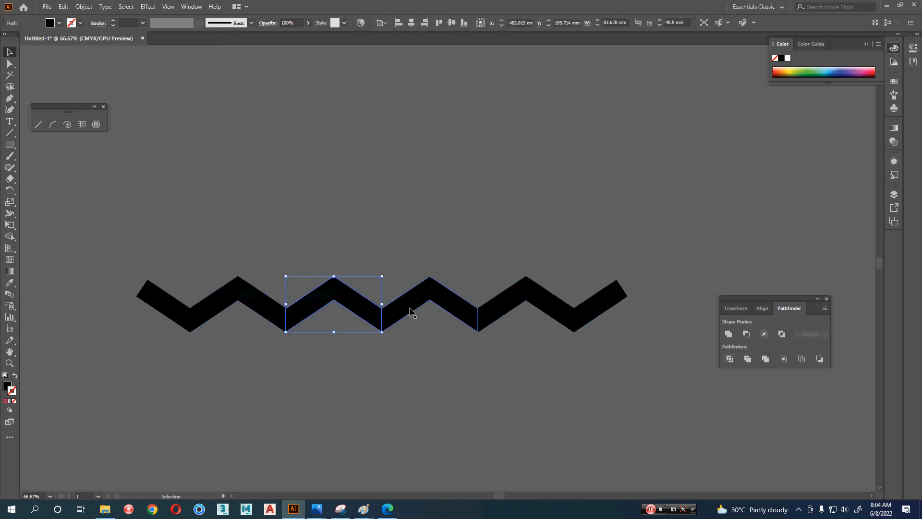
{"action": "left_click", "coordinate": [411, 308]}
{"action": "left_click", "coordinate": [498, 304]}
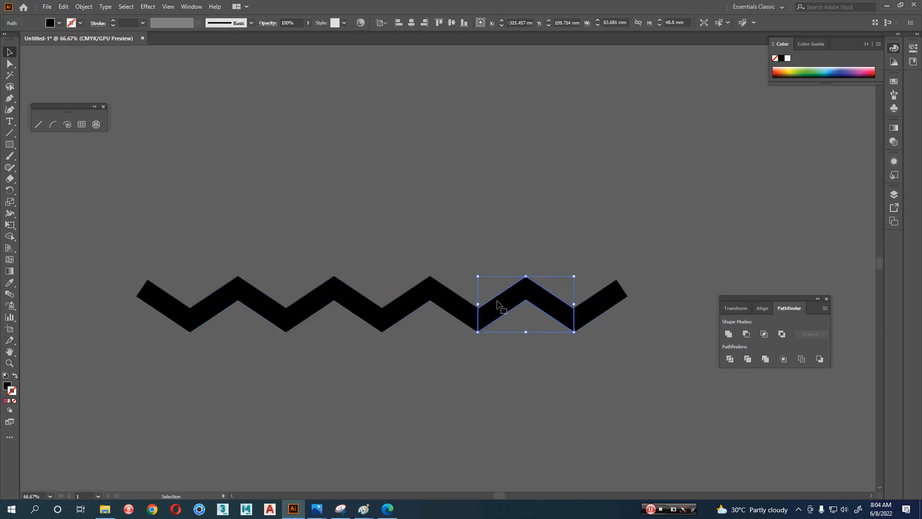
Switch to Photos to examine the brown and orange chevron reference image, and return to Illustrator
{"action": "key", "text": "alt+Tab"}
{"action": "left_click", "coordinate": [256, 382]}
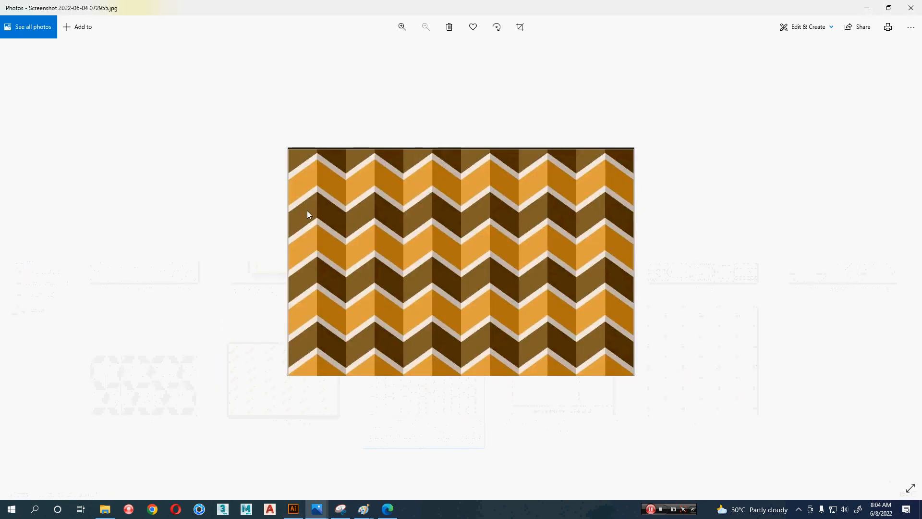
{"action": "key", "text": "alt+Tab"}
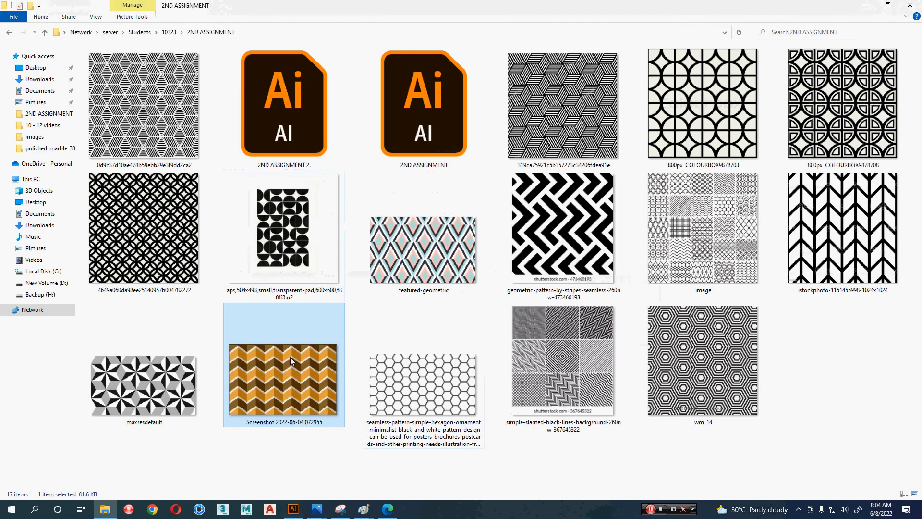
{"action": "key", "text": "alt+Tab"}
{"action": "key", "text": "alt+Tab"}
{"action": "key", "text": "alt+Tab"}
Undo the ungrouping and the Divide on the zigzag, and deselect everything
{"action": "key", "text": "ctrl+z"}
{"action": "key", "text": "ctrl+z"}
{"action": "key", "text": "ctrl+z"}
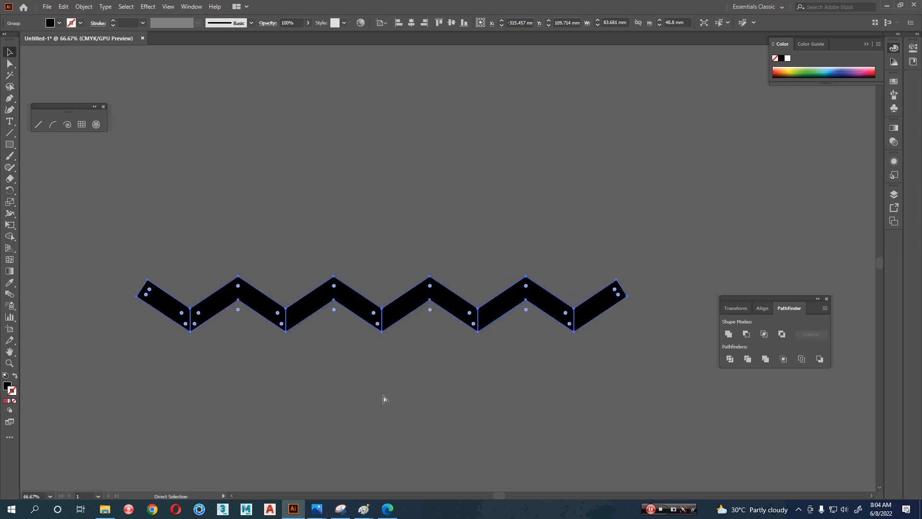
{"action": "left_click", "coordinate": [307, 427]}
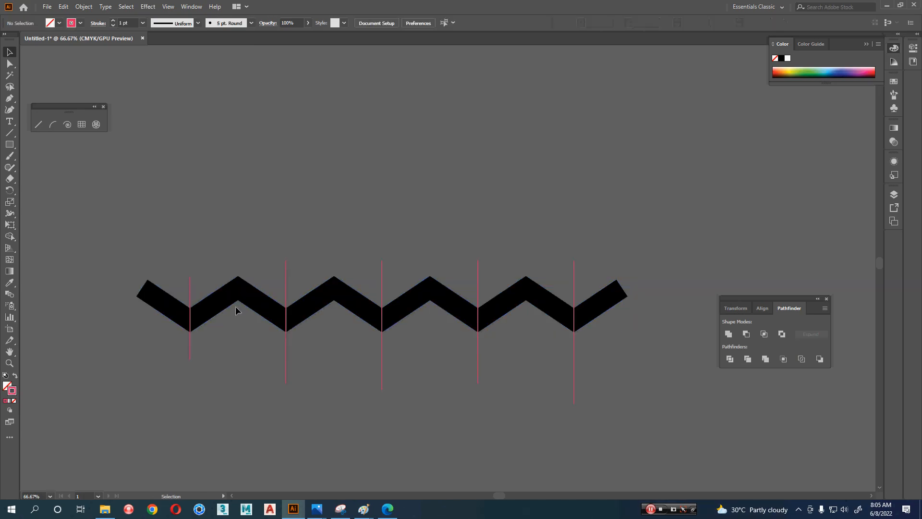
Draw four vertical lines running down from the zigzag's inner upper corners with the Line Segment tool
{"action": "key", "text": "backslash"}
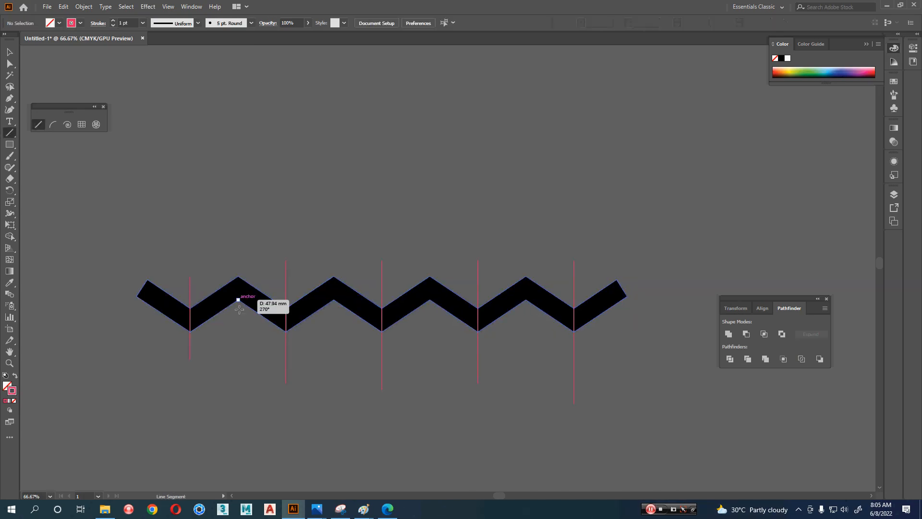
{"action": "left_click_drag", "start_coordinate": [238, 299], "coordinate": [239, 352]}
{"action": "left_click_drag", "start_coordinate": [333, 299], "coordinate": [334, 350]}
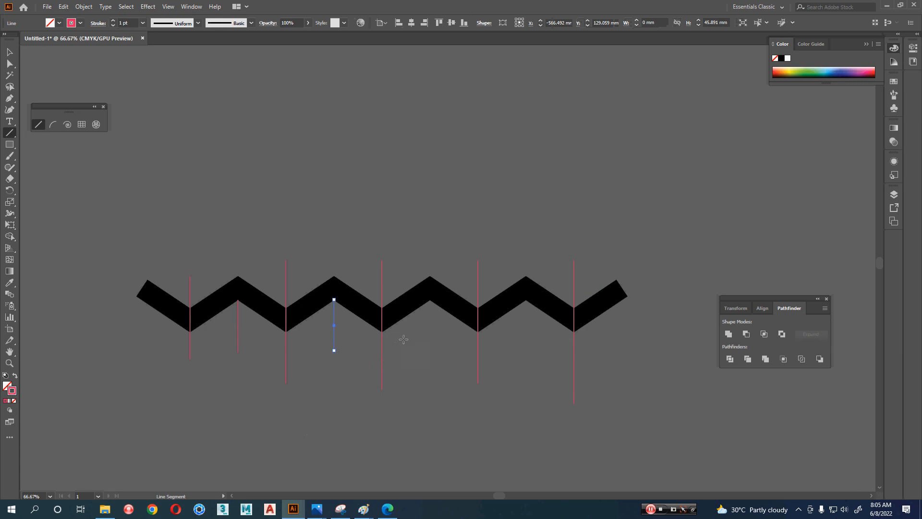
{"action": "left_click_drag", "start_coordinate": [430, 299], "coordinate": [430, 344]}
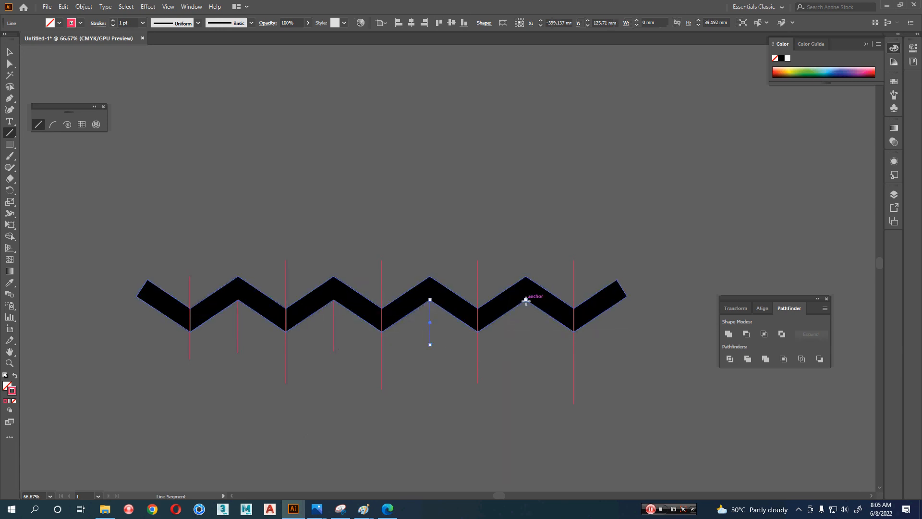
{"action": "left_click_drag", "start_coordinate": [526, 299], "coordinate": [531, 350]}
Select the four new vertical lines and stretch them upward so they extend past the zigzag's peaks
{"action": "key", "text": "v"}
{"action": "left_click_drag", "start_coordinate": [442, 326], "coordinate": [412, 366]}
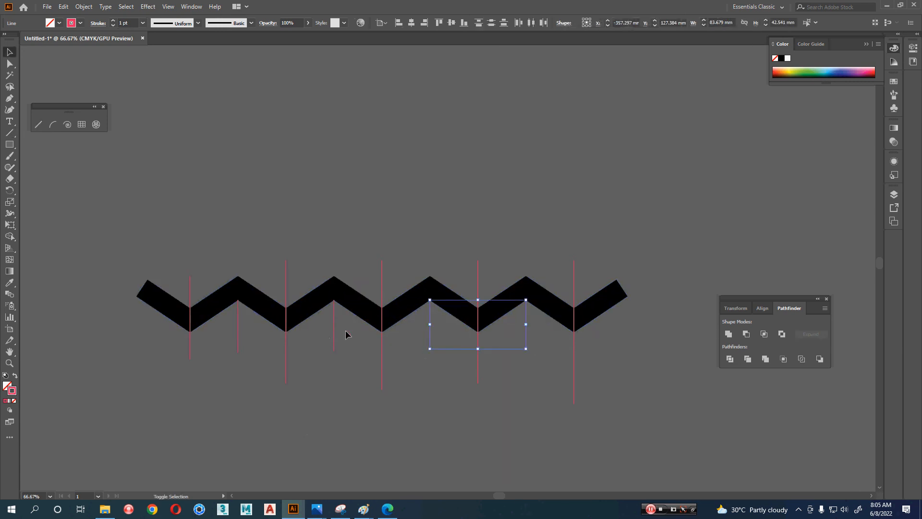
{"action": "left_click_drag", "start_coordinate": [345, 330], "coordinate": [322, 358]}
{"action": "left_click_drag", "start_coordinate": [253, 335], "coordinate": [222, 359]}
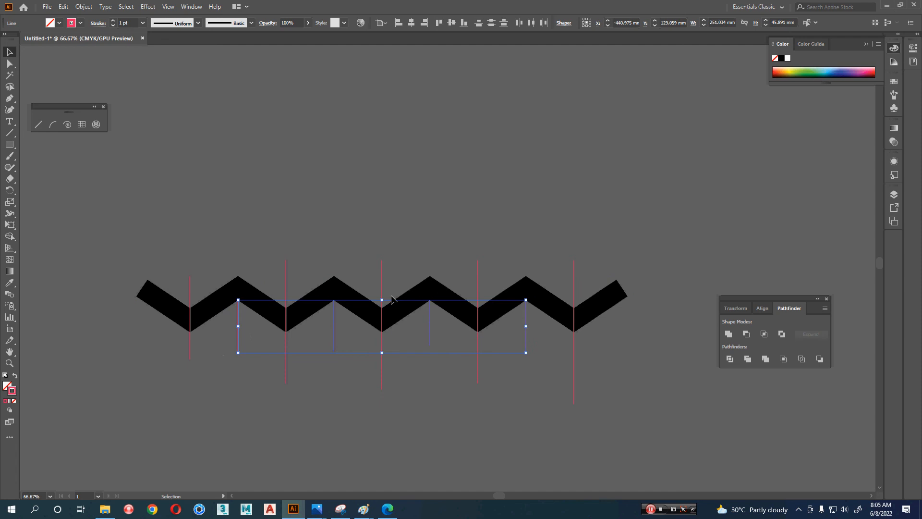
{"action": "left_click_drag", "start_coordinate": [383, 299], "coordinate": [459, 234]}
{"action": "left_click", "coordinate": [606, 211]}
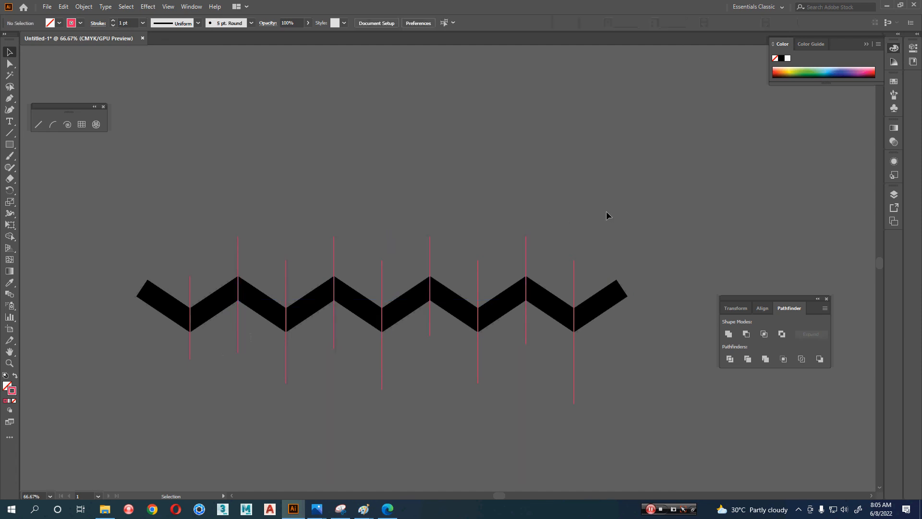
Apply Pathfinder Divide to the zigzag and all vertical lines, ungroup the result, and deselect it
{"action": "key", "text": "ctrl+a"}
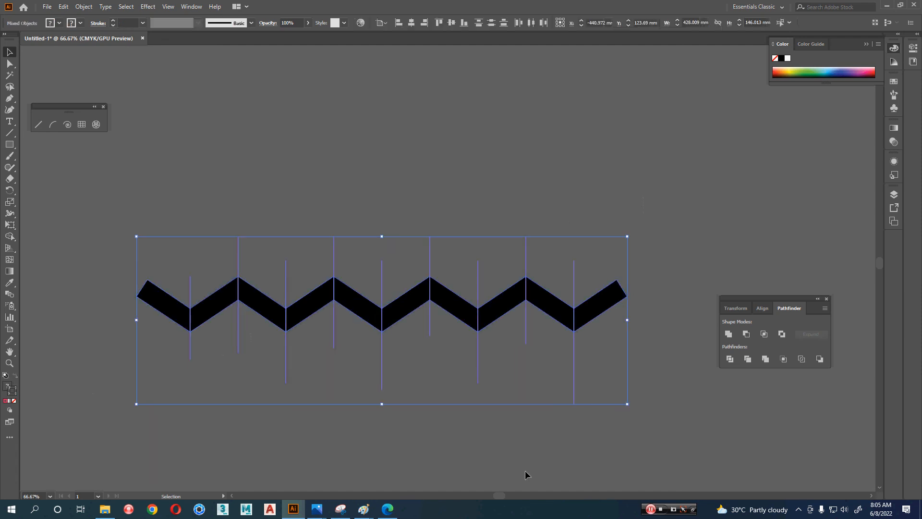
{"action": "left_click", "coordinate": [731, 360]}
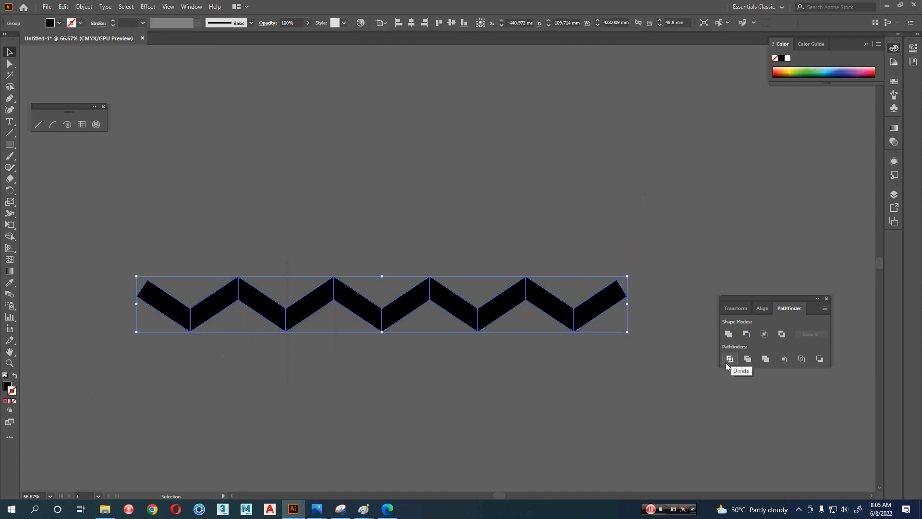
{"action": "right_click", "coordinate": [292, 379]}
{"action": "left_click", "coordinate": [340, 296]}
{"action": "left_click", "coordinate": [348, 373]}
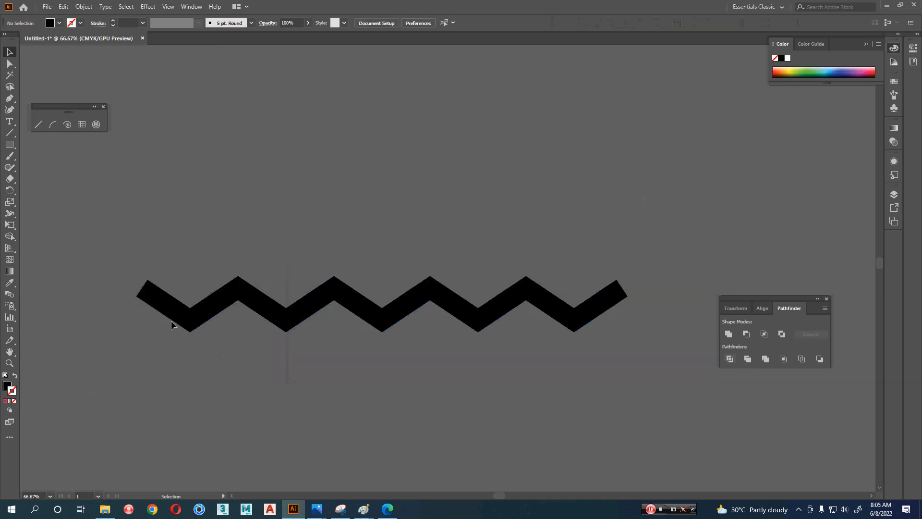
Fill the zigzag's leftmost piece with solid pink-red and no stroke
{"action": "left_click", "coordinate": [174, 314]}
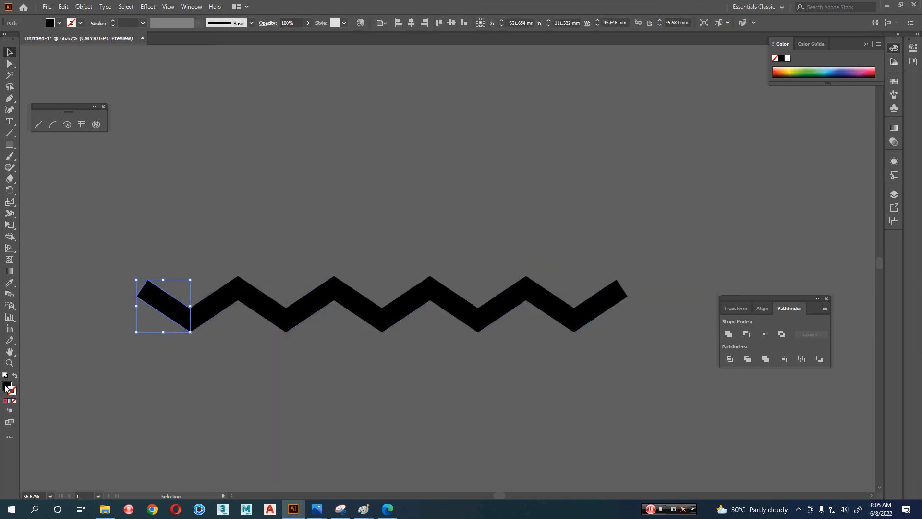
{"action": "left_click", "coordinate": [5, 402]}
{"action": "left_click", "coordinate": [15, 375]}
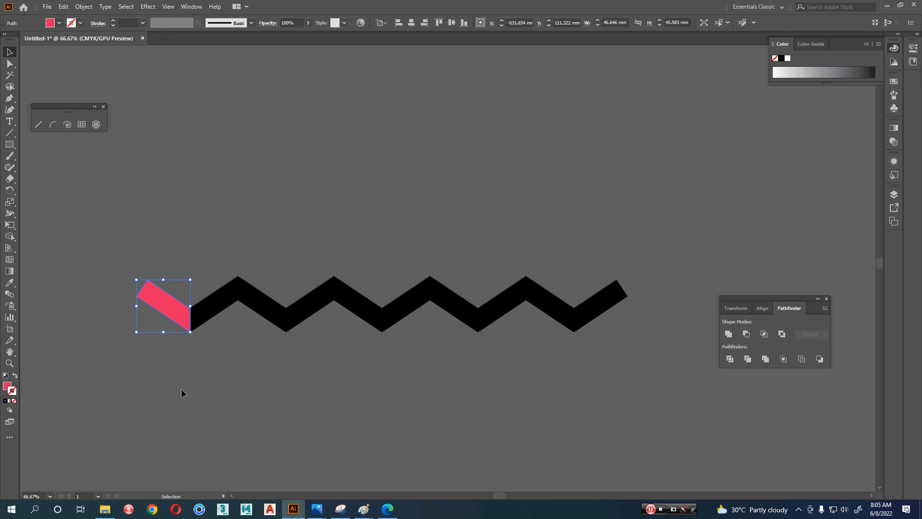
{"action": "left_click", "coordinate": [217, 387]}
Copy the leftmost piece's pink-red fill to the second zigzag piece with the Eyedropper
{"action": "left_click", "coordinate": [217, 314]}
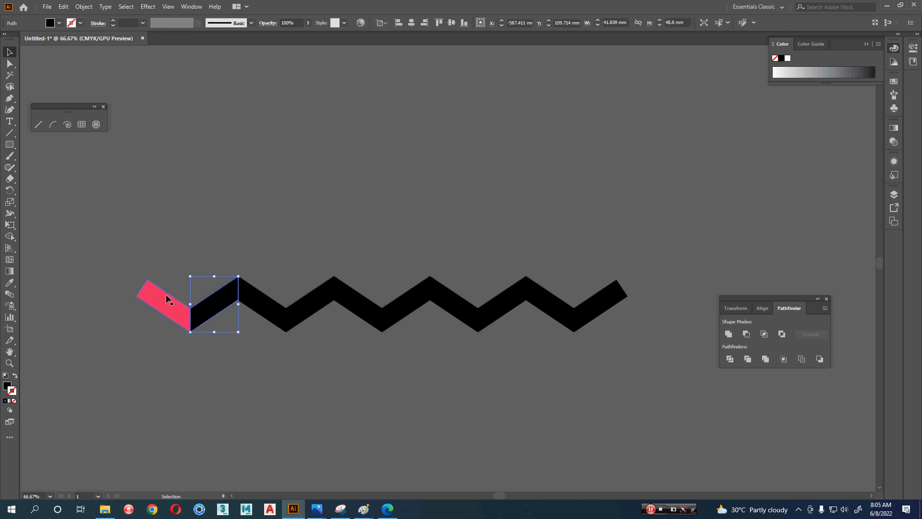
{"action": "key", "text": "i"}
{"action": "left_click", "coordinate": [169, 291]}
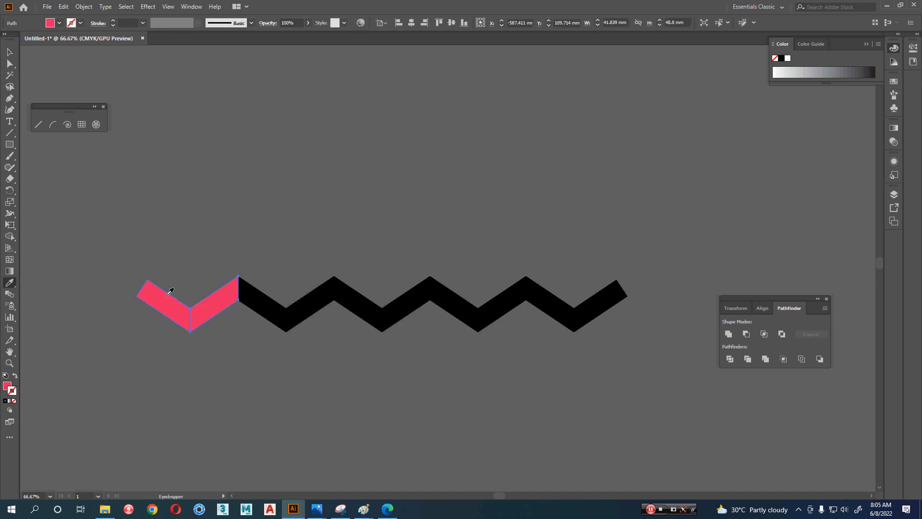
{"action": "key", "text": "v"}
Darken the second piece's pink-red fill by lowering its brightness in the Color Picker
{"action": "double_click", "coordinate": [7, 385]}
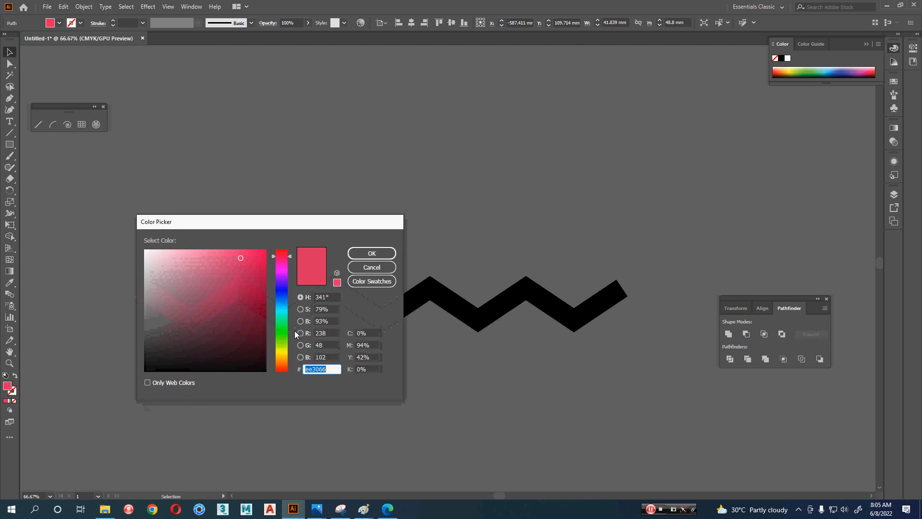
{"action": "left_click", "coordinate": [300, 309]}
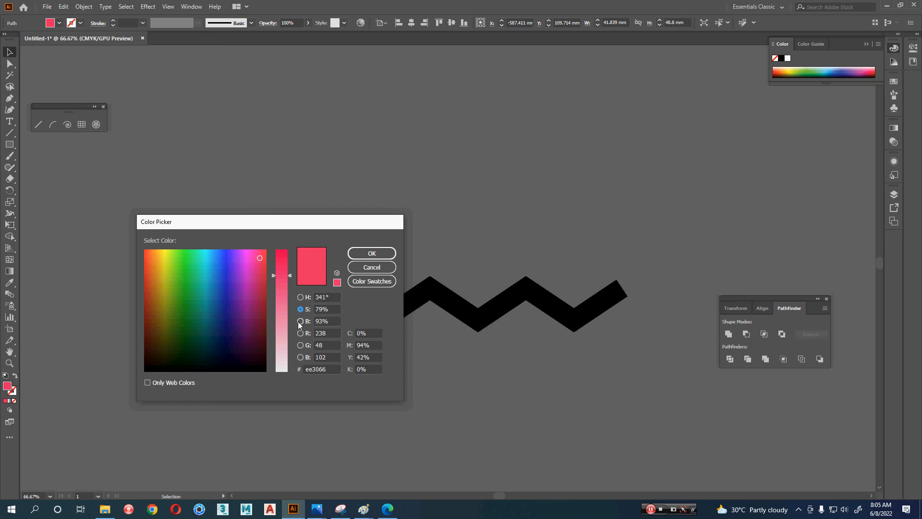
{"action": "left_click", "coordinate": [300, 321]}
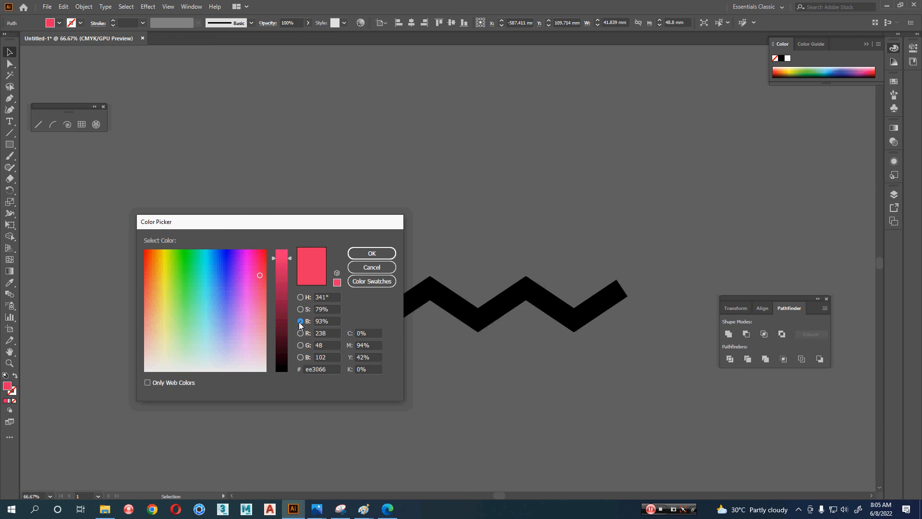
{"action": "left_click", "coordinate": [288, 278]}
{"action": "left_click", "coordinate": [372, 254]}
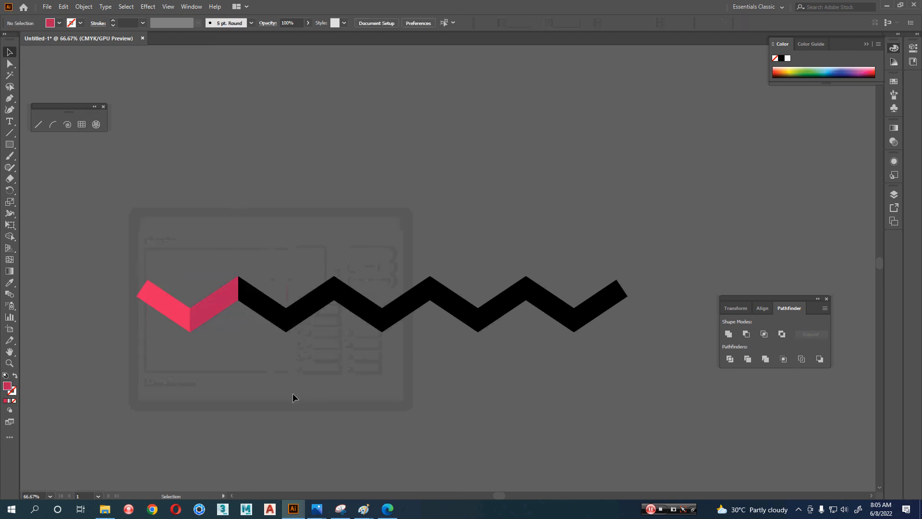
Select the four remaining downward-sloping black pieces and give them the leftmost piece's light pink-red fill with the Eyedropper
{"action": "left_click", "coordinate": [277, 317]}
{"action": "left_click_drag", "start_coordinate": [343, 249], "coordinate": [355, 337]}
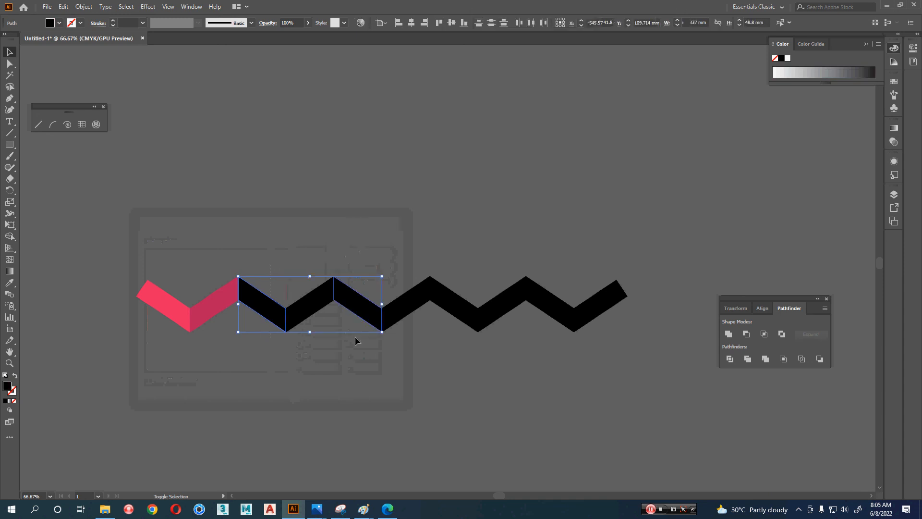
{"action": "left_click_drag", "start_coordinate": [456, 244], "coordinate": [474, 340]}
{"action": "left_click_drag", "start_coordinate": [550, 240], "coordinate": [551, 302]}
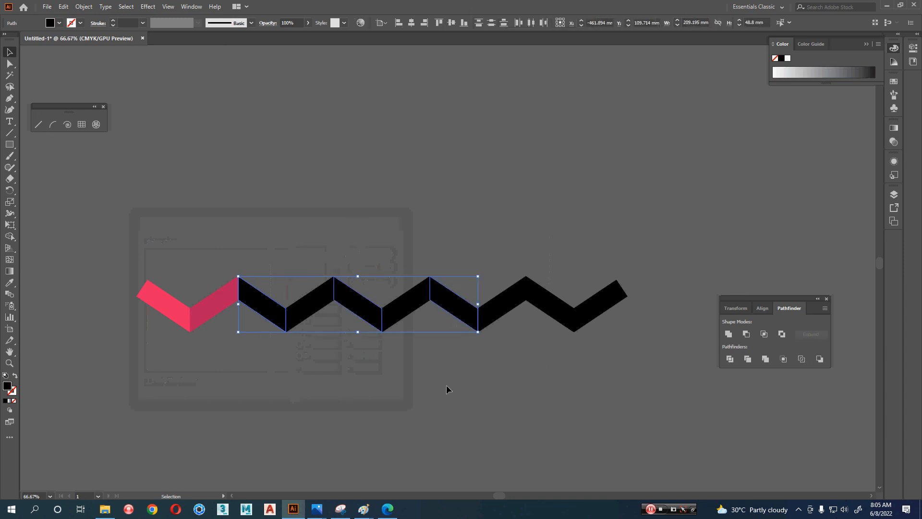
{"action": "left_click", "coordinate": [538, 304], "text": "shift"}
{"action": "key", "text": "i"}
{"action": "left_click", "coordinate": [177, 305]}
{"action": "key", "text": "v"}
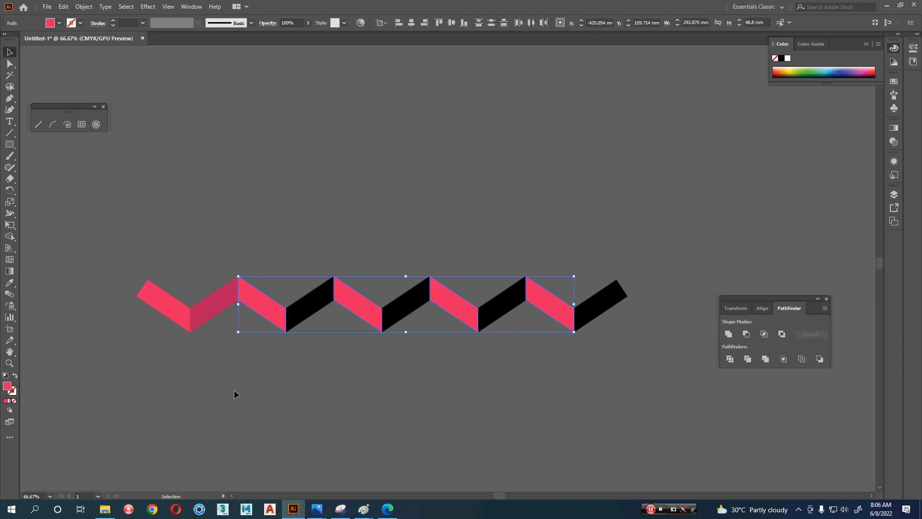
{"action": "left_click", "coordinate": [234, 390]}
Select the four remaining black upward-sloping pieces and give them the second piece's dark pink-red fill with the Eyedropper
{"action": "left_click", "coordinate": [311, 309]}
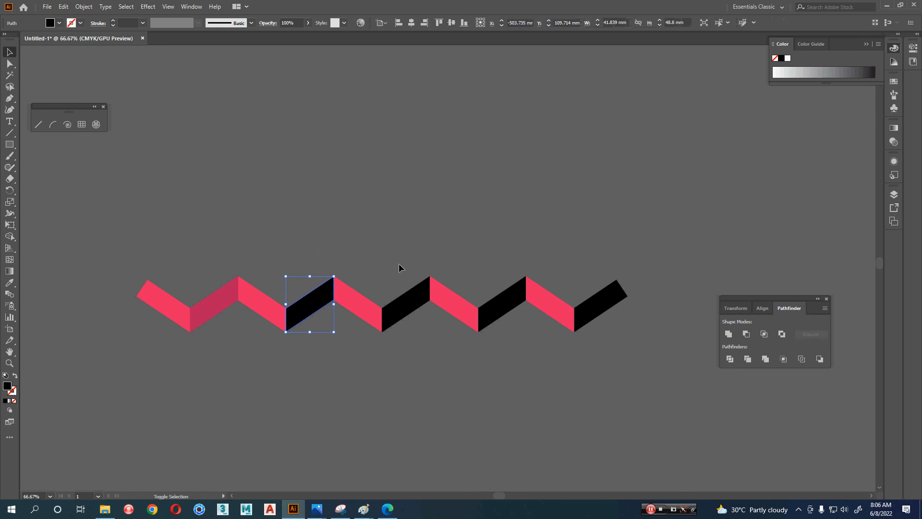
{"action": "left_click", "coordinate": [407, 295], "text": "shift"}
{"action": "left_click", "coordinate": [508, 307], "text": "shift"}
{"action": "left_click", "coordinate": [603, 293], "text": "shift"}
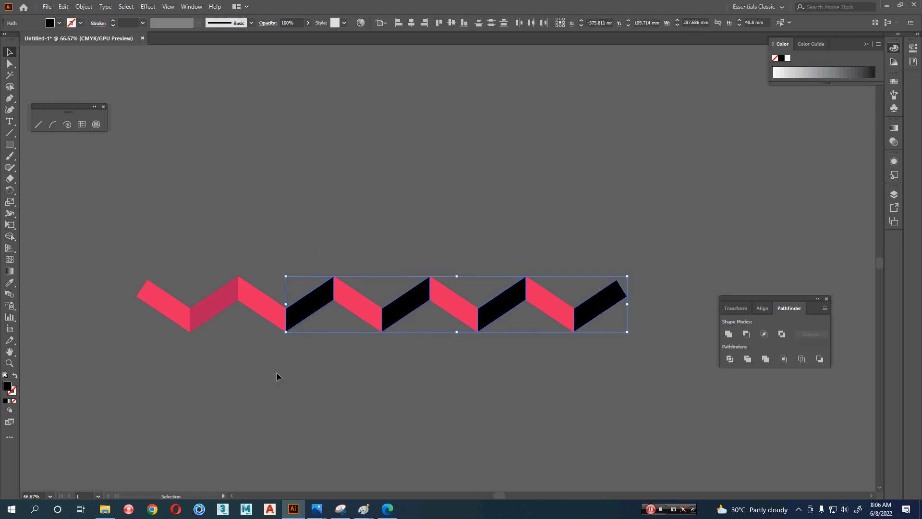
{"action": "key", "text": "i"}
{"action": "left_click", "coordinate": [206, 305]}
{"action": "key", "text": "v"}
{"action": "left_click", "coordinate": [217, 394]}
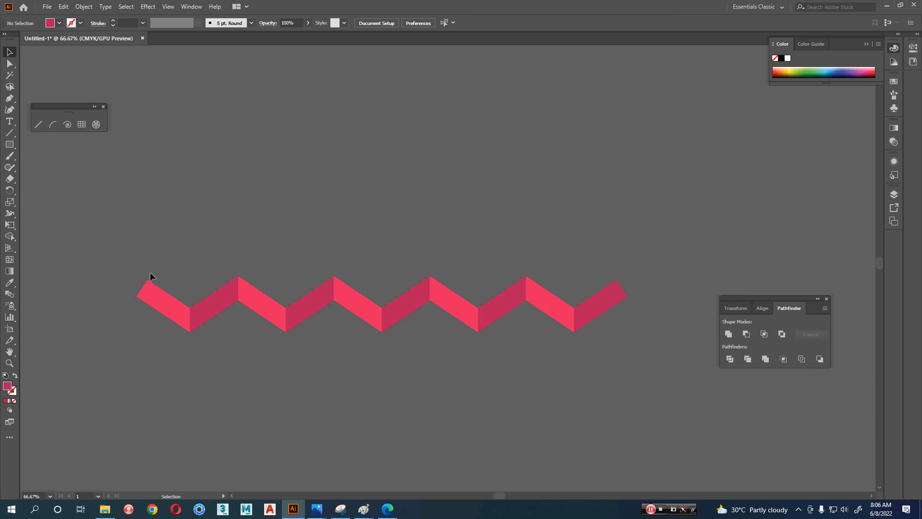
Duplicate the whole two-tone zigzag and place the copy directly below, with its upper edge against the original's lower edge
{"action": "left_click_drag", "start_coordinate": [204, 317], "coordinate": [258, 340]}
{"action": "scroll", "coordinate": [253, 298], "scroll_direction": "up", "scroll_amount": 9}
{"action": "scroll", "coordinate": [259, 340], "scroll_direction": "down", "scroll_amount": 7}
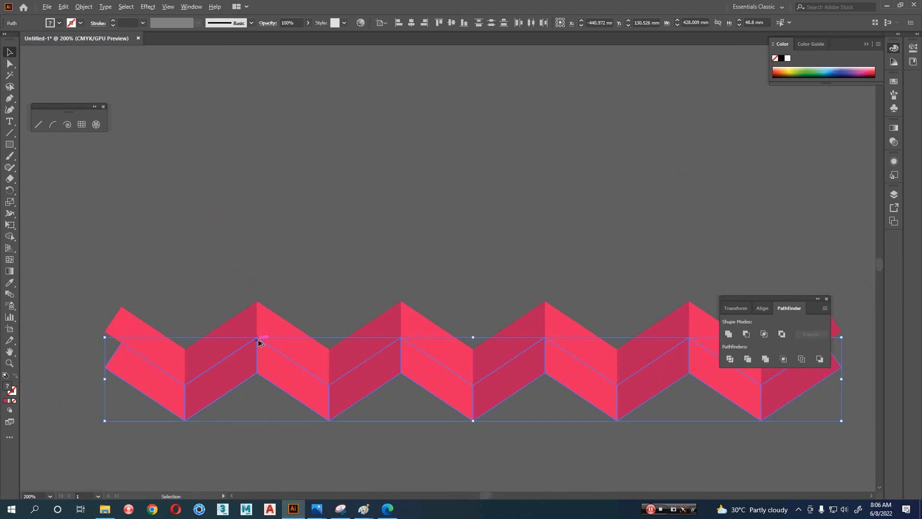
{"action": "left_click_drag", "start_coordinate": [295, 388], "coordinate": [272, 354]}
{"action": "left_click_drag", "start_coordinate": [283, 416], "coordinate": [279, 369]}
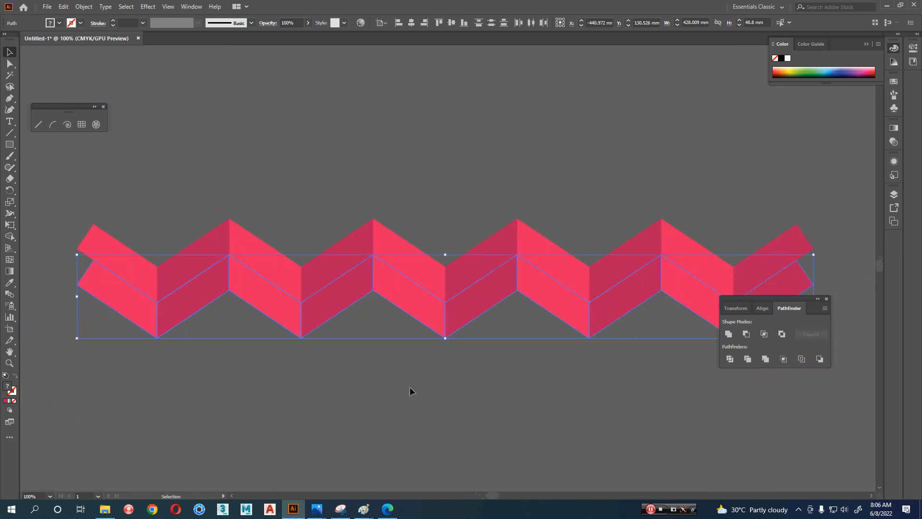
Try stretching the lower zigzag copy vertically, undo the stretch, and reselect the whole copy
{"action": "left_click_drag", "start_coordinate": [445, 338], "coordinate": [445, 422]}
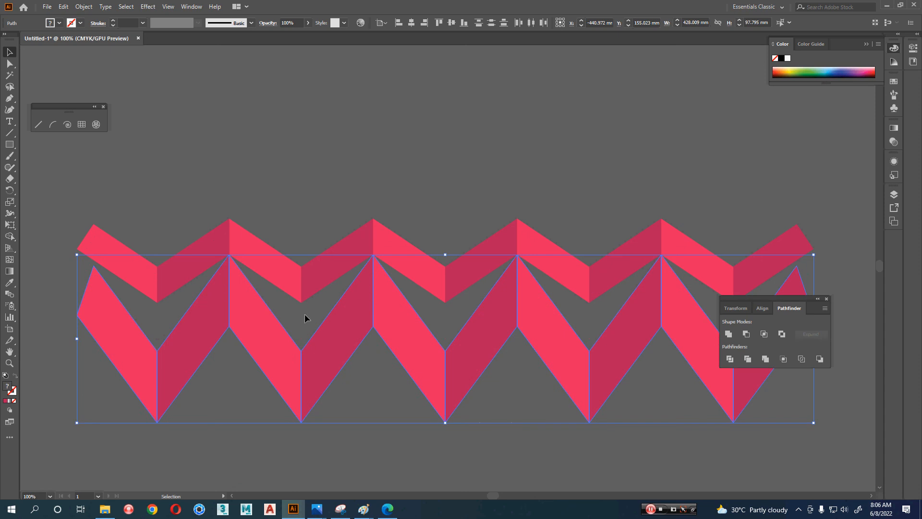
{"action": "key", "text": "ctrl+z"}
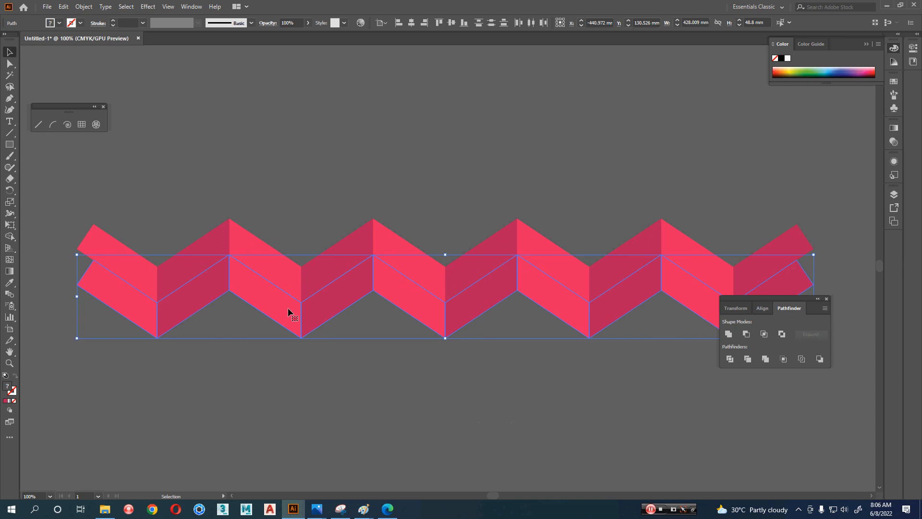
{"action": "key", "text": "a"}
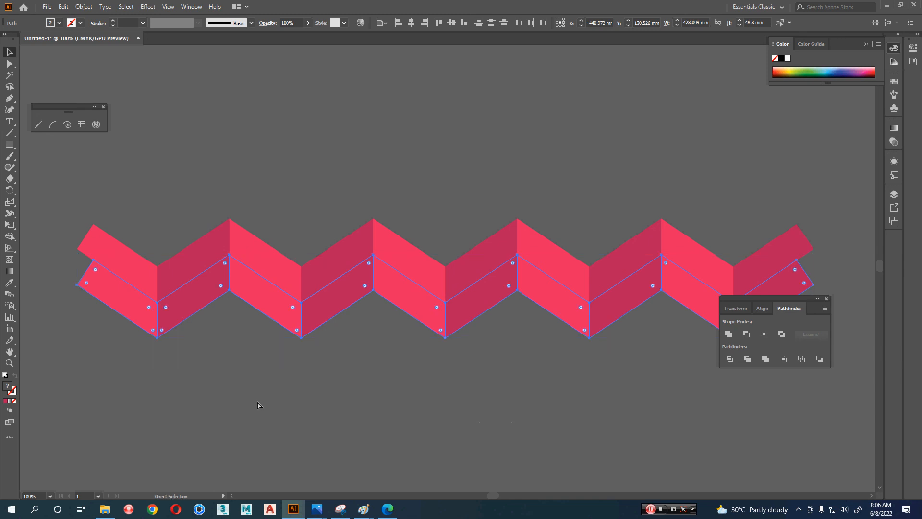
{"action": "left_click", "coordinate": [257, 405]}
{"action": "key", "text": "v"}
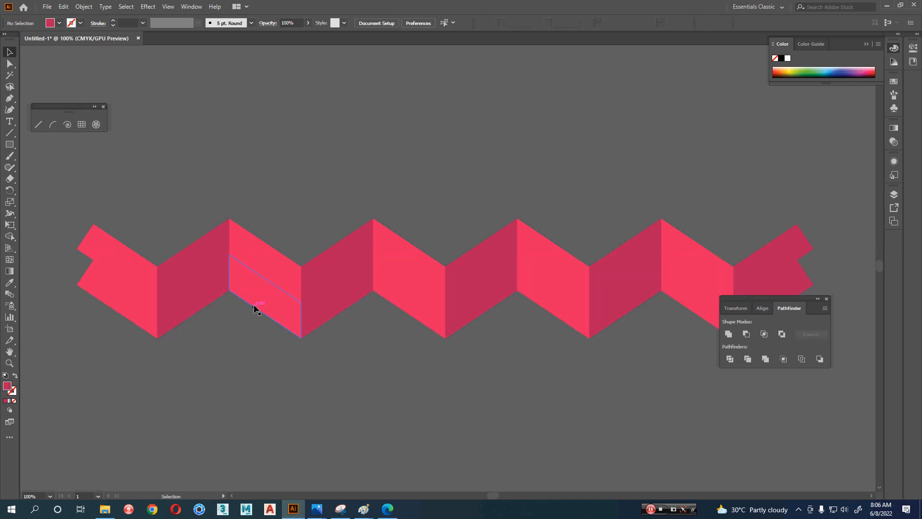
{"action": "left_click", "coordinate": [254, 309]}
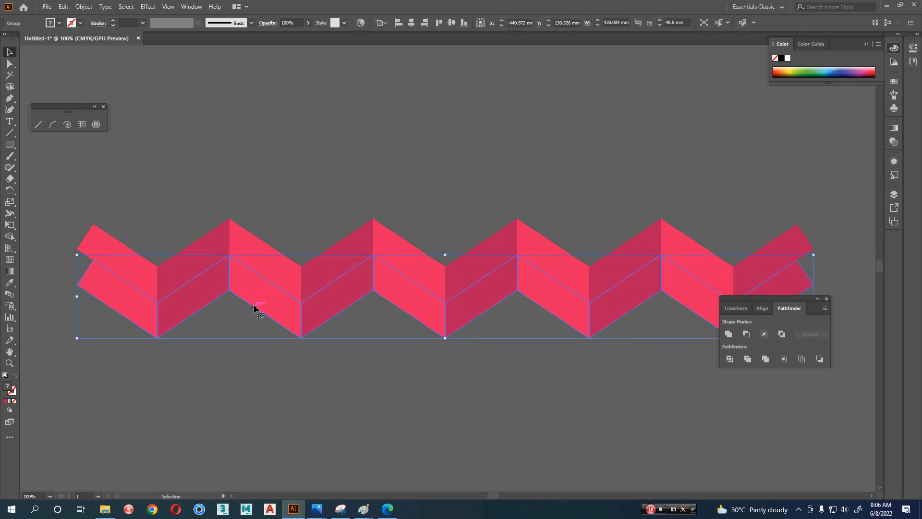
Isolate the lower zigzag band's group so its panels can be edited separately from the upper band
{"action": "double_click", "coordinate": [255, 309]}
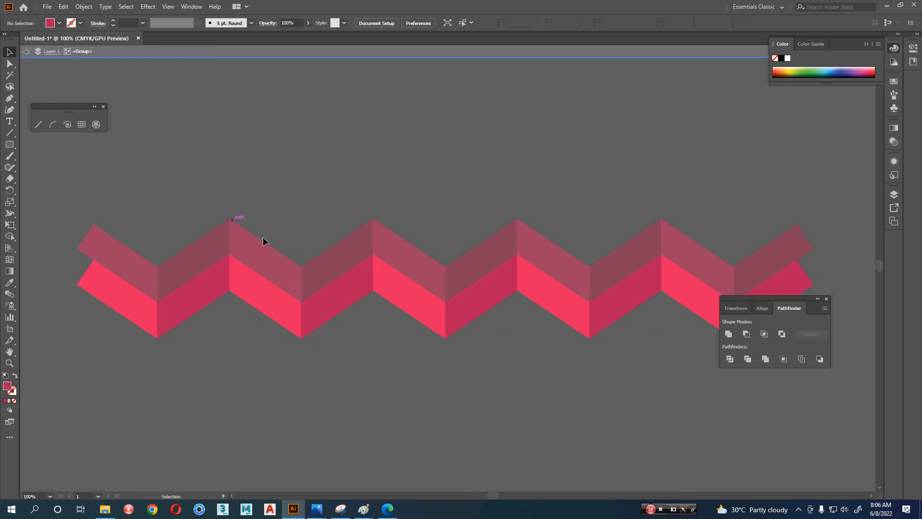
{"action": "double_click", "coordinate": [254, 403]}
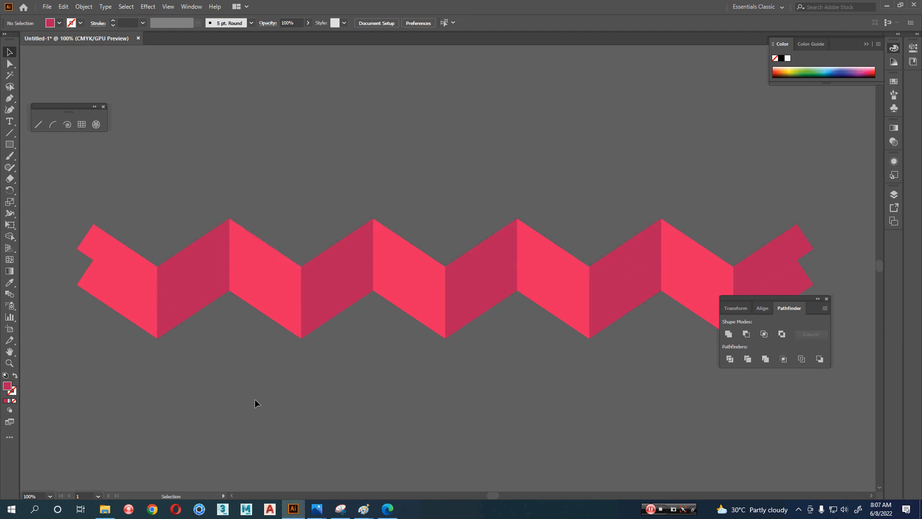
{"action": "left_click", "coordinate": [232, 232]}
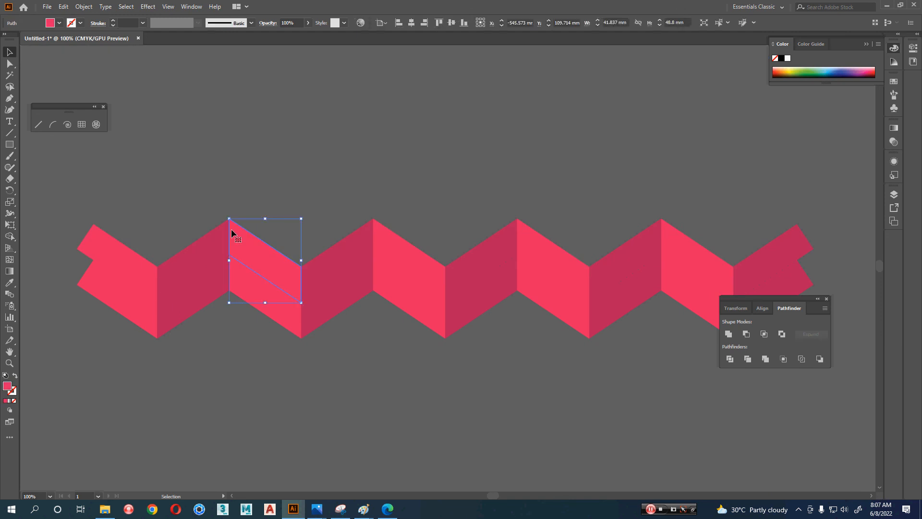
{"action": "left_click", "coordinate": [247, 293]}
{"action": "double_click", "coordinate": [247, 294]}
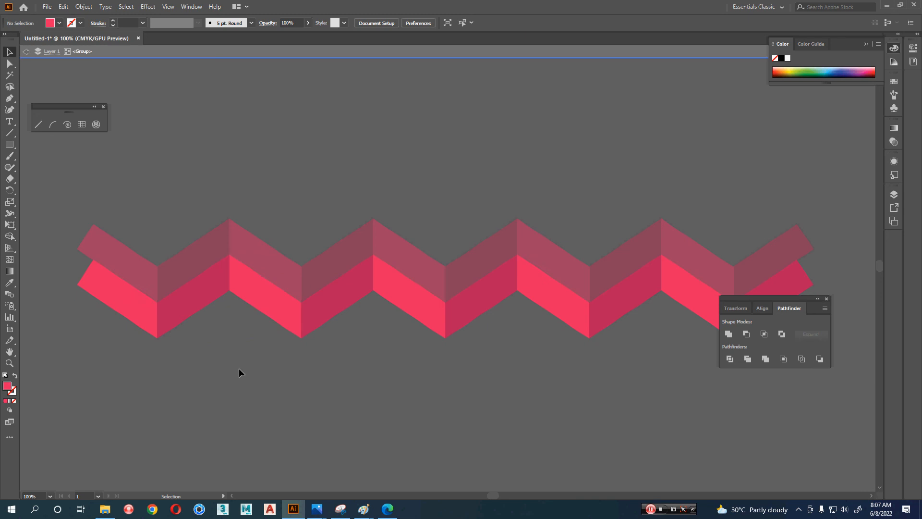
Lasso the lower band's bottom anchor points and stretch them straight down until the band is about 76 mm tall
{"action": "left_click", "coordinate": [4, 35]}
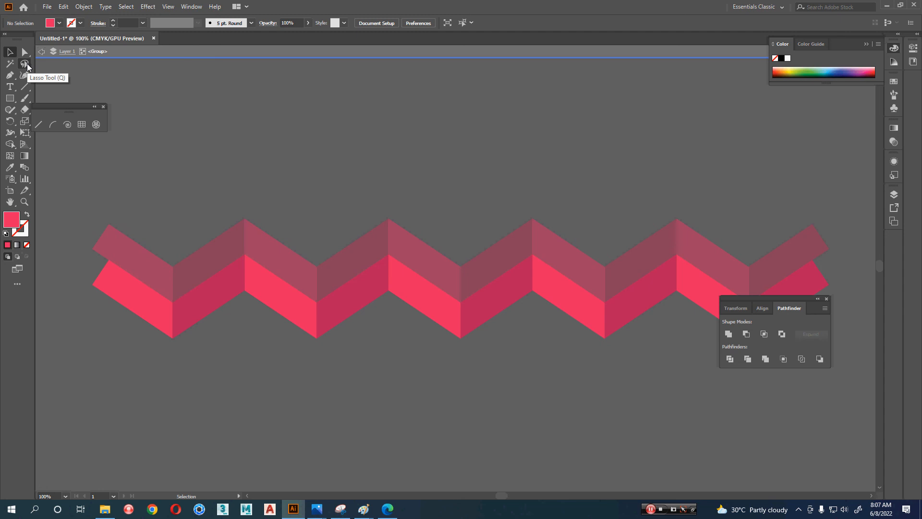
{"action": "left_click", "coordinate": [25, 64]}
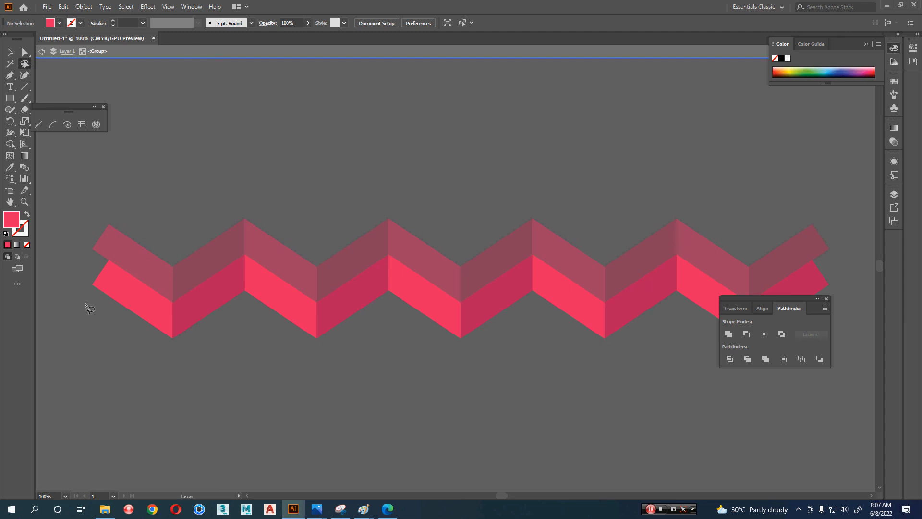
{"action": "mouse_move", "coordinate": [85, 304]}
{"action": "left_mouse_down"}
{"action": "mouse_move", "coordinate": [86, 279]}
{"action": "mouse_move", "coordinate": [104, 282]}
{"action": "mouse_move", "coordinate": [135, 314]}
{"action": "mouse_move", "coordinate": [168, 322]}
{"action": "mouse_move", "coordinate": [239, 284]}
{"action": "mouse_move", "coordinate": [330, 319]}
{"action": "mouse_move", "coordinate": [389, 287]}
{"action": "mouse_move", "coordinate": [468, 322]}
{"action": "mouse_move", "coordinate": [488, 300]}
{"action": "mouse_move", "coordinate": [527, 283]}
{"action": "mouse_move", "coordinate": [599, 319]}
{"action": "mouse_move", "coordinate": [691, 283]}
{"action": "mouse_move", "coordinate": [735, 316]}
{"action": "mouse_move", "coordinate": [818, 282]}
{"action": "mouse_move", "coordinate": [842, 280]}
{"action": "mouse_move", "coordinate": [847, 304]}
{"action": "mouse_move", "coordinate": [831, 350]}
{"action": "mouse_move", "coordinate": [766, 402]}
{"action": "mouse_move", "coordinate": [516, 431]}
{"action": "mouse_move", "coordinate": [373, 425]}
{"action": "mouse_move", "coordinate": [173, 379]}
{"action": "mouse_move", "coordinate": [91, 354]}
{"action": "mouse_move", "coordinate": [85, 312]}
{"action": "left_mouse_up"}
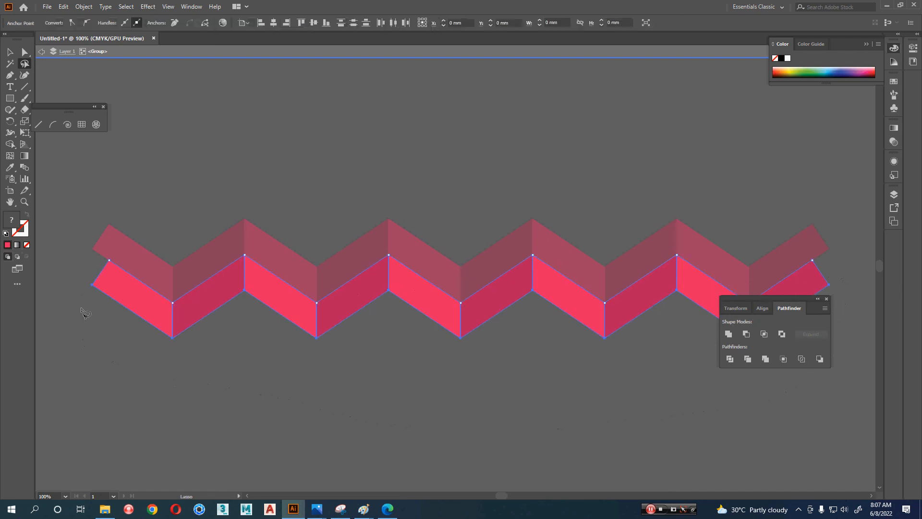
{"action": "left_click_drag", "start_coordinate": [800, 298], "coordinate": [813, 384]}
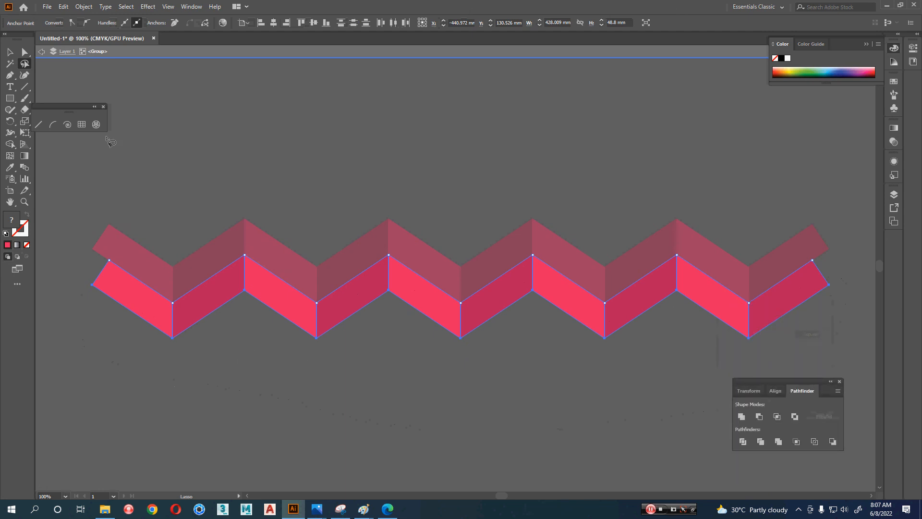
{"action": "left_click", "coordinate": [25, 52]}
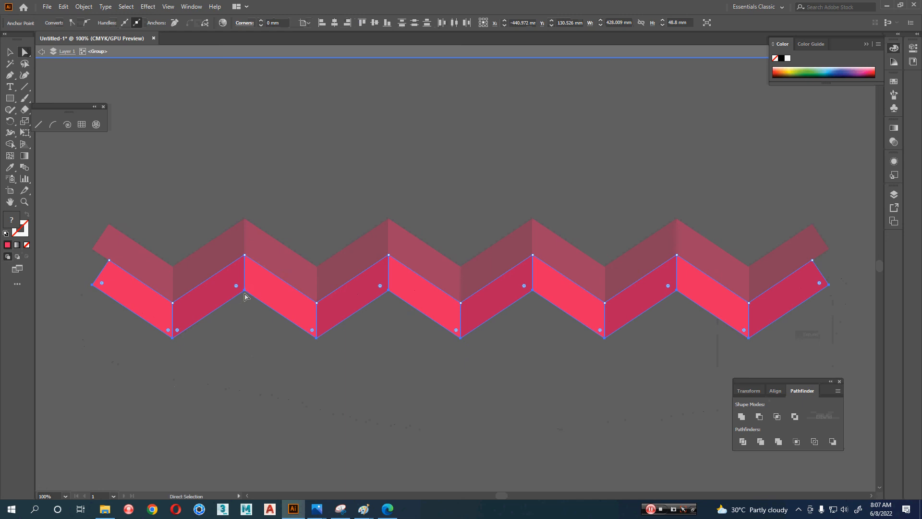
{"action": "left_click_drag", "start_coordinate": [246, 295], "coordinate": [252, 343]}
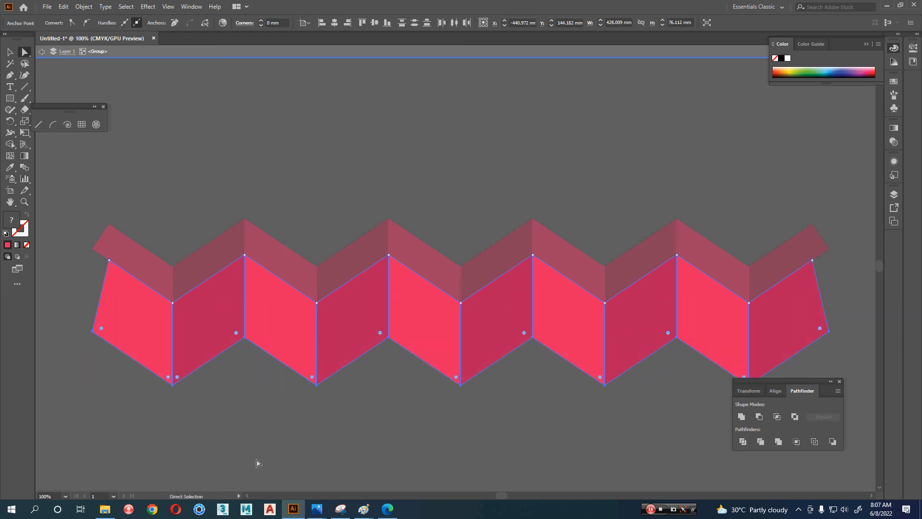
Move the lower band's two outermost upper corners onto the upper band's end corners and exit isolation mode
{"action": "left_click", "coordinate": [110, 261]}
{"action": "left_click_drag", "start_coordinate": [110, 260], "coordinate": [92, 249]}
{"action": "left_click", "coordinate": [45, 287]}
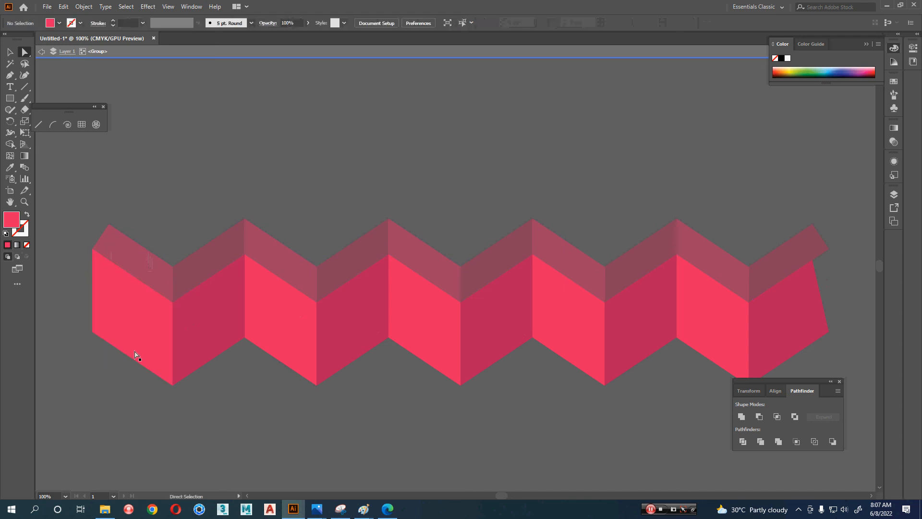
{"action": "left_click_drag", "start_coordinate": [482, 412], "coordinate": [441, 396]}
{"action": "left_click_drag", "start_coordinate": [772, 246], "coordinate": [789, 237]}
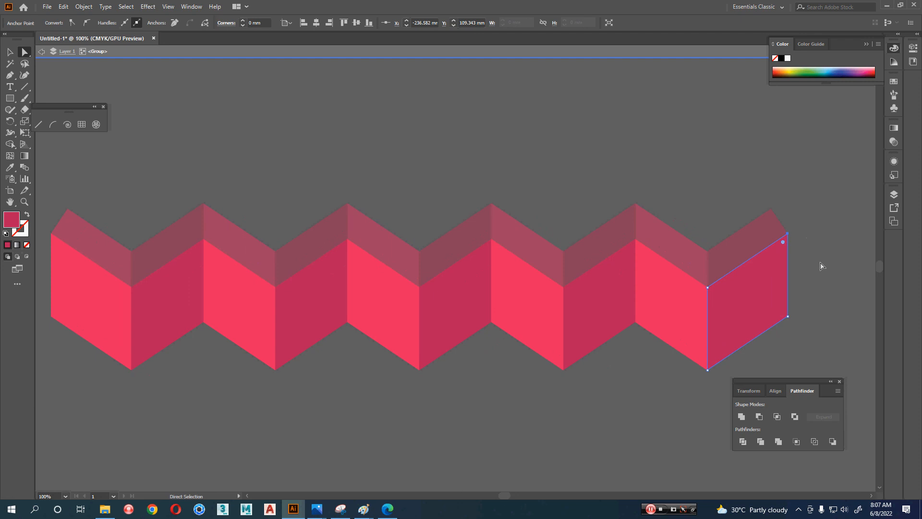
{"action": "left_click", "coordinate": [821, 266]}
{"action": "left_click_drag", "start_coordinate": [596, 390], "coordinate": [645, 354]}
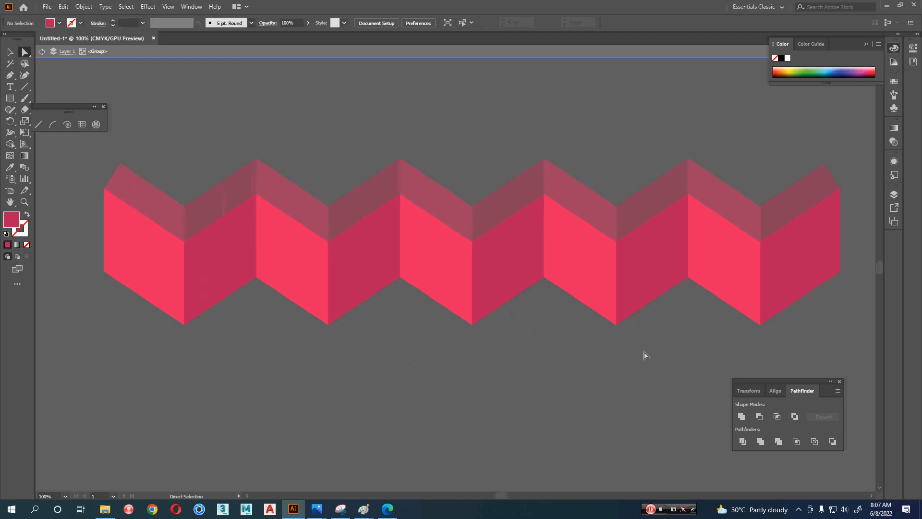
{"action": "key", "text": "v"}
{"action": "double_click", "coordinate": [390, 335]}
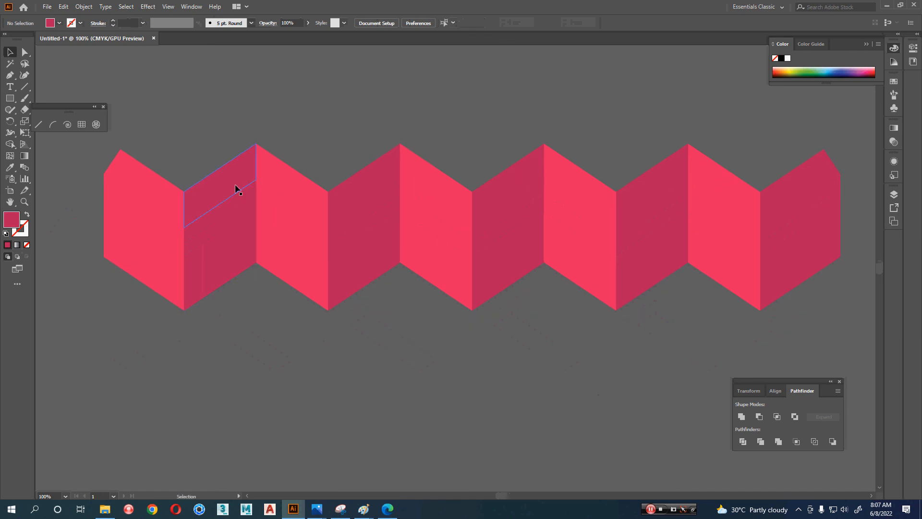
Swap the colours of the upper band's first two panels with the Eyedropper: dark crimson first, bright pink second
{"action": "key", "text": "a"}
{"action": "left_click", "coordinate": [191, 210]}
{"action": "key", "text": "i"}
{"action": "left_click", "coordinate": [158, 216]}
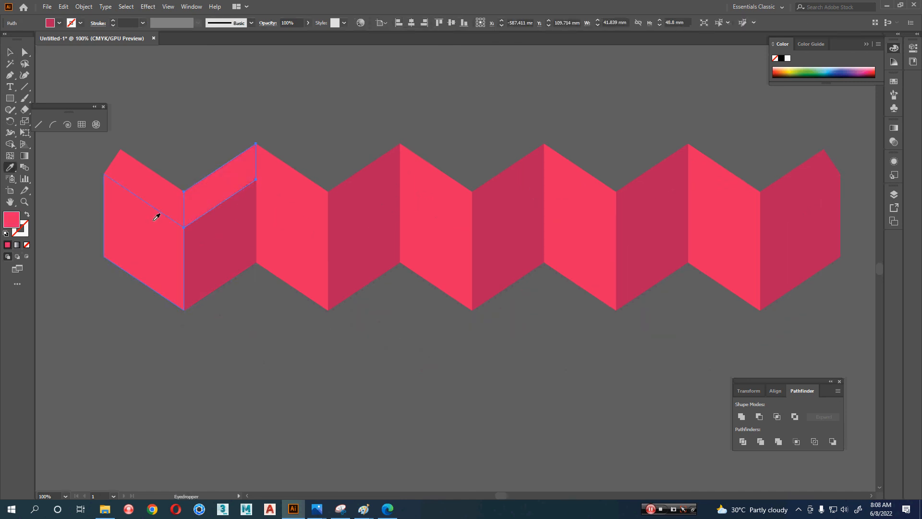
{"action": "key", "text": "a"}
{"action": "left_click", "coordinate": [172, 205]}
{"action": "key", "text": "i"}
{"action": "left_click", "coordinate": [197, 242]}
Recolour the upper band's third, fifth, seventh and ninth panels dark crimson by sampling a dark lower panel
{"action": "key", "text": "a"}
{"action": "left_click", "coordinate": [287, 188]}
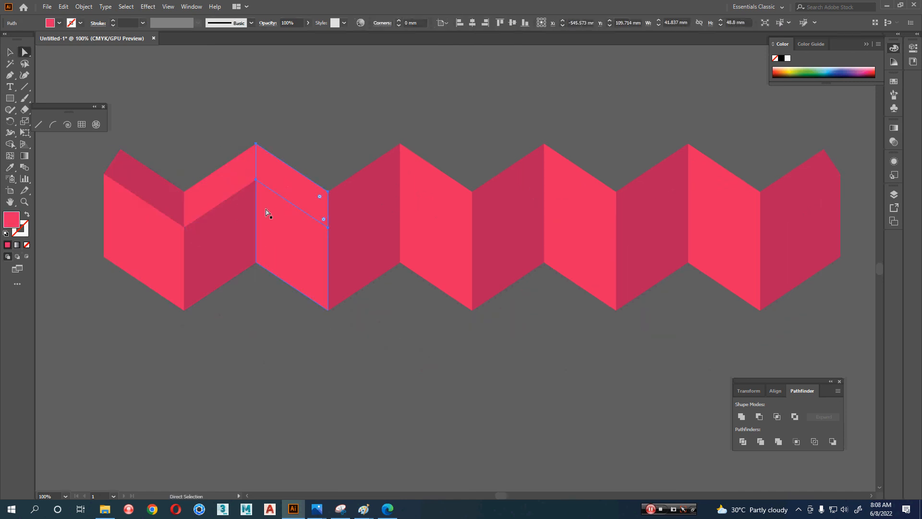
{"action": "key", "text": "i"}
{"action": "left_click", "coordinate": [236, 209]}
{"action": "key", "text": "a"}
{"action": "left_click", "coordinate": [432, 189]}
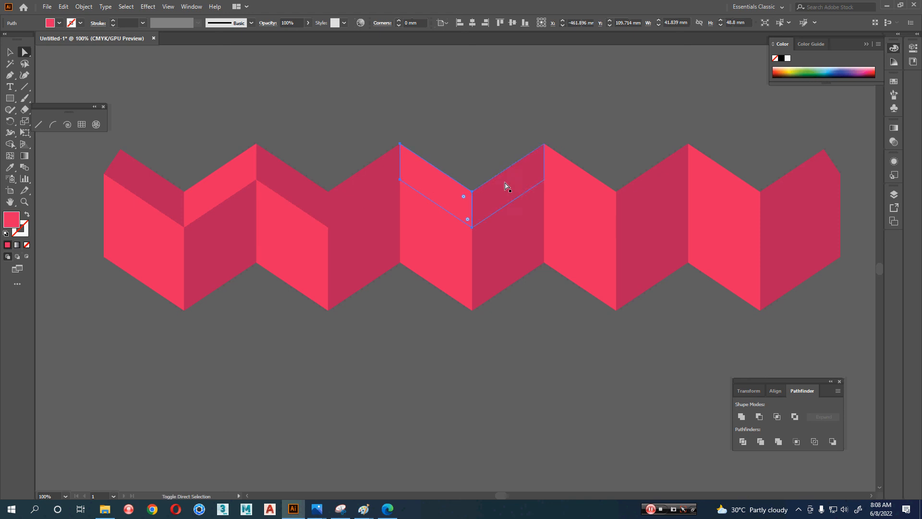
{"action": "left_click", "coordinate": [576, 181], "text": "shift"}
{"action": "left_click", "coordinate": [726, 179], "text": "shift"}
{"action": "key", "text": "i"}
{"action": "left_click", "coordinate": [358, 222]}
Recolour the upper band's fourth, sixth, eighth and tenth panels bright pink by sampling a bright lower panel, and deselect them
{"action": "key", "text": "a"}
{"action": "left_click", "coordinate": [364, 195]}
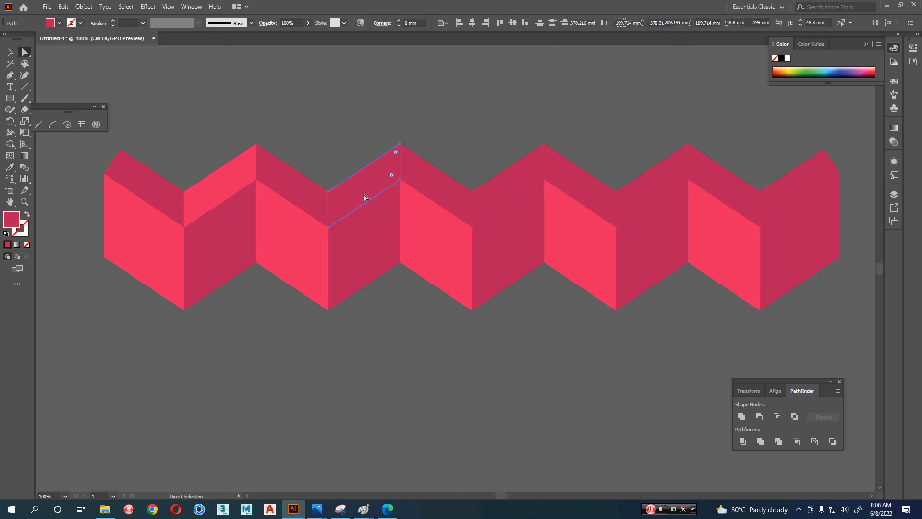
{"action": "left_click", "coordinate": [519, 191], "text": "shift"}
{"action": "left_click", "coordinate": [654, 196], "text": "shift"}
{"action": "left_click", "coordinate": [805, 196], "text": "shift"}
{"action": "key", "text": "i"}
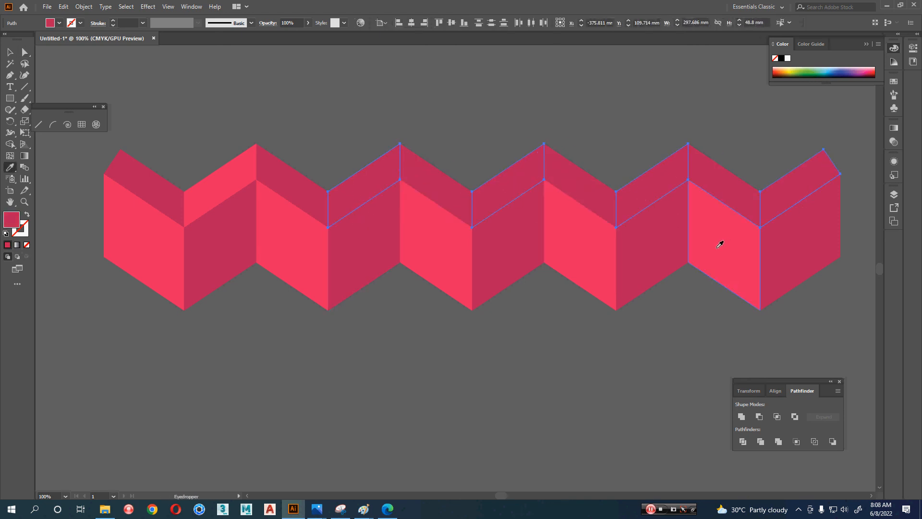
{"action": "left_click", "coordinate": [719, 242]}
{"action": "key", "text": "v"}
{"action": "left_click", "coordinate": [653, 343]}
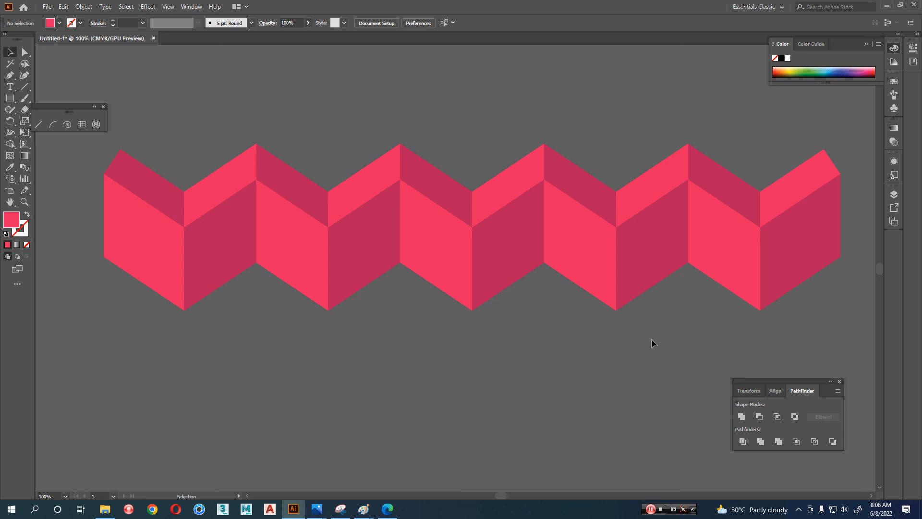
Try moving the lower band well below the upper one and reshaping the upper band's bottom corner points, and undo both
{"action": "left_click", "coordinate": [400, 224]}
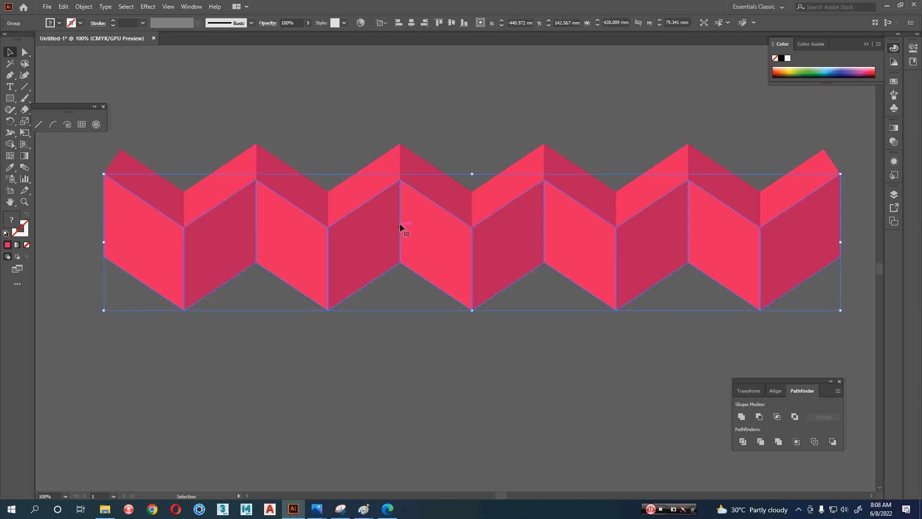
{"action": "left_click_drag", "start_coordinate": [400, 223], "coordinate": [400, 424]}
{"action": "left_click", "coordinate": [338, 315]}
{"action": "key", "text": "a"}
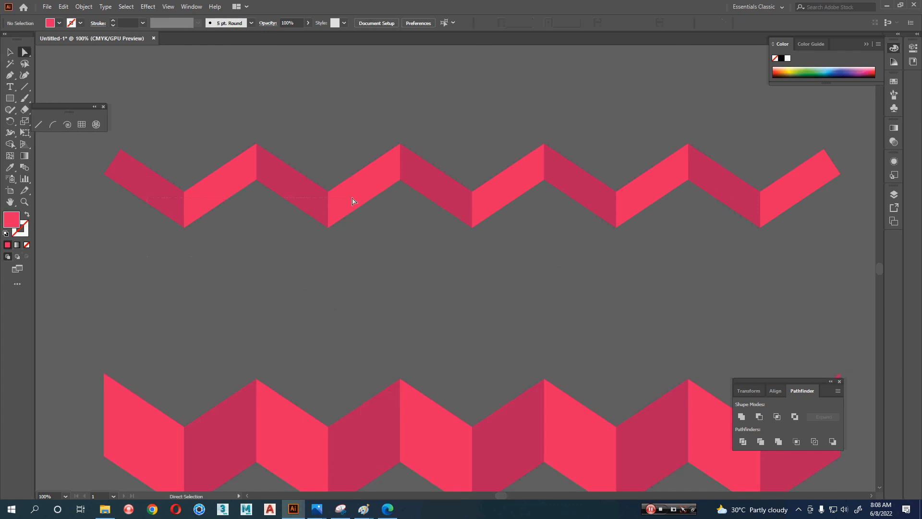
{"action": "left_click_drag", "start_coordinate": [353, 201], "coordinate": [406, 183]}
{"action": "left_click_drag", "start_coordinate": [258, 181], "coordinate": [261, 223]}
{"action": "key", "text": "ctrl+z"}
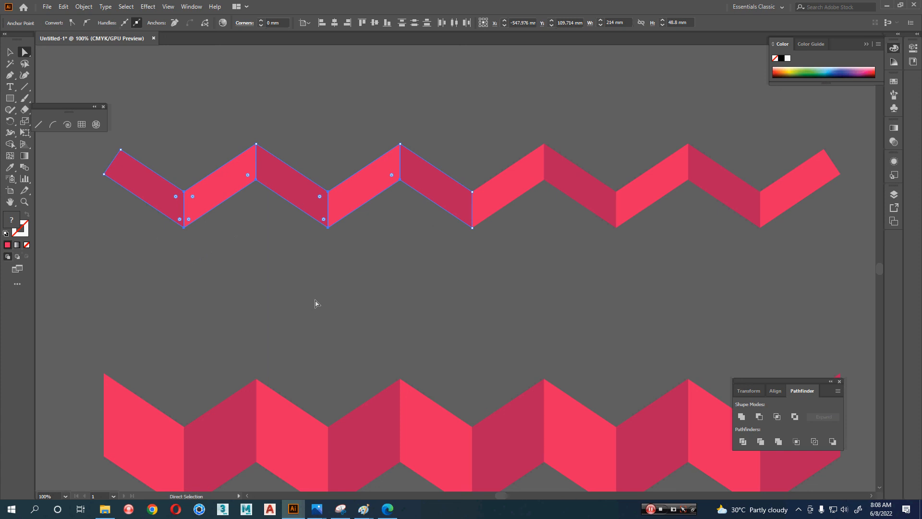
{"action": "key", "text": "ctrl+z"}
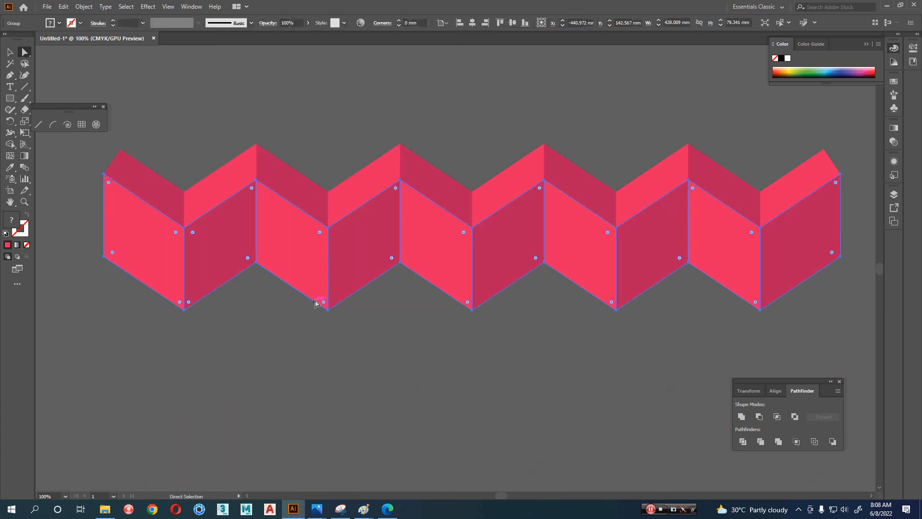
Draw a bright pink square about 46 mm wide in the empty area below the folded bands
{"action": "key", "text": "v"}
{"action": "scroll", "coordinate": [360, 388], "scroll_direction": "down", "scroll_amount": 5}
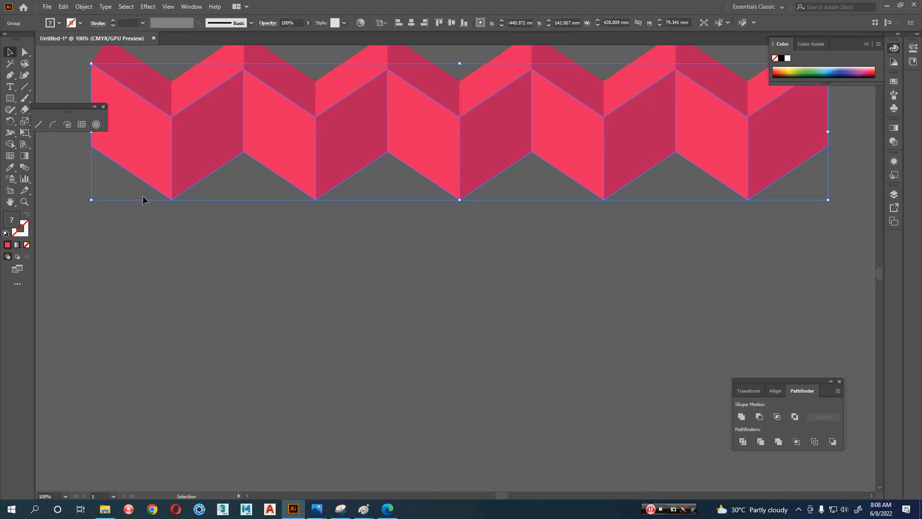
{"action": "left_click", "coordinate": [9, 98]}
{"action": "left_click_drag", "start_coordinate": [187, 288], "coordinate": [266, 367]}
{"action": "key", "text": "v"}
Start a Shear transformation on the square with the preview on and set the shear angle to 29°
{"action": "right_click", "coordinate": [394, 333]}
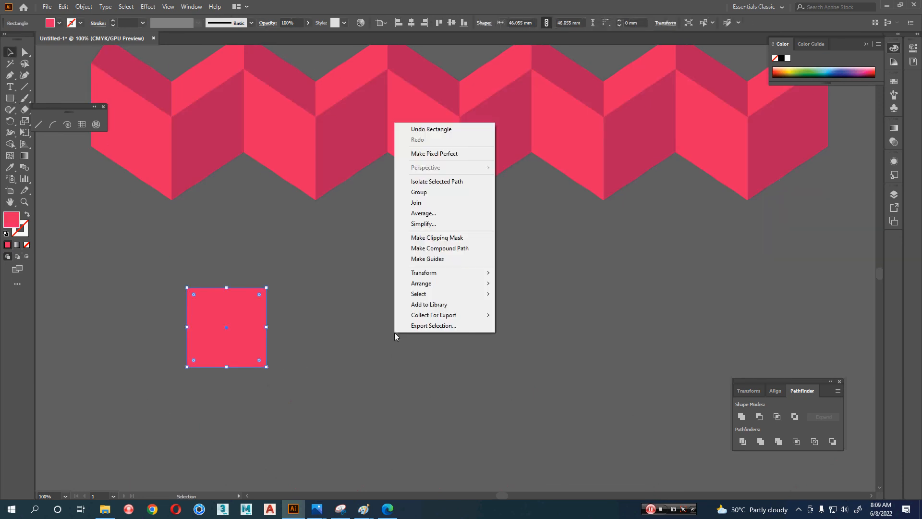
{"action": "mouse_move", "coordinate": [488, 273]}
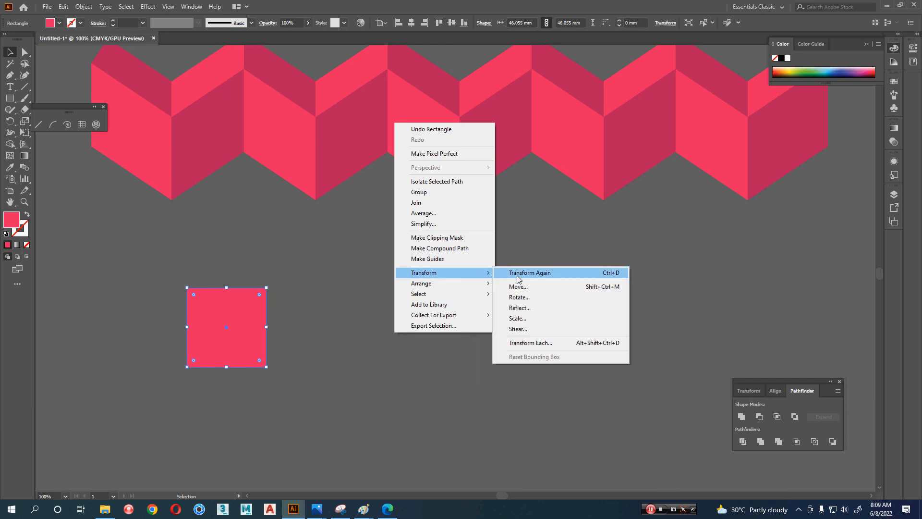
{"action": "left_click", "coordinate": [558, 329]}
{"action": "left_click", "coordinate": [408, 306]}
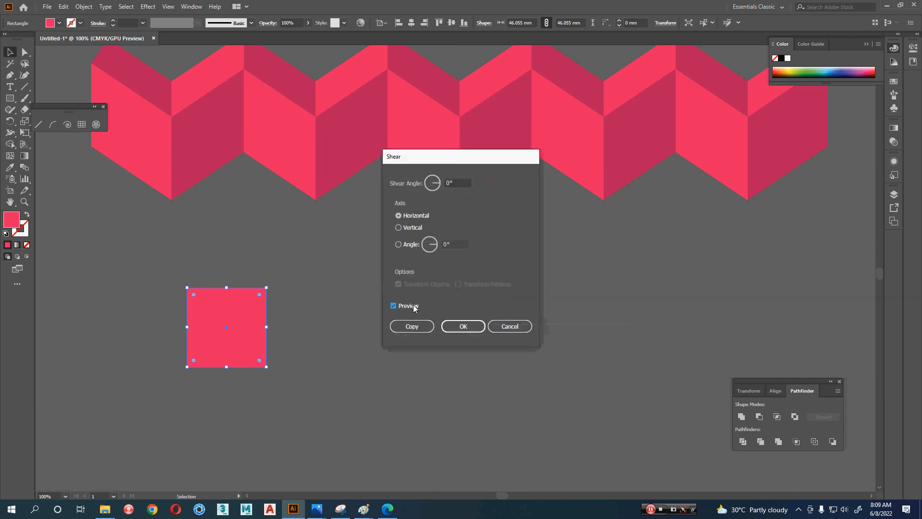
{"action": "left_click", "coordinate": [460, 182]}
{"action": "scroll", "coordinate": [461, 181], "scroll_direction": "up", "scroll_amount": 3}
{"action": "scroll", "coordinate": [461, 182], "scroll_direction": "up", "scroll_amount": 20}
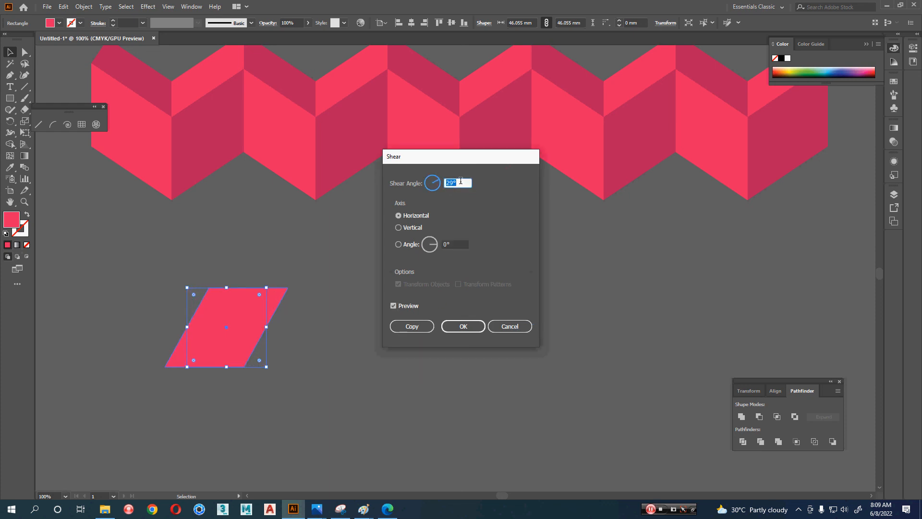
Preview the shear along the vertical axis and along custom axis angles from 19° through 68° to 82°
{"action": "left_click", "coordinate": [411, 228]}
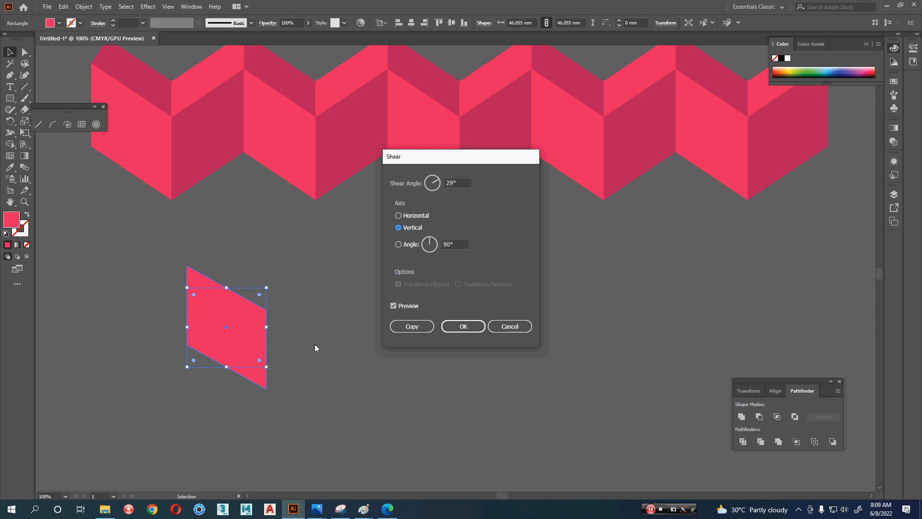
{"action": "left_click", "coordinate": [410, 246]}
{"action": "double_click", "coordinate": [459, 243]}
{"action": "type", "text": "19"}
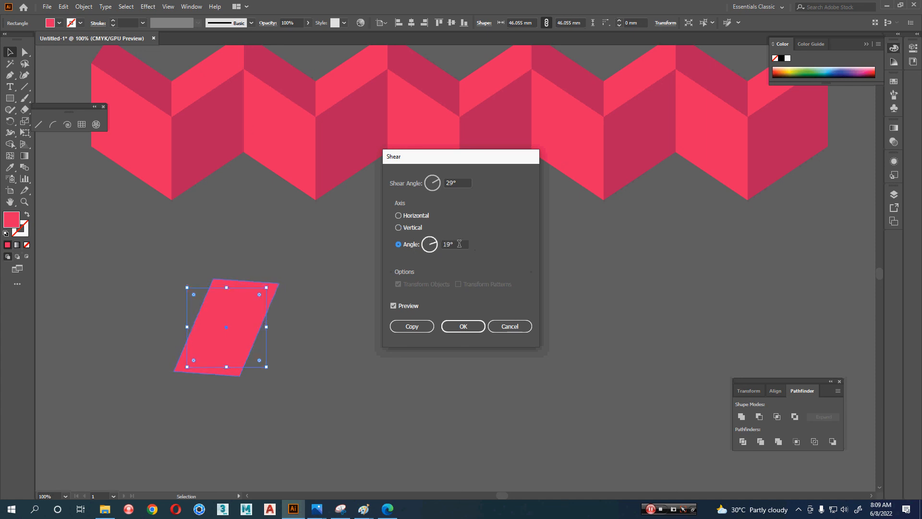
{"action": "scroll", "coordinate": [459, 243], "scroll_direction": "up", "scroll_amount": 20}
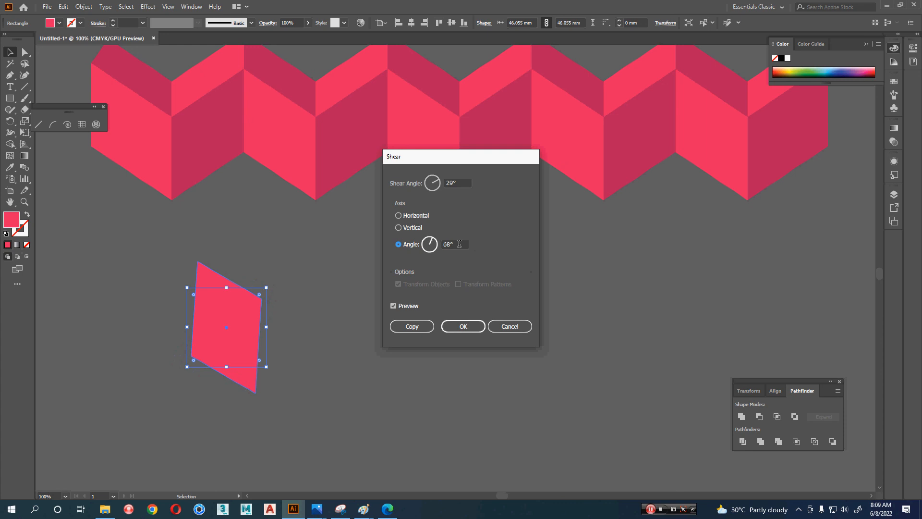
{"action": "scroll", "coordinate": [459, 244], "scroll_direction": "up", "scroll_amount": 20}
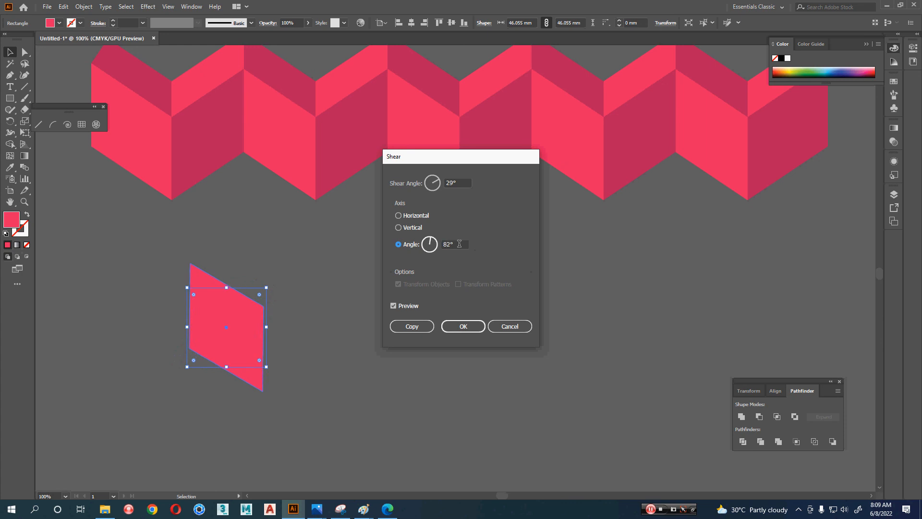
Compare the horizontal axis with the vertical one, and create a sheared copy of the square along the vertical axis
{"action": "left_click", "coordinate": [398, 227]}
{"action": "left_click", "coordinate": [399, 216]}
{"action": "left_click", "coordinate": [400, 228]}
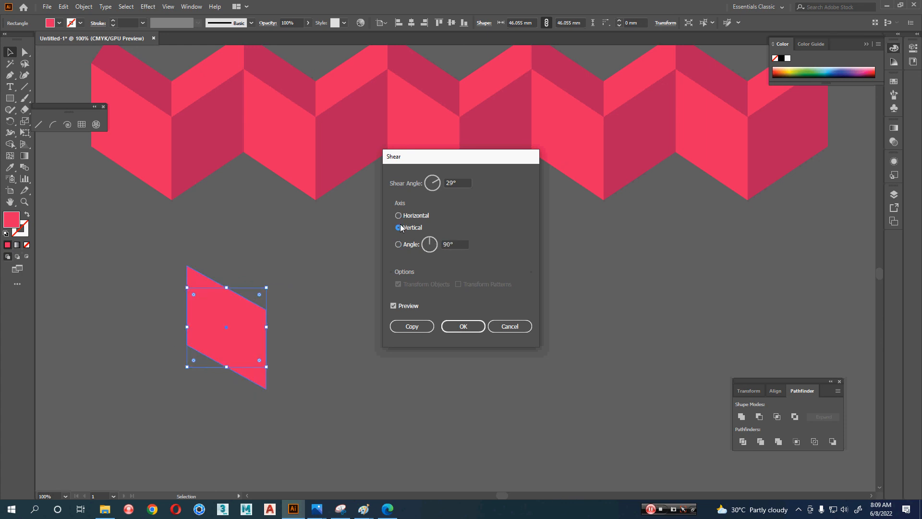
{"action": "left_click", "coordinate": [425, 330]}
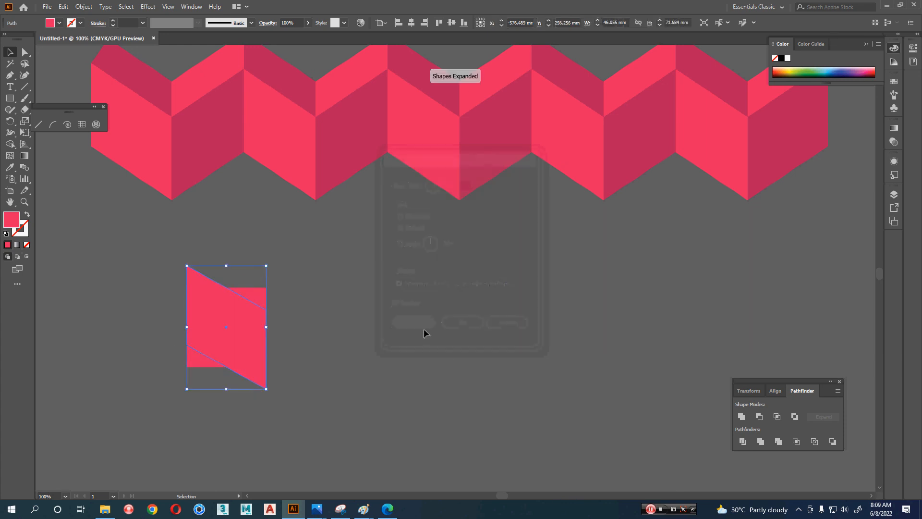
Move the sheared copy to the right of the original square and delete the square
{"action": "left_click_drag", "start_coordinate": [249, 336], "coordinate": [330, 346]}
{"action": "left_click", "coordinate": [226, 314]}
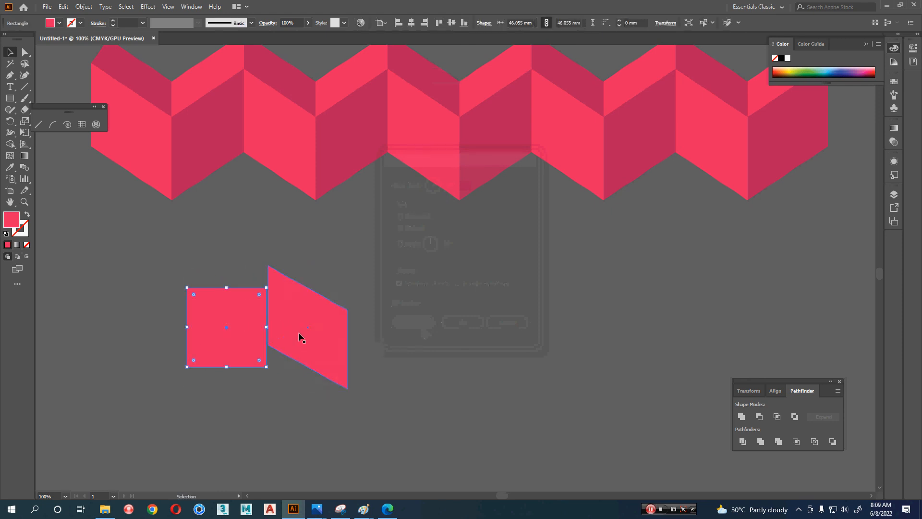
{"action": "key", "text": "backslash"}
{"action": "key", "text": "Delete"}
{"action": "key", "text": "v"}
Duplicate the sheared panel directly to its left and reflect the duplicate across the vertical axis to form a peak
{"action": "left_click", "coordinate": [320, 330]}
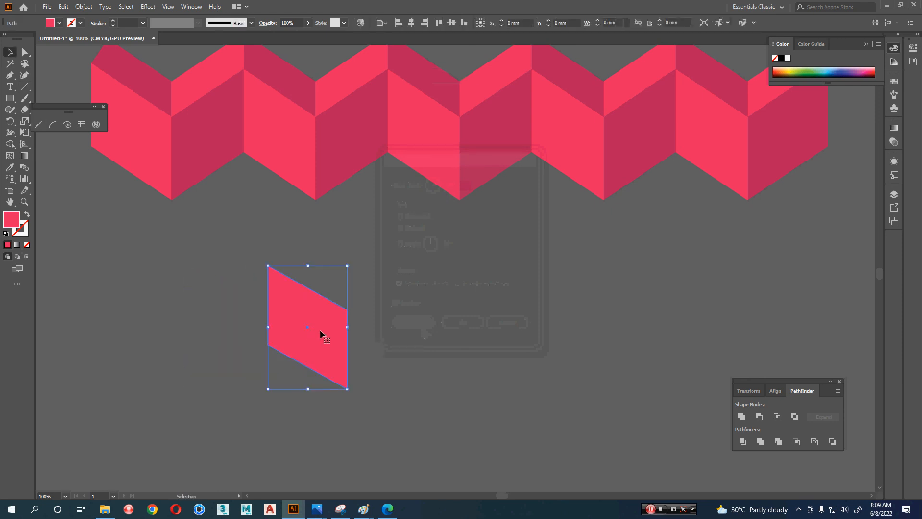
{"action": "left_click_drag", "start_coordinate": [320, 329], "coordinate": [240, 333]}
{"action": "right_click", "coordinate": [257, 334]}
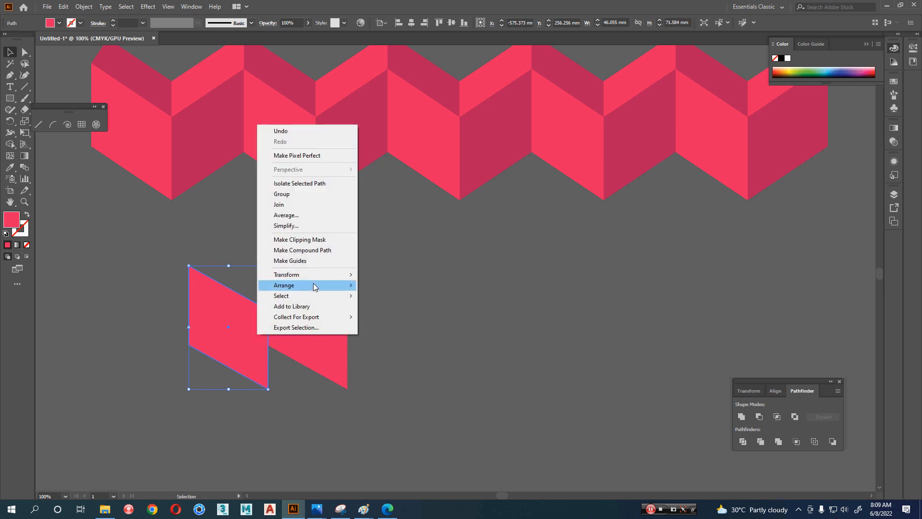
{"action": "mouse_move", "coordinate": [314, 280]}
{"action": "left_click", "coordinate": [426, 311]}
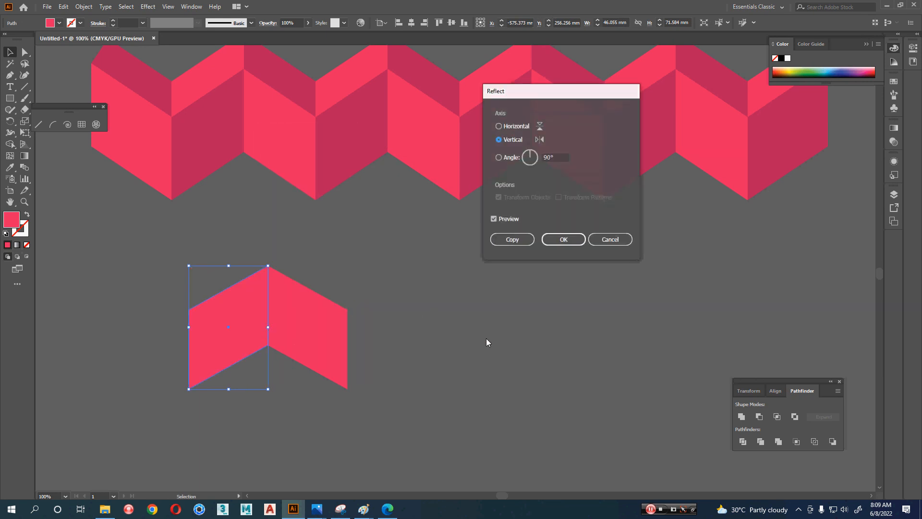
{"action": "left_click", "coordinate": [565, 239]}
{"action": "left_click", "coordinate": [541, 329]}
{"action": "left_click", "coordinate": [268, 319]}
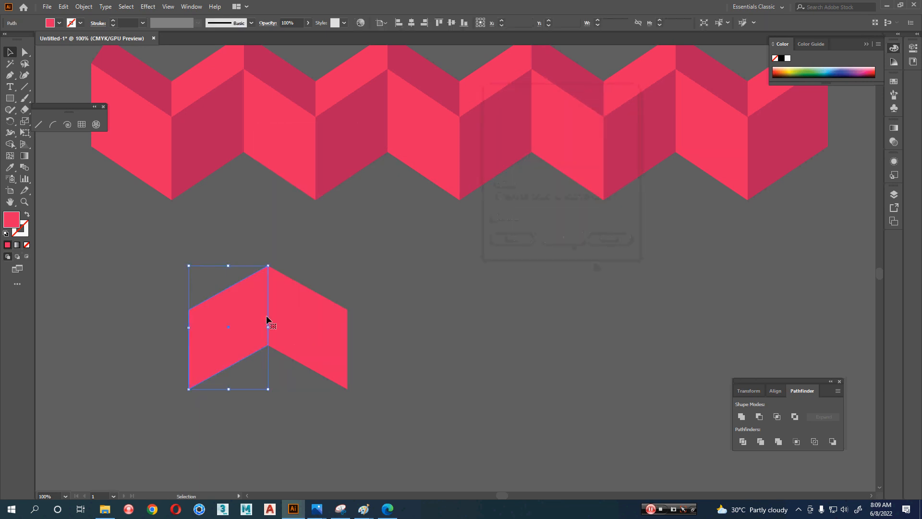
Recolor the right panel of the peak with the dark crimson sampled from the folded band above
{"action": "key", "text": "i"}
{"action": "key", "text": "v"}
{"action": "left_click", "coordinate": [409, 311]}
{"action": "left_click", "coordinate": [322, 308]}
{"action": "key", "text": "i"}
{"action": "left_click", "coordinate": [358, 161]}
{"action": "key", "text": "v"}
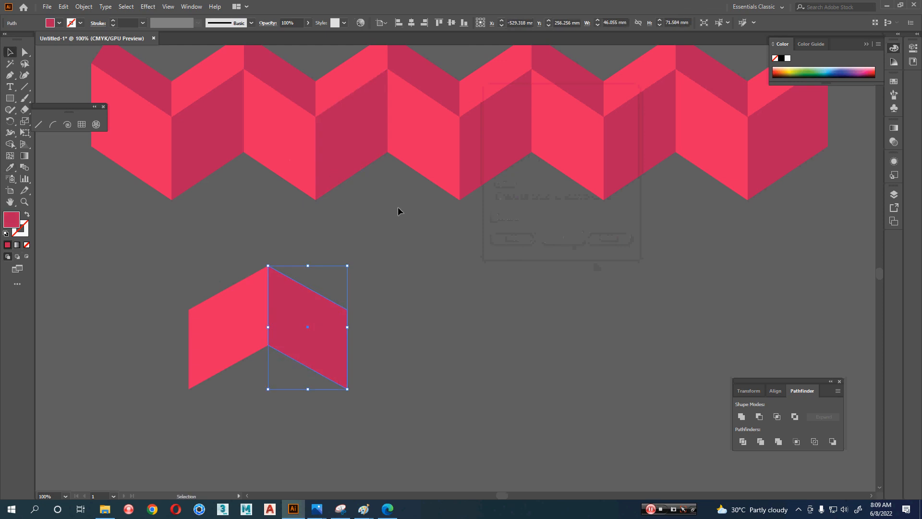
Duplicate the two-tone panel pair edge to edge on its right and repeat the copy twice for a four-pair zigzag
{"action": "left_click", "coordinate": [454, 374]}
{"action": "left_click_drag", "start_coordinate": [407, 260], "coordinate": [387, 358]}
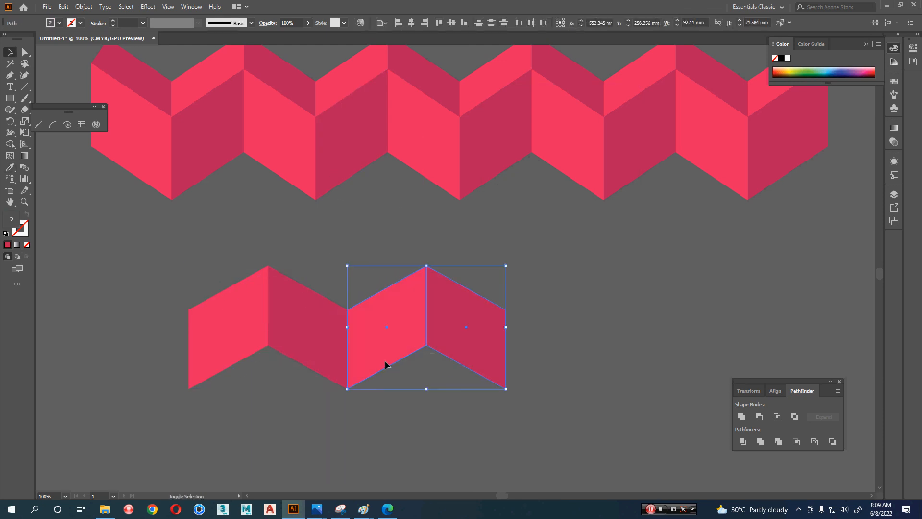
{"action": "key", "text": "ctrl+d"}
{"action": "key", "text": "ctrl+d"}
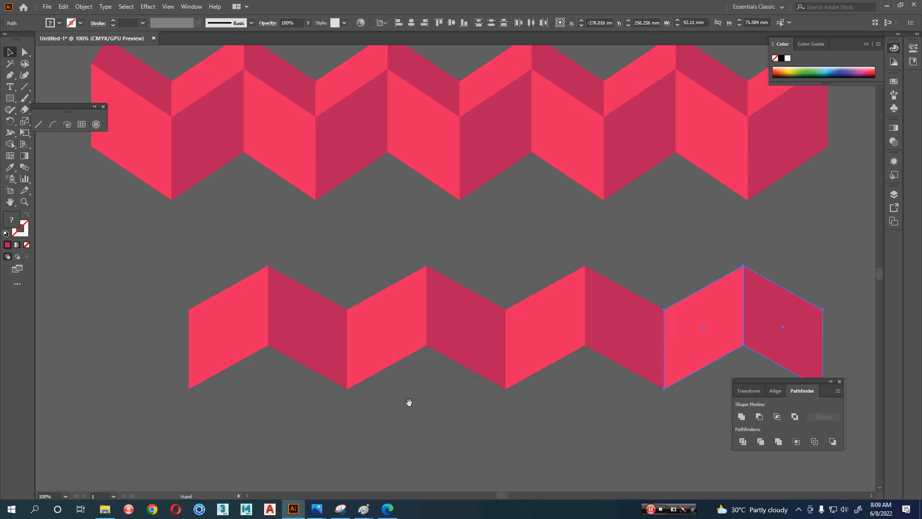
Draw a square about 51 mm wide below the four-pair zigzag and fill it with the band's bright pink
{"action": "left_click_drag", "start_coordinate": [407, 403], "coordinate": [371, 348]}
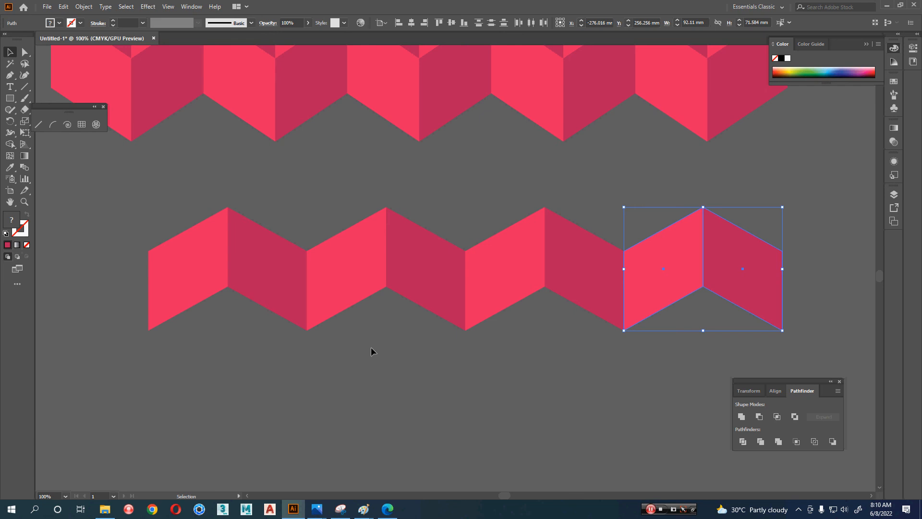
{"action": "left_click_drag", "start_coordinate": [450, 386], "coordinate": [409, 299]}
{"action": "left_click", "coordinate": [412, 367]}
{"action": "left_click", "coordinate": [10, 98]}
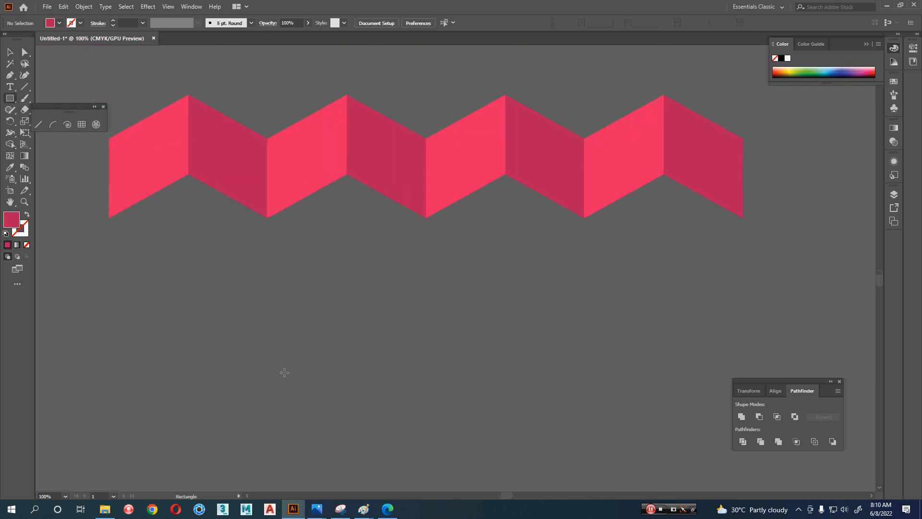
{"action": "left_click_drag", "start_coordinate": [219, 290], "coordinate": [308, 379]}
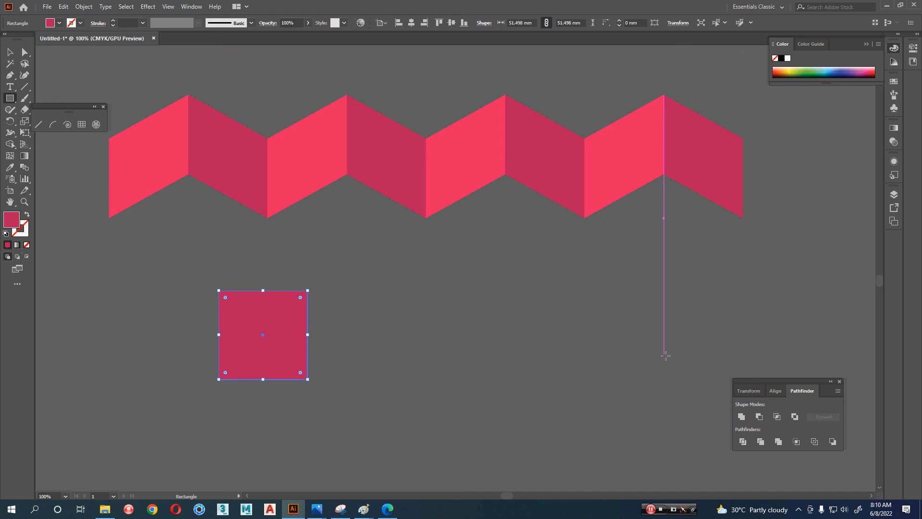
{"action": "key", "text": "v"}
{"action": "key", "text": "i"}
{"action": "left_click", "coordinate": [272, 206]}
{"action": "key", "text": "v"}
{"action": "left_click_drag", "start_coordinate": [414, 322], "coordinate": [426, 298]}
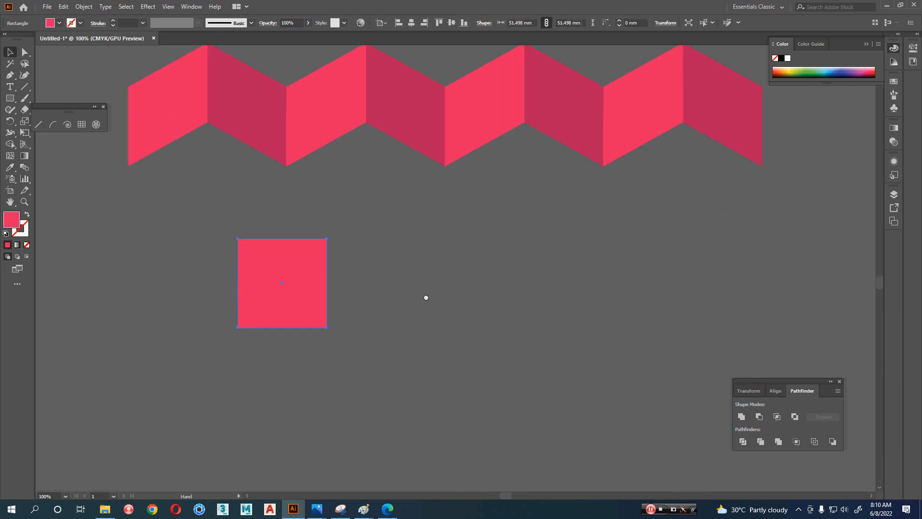
Shear the new square by 30° along the vertical axis after comparing it with the horizontal axis in the preview
{"action": "right_click", "coordinate": [397, 290]}
{"action": "left_click", "coordinate": [355, 227]}
{"action": "right_click", "coordinate": [424, 325]}
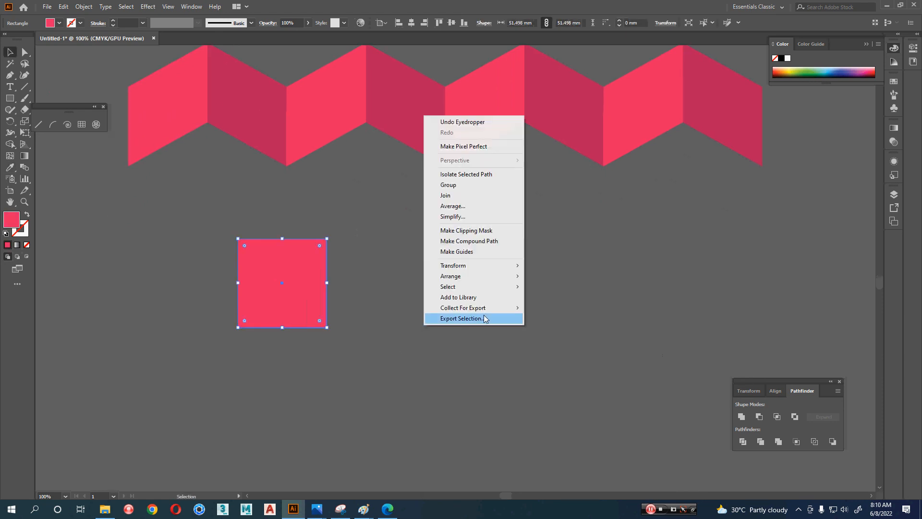
{"action": "mouse_move", "coordinate": [499, 267]}
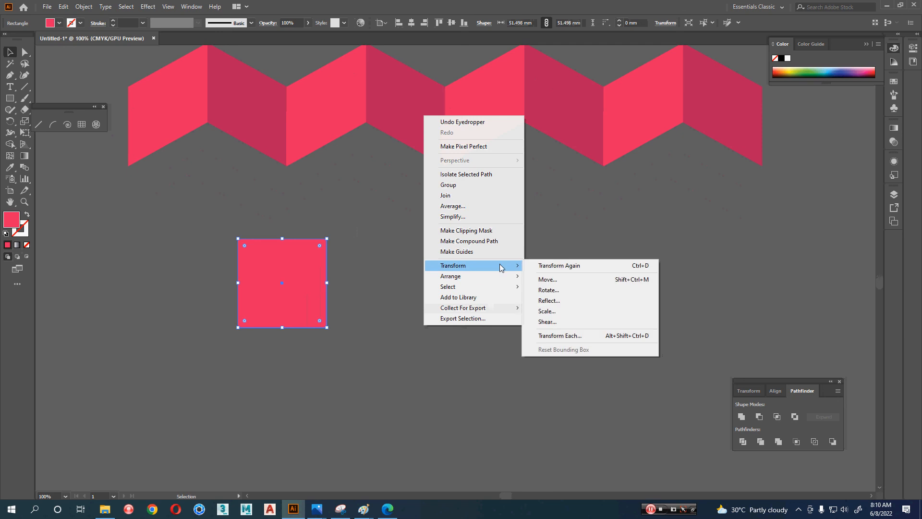
{"action": "left_click", "coordinate": [599, 322]}
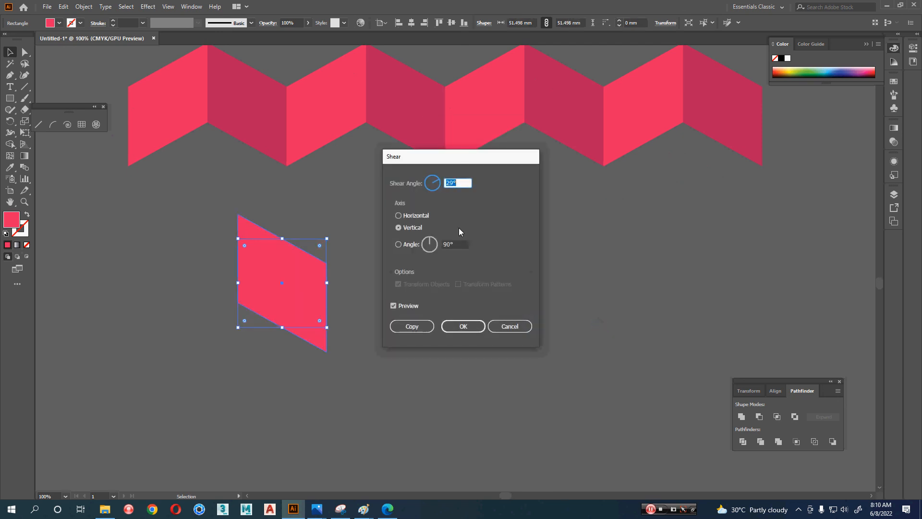
{"action": "key", "text": "Up"}
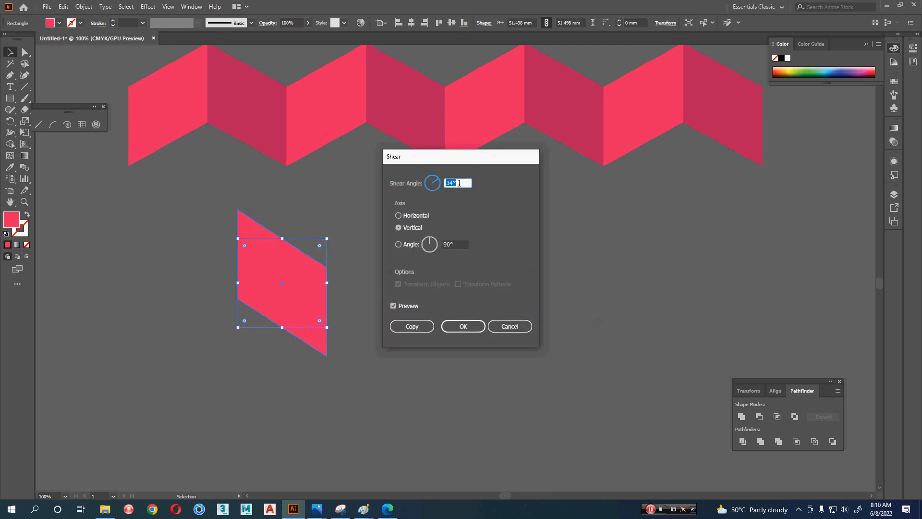
{"action": "left_click", "coordinate": [418, 215]}
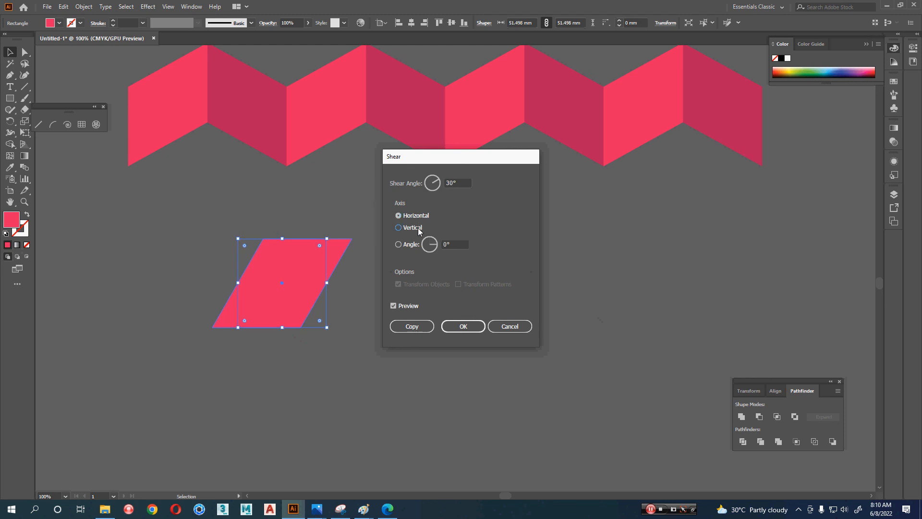
{"action": "left_click", "coordinate": [419, 228]}
{"action": "left_click", "coordinate": [420, 215]}
{"action": "left_click", "coordinate": [413, 227]}
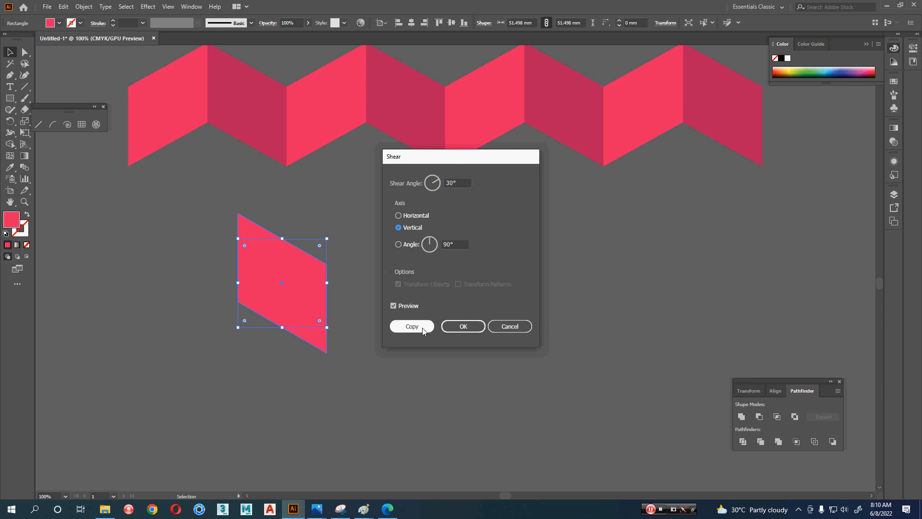
{"action": "left_click", "coordinate": [484, 325]}
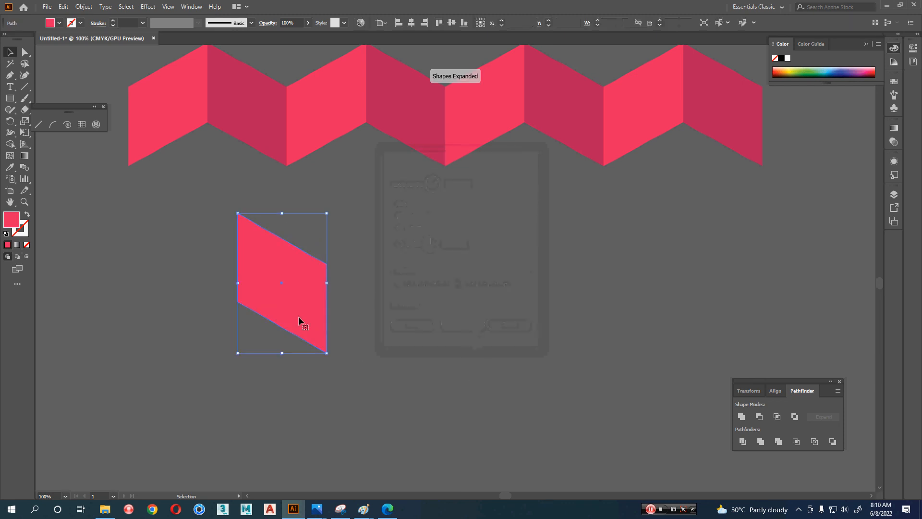
Duplicate the sheared panel to its left, reflect the duplicate across the vertical axis, and join it to the original's edge
{"action": "left_click_drag", "start_coordinate": [290, 297], "coordinate": [256, 302]}
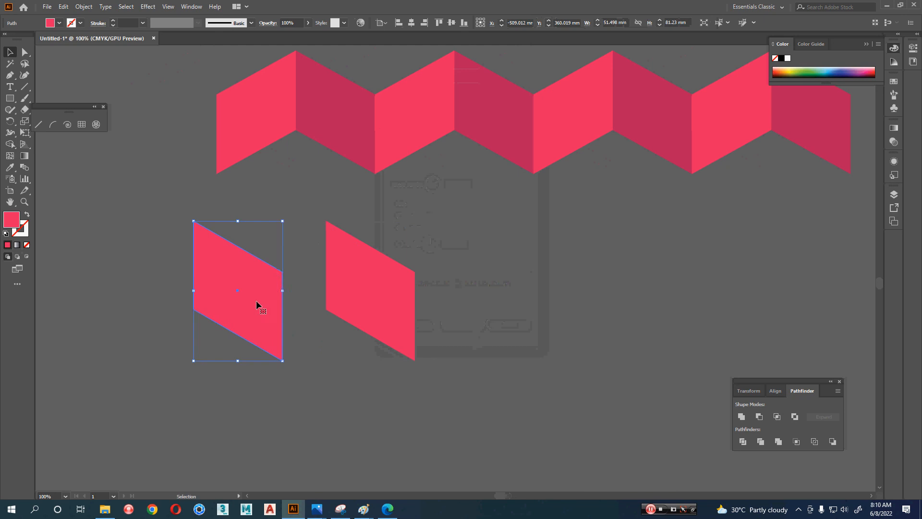
{"action": "right_click", "coordinate": [256, 301]}
{"action": "mouse_move", "coordinate": [322, 245]}
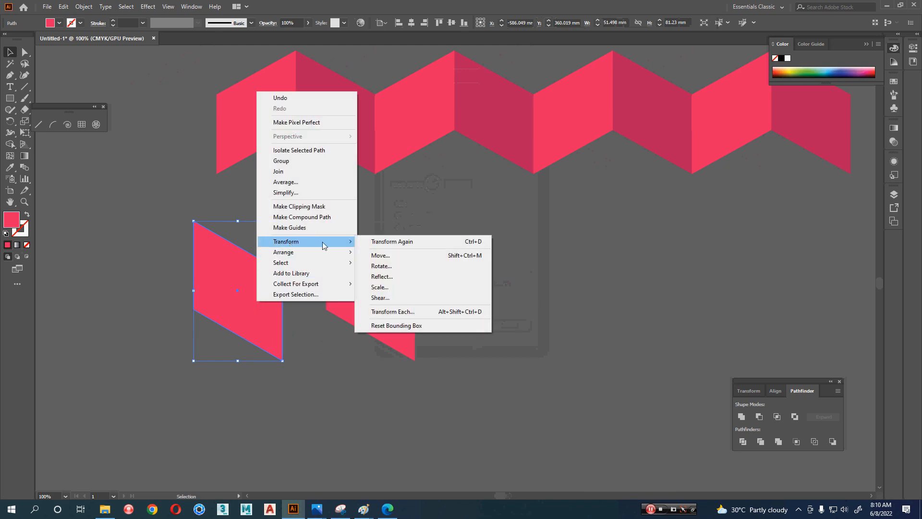
{"action": "left_click", "coordinate": [417, 276]}
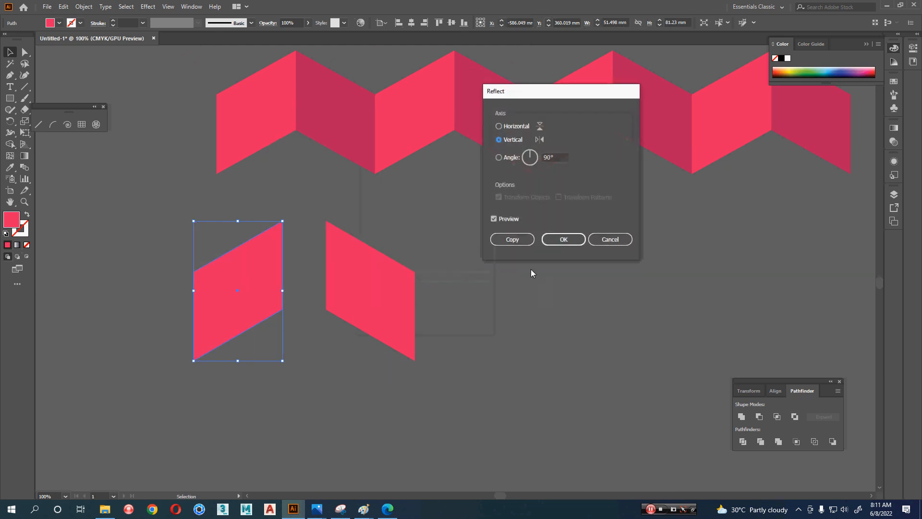
{"action": "left_click", "coordinate": [560, 240]}
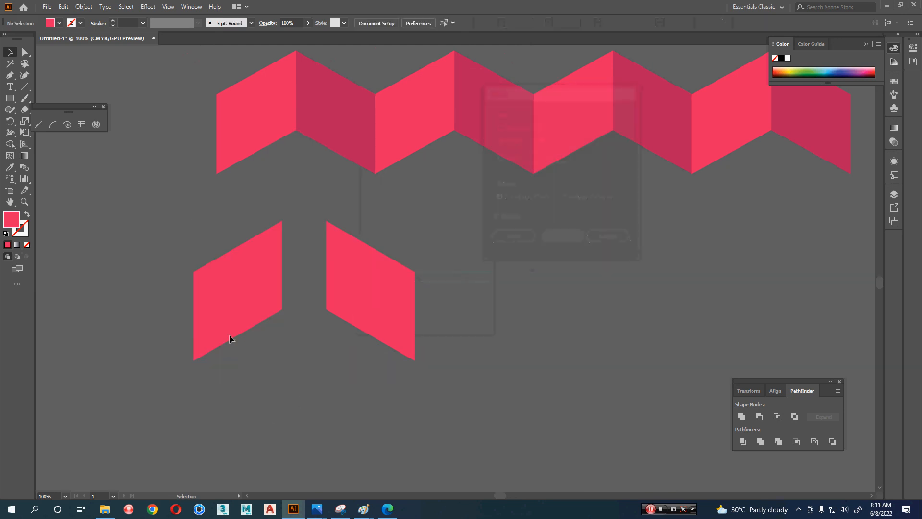
{"action": "left_click_drag", "start_coordinate": [229, 335], "coordinate": [280, 315]}
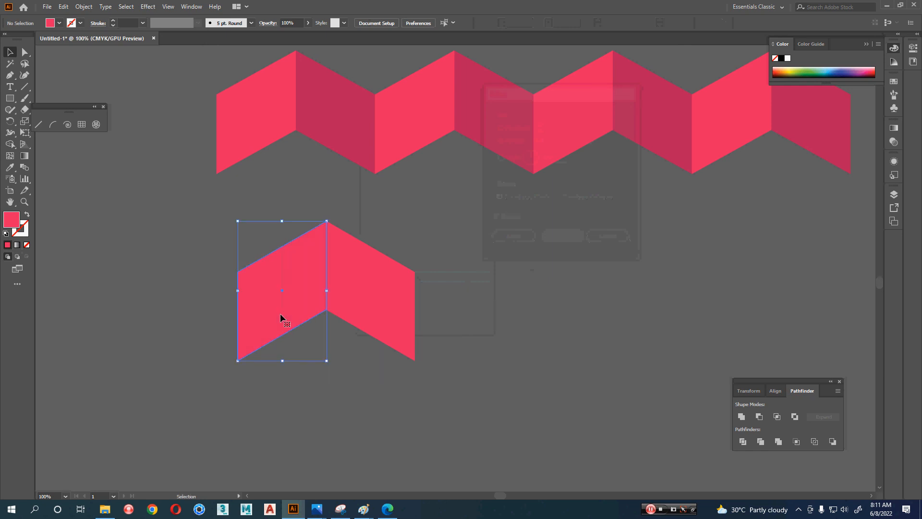
Recolor the left panel of the new pair with the dark crimson sampled from the zigzag above
{"action": "key", "text": "i"}
{"action": "left_click", "coordinate": [315, 118]}
{"action": "key", "text": "v"}
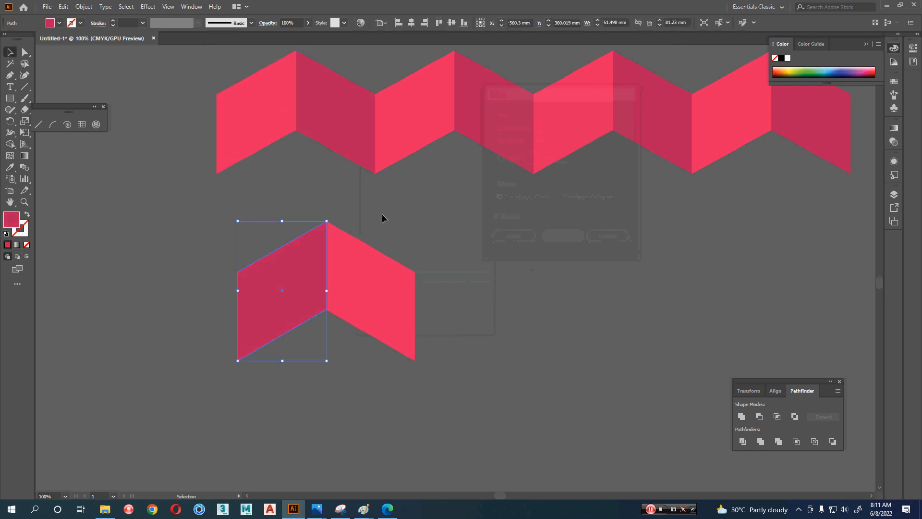
Duplicate the new panel pair edge to edge on its right and repeat the copy three times for a five-pair zigzag
{"action": "left_click", "coordinate": [492, 280]}
{"action": "left_click_drag", "start_coordinate": [494, 282], "coordinate": [365, 246]}
{"action": "left_click_drag", "start_coordinate": [343, 194], "coordinate": [115, 317]}
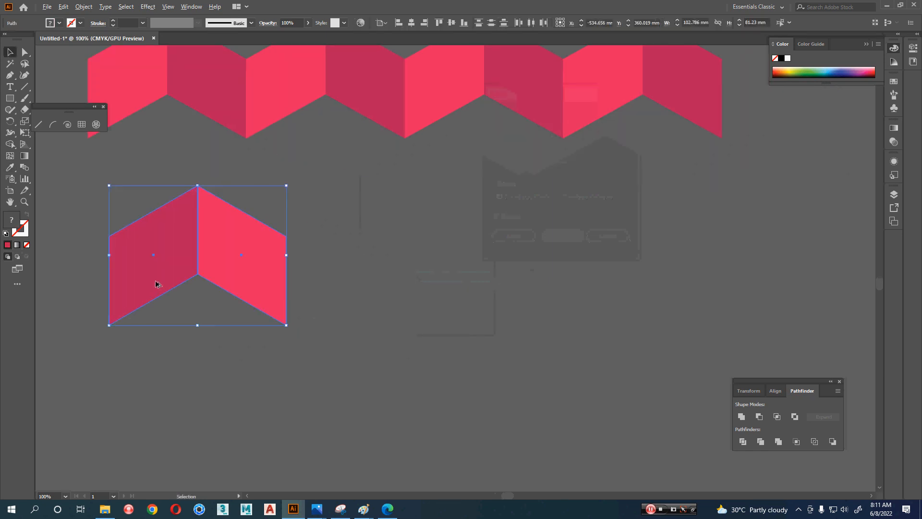
{"action": "left_click_drag", "start_coordinate": [144, 274], "coordinate": [320, 323]}
{"action": "scroll", "coordinate": [360, 381], "scroll_direction": "down", "scroll_amount": 1}
{"action": "key", "text": "ctrl+d"}
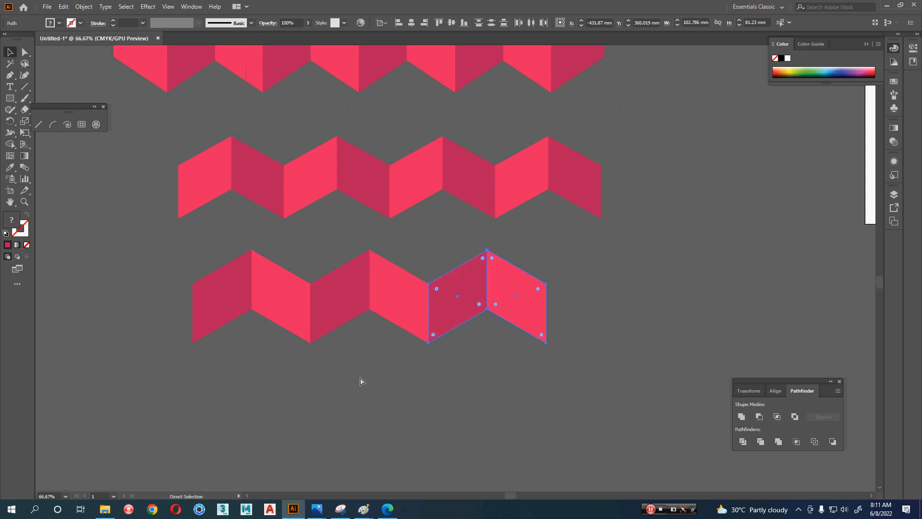
{"action": "key", "text": "ctrl+d"}
{"action": "key", "text": "ctrl+d"}
{"action": "left_click", "coordinate": [430, 399]}
{"action": "left_click_drag", "start_coordinate": [429, 400], "coordinate": [373, 361]}
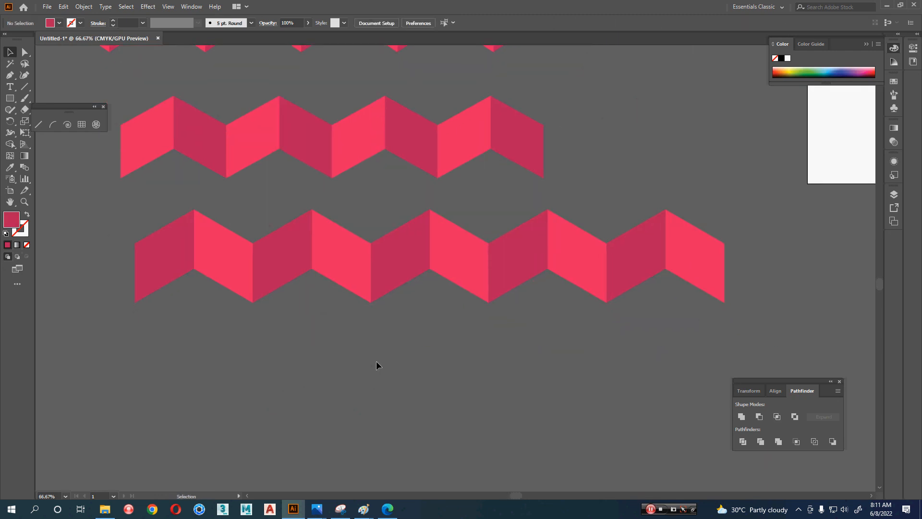
Check the reference chevron pattern in Photos and return to the topmost folded band in Illustrator
{"action": "key", "text": "alt+Tab"}
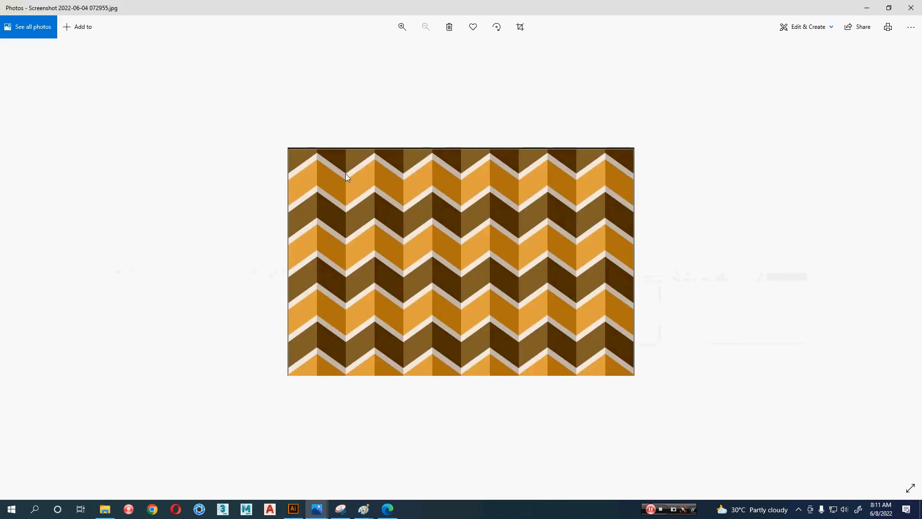
{"action": "key", "text": "alt+Tab"}
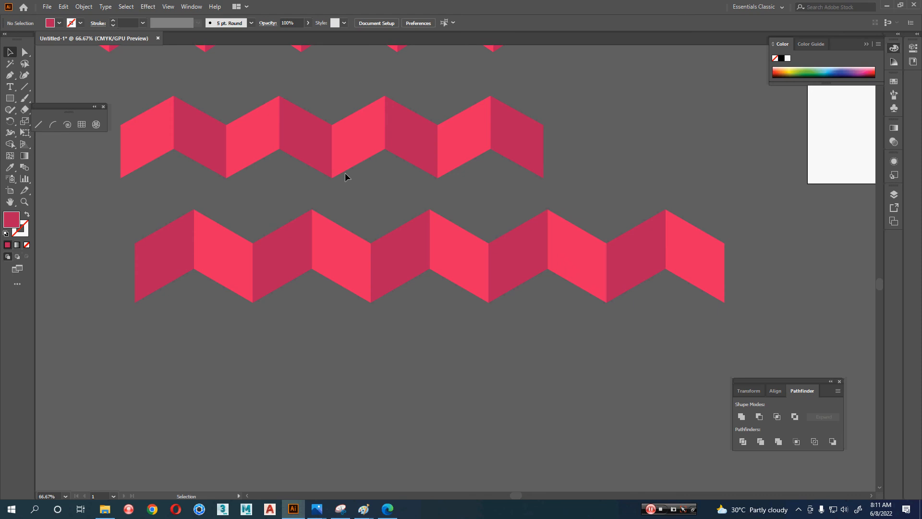
{"action": "left_click_drag", "start_coordinate": [345, 172], "coordinate": [376, 373]}
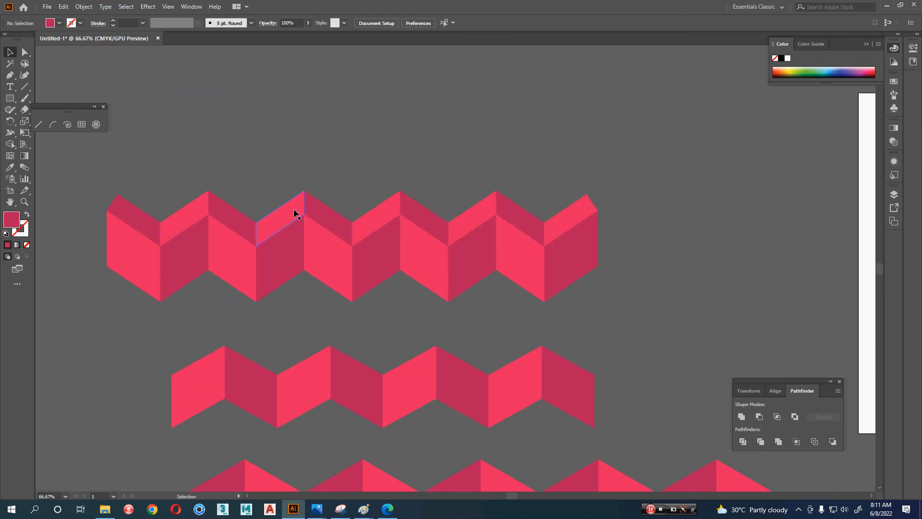
{"action": "left_click_drag", "start_coordinate": [286, 194], "coordinate": [317, 263]}
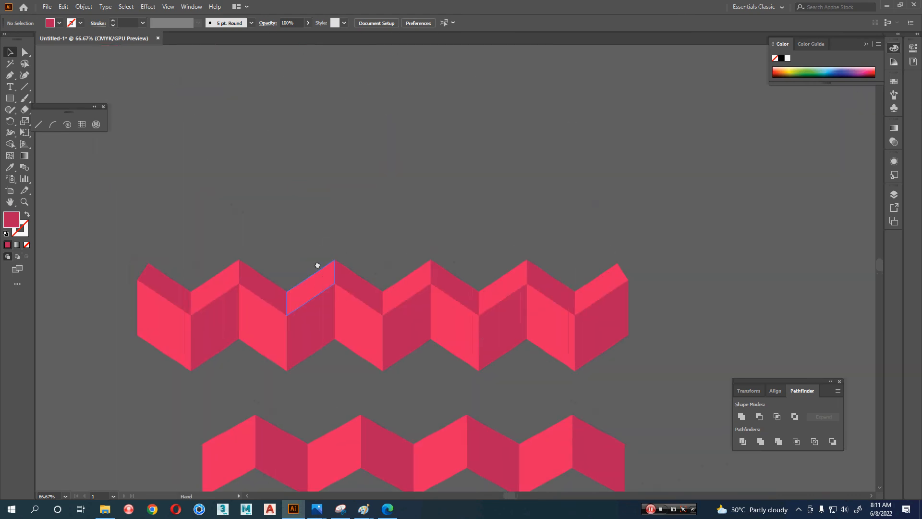
Draw a horizontal line about 428 mm long above the topmost folded band, spanning its full width
{"action": "left_click", "coordinate": [38, 124]}
{"action": "left_click_drag", "start_coordinate": [138, 186], "coordinate": [628, 187]}
{"action": "key", "text": "v"}
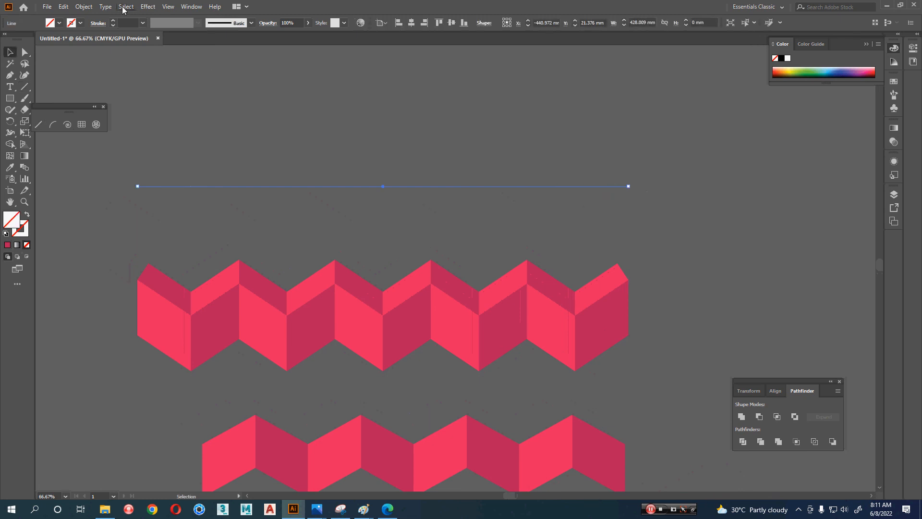
Give the horizontal line a white stroke in place of its empty stroke
{"action": "left_click", "coordinate": [25, 234]}
{"action": "left_click", "coordinate": [8, 245]}
{"action": "double_click", "coordinate": [19, 235]}
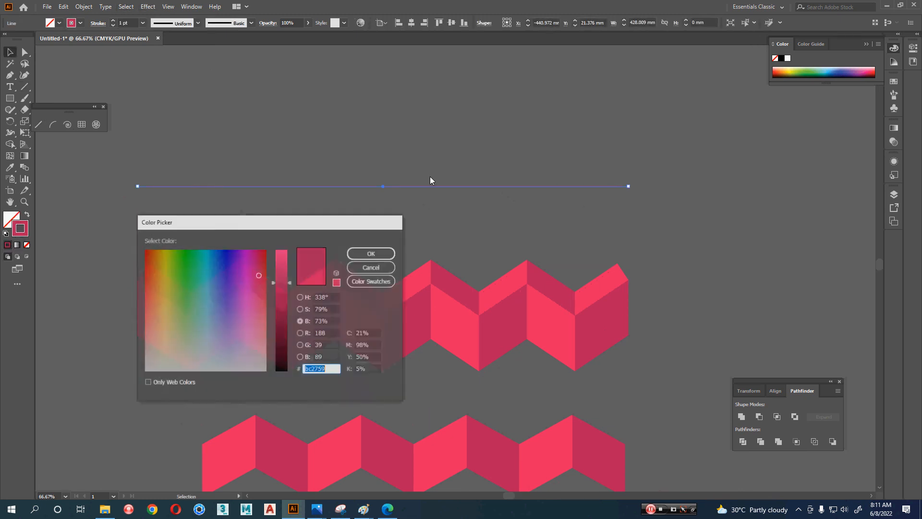
{"action": "left_click_drag", "start_coordinate": [243, 287], "coordinate": [267, 387]}
{"action": "left_click_drag", "start_coordinate": [281, 283], "coordinate": [282, 248]}
{"action": "left_click", "coordinate": [371, 253]}
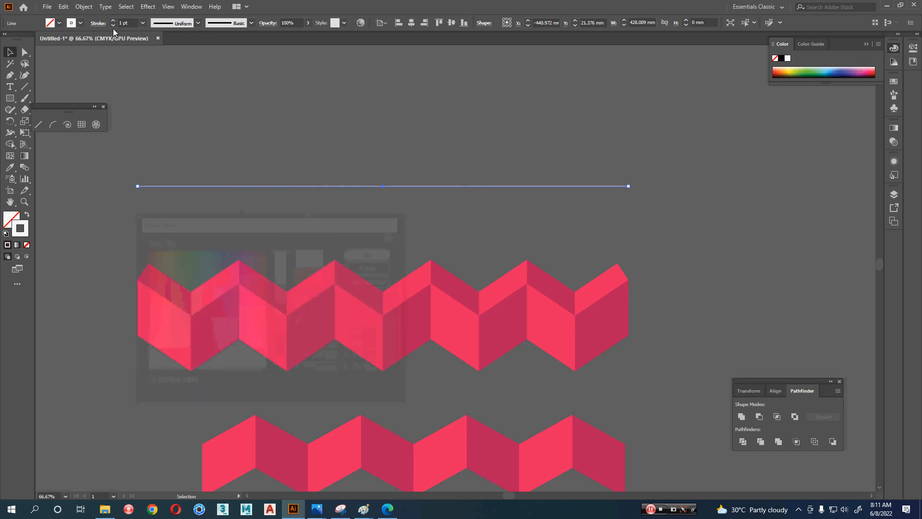
Check the reference chevron pattern in Photos, return to Illustrator and delete all the folded zigzag bands, keeping only the white line
{"action": "key", "text": "alt+Tab"}
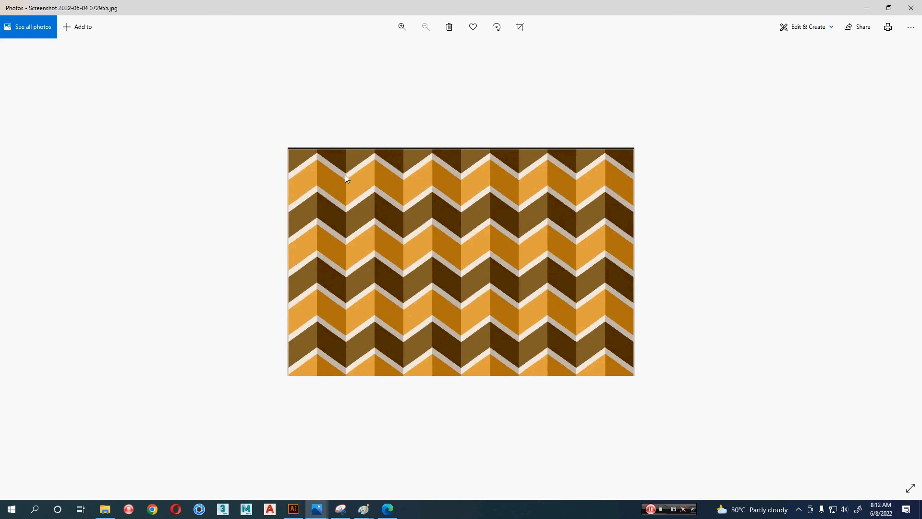
{"action": "key", "text": "alt+Tab"}
{"action": "left_click_drag", "start_coordinate": [302, 205], "coordinate": [302, 153]}
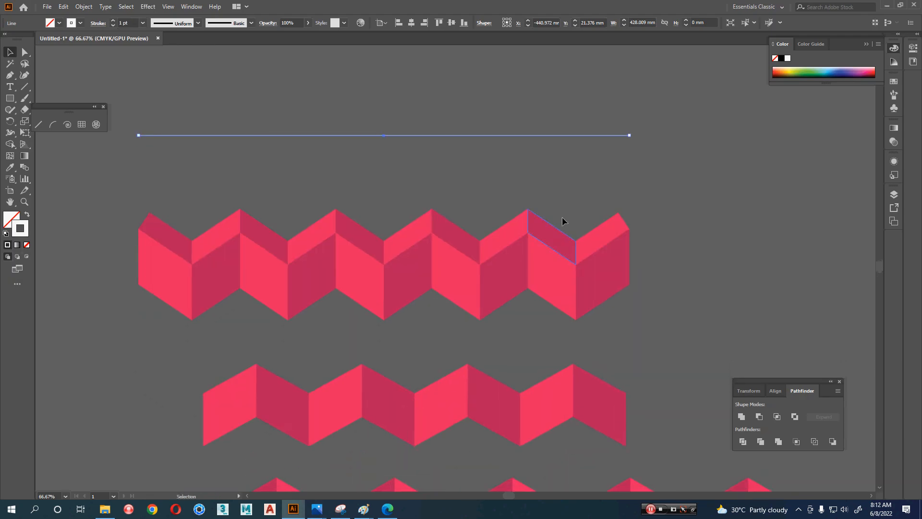
{"action": "scroll", "coordinate": [606, 214], "scroll_direction": "down", "scroll_amount": 2}
{"action": "left_click_drag", "start_coordinate": [643, 218], "coordinate": [621, 190]}
{"action": "left_click_drag", "start_coordinate": [696, 183], "coordinate": [189, 447]}
{"action": "key", "text": "Delete"}
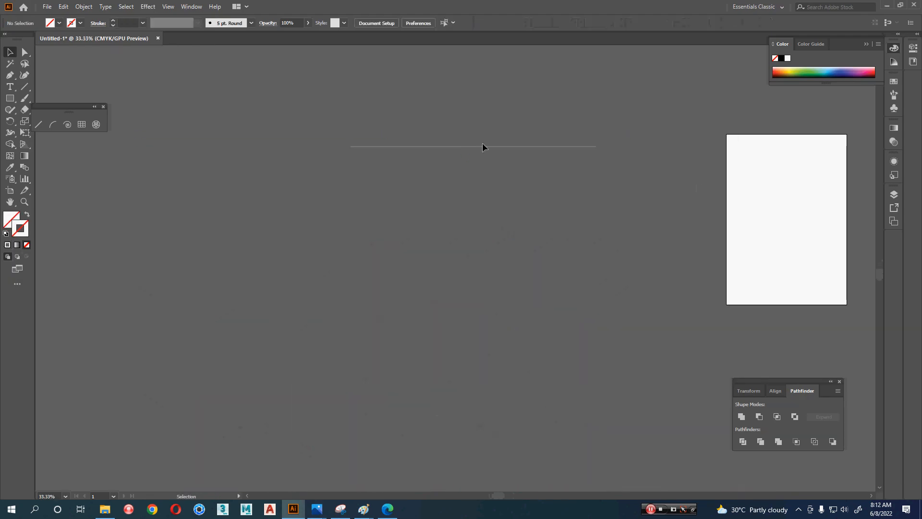
Move the white line farther from the artboard onto empty canvas and set its stroke weight to 10 pt
{"action": "left_click_drag", "start_coordinate": [493, 147], "coordinate": [512, 190]}
{"action": "scroll", "coordinate": [341, 187], "scroll_direction": "up", "scroll_amount": 2}
{"action": "scroll", "coordinate": [127, 23], "scroll_direction": "up", "scroll_amount": 9}
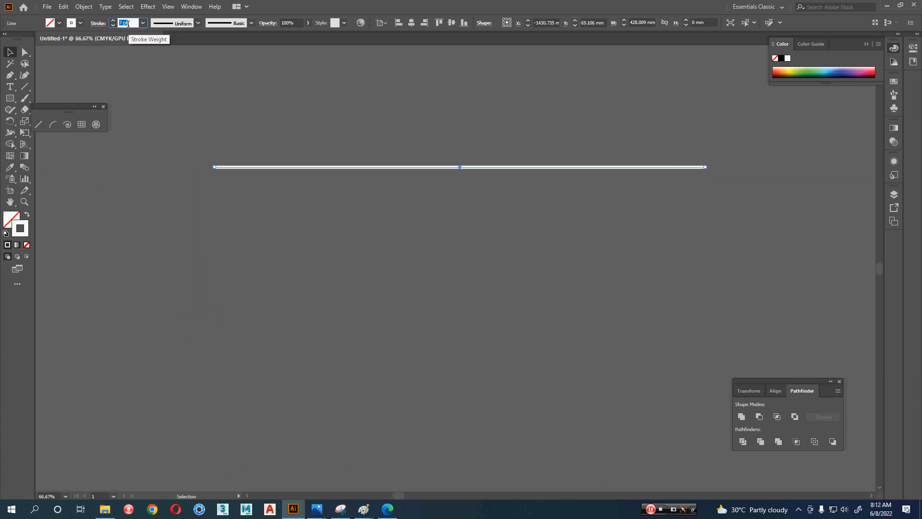
{"action": "left_click", "coordinate": [192, 103]}
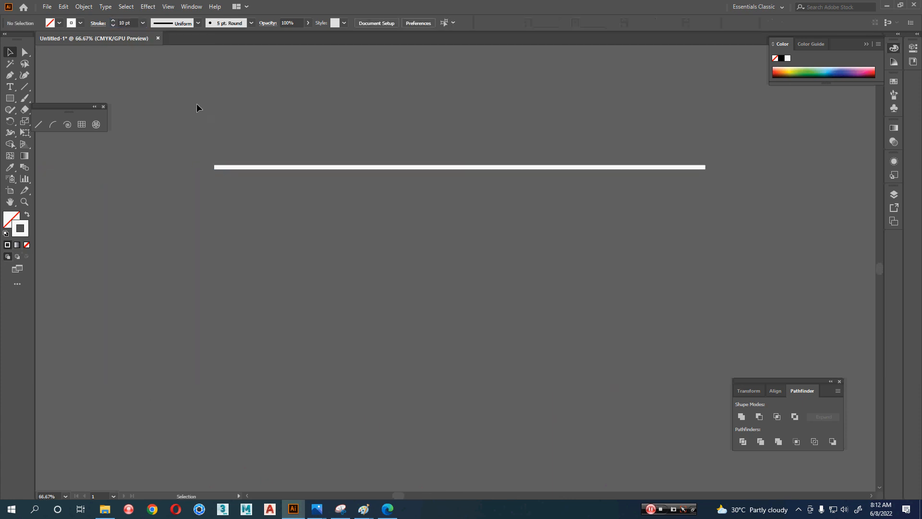
Compare with the reference chevron pattern in Photos and duplicate the white line in Illustrator about 72 mm below the original
{"action": "key", "text": "alt+Tab"}
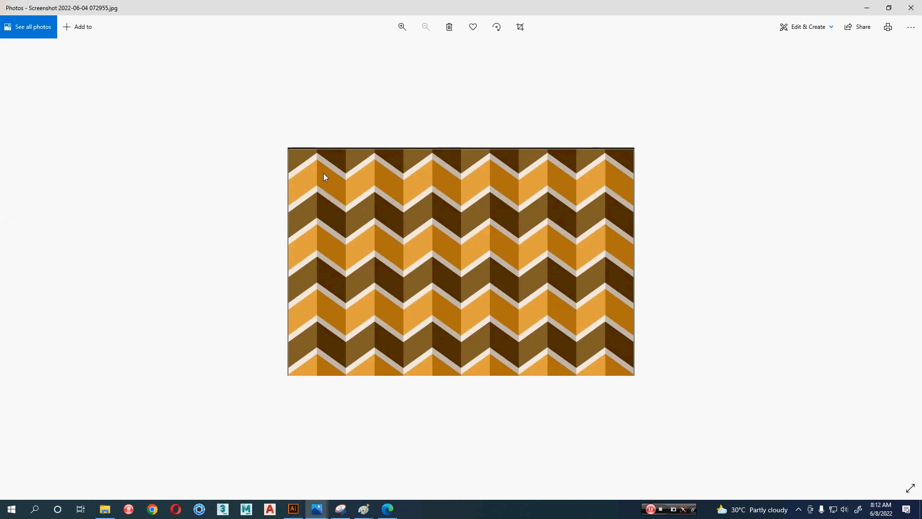
{"action": "key", "text": "alt+Tab"}
{"action": "left_click_drag", "start_coordinate": [368, 168], "coordinate": [371, 250]}
Set the lower line's stroke weight to 102 pt and deselect it
{"action": "left_click", "coordinate": [127, 23]}
{"action": "key", "text": "Up"}
{"action": "key", "text": "Up"}
{"action": "key", "text": "Up"}
{"action": "key", "text": "Up"}
{"action": "key", "text": "Up"}
{"action": "key", "text": "Up"}
{"action": "key", "text": "Up"}
{"action": "key", "text": "Up"}
{"action": "key", "text": "Up"}
{"action": "key", "text": "Up"}
{"action": "key", "text": "Up"}
{"action": "key", "text": "Up"}
{"action": "key", "text": "Up"}
{"action": "key", "text": "Up"}
{"action": "key", "text": "Up"}
{"action": "key", "text": "Up"}
{"action": "key", "text": "Up"}
{"action": "key", "text": "Up"}
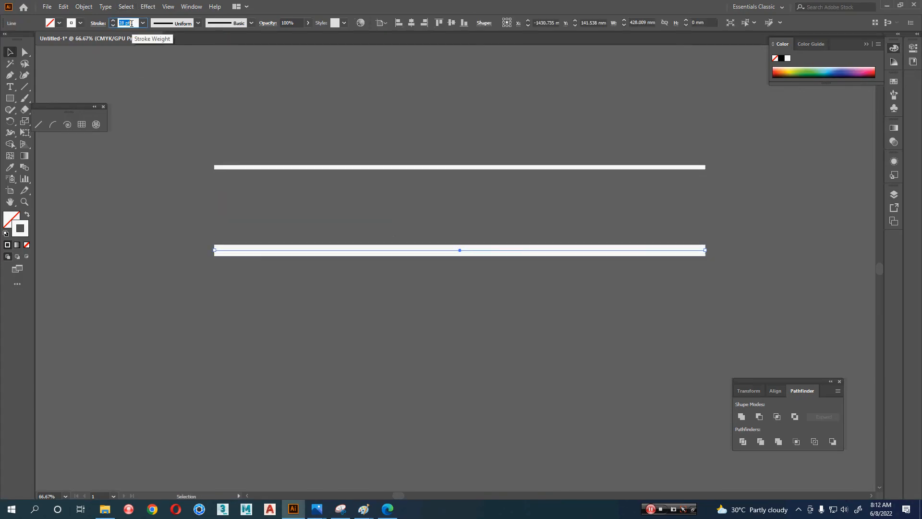
{"action": "key", "text": "Up"}
{"action": "key", "text": "Up"}
{"action": "key", "text": "Up"}
{"action": "key", "text": "Up"}
{"action": "key", "text": "Up"}
{"action": "key", "text": "Up"}
{"action": "key", "text": "Up"}
{"action": "key", "text": "Up"}
{"action": "key", "text": "Up"}
{"action": "key", "text": "Up"}
{"action": "key", "text": "Up"}
{"action": "key", "text": "Up"}
{"action": "key", "text": "Up"}
{"action": "key", "text": "Up"}
{"action": "key", "text": "Up"}
{"action": "key", "text": "Up"}
{"action": "key", "text": "Up"}
{"action": "key", "text": "Up"}
{"action": "key", "text": "Up"}
{"action": "key", "text": "Up"}
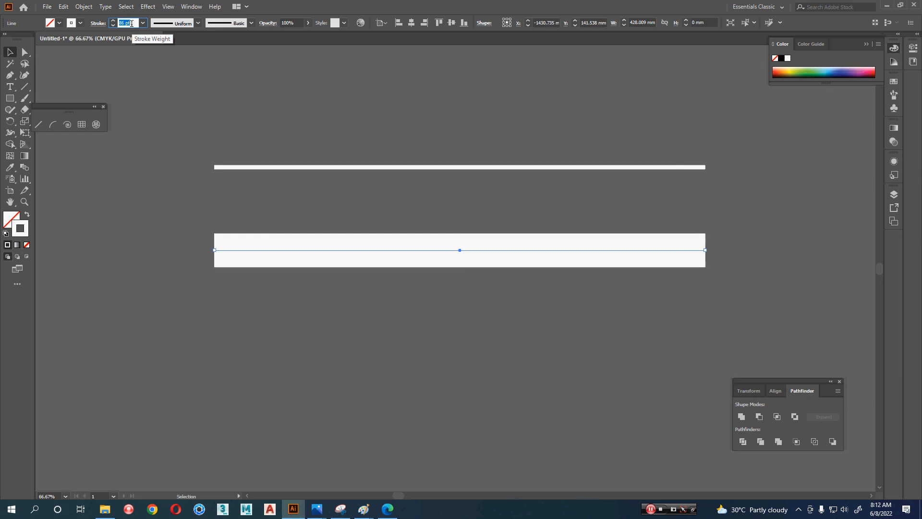
{"action": "key", "text": "Up"}
{"action": "key", "text": "Up"}
{"action": "key", "text": "Up"}
{"action": "key", "text": "Up"}
{"action": "key", "text": "Up"}
{"action": "key", "text": "Up"}
{"action": "key", "text": "Up"}
{"action": "key", "text": "Up"}
{"action": "key", "text": "Up"}
{"action": "key", "text": "Up"}
{"action": "key", "text": "Up"}
{"action": "key", "text": "Up"}
{"action": "key", "text": "Up"}
{"action": "key", "text": "Up"}
{"action": "key", "text": "Up"}
{"action": "key", "text": "Up"}
{"action": "left_click", "coordinate": [282, 148]}
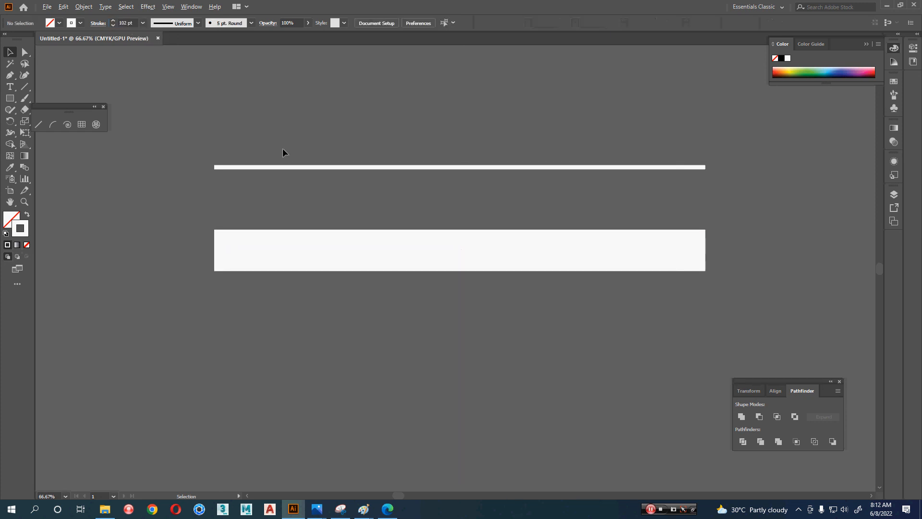
Check the reference in Photos, then apply a Zig Zag effect to both lines with 15 mm absolute size, 12 ridges per segment and corner points
{"action": "key", "text": "alt+Tab"}
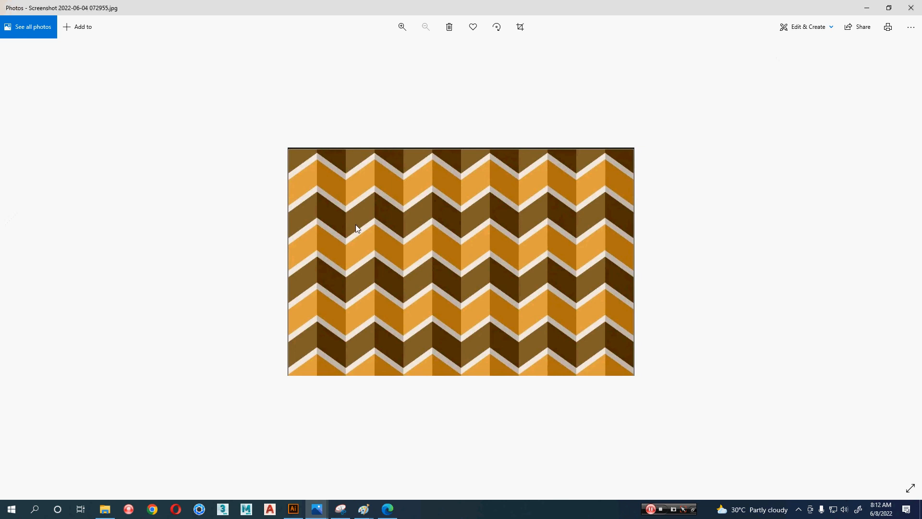
{"action": "key", "text": "alt+Tab"}
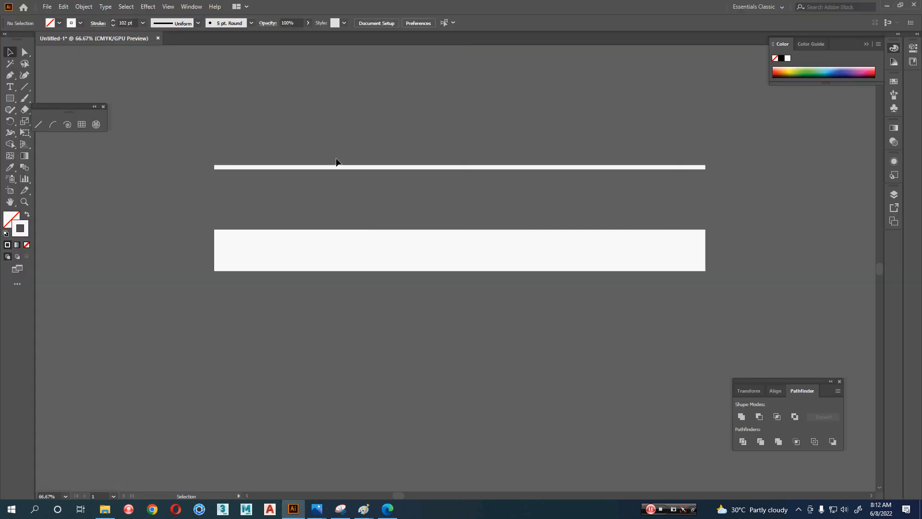
{"action": "left_click_drag", "start_coordinate": [349, 109], "coordinate": [356, 306]}
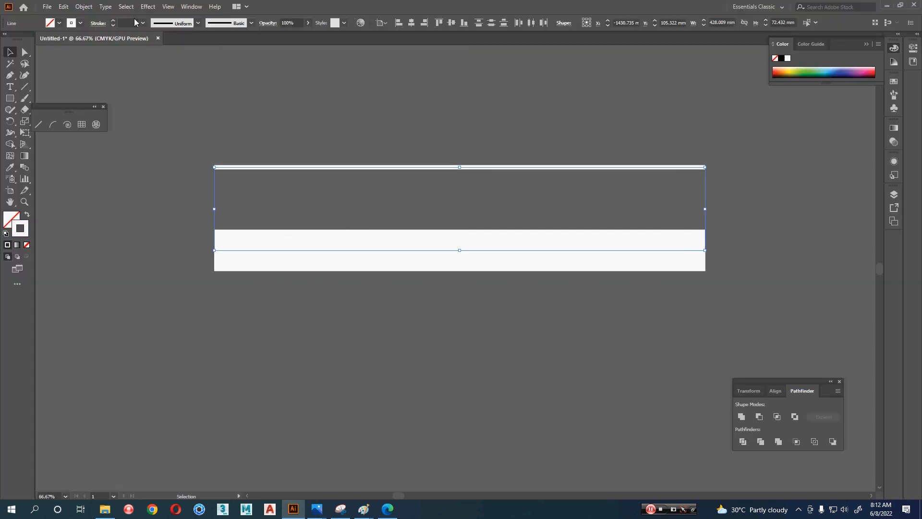
{"action": "left_click", "coordinate": [148, 6]}
{"action": "mouse_move", "coordinate": [192, 86]}
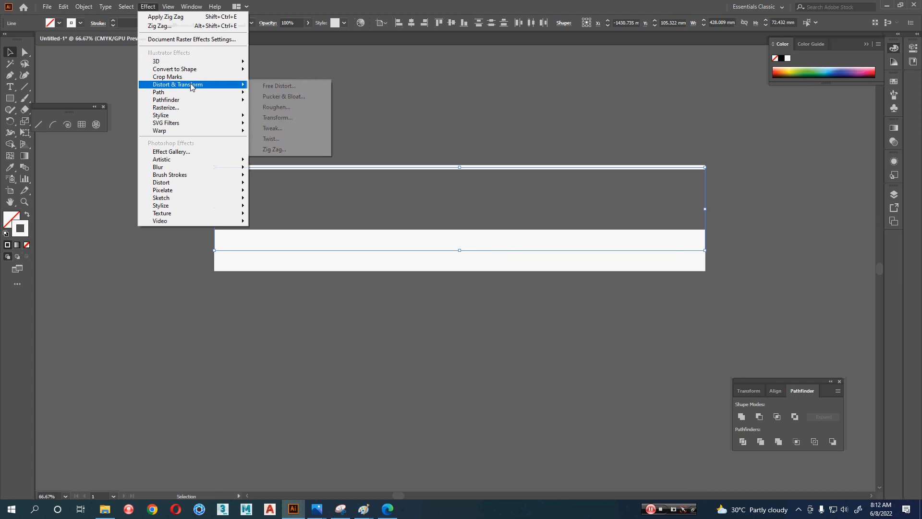
{"action": "left_click", "coordinate": [305, 149]}
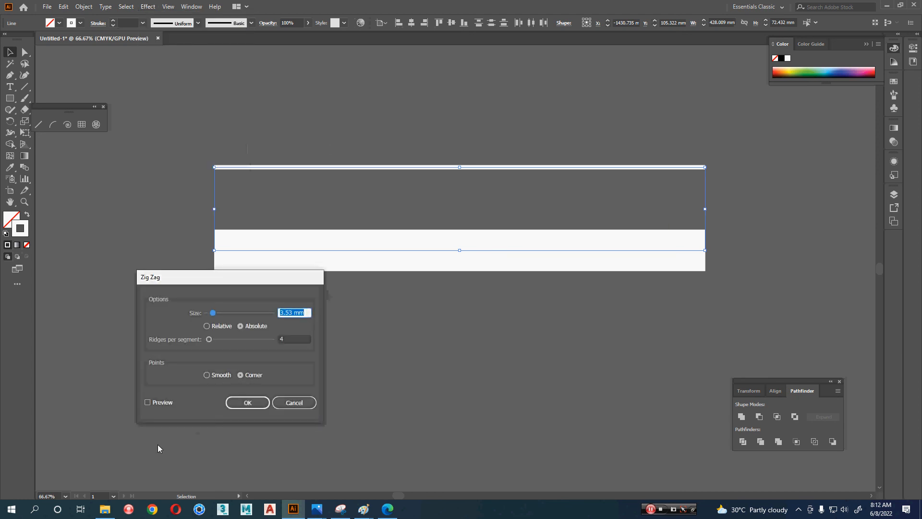
{"action": "left_click", "coordinate": [164, 403]}
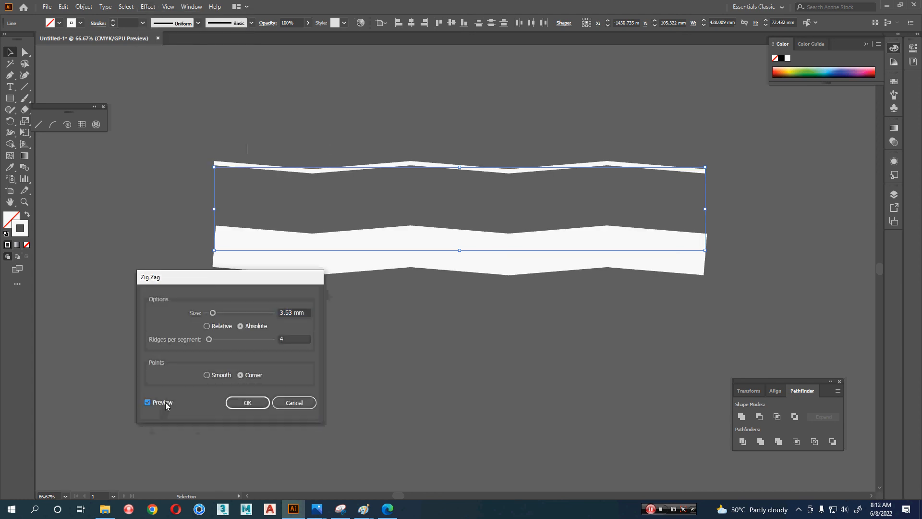
{"action": "left_click", "coordinate": [295, 337]}
{"action": "scroll", "coordinate": [295, 336], "scroll_direction": "up", "scroll_amount": 9}
{"action": "scroll", "coordinate": [295, 336], "scroll_direction": "down", "scroll_amount": 1}
{"action": "left_click", "coordinate": [299, 313]}
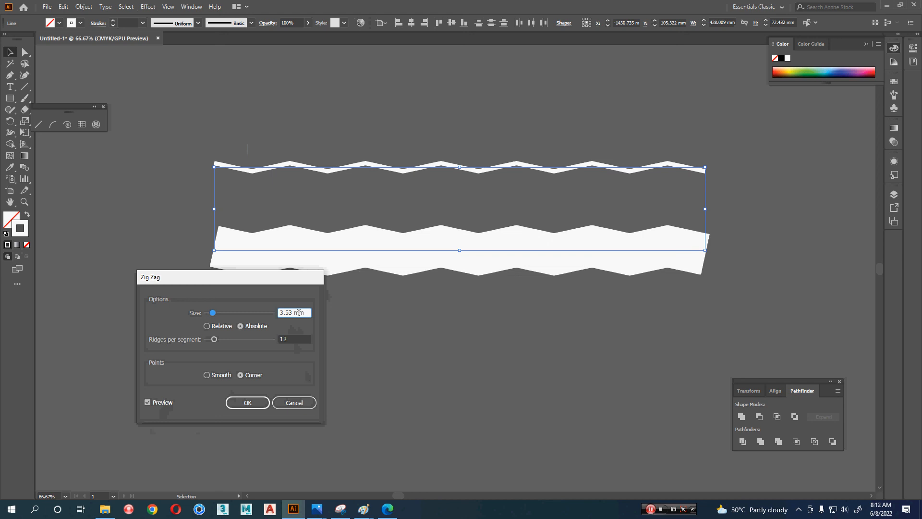
{"action": "scroll", "coordinate": [299, 312], "scroll_direction": "up", "scroll_amount": 7}
{"action": "scroll", "coordinate": [299, 313], "scroll_direction": "up", "scroll_amount": 5}
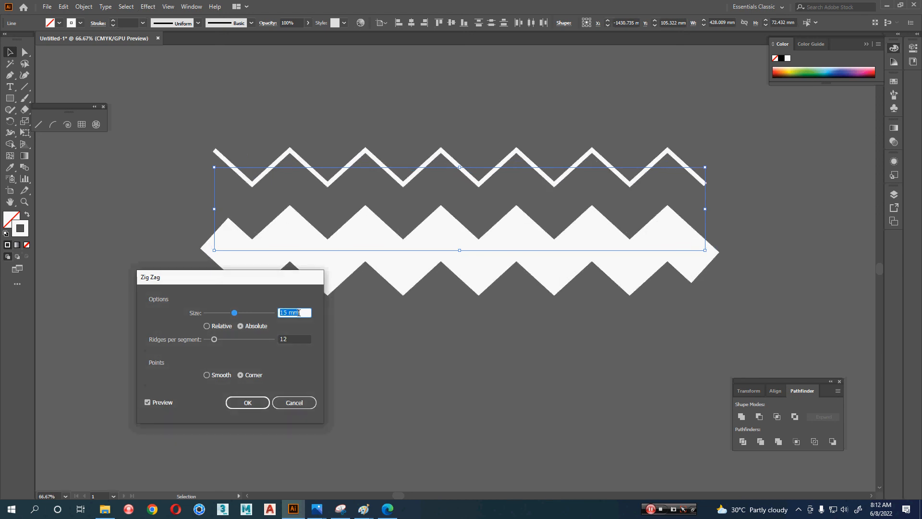
{"action": "left_click", "coordinate": [249, 404]}
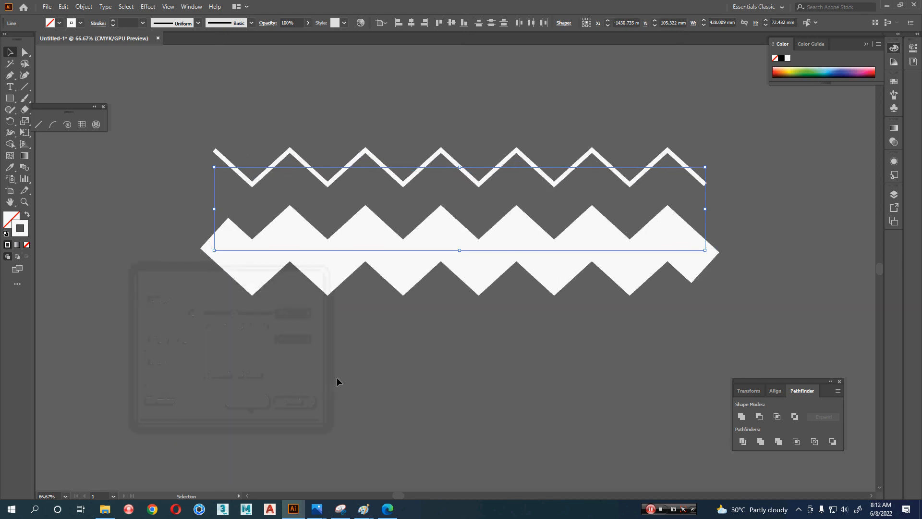
Expand the appearance of both zigzag lines and expand their strokes into filled shapes
{"action": "left_click", "coordinate": [84, 7]}
{"action": "left_click", "coordinate": [150, 134]}
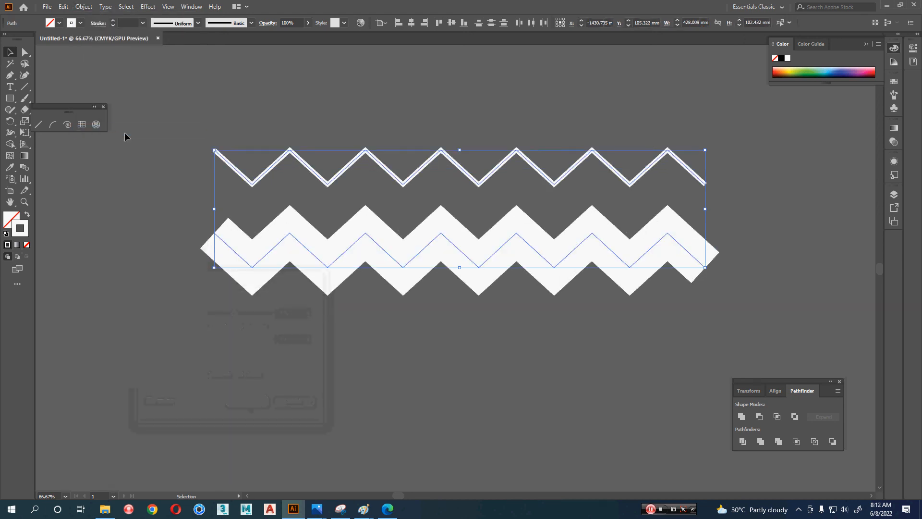
{"action": "left_click", "coordinate": [78, 8]}
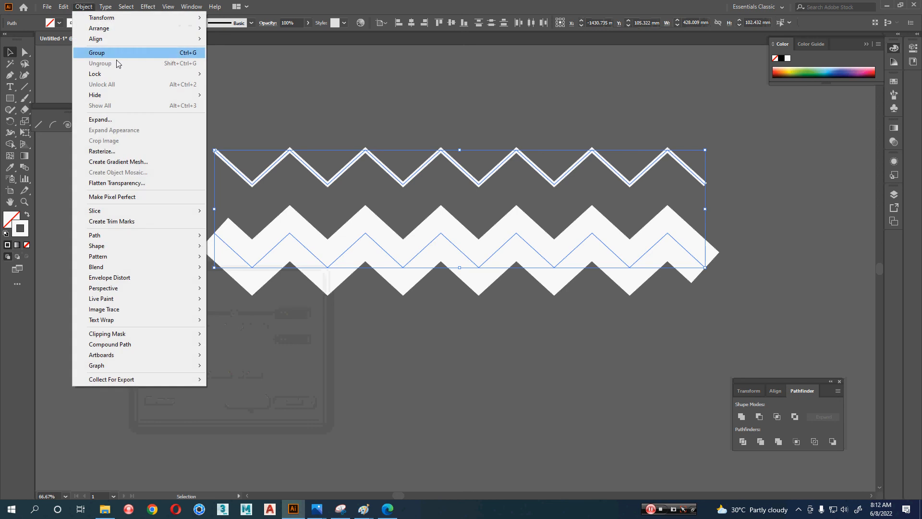
{"action": "left_click", "coordinate": [127, 117]}
{"action": "left_click", "coordinate": [448, 313]}
{"action": "key", "text": "a"}
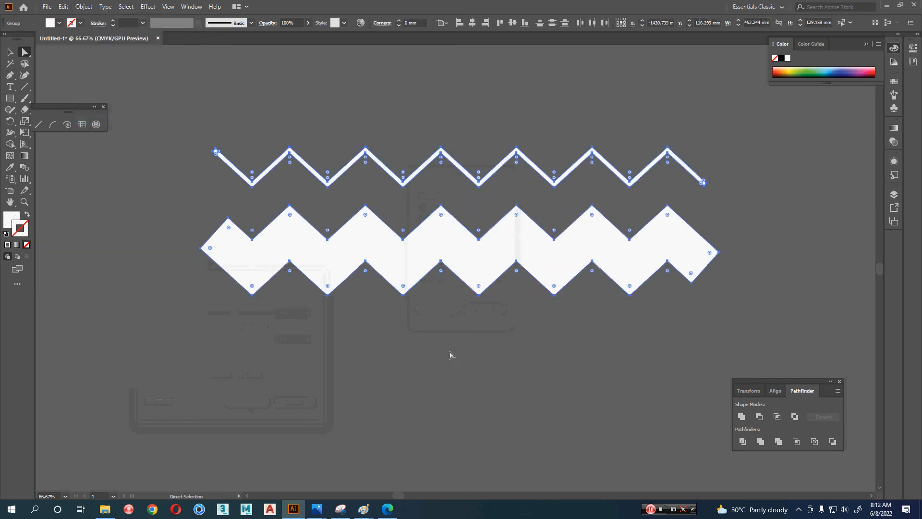
{"action": "left_click", "coordinate": [448, 351]}
Move the thin zigzag down so its lower edge lines up along the wide zigzag's upper edge
{"action": "key", "text": "v"}
{"action": "mouse_move", "coordinate": [340, 176]}
{"action": "left_mouse_down"}
{"action": "mouse_move", "coordinate": [355, 211]}
{"action": "mouse_move", "coordinate": [347, 227]}
{"action": "left_mouse_up"}
{"action": "scroll", "coordinate": [330, 234], "scroll_direction": "up", "scroll_amount": 3}
{"action": "scroll", "coordinate": [332, 236], "scroll_direction": "up", "scroll_amount": 10}
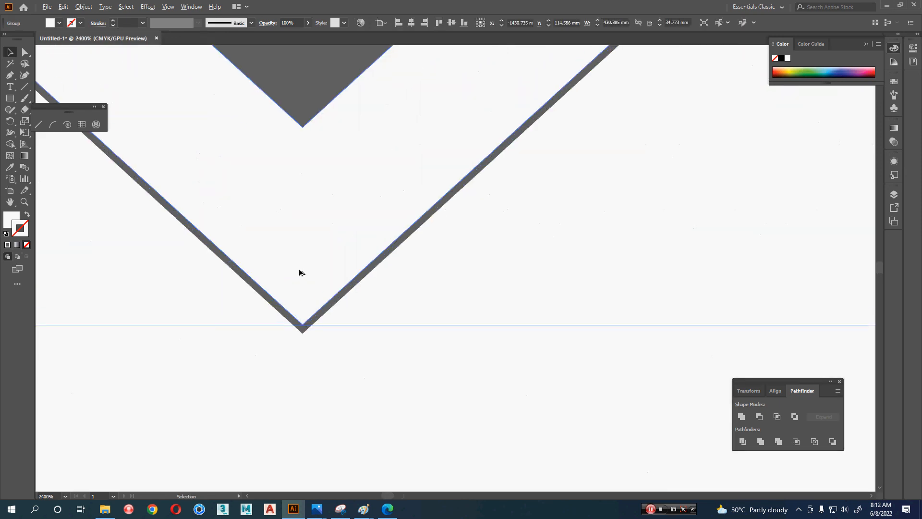
{"action": "scroll", "coordinate": [298, 269], "scroll_direction": "down", "scroll_amount": 8}
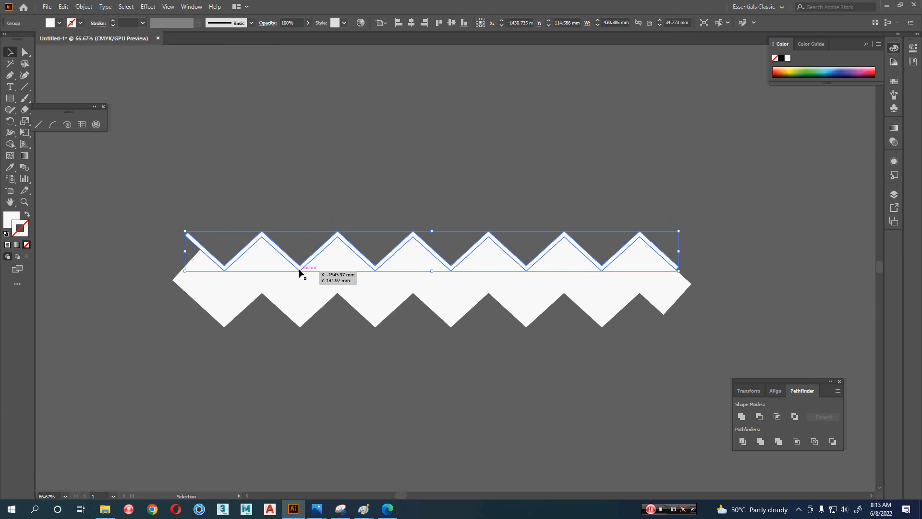
Draw a horizontal line about 401 mm long above the zigzags and give it a white stroke
{"action": "left_click", "coordinate": [39, 124]}
{"action": "left_click_drag", "start_coordinate": [182, 101], "coordinate": [665, 116]}
{"action": "key", "text": "v"}
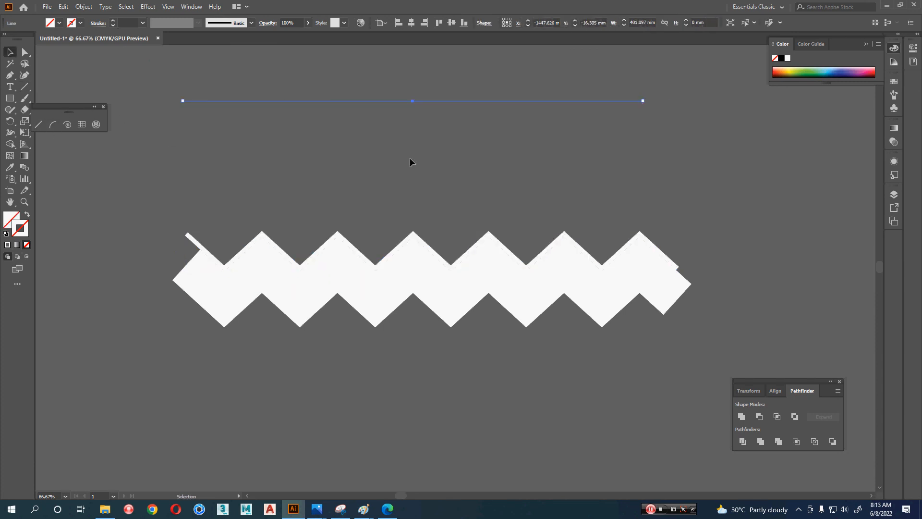
{"action": "left_click", "coordinate": [7, 245]}
{"action": "left_click", "coordinate": [388, 173]}
Set the stroke weight of the new horizontal line to 14 pt and deselect it
{"action": "left_click_drag", "start_coordinate": [351, 137], "coordinate": [391, 212]}
{"action": "scroll", "coordinate": [409, 150], "scroll_direction": "up", "scroll_amount": 2}
{"action": "left_click_drag", "start_coordinate": [420, 174], "coordinate": [228, 234]}
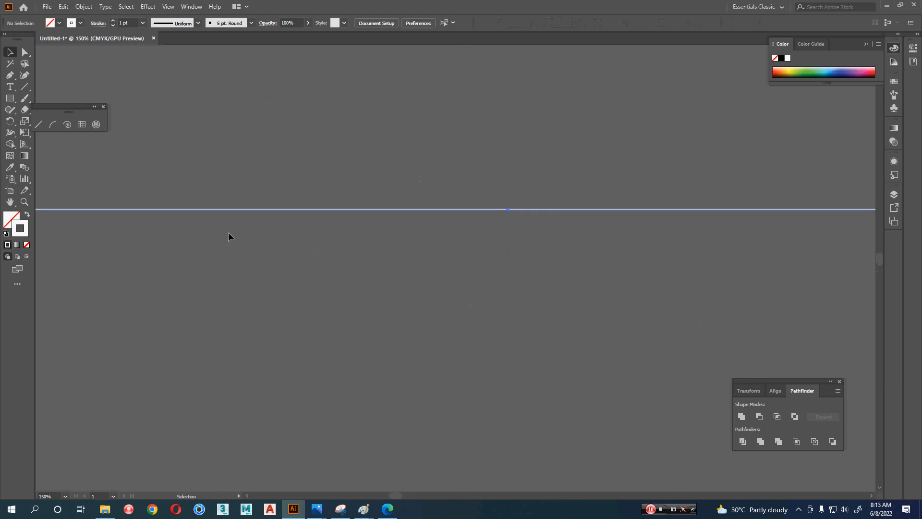
{"action": "scroll", "coordinate": [127, 22], "scroll_direction": "up", "scroll_amount": 4}
{"action": "scroll", "coordinate": [127, 22], "scroll_direction": "up", "scroll_amount": 9}
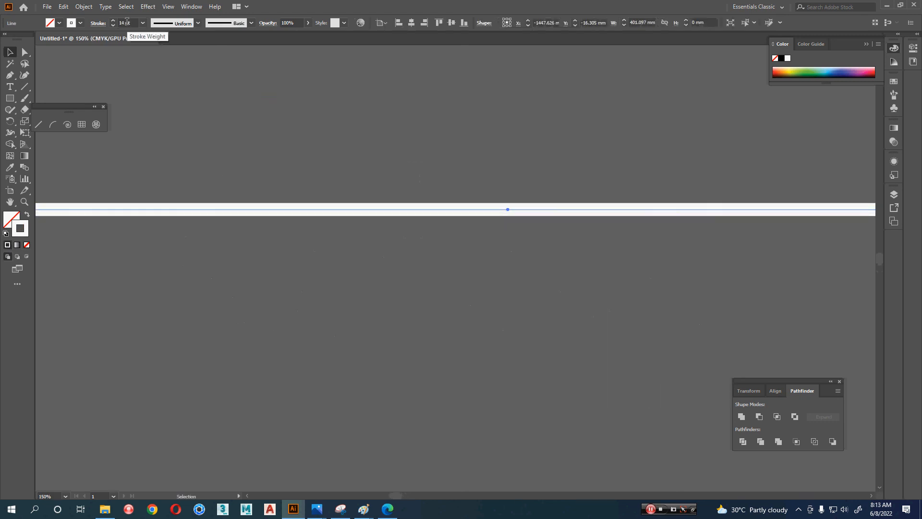
{"action": "left_click", "coordinate": [181, 101]}
Switch the document to Outline view and select the horizontal line to examine its path
{"action": "key", "text": "ctrl+y"}
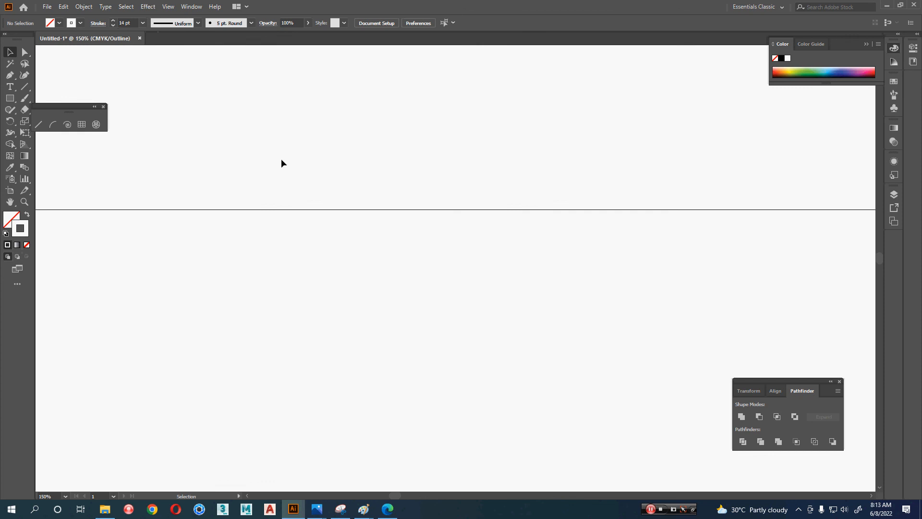
{"action": "left_click_drag", "start_coordinate": [327, 144], "coordinate": [246, 301]}
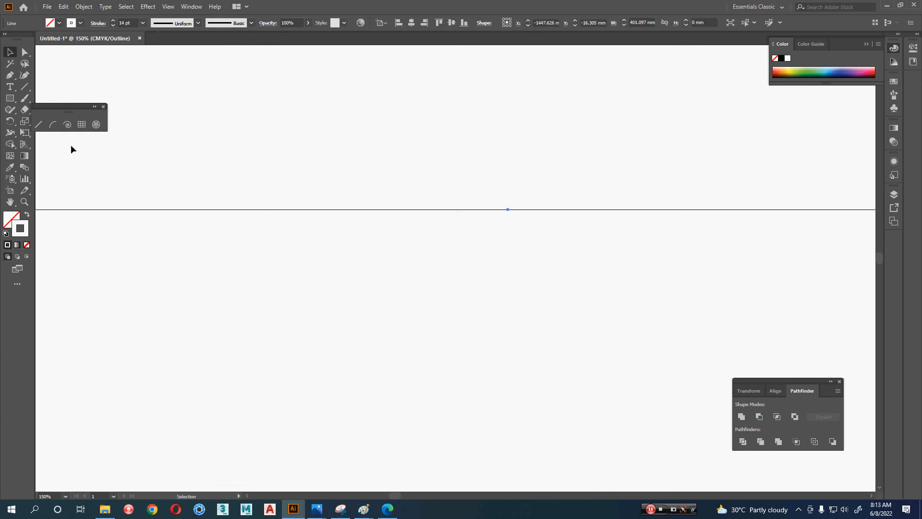
{"action": "scroll", "coordinate": [171, 186], "scroll_direction": "up", "scroll_amount": 1}
Draw a trial rectangle about 110.9 by 5.21 mm above the line for comparison, and delete it
{"action": "key", "text": "m"}
{"action": "left_click_drag", "start_coordinate": [155, 81], "coordinate": [443, 94]}
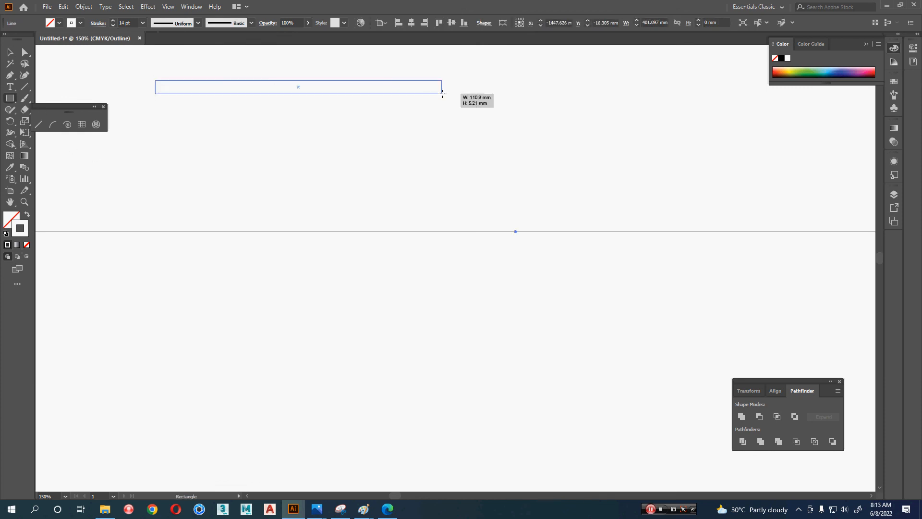
{"action": "key", "text": "v"}
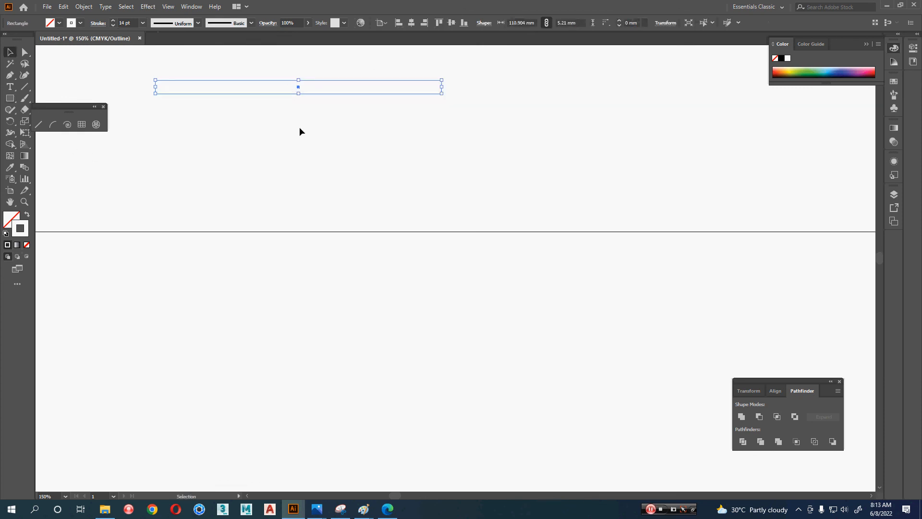
{"action": "key", "text": "Delete"}
Expand the horizontal line's fill and stroke so it becomes a closed outlined shape
{"action": "left_click_drag", "start_coordinate": [359, 136], "coordinate": [207, 287]}
{"action": "left_click", "coordinate": [83, 6]}
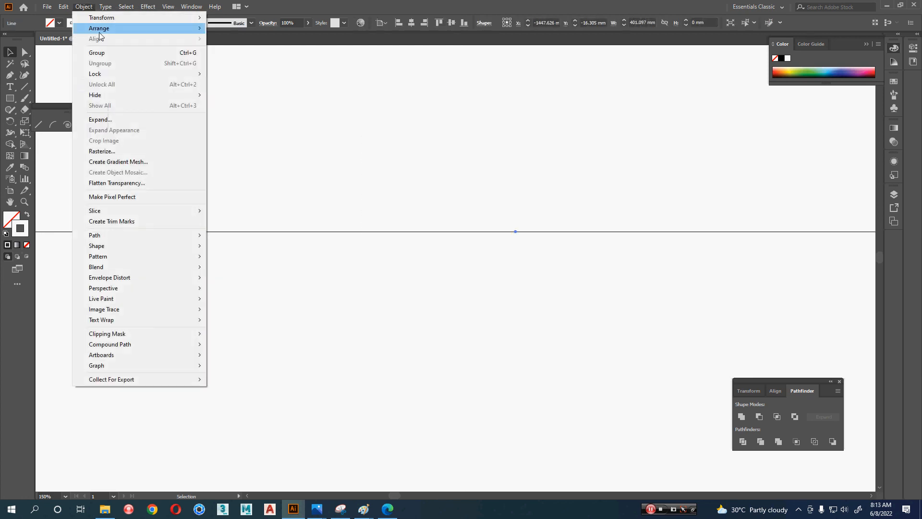
{"action": "left_click", "coordinate": [120, 120]}
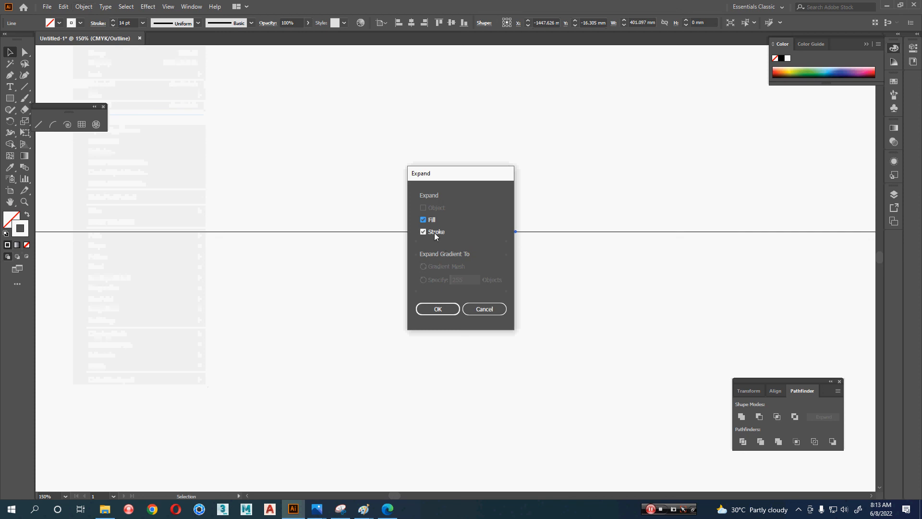
{"action": "left_click", "coordinate": [438, 307]}
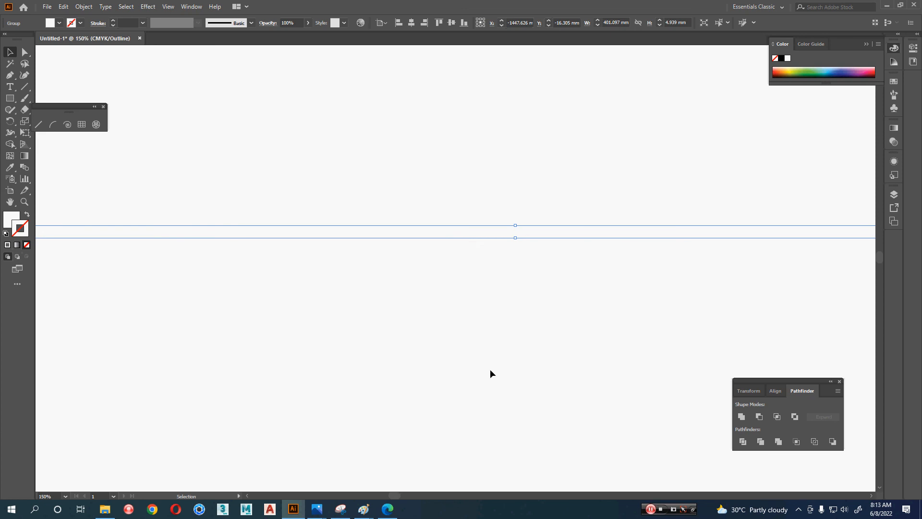
Delete the expanded horizontal line and return to the two zigzag outlines
{"action": "left_click_drag", "start_coordinate": [498, 359], "coordinate": [437, 203]}
{"action": "key", "text": "Delete"}
{"action": "scroll", "coordinate": [446, 340], "scroll_direction": "down", "scroll_amount": 5}
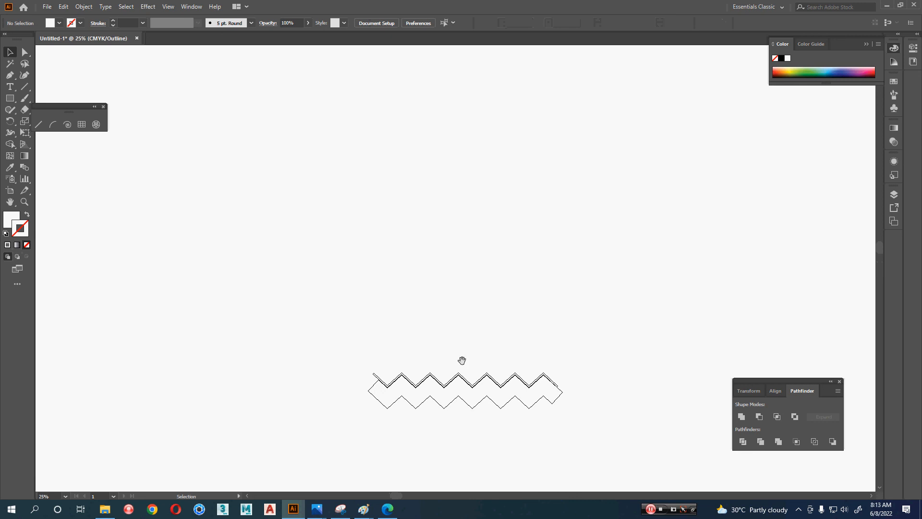
{"action": "scroll", "coordinate": [461, 361], "scroll_direction": "up", "scroll_amount": 6}
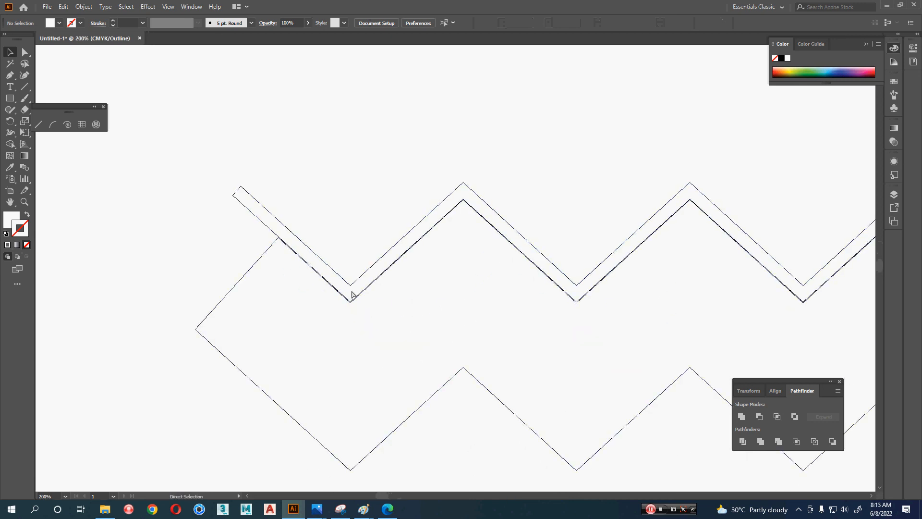
Return to the filled preview and move the thin zigzag stripe down until it meets the wide band without a gap
{"action": "key", "text": "ctrl+y"}
{"action": "scroll", "coordinate": [351, 295], "scroll_direction": "up", "scroll_amount": 6}
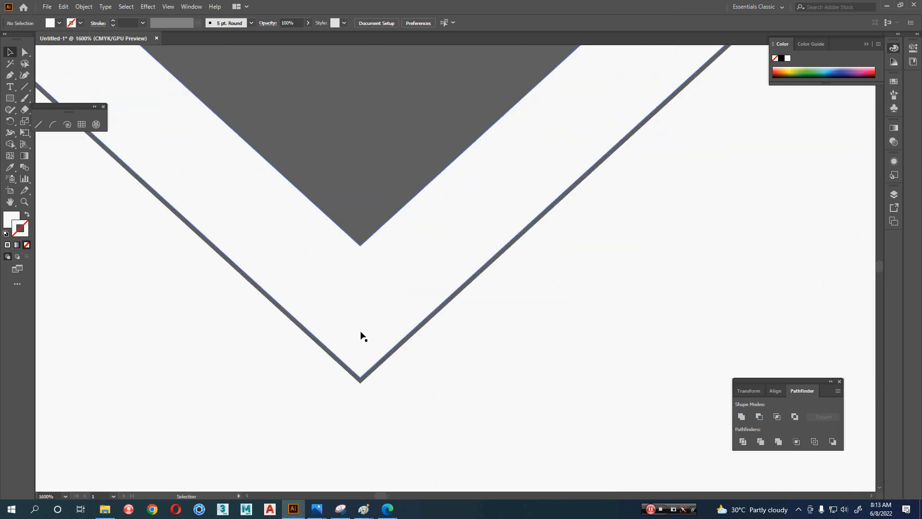
{"action": "scroll", "coordinate": [362, 336], "scroll_direction": "up", "scroll_amount": 3}
{"action": "left_click_drag", "start_coordinate": [347, 206], "coordinate": [347, 219]}
{"action": "scroll", "coordinate": [347, 220], "scroll_direction": "down", "scroll_amount": 8}
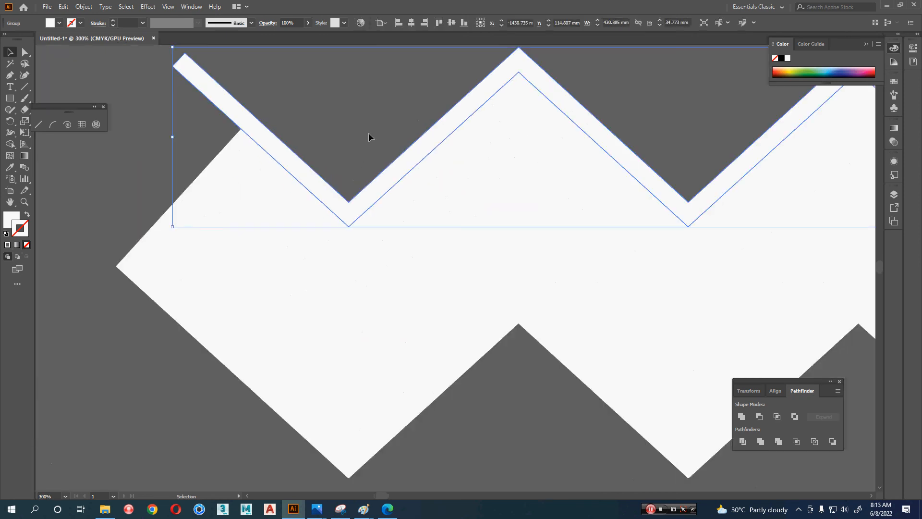
{"action": "left_click", "coordinate": [367, 137]}
{"action": "scroll", "coordinate": [331, 144], "scroll_direction": "down", "scroll_amount": 4}
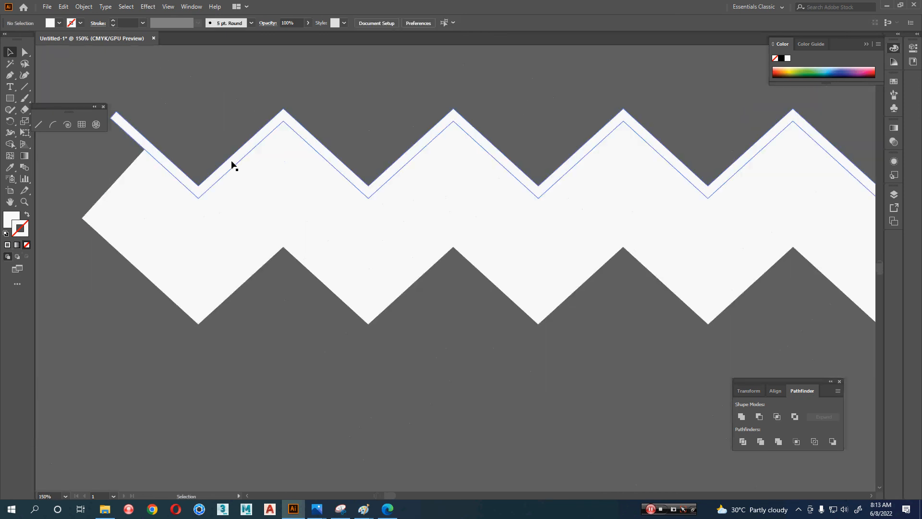
Check the reference image's colours and fill the wide zigzag band with orange #ffac5a
{"action": "left_click", "coordinate": [154, 246]}
{"action": "key", "text": "alt+Tab"}
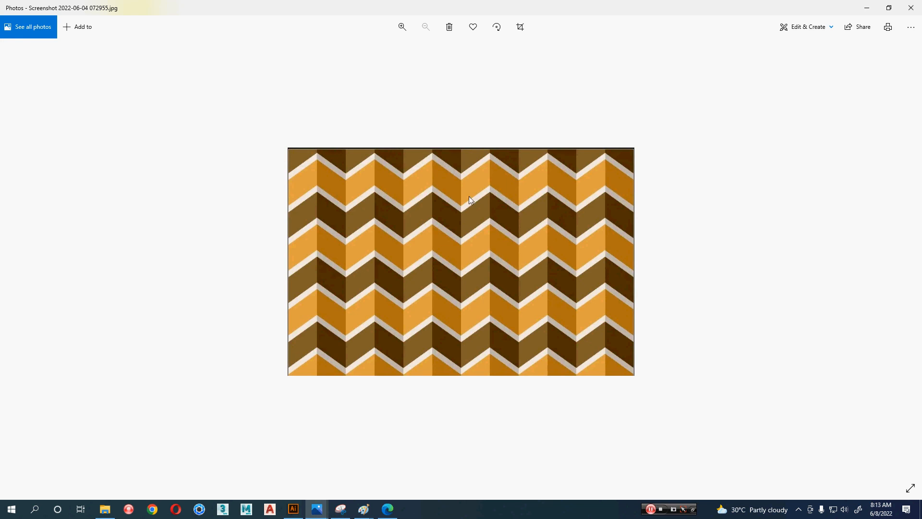
{"action": "key", "text": "alt+Tab"}
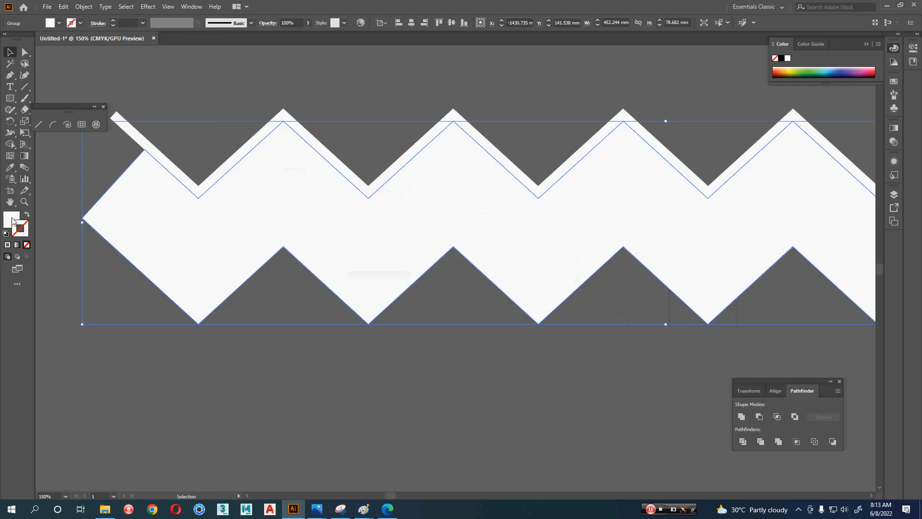
{"action": "double_click", "coordinate": [12, 220]}
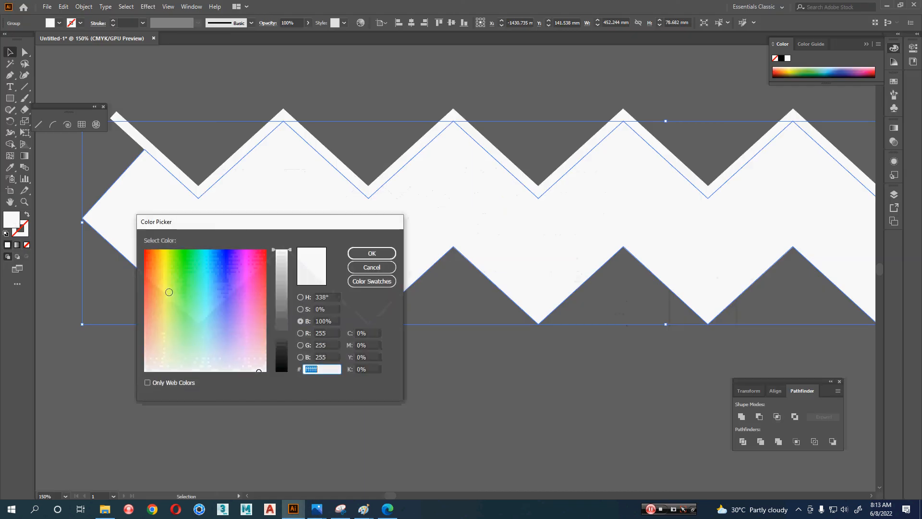
{"action": "left_click", "coordinate": [153, 293]}
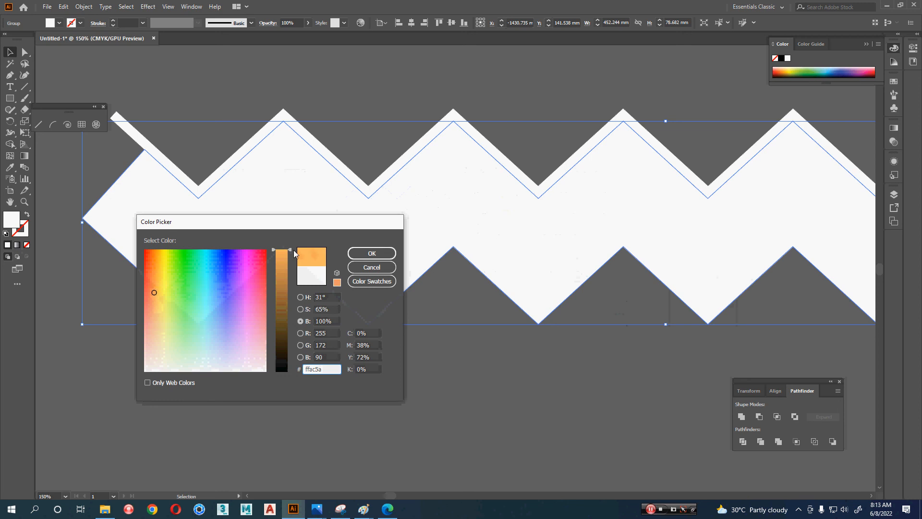
{"action": "left_click", "coordinate": [371, 253]}
{"action": "left_click", "coordinate": [426, 361]}
Duplicate the white stripe and orange band together, placing the copy directly below so its stripe borders the first band's lower edge
{"action": "key", "text": "ctrl+1"}
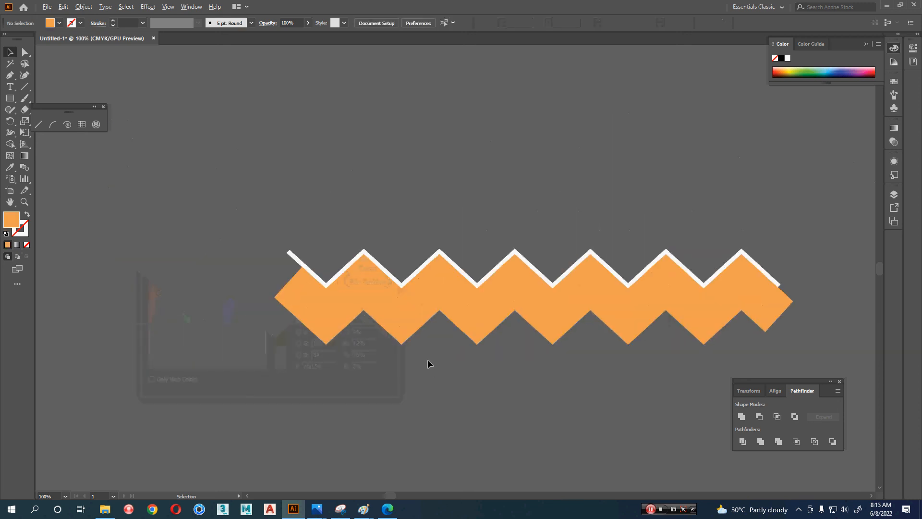
{"action": "key", "text": "ctrl+minus"}
{"action": "left_click", "coordinate": [365, 194]}
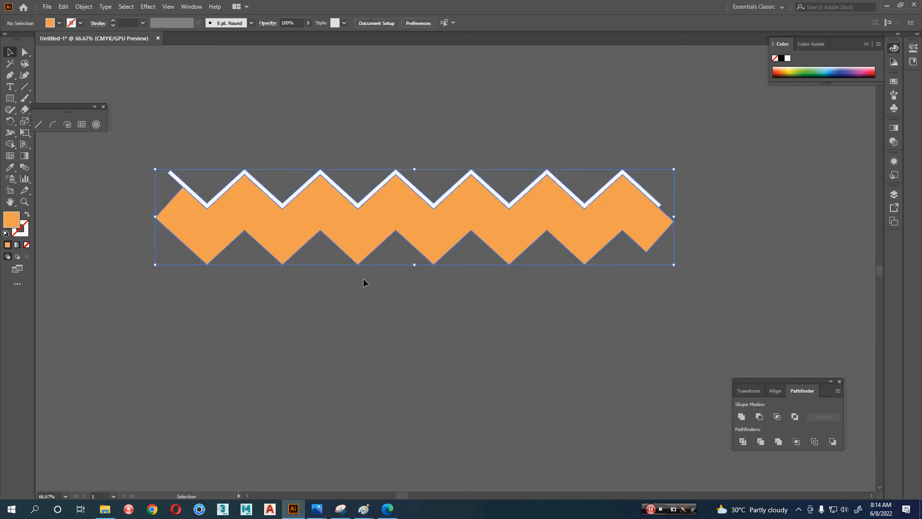
{"action": "scroll", "coordinate": [366, 211], "scroll_direction": "up", "scroll_amount": 3}
{"action": "left_click_drag", "start_coordinate": [375, 230], "coordinate": [383, 145]}
{"action": "left_click_drag", "start_coordinate": [388, 117], "coordinate": [392, 287]}
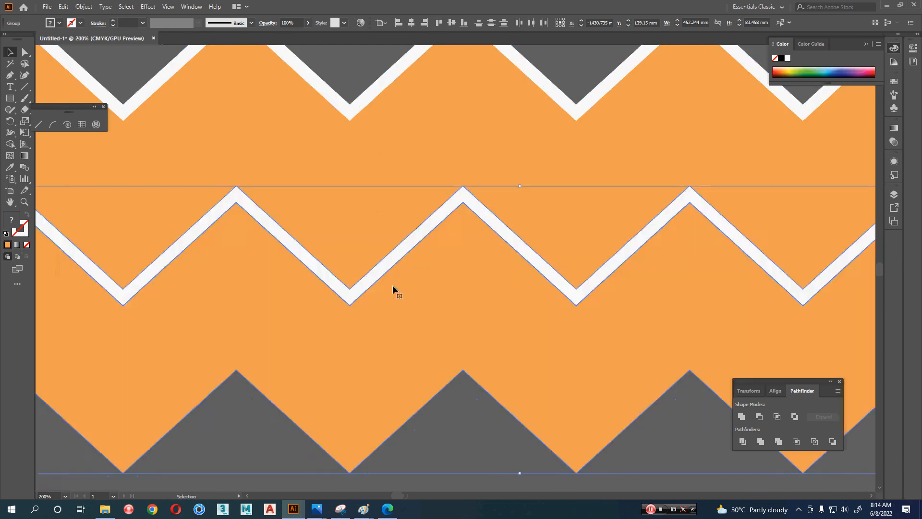
{"action": "left_click", "coordinate": [442, 450]}
{"action": "scroll", "coordinate": [441, 450], "scroll_direction": "down", "scroll_amount": 1}
{"action": "left_click_drag", "start_coordinate": [499, 435], "coordinate": [519, 396]}
Check the reference image again and fill the lower zigzag band with dark brown #603f22
{"action": "key", "text": "alt+Tab"}
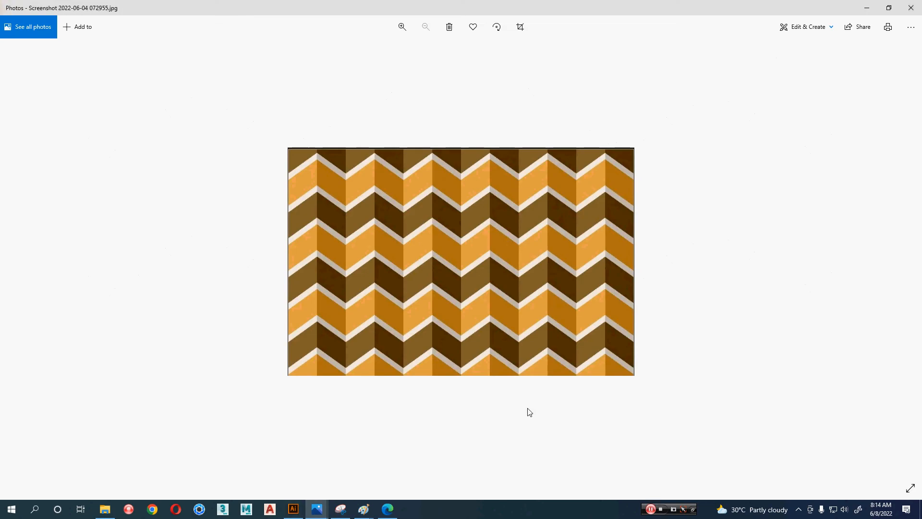
{"action": "key", "text": "alt+Tab"}
{"action": "left_click", "coordinate": [205, 333]}
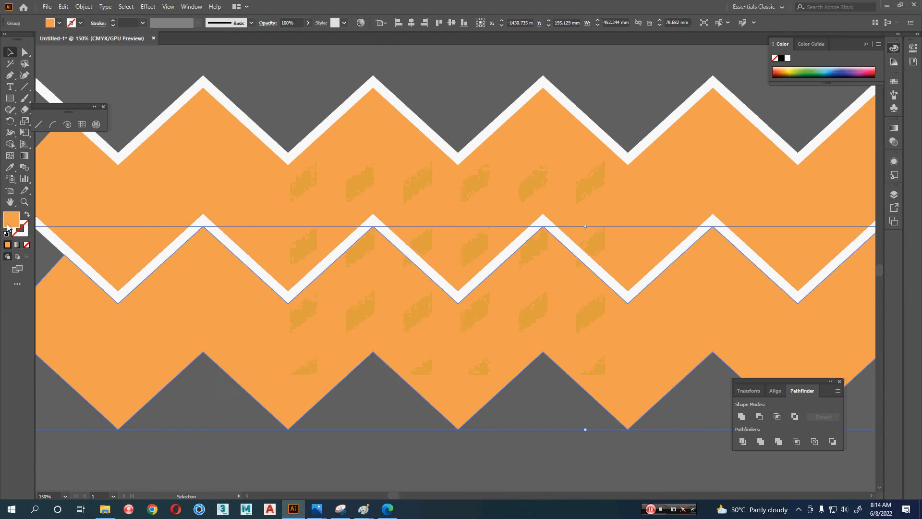
{"action": "left_click", "coordinate": [288, 324]}
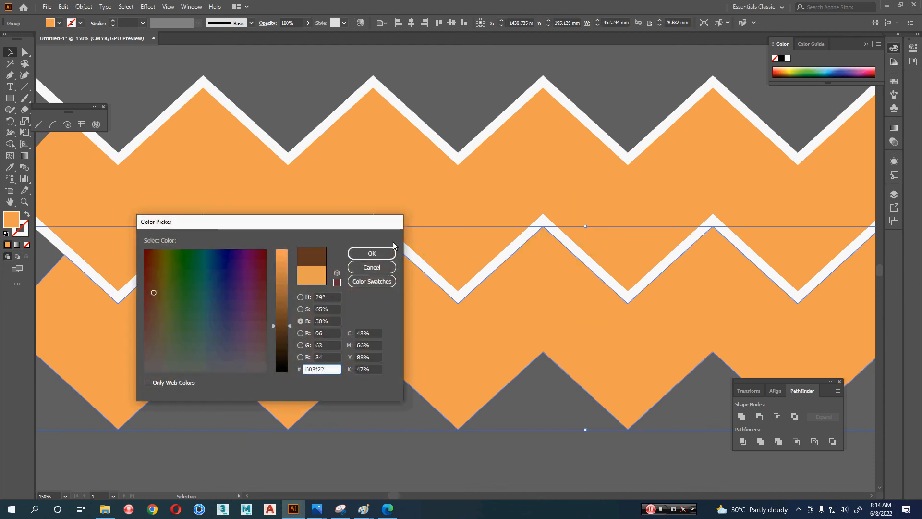
{"action": "left_click", "coordinate": [372, 253]}
{"action": "scroll", "coordinate": [362, 350], "scroll_direction": "down", "scroll_amount": 2}
{"action": "left_click_drag", "start_coordinate": [385, 390], "coordinate": [353, 371]}
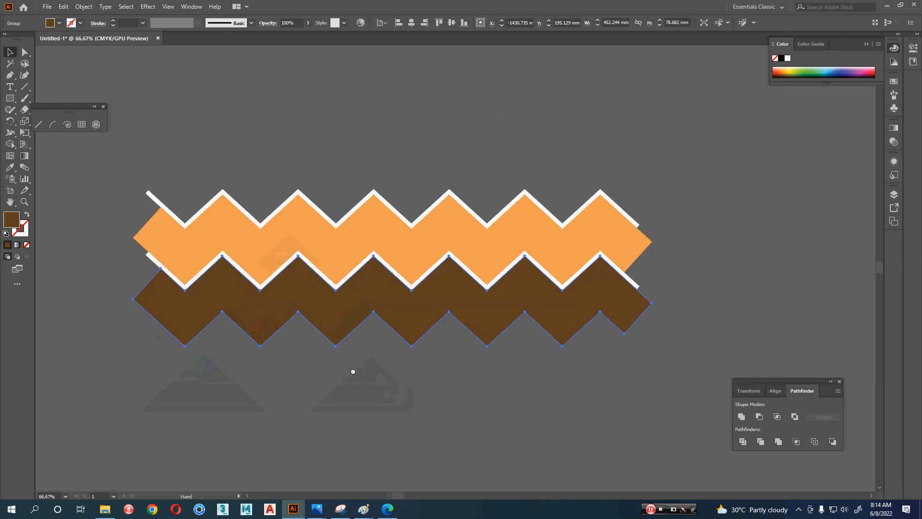
{"action": "left_click", "coordinate": [333, 392]}
Draw two vertical lines down through both bands, about 138 mm from the upper stripe's first valley and about 144.6 mm from its first peak
{"action": "left_click", "coordinate": [39, 124]}
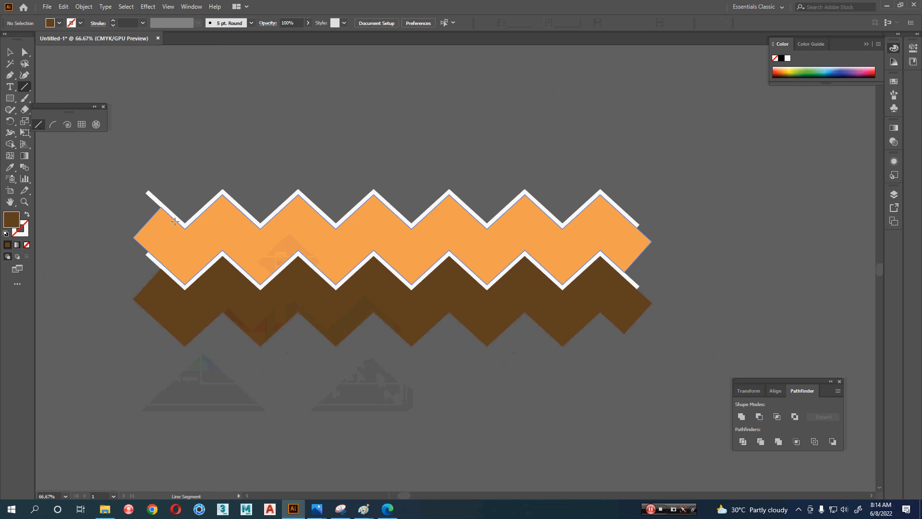
{"action": "left_click_drag", "start_coordinate": [185, 222], "coordinate": [185, 381]}
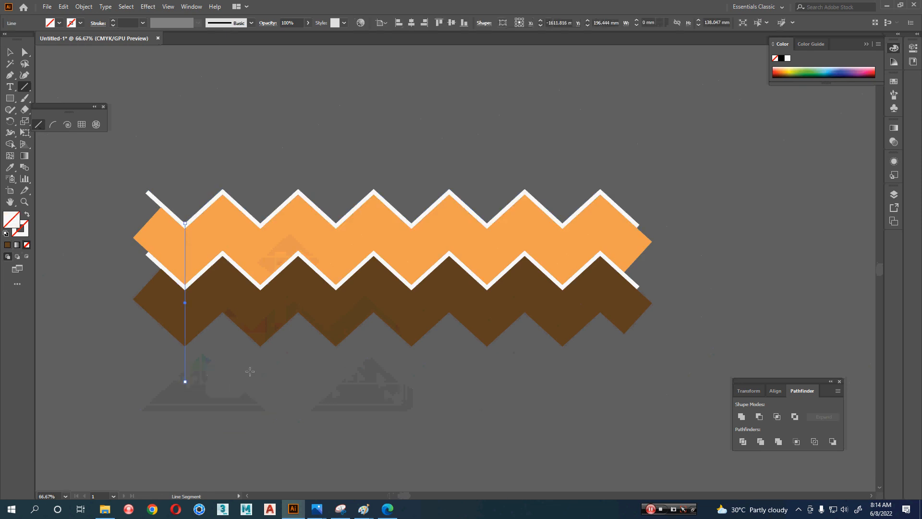
{"action": "key", "text": "v"}
{"action": "left_click", "coordinate": [36, 124]}
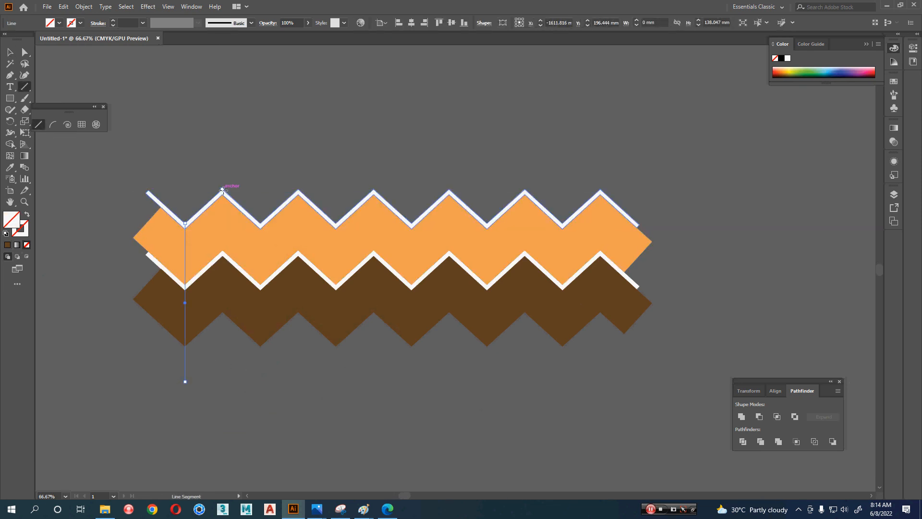
{"action": "left_click_drag", "start_coordinate": [223, 189], "coordinate": [223, 354]}
{"action": "key", "text": "v"}
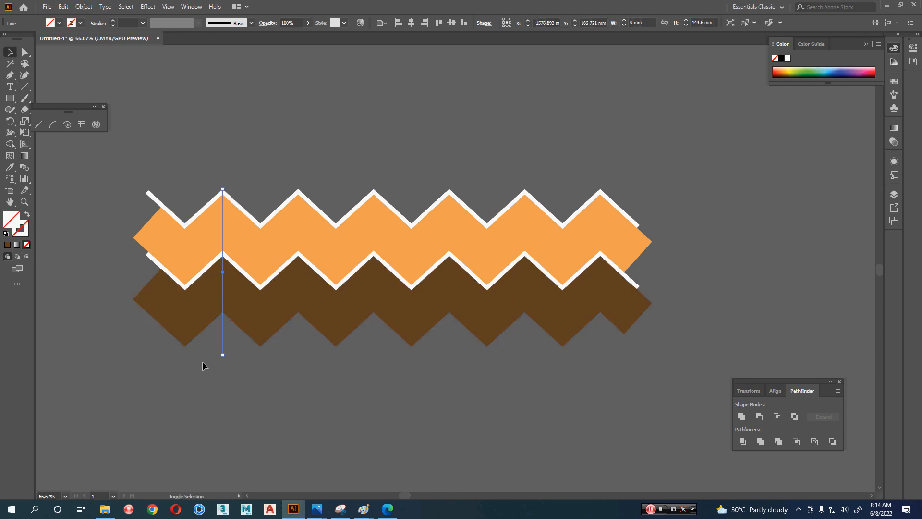
Give both vertical lines a solid brown 1 pt stroke
{"action": "left_click", "coordinate": [186, 372], "text": "shift"}
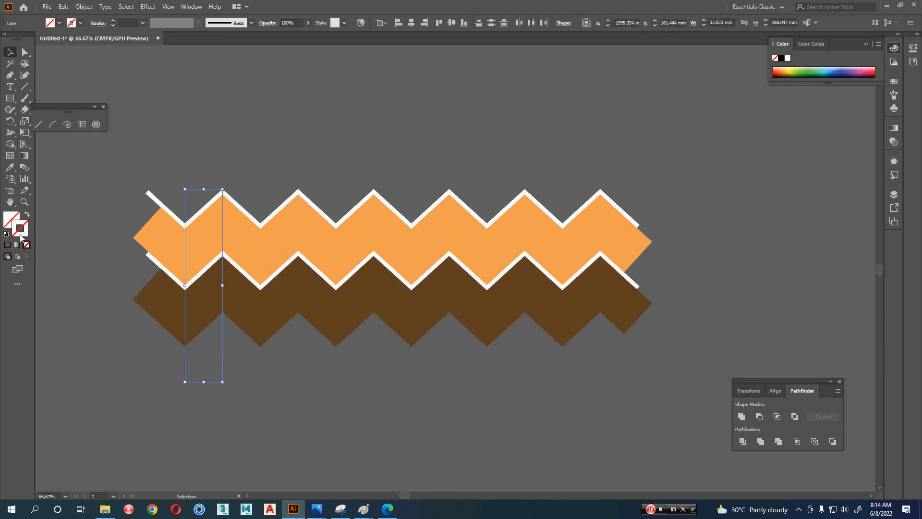
{"action": "left_click", "coordinate": [7, 245]}
{"action": "left_click", "coordinate": [287, 405]}
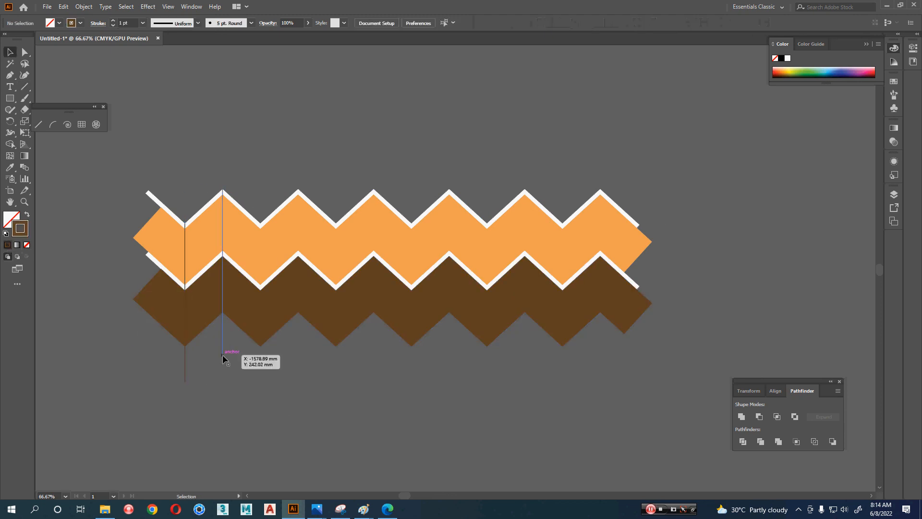
Move the line at the first peak down past the brown band and extend its upper end back to the peak
{"action": "left_click_drag", "start_coordinate": [224, 355], "coordinate": [226, 381]}
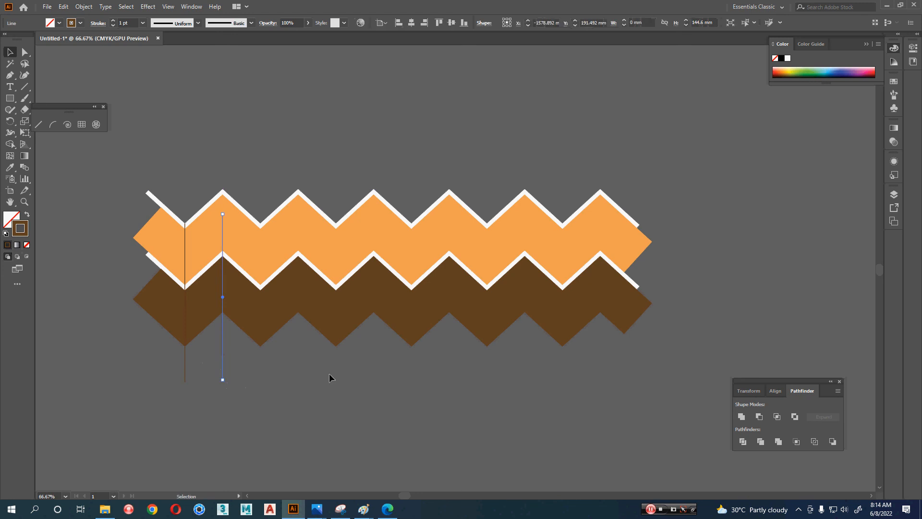
{"action": "scroll", "coordinate": [288, 365], "scroll_direction": "right", "scroll_amount": 2}
{"action": "key", "text": "a"}
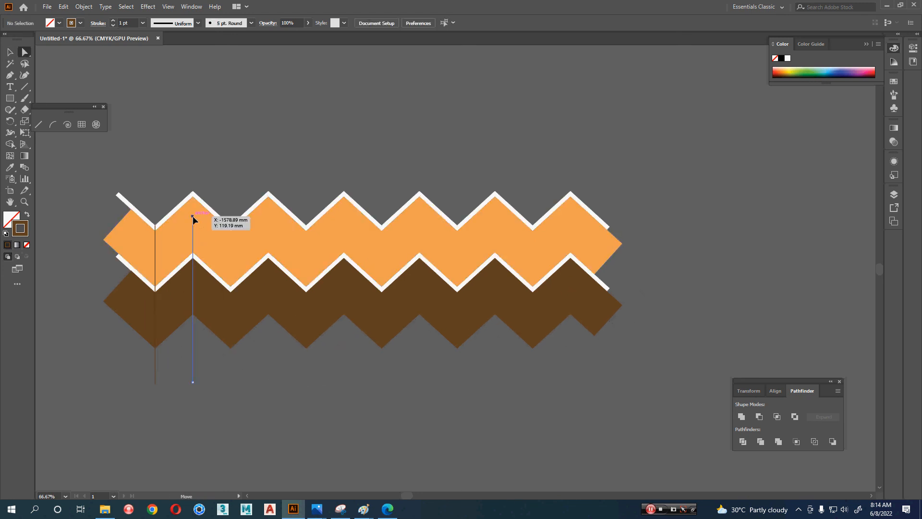
{"action": "left_click_drag", "start_coordinate": [192, 218], "coordinate": [193, 196]}
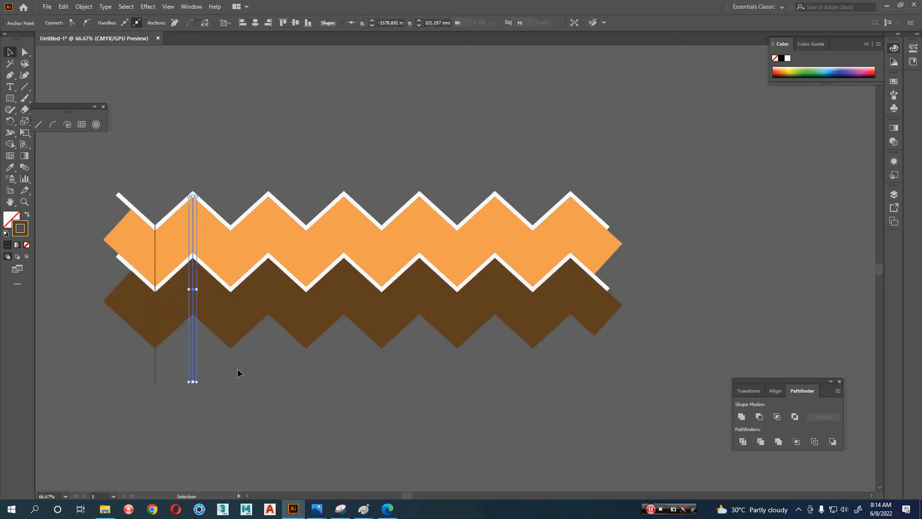
{"action": "left_click", "coordinate": [278, 404]}
{"action": "key", "text": "space"}
{"action": "left_click_drag", "start_coordinate": [292, 406], "coordinate": [279, 401]}
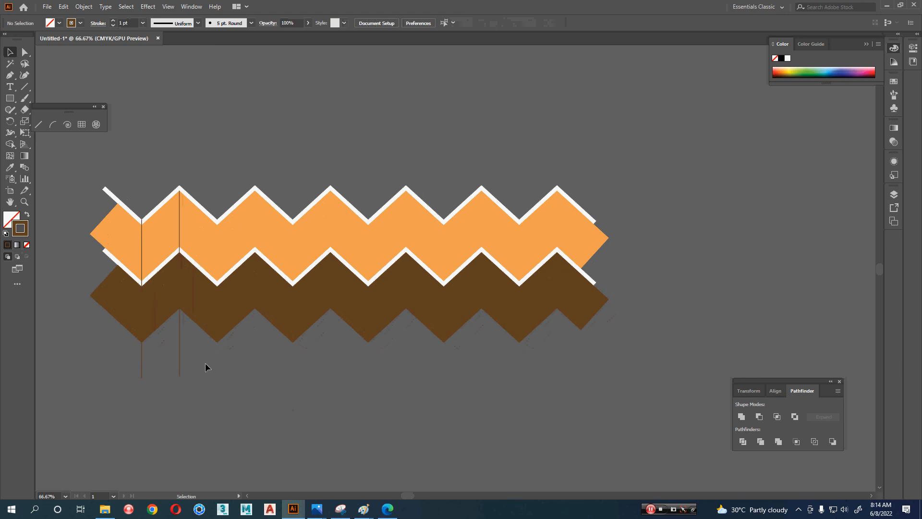
Draw ten more vertical lines down through both bands, one from each remaining valley and peak of the upper white stripe
{"action": "left_click", "coordinate": [38, 125]}
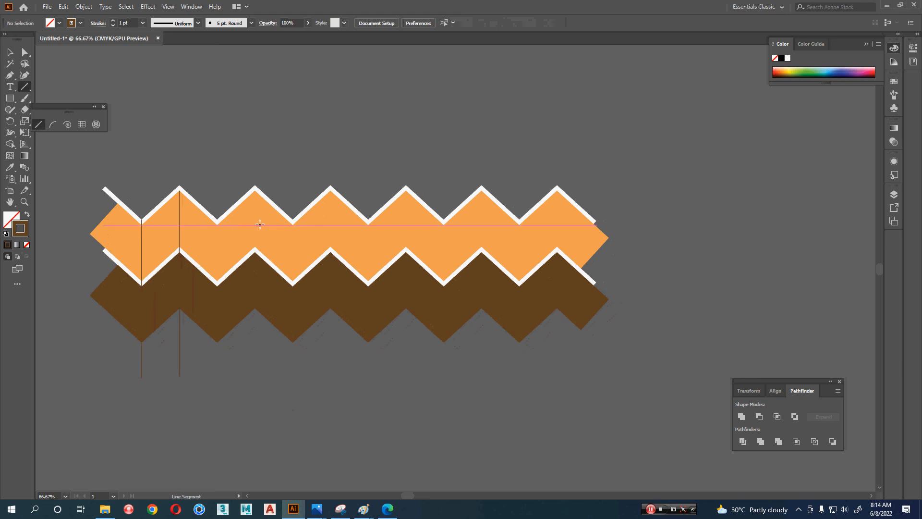
{"action": "left_click_drag", "start_coordinate": [216, 219], "coordinate": [217, 410]}
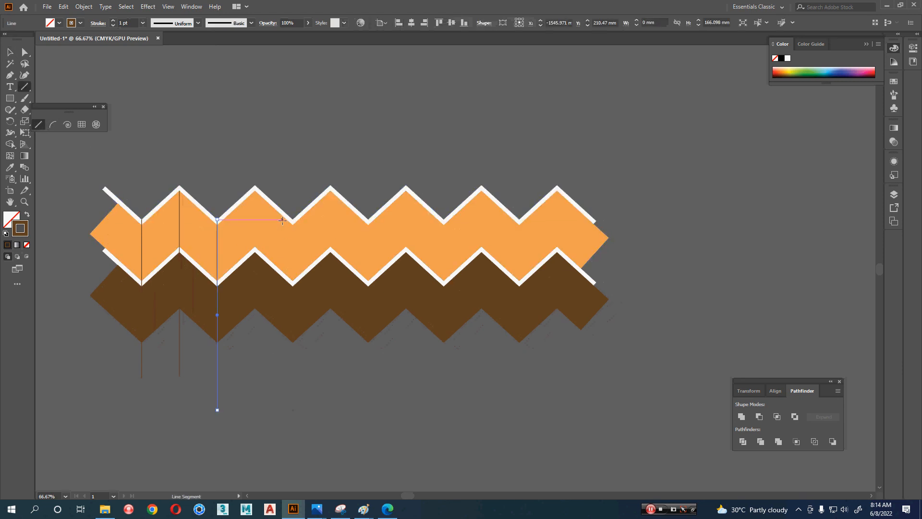
{"action": "left_click_drag", "start_coordinate": [255, 184], "coordinate": [255, 380]}
{"action": "left_click_drag", "start_coordinate": [293, 218], "coordinate": [292, 406]}
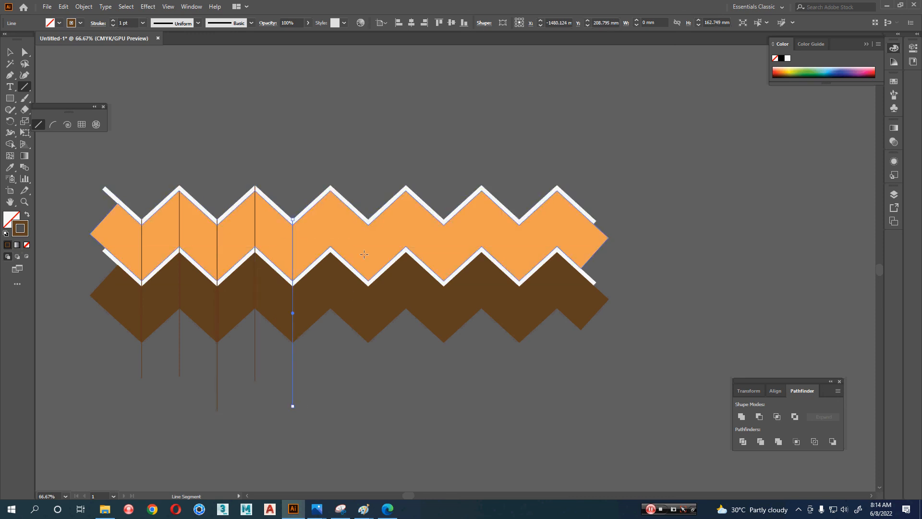
{"action": "left_click_drag", "start_coordinate": [330, 185], "coordinate": [330, 349]}
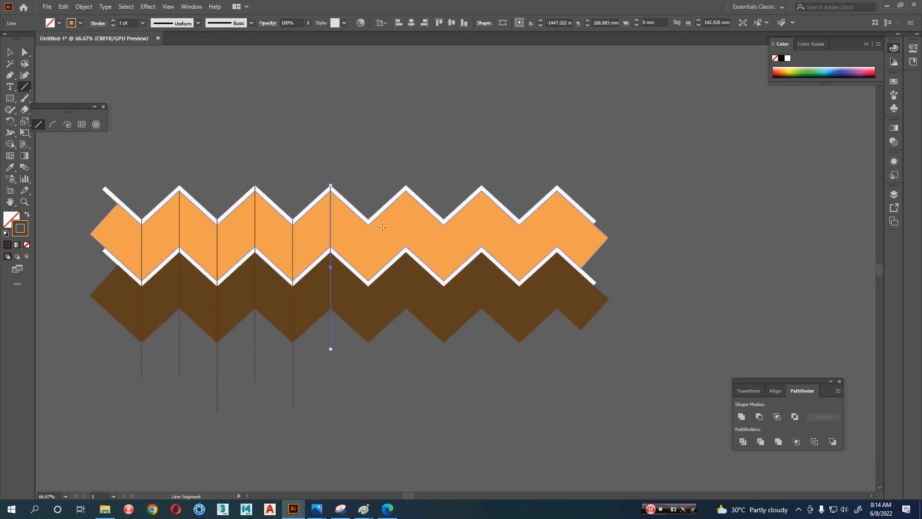
{"action": "mouse_move", "coordinate": [368, 219]}
{"action": "left_mouse_down"}
{"action": "mouse_move", "coordinate": [402, 375]}
{"action": "mouse_move", "coordinate": [368, 375]}
{"action": "left_mouse_up"}
{"action": "mouse_move", "coordinate": [406, 185]}
{"action": "left_mouse_down"}
{"action": "mouse_move", "coordinate": [431, 347]}
{"action": "mouse_move", "coordinate": [406, 380]}
{"action": "left_mouse_up"}
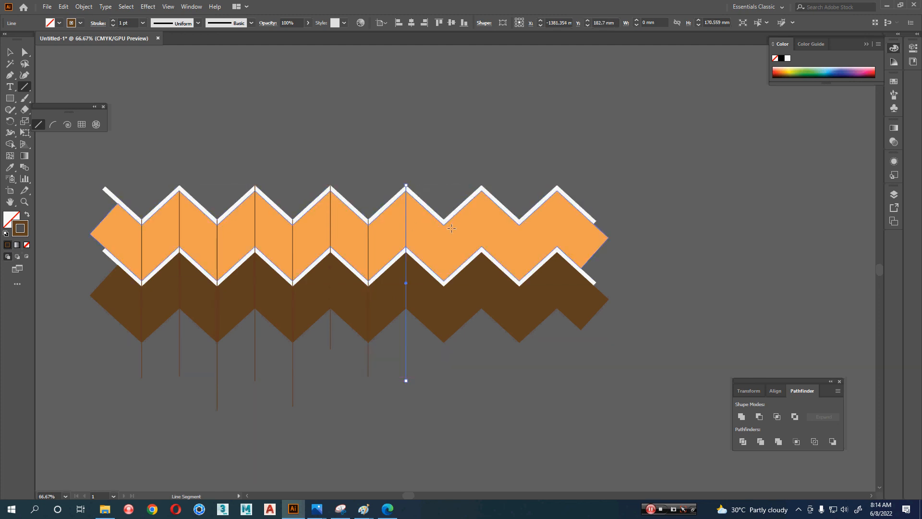
{"action": "left_click_drag", "start_coordinate": [444, 217], "coordinate": [474, 355]}
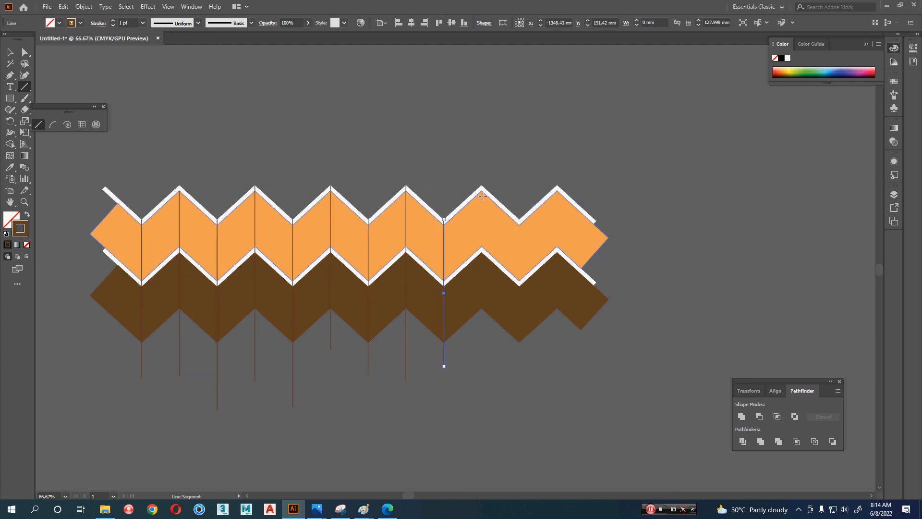
{"action": "left_click_drag", "start_coordinate": [482, 186], "coordinate": [482, 376]}
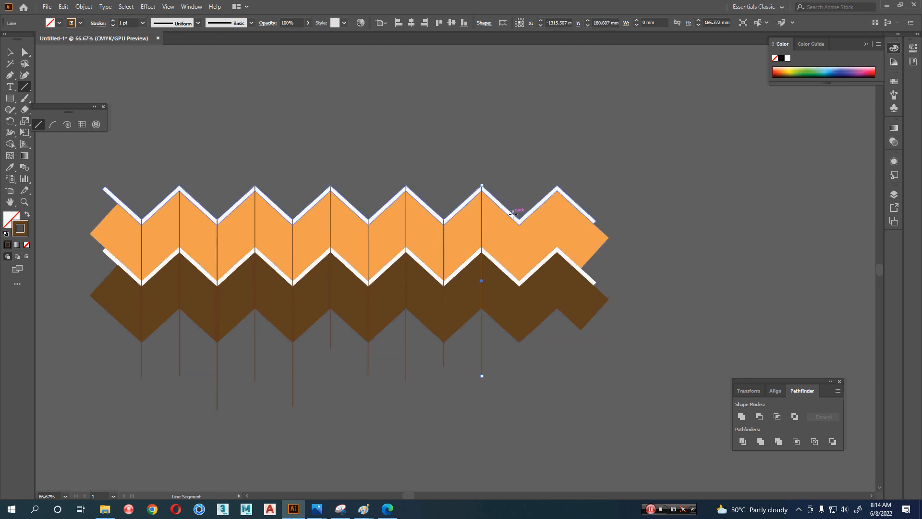
{"action": "left_click_drag", "start_coordinate": [519, 218], "coordinate": [520, 380]}
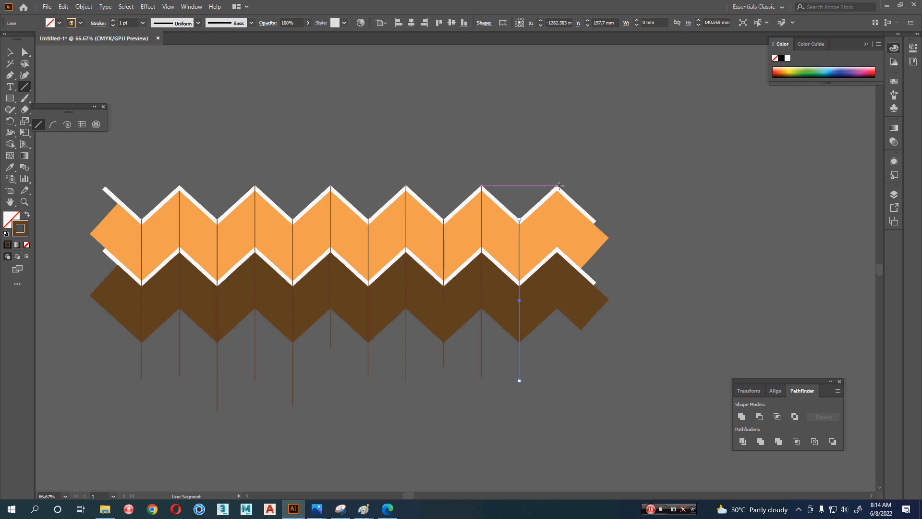
{"action": "mouse_move", "coordinate": [558, 185]}
{"action": "left_mouse_down"}
{"action": "mouse_move", "coordinate": [571, 202]}
{"action": "mouse_move", "coordinate": [588, 343]}
{"action": "mouse_move", "coordinate": [574, 347]}
{"action": "left_mouse_up"}
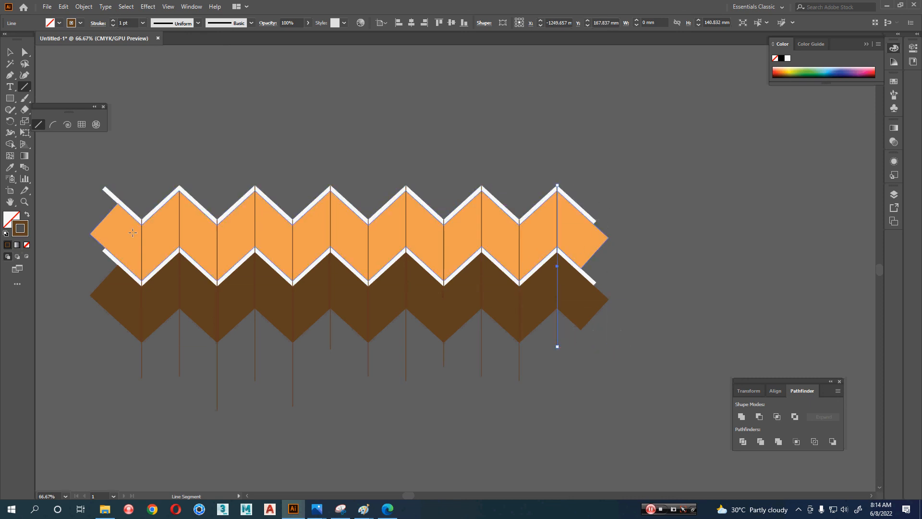
Select all twelve vertical lines and stretch them evenly past both bands to an overall height of about 301 mm
{"action": "key", "text": "v"}
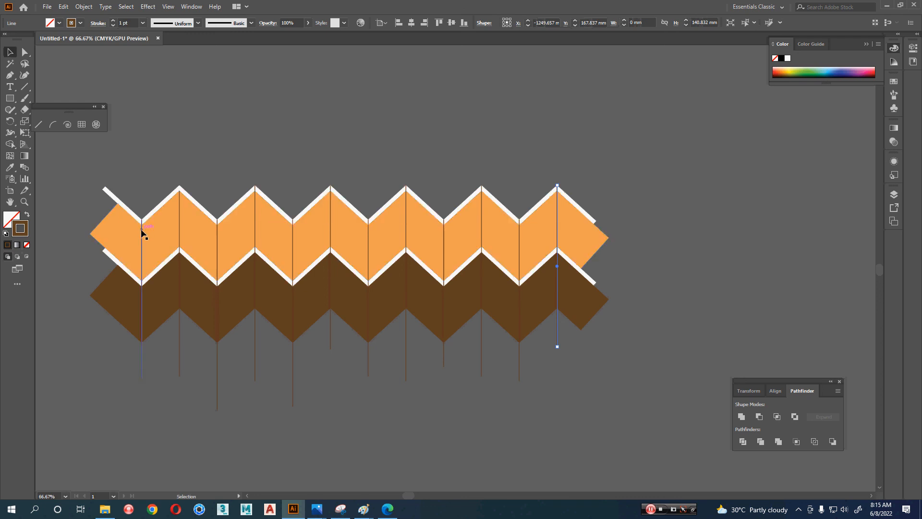
{"action": "left_click_drag", "start_coordinate": [699, 435], "coordinate": [700, 436]}
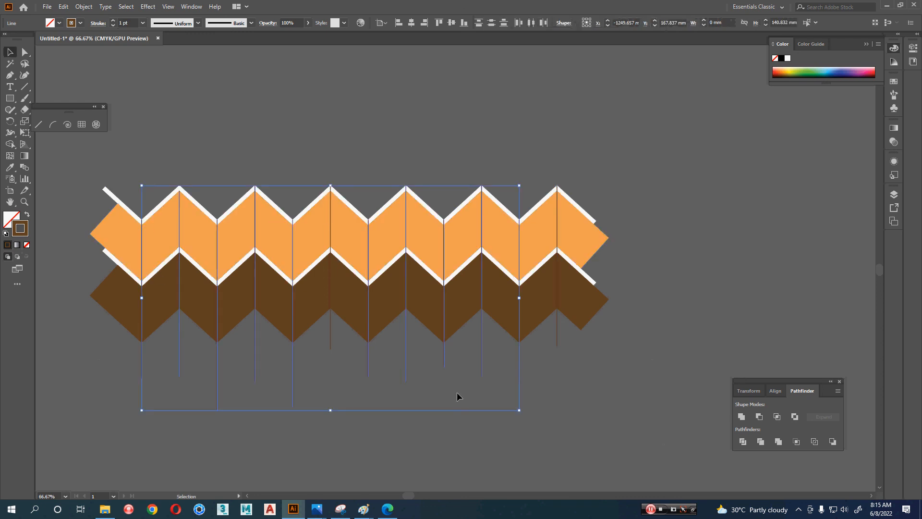
{"action": "left_click", "coordinate": [557, 342], "text": "shift"}
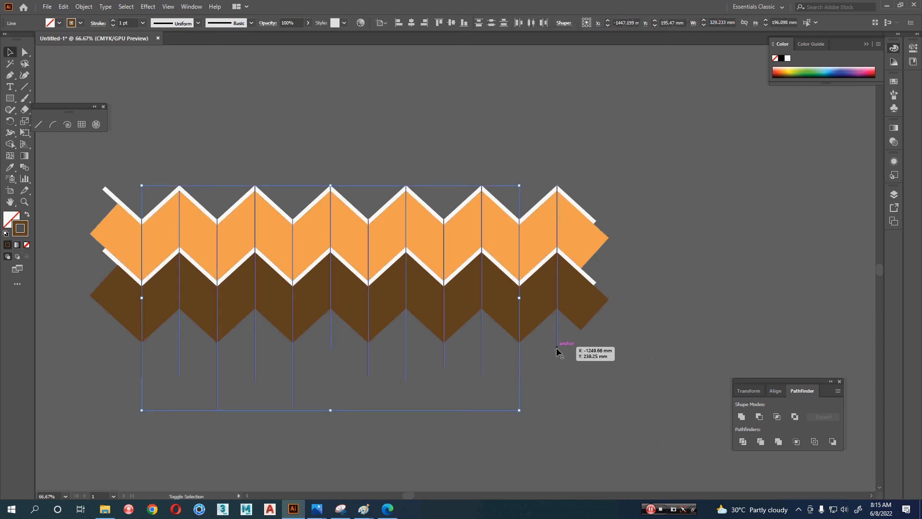
{"action": "scroll", "coordinate": [500, 379], "scroll_direction": "down", "scroll_amount": 1}
{"action": "left_click_drag", "start_coordinate": [500, 379], "coordinate": [495, 374]}
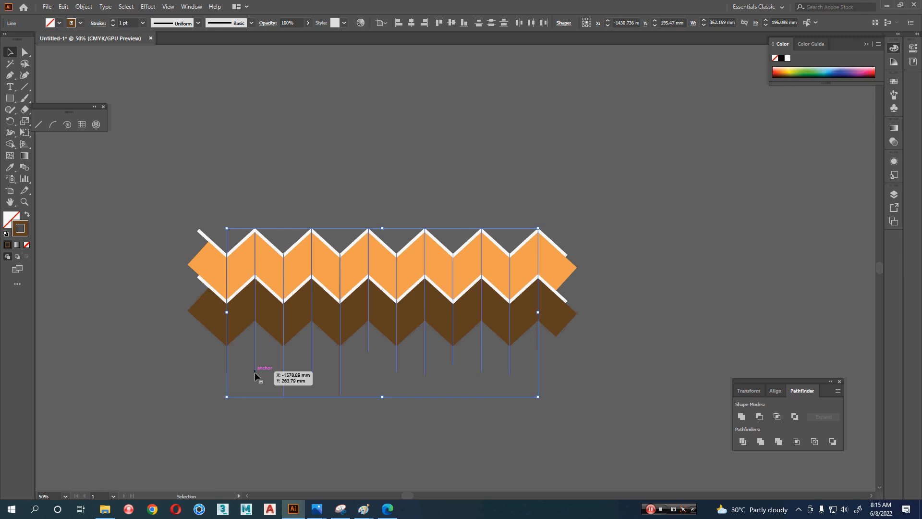
{"action": "left_click_drag", "start_coordinate": [382, 397], "coordinate": [385, 443]}
{"action": "scroll", "coordinate": [383, 425], "scroll_direction": "down", "scroll_amount": 1}
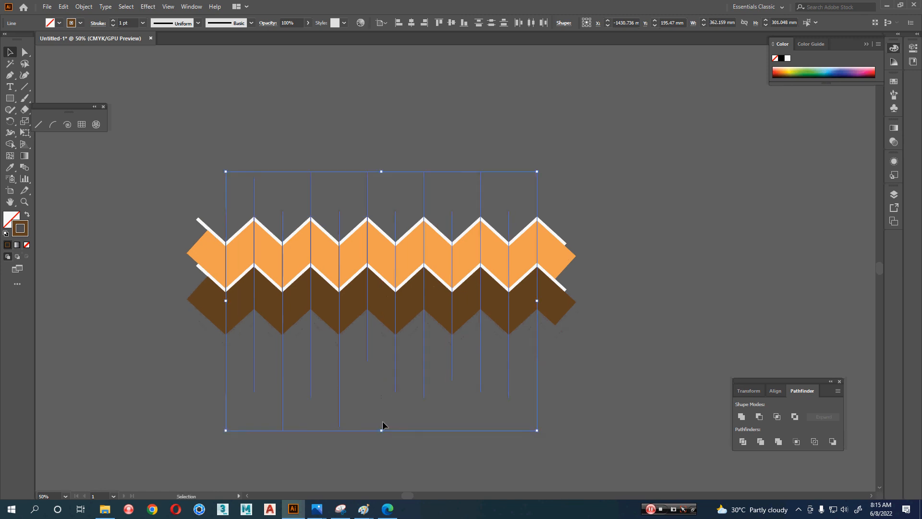
{"action": "left_click_drag", "start_coordinate": [614, 389], "coordinate": [606, 380]}
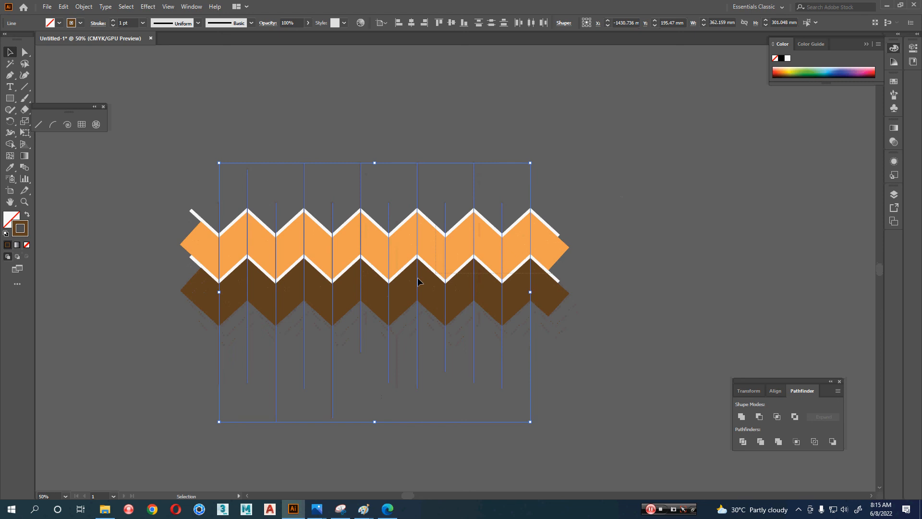
Divide all the artwork along the vertical lines with Pathfinder Divide and ungroup the resulting pieces
{"action": "key", "text": "ctrl+a"}
{"action": "left_click", "coordinate": [742, 439]}
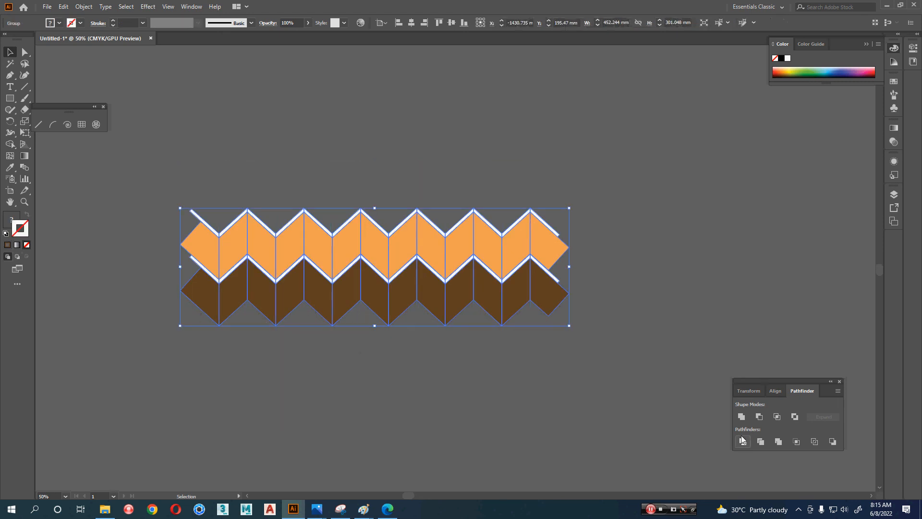
{"action": "left_click_drag", "start_coordinate": [762, 383], "coordinate": [604, 54]}
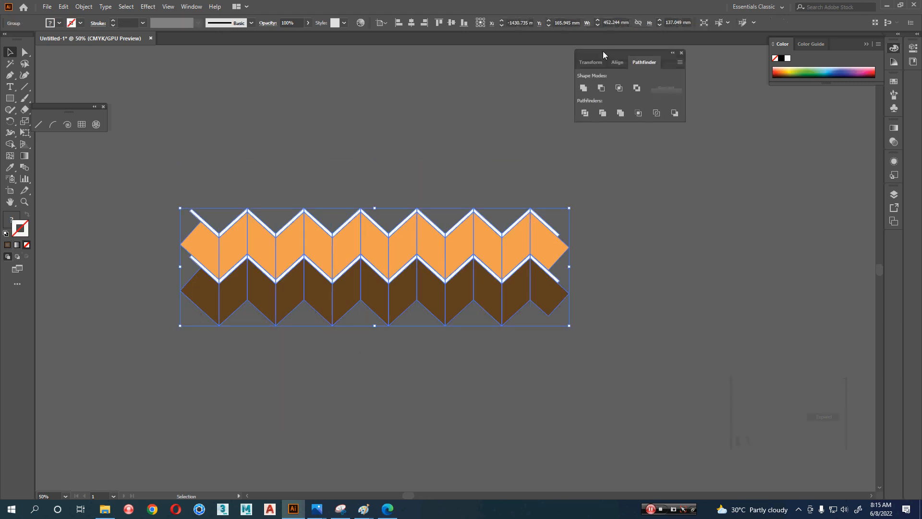
{"action": "right_click", "coordinate": [442, 185]}
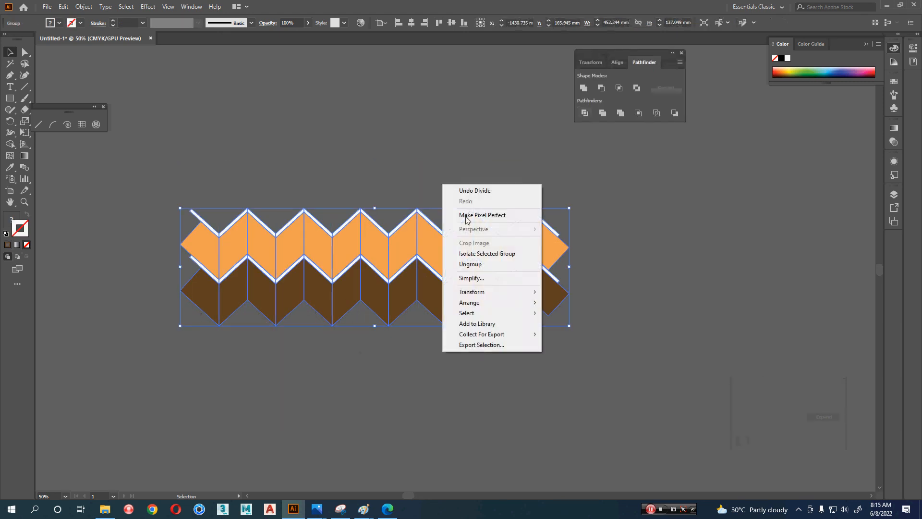
{"action": "left_click", "coordinate": [473, 261]}
{"action": "left_click", "coordinate": [603, 194]}
Delete the uneven leftover pieces beyond the outermost dividing lines at both ends of the bands
{"action": "left_click_drag", "start_coordinate": [550, 322], "coordinate": [564, 250]}
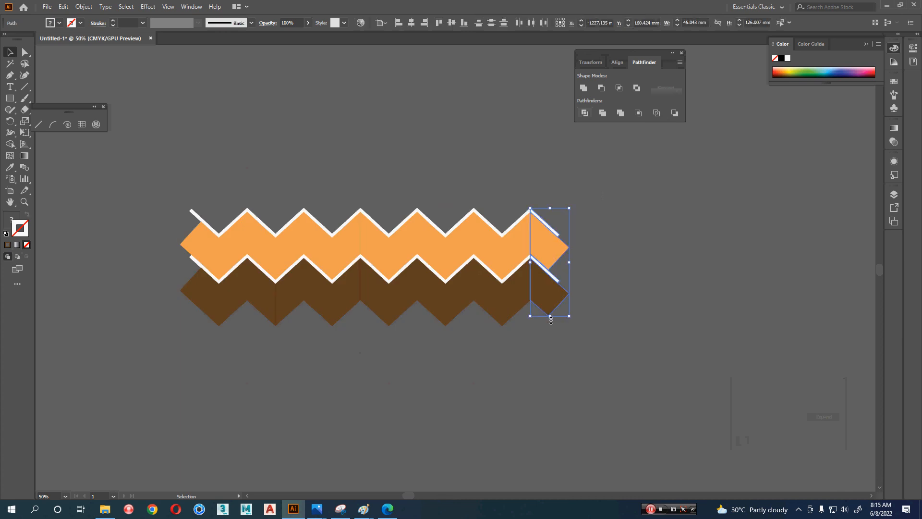
{"action": "key", "text": "Delete"}
{"action": "left_click_drag", "start_coordinate": [191, 337], "coordinate": [191, 343]}
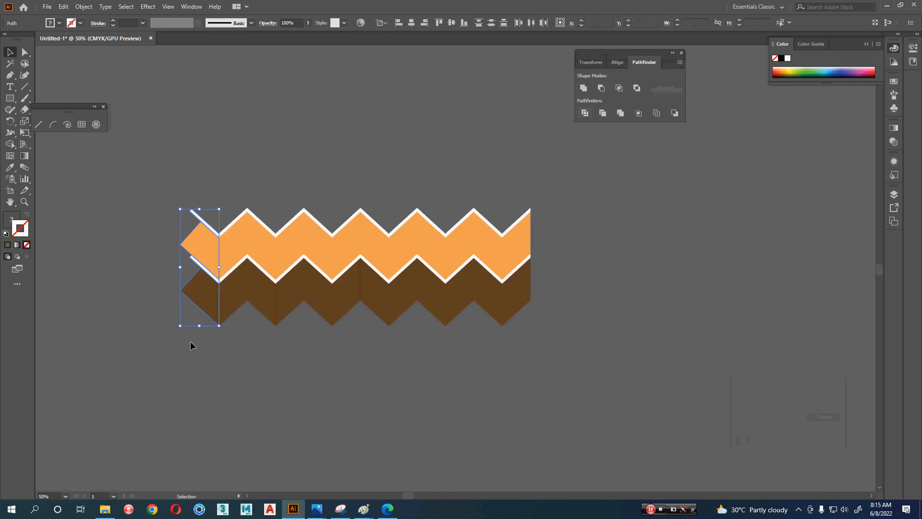
{"action": "key", "text": "Delete"}
Recolor the five downward-sloping panels of the orange band with the darker tone aa703c
{"action": "key", "text": "a"}
{"action": "left_click", "coordinate": [265, 247]}
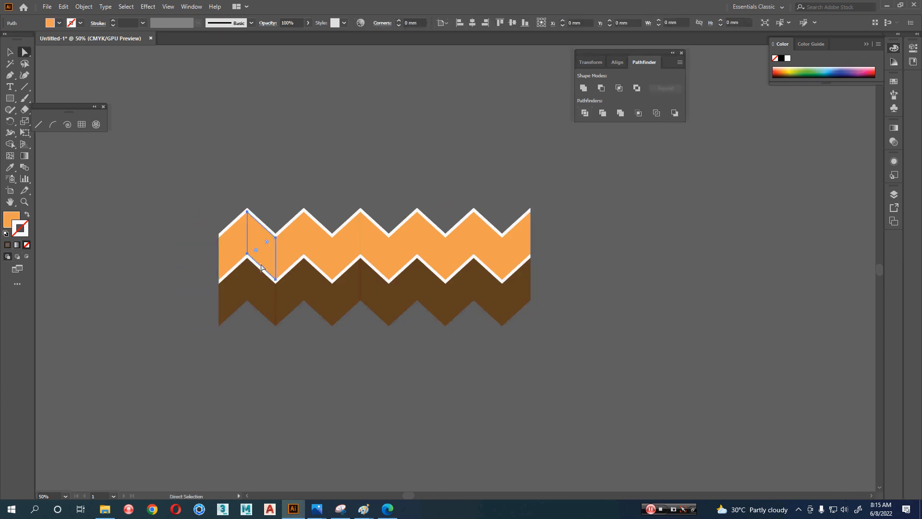
{"action": "left_click", "coordinate": [257, 287], "text": "shift"}
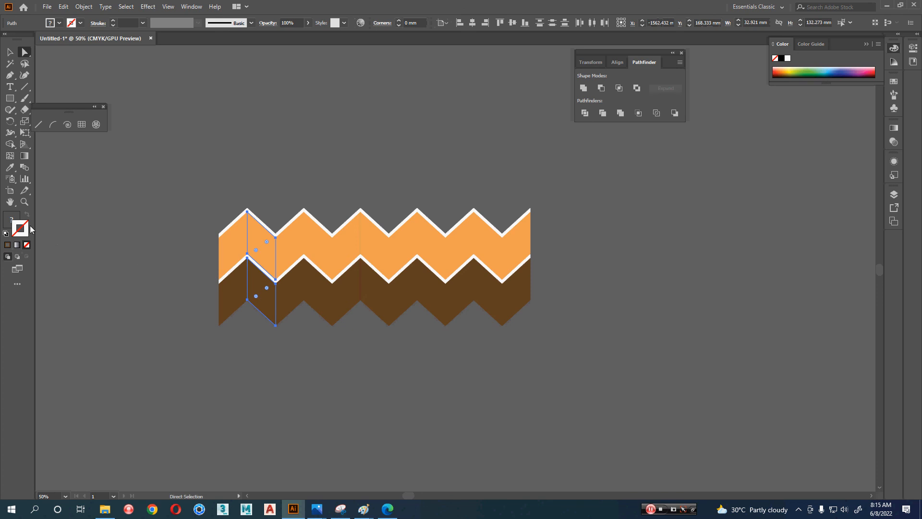
{"action": "left_click", "coordinate": [263, 254]}
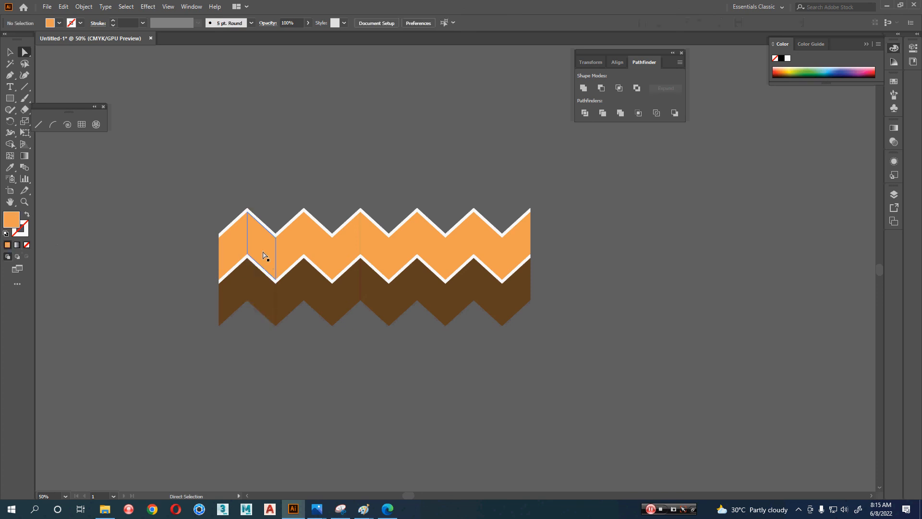
{"action": "left_click", "coordinate": [319, 250], "text": "shift"}
{"action": "left_click", "coordinate": [364, 250], "text": "shift"}
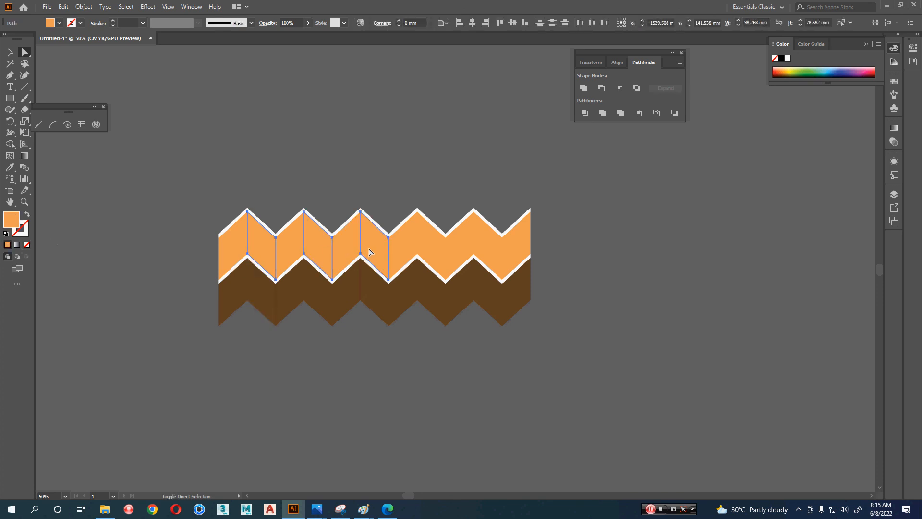
{"action": "left_click", "coordinate": [436, 255], "text": "shift"}
{"action": "left_click", "coordinate": [494, 257], "text": "shift"}
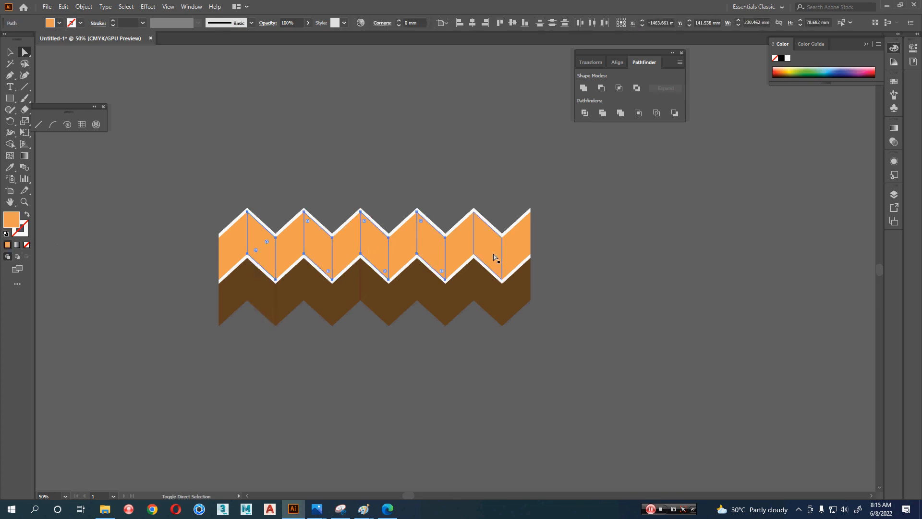
{"action": "double_click", "coordinate": [12, 220]}
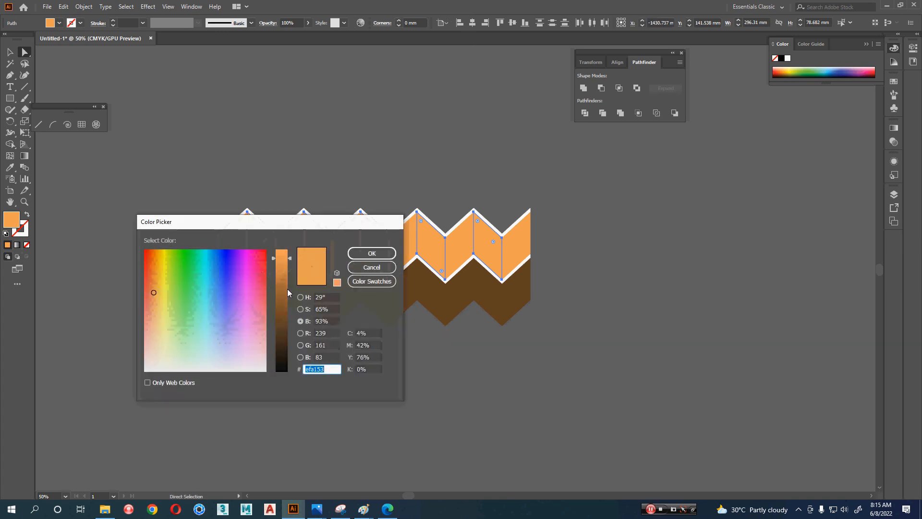
{"action": "left_click", "coordinate": [287, 289]}
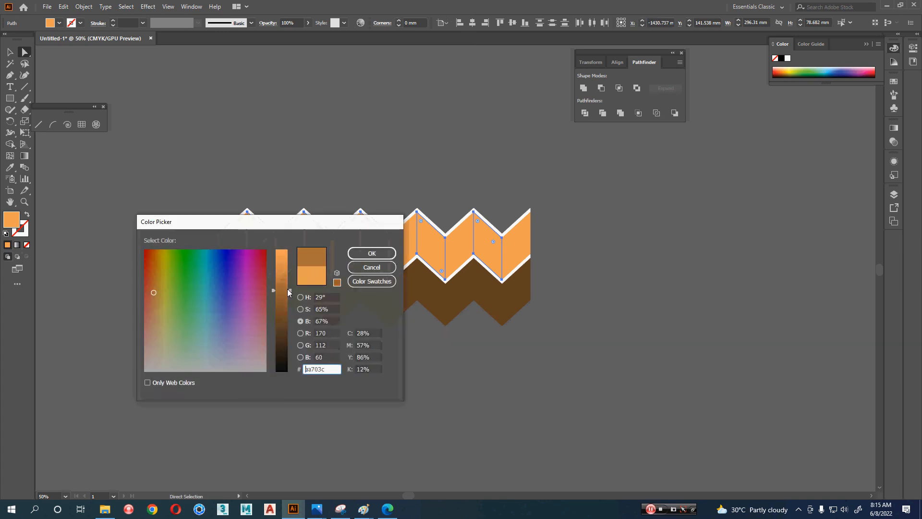
{"action": "left_click", "coordinate": [372, 253]}
{"action": "left_click", "coordinate": [376, 365]}
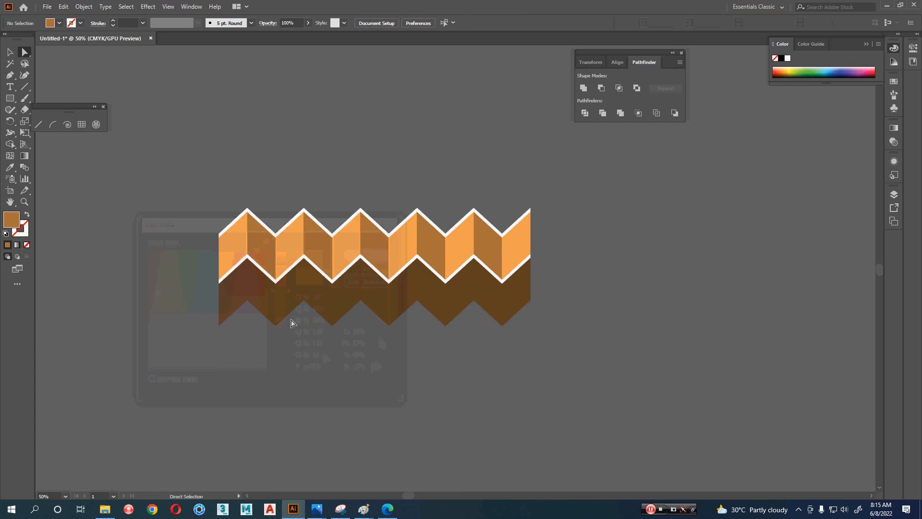
Fill the five downward-sloping panels of the brown band with a darker shade of brown
{"action": "left_click", "coordinate": [256, 299]}
{"action": "left_click", "coordinate": [316, 295], "text": "shift"}
{"action": "left_click", "coordinate": [376, 294], "text": "shift"}
{"action": "left_click", "coordinate": [442, 295], "text": "shift"}
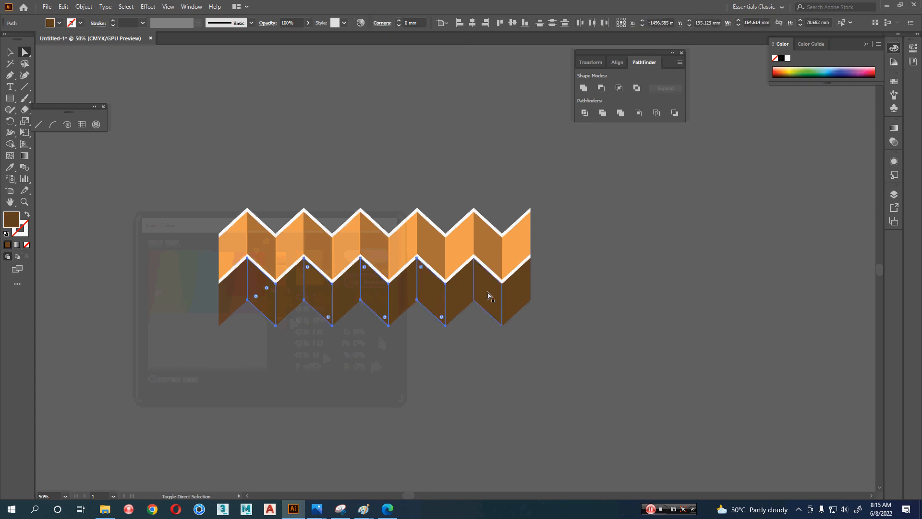
{"action": "left_click", "coordinate": [489, 293], "text": "shift"}
{"action": "double_click", "coordinate": [12, 222]}
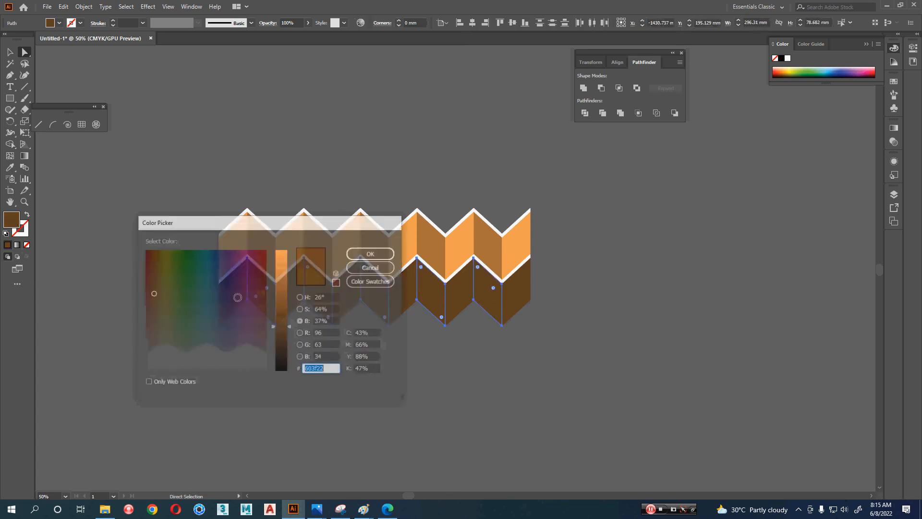
{"action": "left_click", "coordinate": [286, 344]}
{"action": "left_click", "coordinate": [363, 255]}
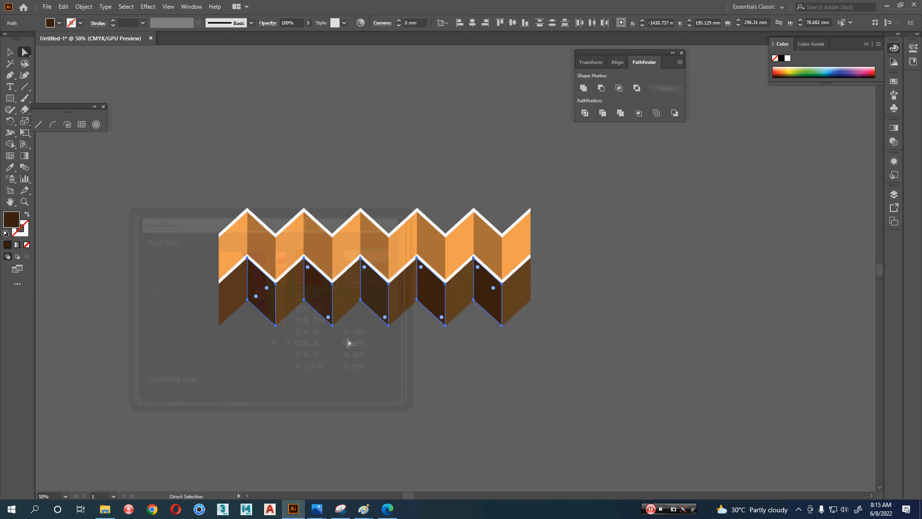
{"action": "key", "text": "v"}
{"action": "left_click", "coordinate": [350, 369]}
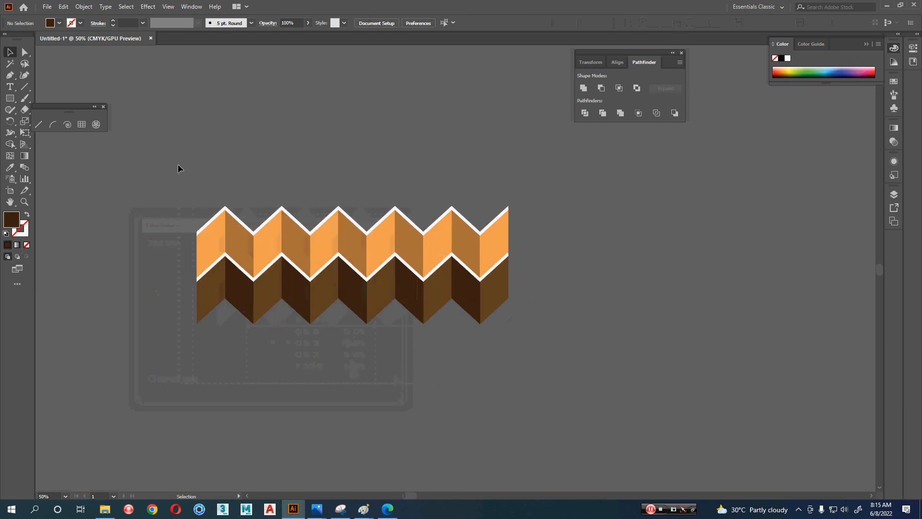
Group all the pieces of the orange and brown bands together
{"action": "key", "text": "ctrl+a"}
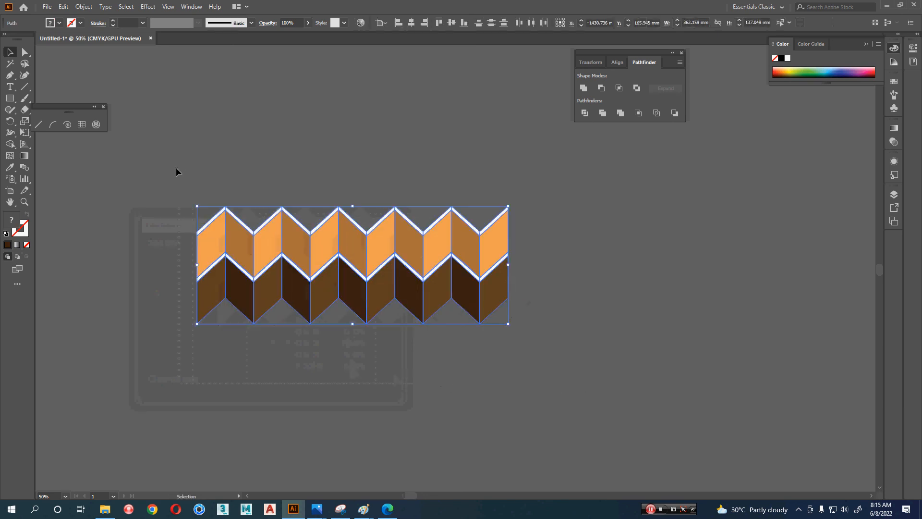
{"action": "right_click", "coordinate": [238, 245]}
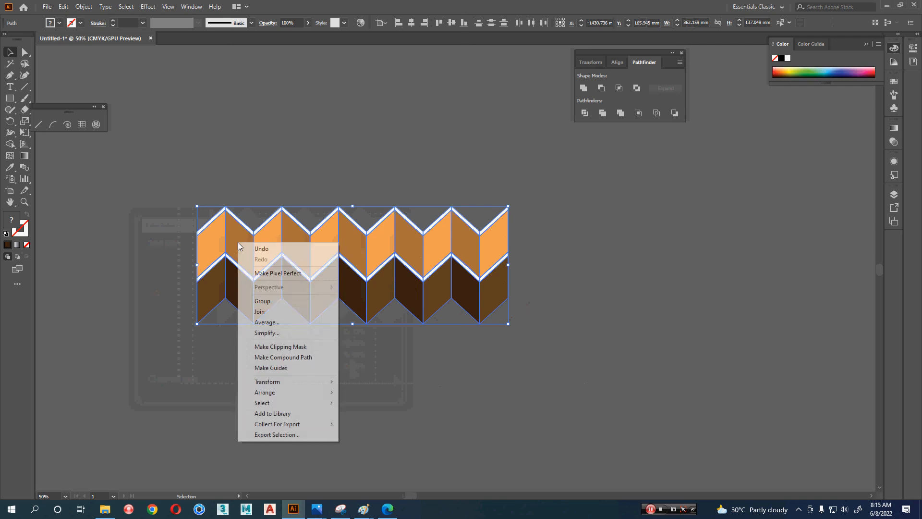
{"action": "left_click", "coordinate": [273, 298]}
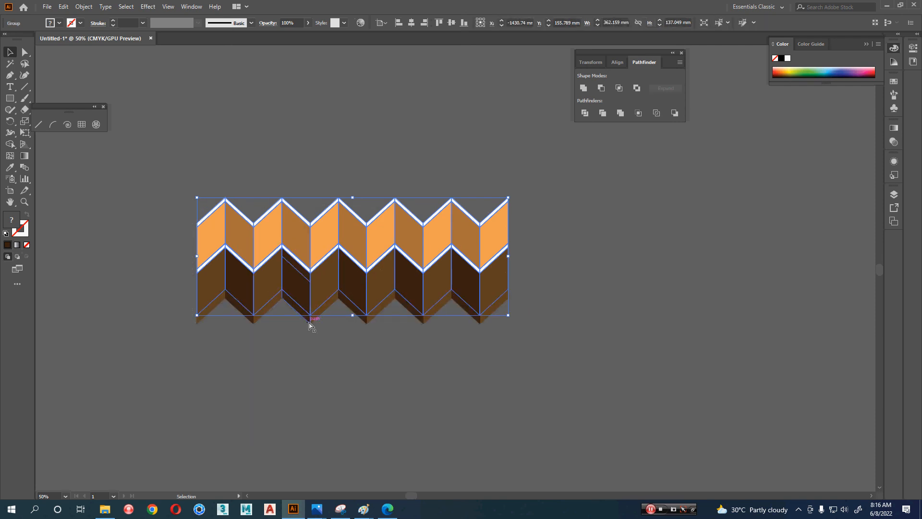
{"action": "scroll", "coordinate": [300, 332], "scroll_direction": "up", "scroll_amount": 1}
{"action": "scroll", "coordinate": [300, 333], "scroll_direction": "up", "scroll_amount": 4}
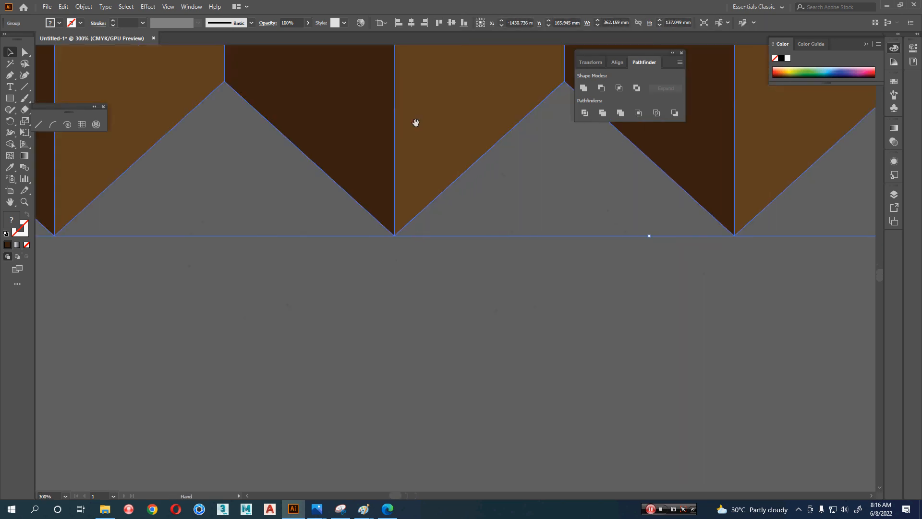
{"action": "left_click_drag", "start_coordinate": [403, 62], "coordinate": [421, 259]}
{"action": "key", "text": "ctrl+z"}
{"action": "key", "text": "ctrl+z"}
Place a copy of the grouped bands directly below so its upper white stripe meets the brown band's lower zigzag edge
{"action": "scroll", "coordinate": [419, 327], "scroll_direction": "down", "scroll_amount": 4}
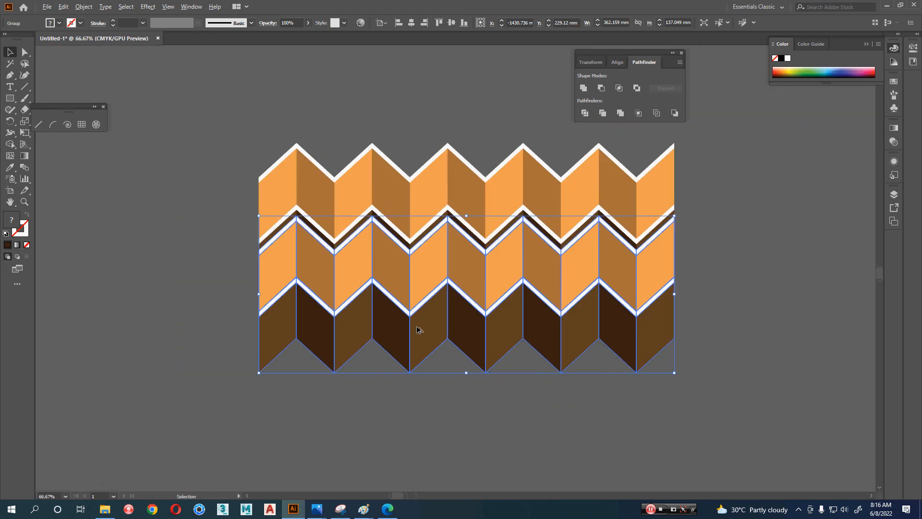
{"action": "key", "text": "space"}
{"action": "left_click_drag", "start_coordinate": [419, 317], "coordinate": [377, 244]}
{"action": "left_click_drag", "start_coordinate": [375, 187], "coordinate": [409, 161]}
{"action": "scroll", "coordinate": [380, 288], "scroll_direction": "up", "scroll_amount": 2}
{"action": "scroll", "coordinate": [342, 161], "scroll_direction": "up", "scroll_amount": 5}
{"action": "left_click_drag", "start_coordinate": [471, 257], "coordinate": [433, 355]}
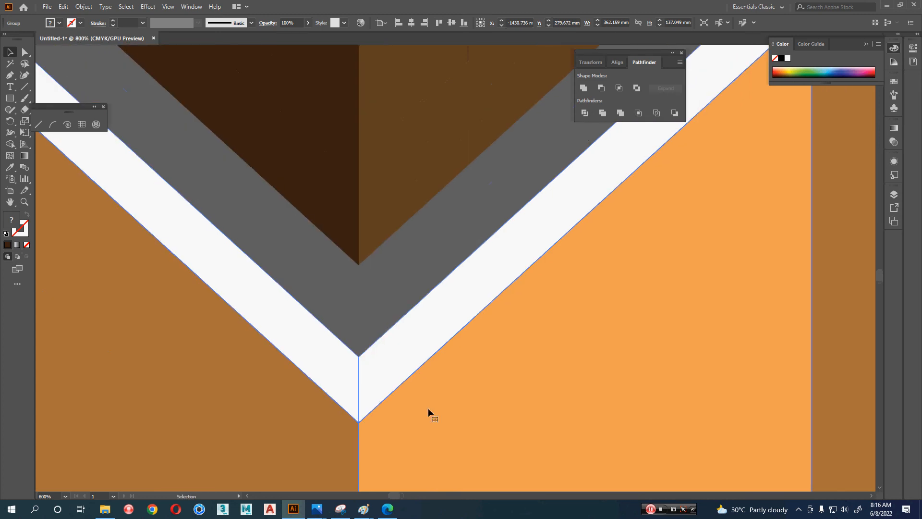
{"action": "left_click_drag", "start_coordinate": [427, 408], "coordinate": [427, 316]}
{"action": "scroll", "coordinate": [428, 326], "scroll_direction": "down", "scroll_amount": 7}
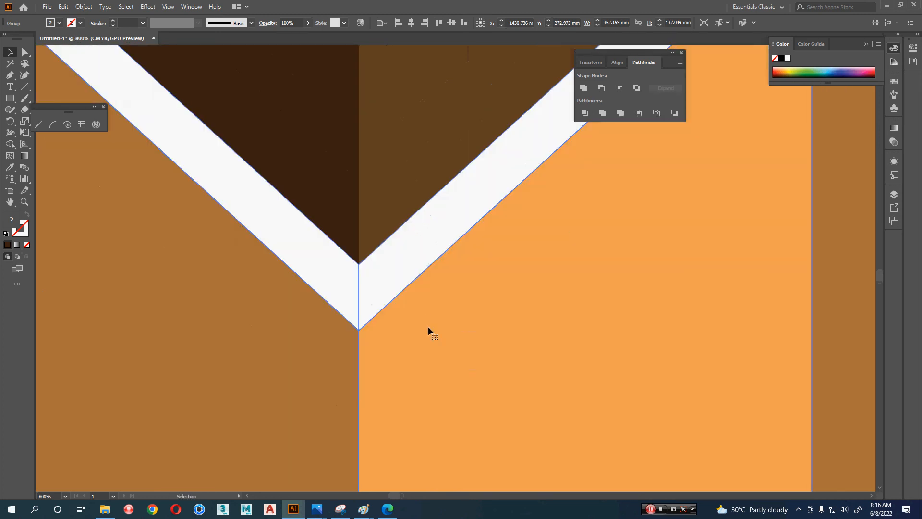
{"action": "scroll", "coordinate": [429, 330], "scroll_direction": "down", "scroll_amount": 1}
Delete the lower copy of the grouped bands
{"action": "left_click", "coordinate": [692, 331]}
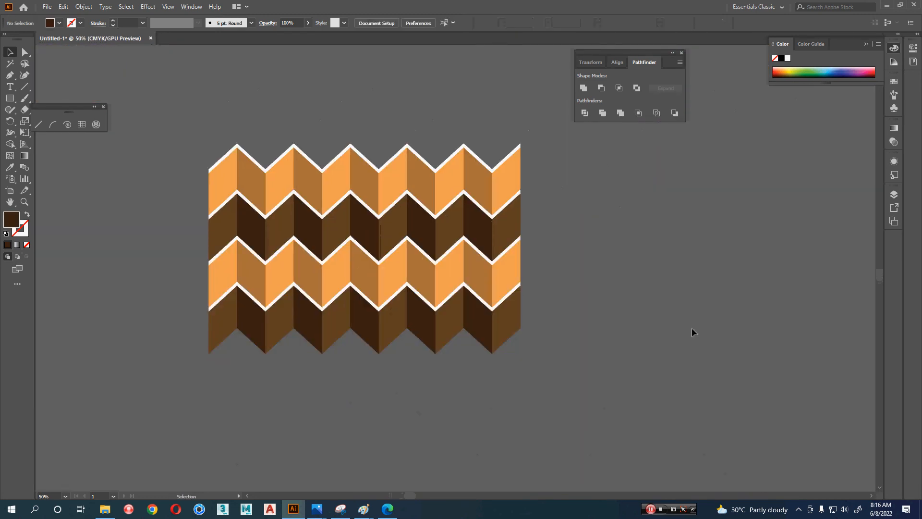
{"action": "left_click_drag", "start_coordinate": [446, 358], "coordinate": [447, 359]}
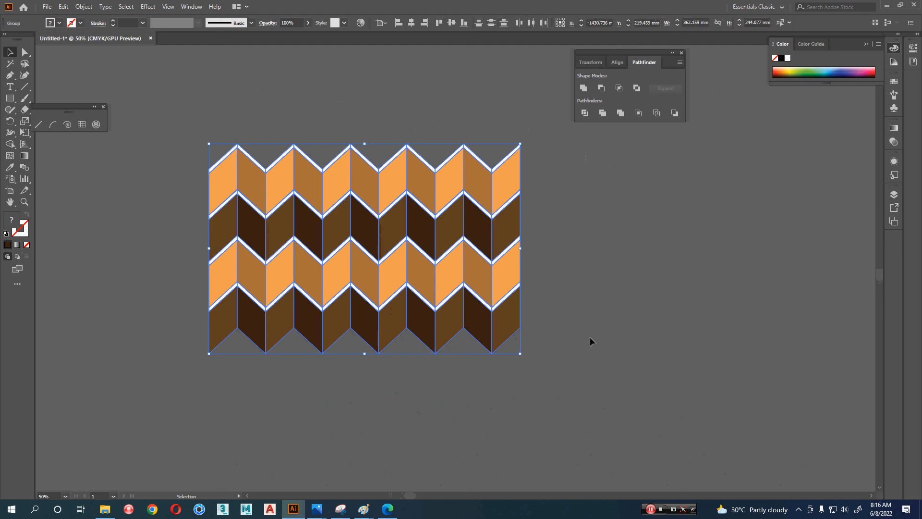
{"action": "left_click", "coordinate": [593, 340]}
{"action": "left_click", "coordinate": [481, 297]}
{"action": "key", "text": "Delete"}
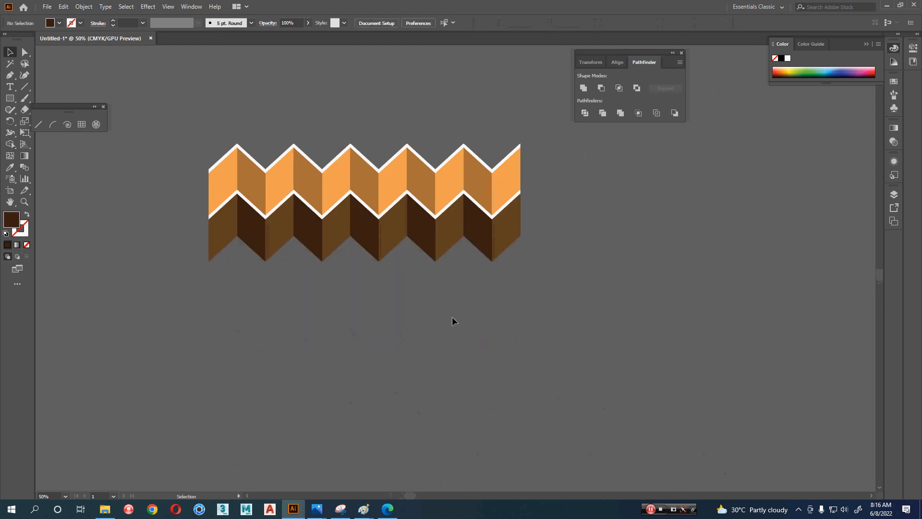
{"action": "left_click", "coordinate": [340, 233]}
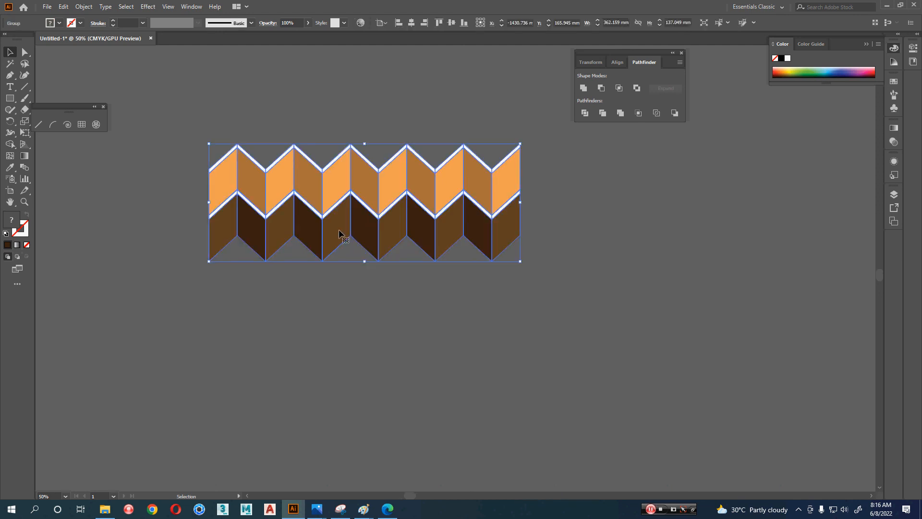
{"action": "left_click_drag", "start_coordinate": [352, 184], "coordinate": [387, 96]}
{"action": "left_click", "coordinate": [136, 7]}
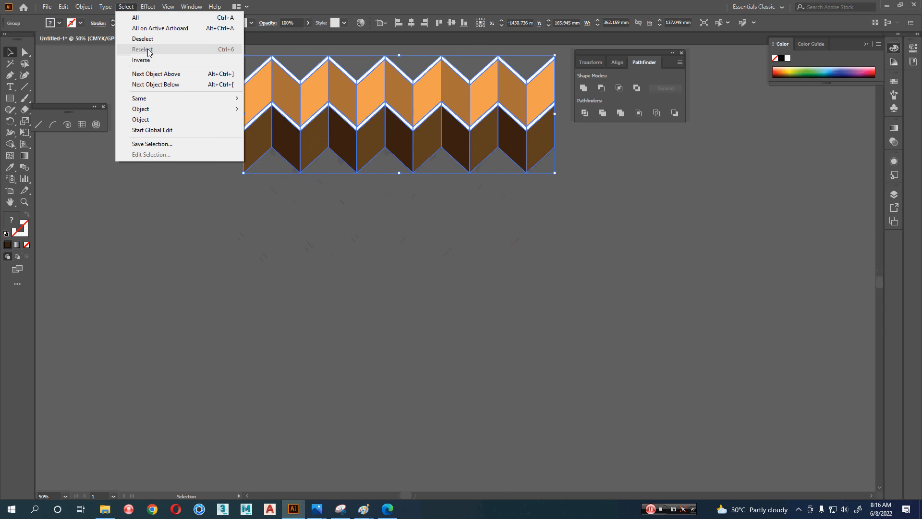
{"action": "mouse_move", "coordinate": [148, 7]}
{"action": "mouse_move", "coordinate": [202, 84]}
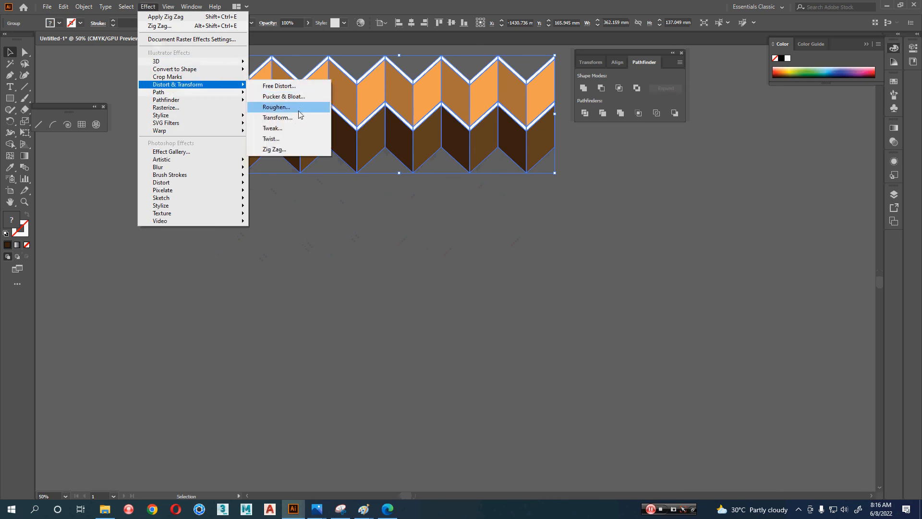
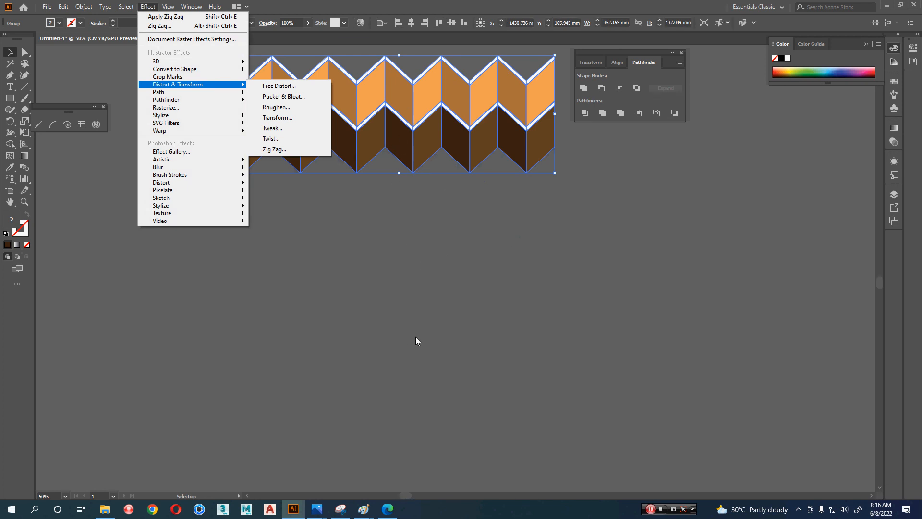
{"action": "left_click", "coordinate": [419, 251]}
{"action": "scroll", "coordinate": [180, 183], "scroll_direction": "up", "scroll_amount": 4}
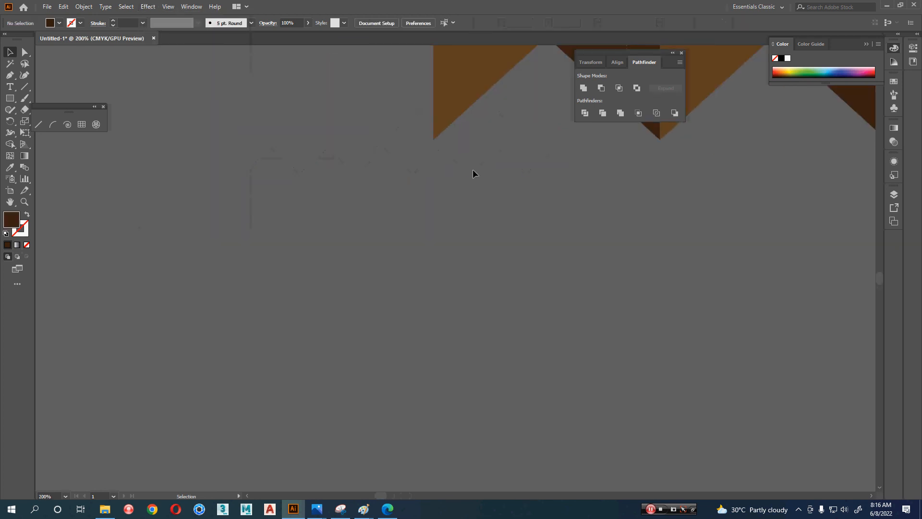
{"action": "left_click_drag", "start_coordinate": [473, 169], "coordinate": [212, 357]}
{"action": "scroll", "coordinate": [269, 212], "scroll_direction": "up", "scroll_amount": 5}
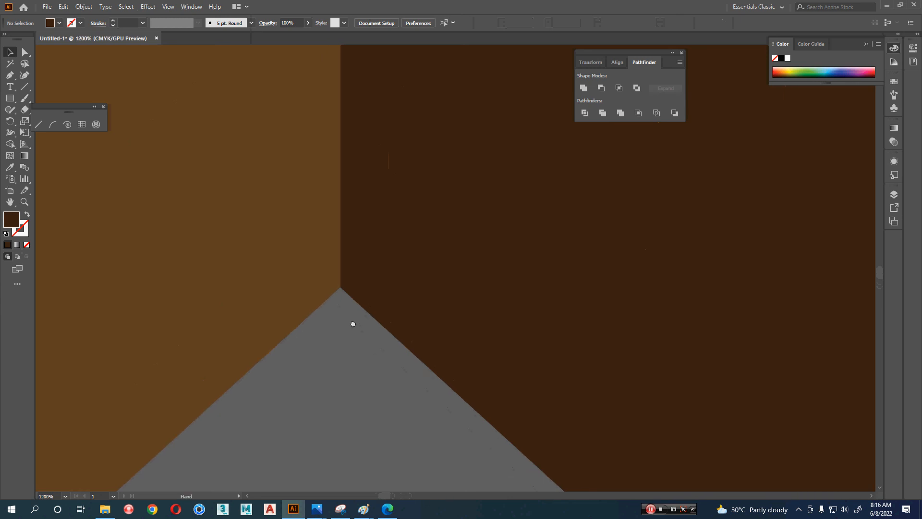
{"action": "left_click", "coordinate": [374, 230]}
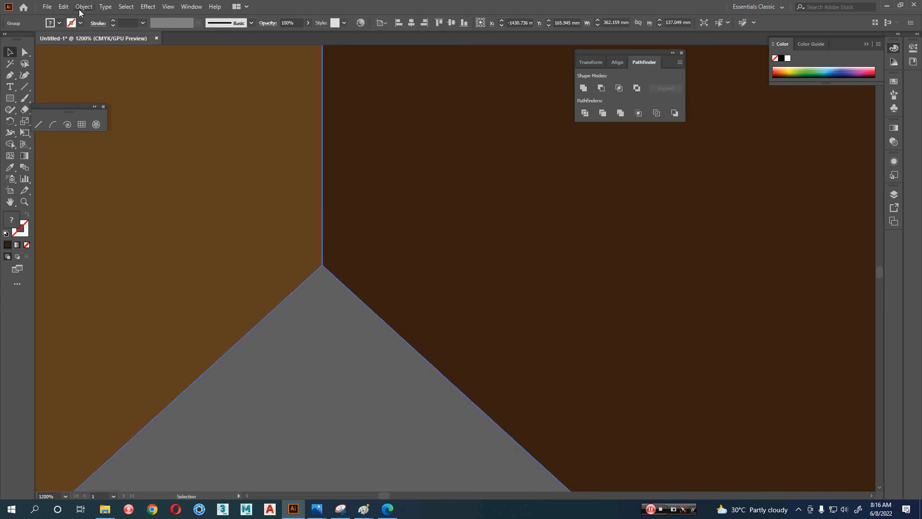
Check the reference pattern in Photos and select the ten downward-sloping pieces of the two white zigzag stripes within the group
{"action": "key", "text": "alt+Tab"}
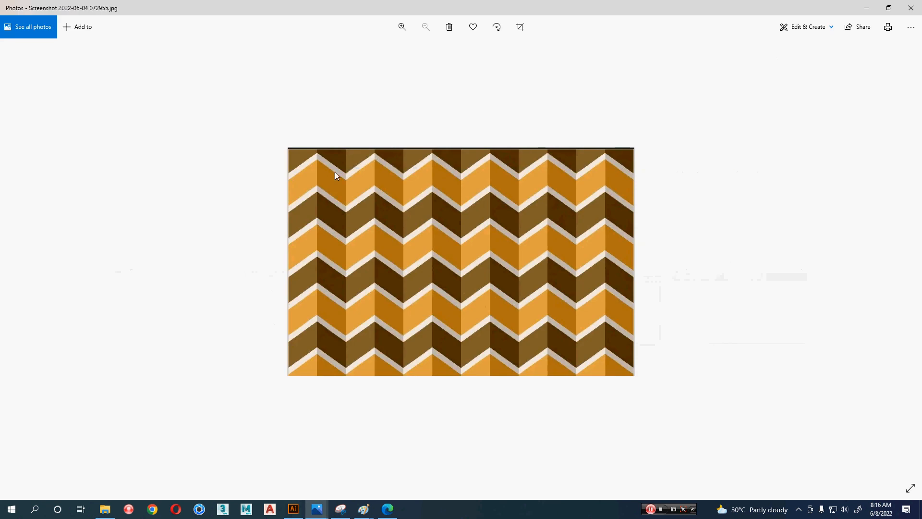
{"action": "key", "text": "alt+Tab"}
{"action": "scroll", "coordinate": [341, 226], "scroll_direction": "down", "scroll_amount": 10}
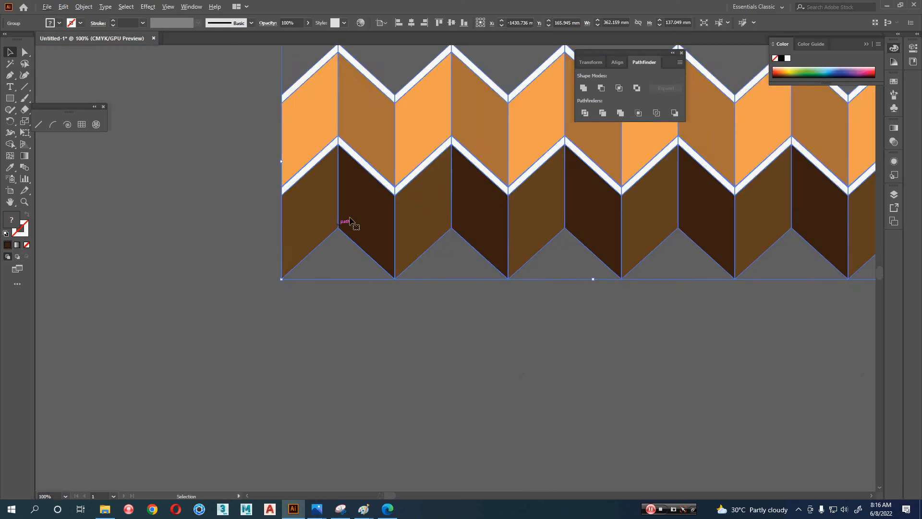
{"action": "left_click", "coordinate": [272, 398]}
{"action": "key", "text": "a"}
{"action": "left_click", "coordinate": [264, 267]}
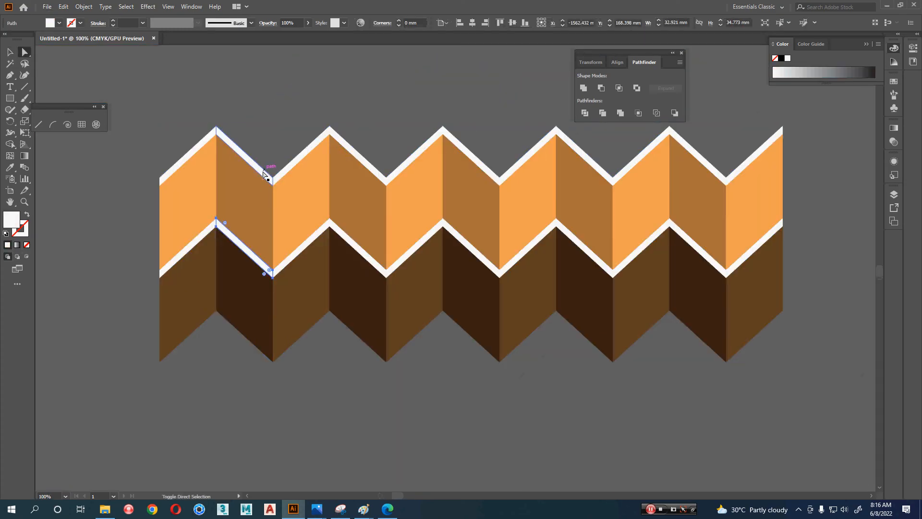
{"action": "left_click", "coordinate": [269, 176], "text": "shift"}
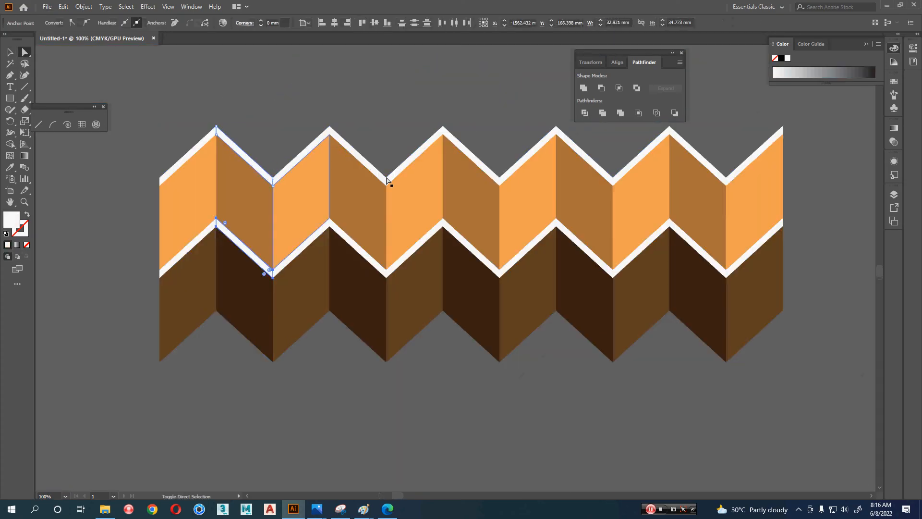
{"action": "left_click", "coordinate": [369, 261], "text": "shift"}
{"action": "left_click", "coordinate": [465, 246], "text": "shift"}
{"action": "left_click", "coordinate": [488, 174], "text": "shift"}
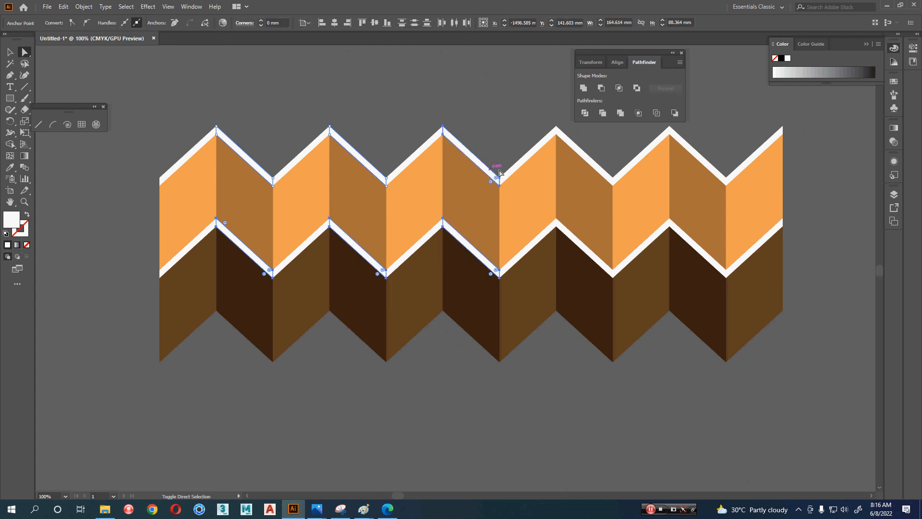
{"action": "left_click", "coordinate": [600, 170], "text": "shift"}
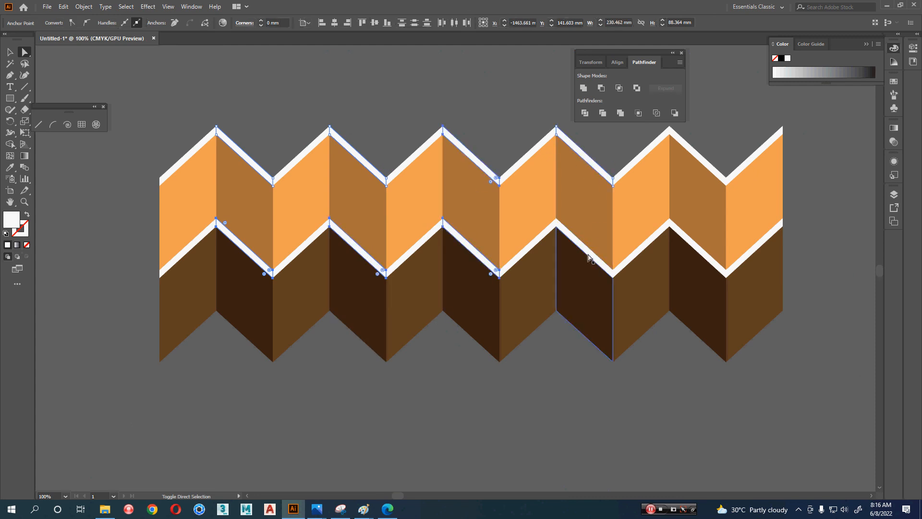
{"action": "left_click", "coordinate": [589, 250], "text": "shift"}
{"action": "left_click_drag", "start_coordinate": [662, 263], "coordinate": [400, 264]}
{"action": "left_click", "coordinate": [435, 248], "text": "shift"}
{"action": "left_click", "coordinate": [458, 178], "text": "shift"}
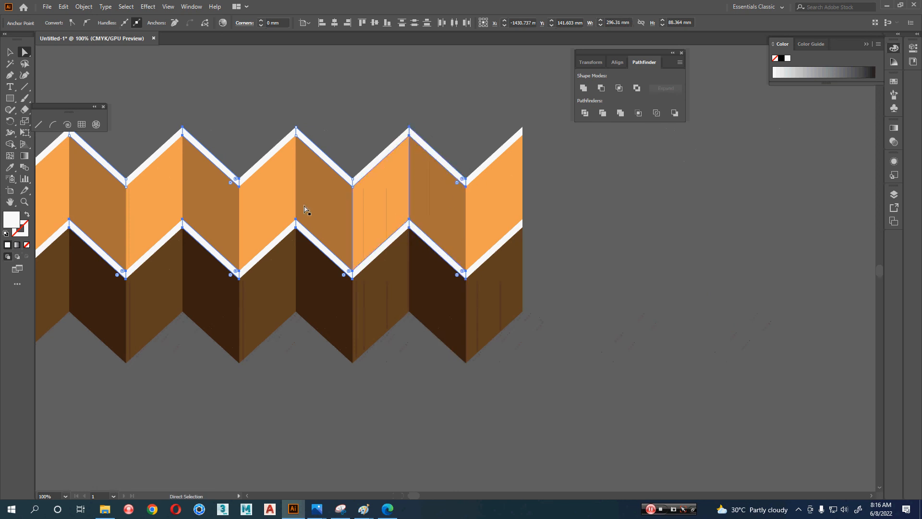
Try a light grey fill on the selected downward-sloping stripe pieces and undo it
{"action": "double_click", "coordinate": [13, 222]}
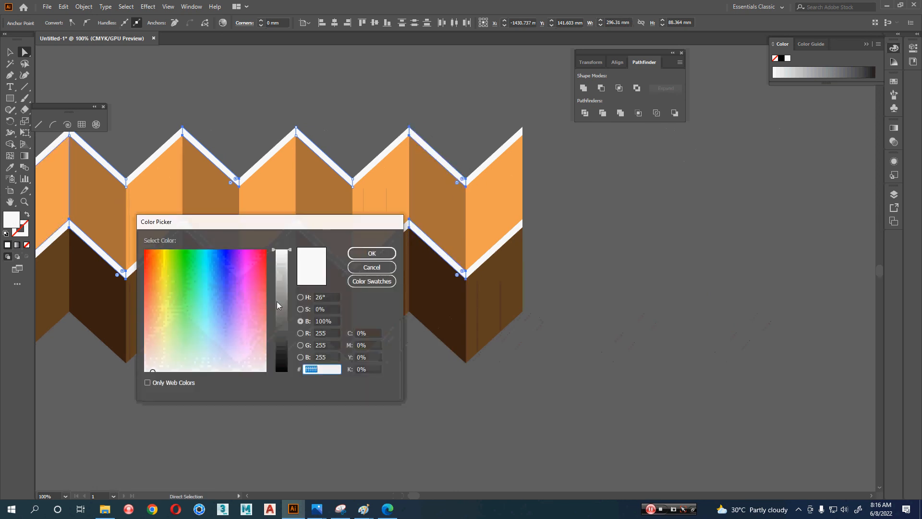
{"action": "left_click", "coordinate": [282, 271]}
{"action": "left_click", "coordinate": [382, 258]}
{"action": "key", "text": "v"}
{"action": "left_click", "coordinate": [361, 392]}
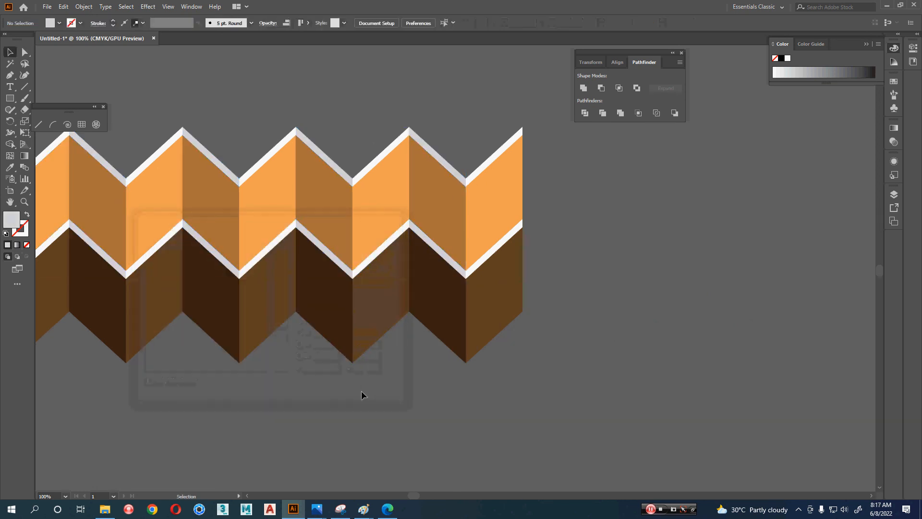
{"action": "left_click_drag", "start_coordinate": [305, 401], "coordinate": [482, 396]}
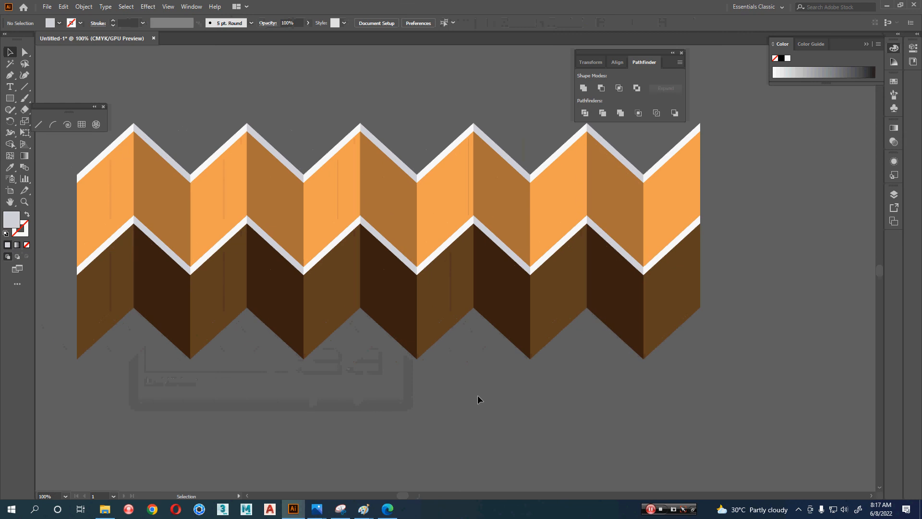
{"action": "key", "text": "ctrl+z"}
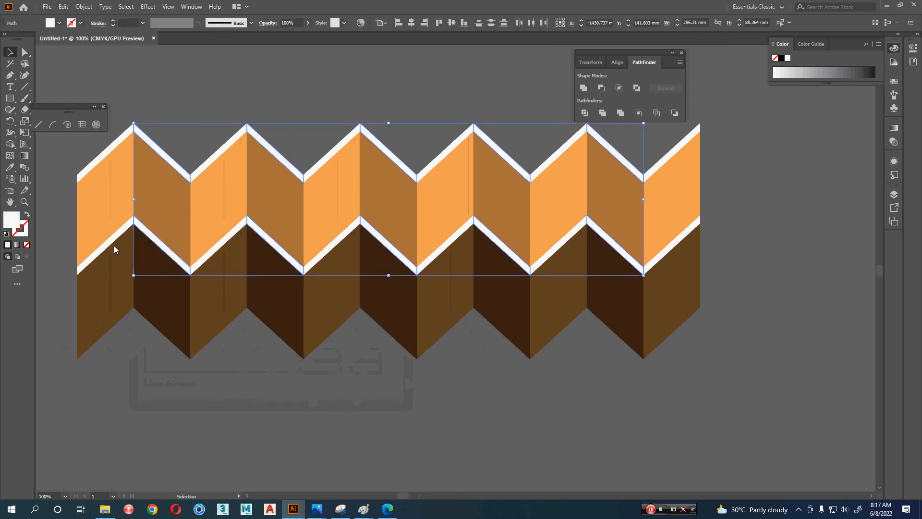
Fill the selected downward-sloping stripe pieces with a medium grey and deselect them
{"action": "left_click", "coordinate": [289, 317]}
{"action": "left_click", "coordinate": [371, 253]}
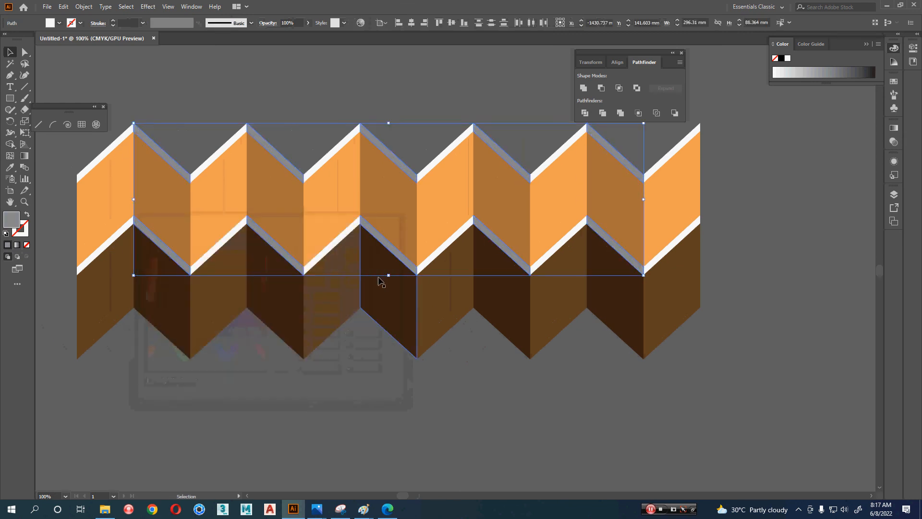
{"action": "left_click", "coordinate": [377, 393]}
{"action": "left_click_drag", "start_coordinate": [317, 403], "coordinate": [378, 403]}
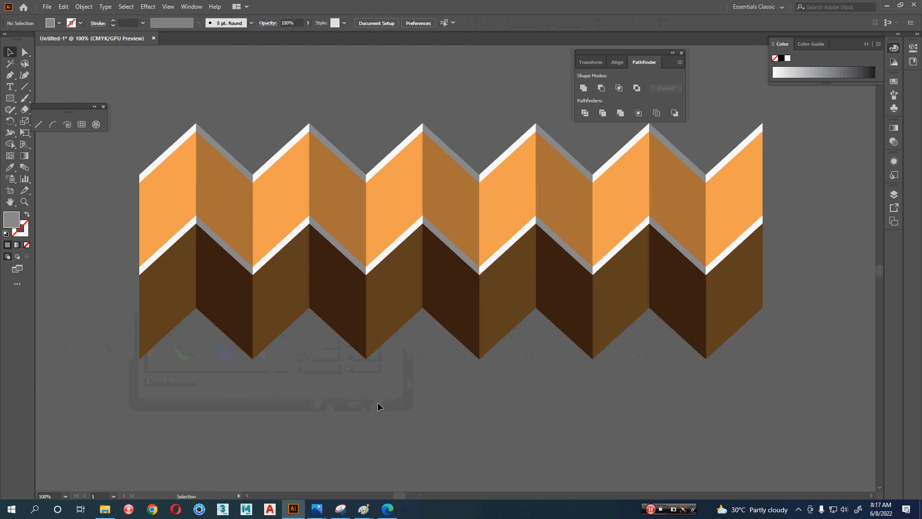
{"action": "left_click_drag", "start_coordinate": [318, 398], "coordinate": [326, 383]}
Open the Transform effect for the grouped bands, with Preview on and Copies set to 1
{"action": "left_click", "coordinate": [253, 219]}
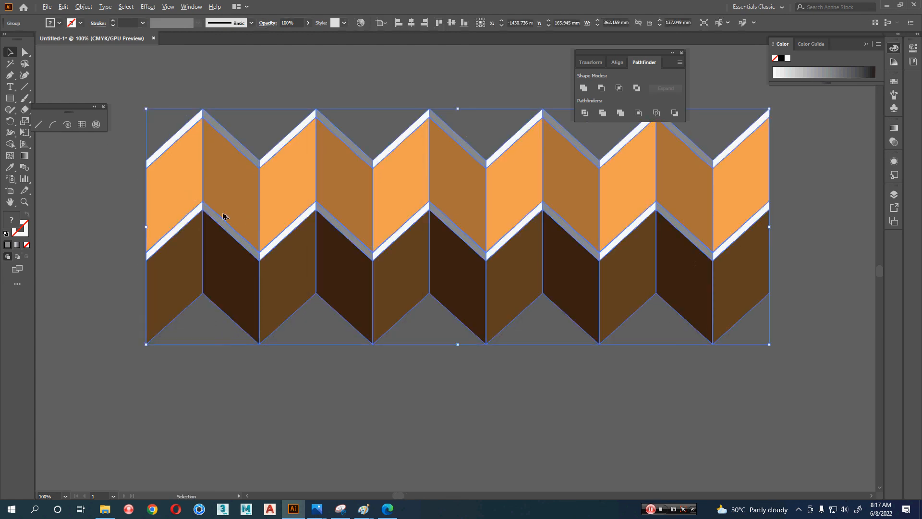
{"action": "scroll", "coordinate": [254, 218], "scroll_direction": "up", "scroll_amount": 2}
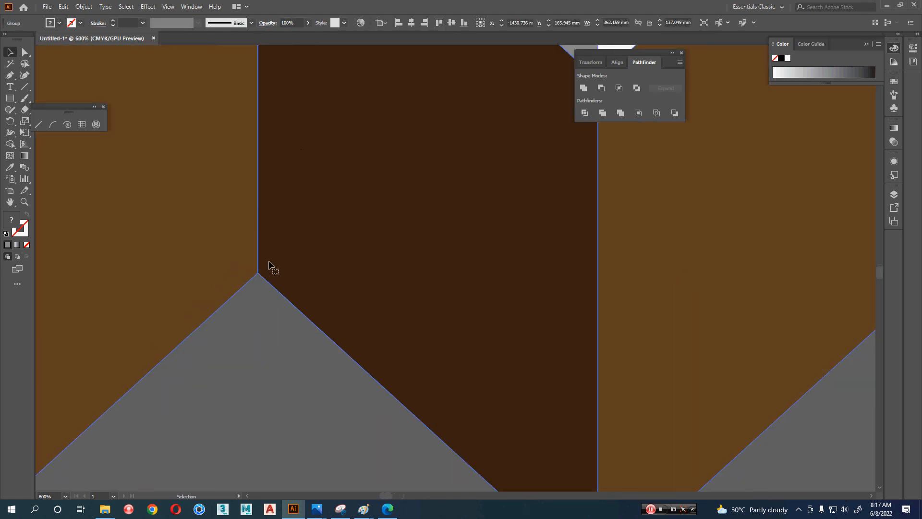
{"action": "scroll", "coordinate": [266, 288], "scroll_direction": "up", "scroll_amount": 2}
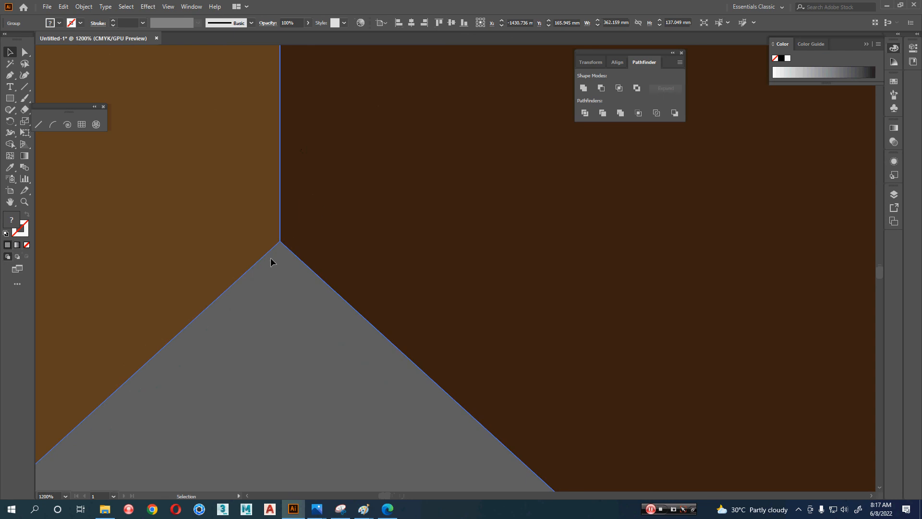
{"action": "scroll", "coordinate": [282, 267], "scroll_direction": "up", "scroll_amount": 1}
{"action": "left_click_drag", "start_coordinate": [227, 149], "coordinate": [431, 37]}
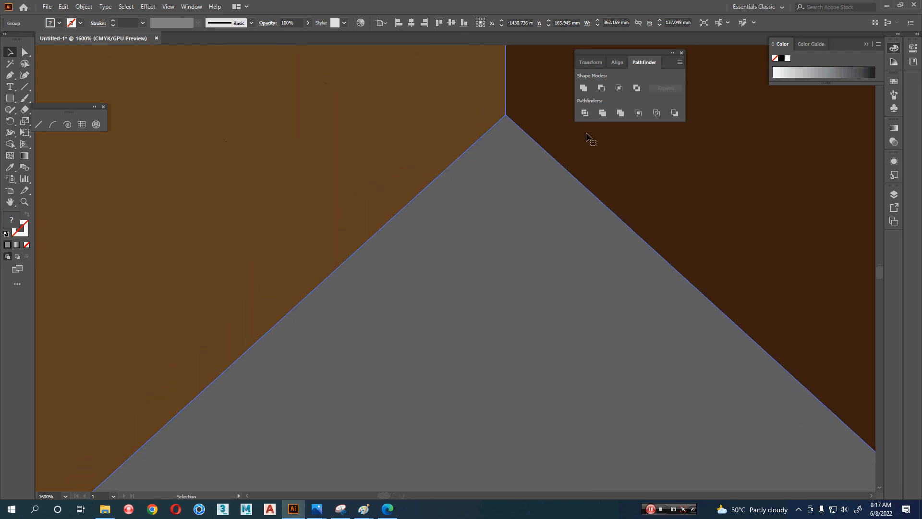
{"action": "left_click", "coordinate": [150, 6]}
{"action": "mouse_move", "coordinate": [200, 87]}
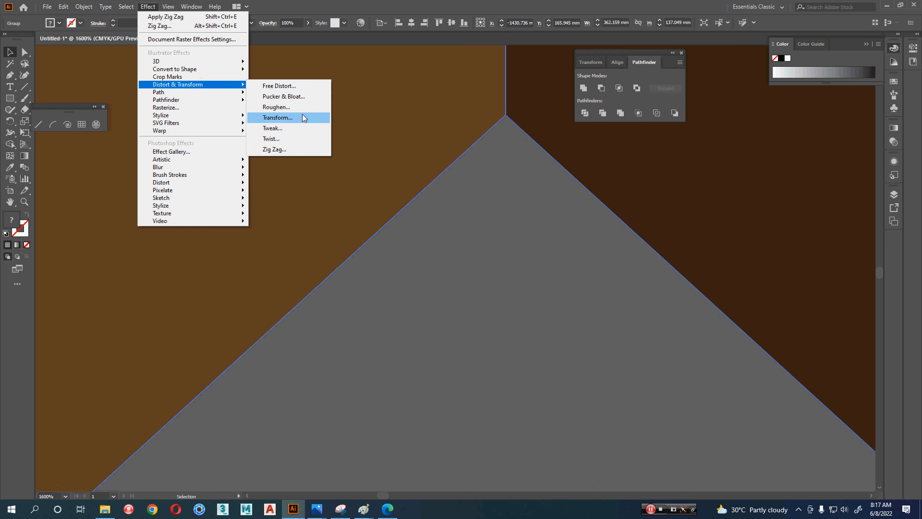
{"action": "left_click", "coordinate": [303, 117]}
{"action": "left_click_drag", "start_coordinate": [727, 73], "coordinate": [122, 73]}
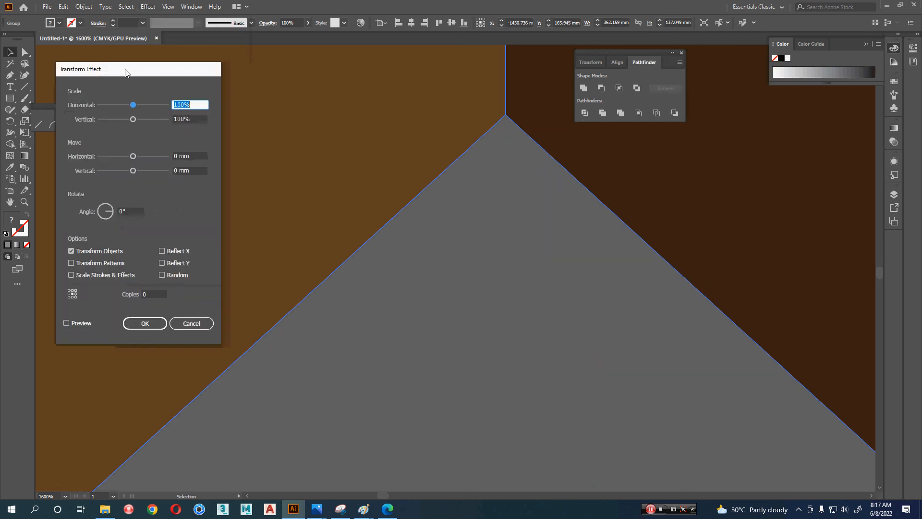
{"action": "left_click", "coordinate": [78, 323]}
{"action": "left_click", "coordinate": [152, 293]}
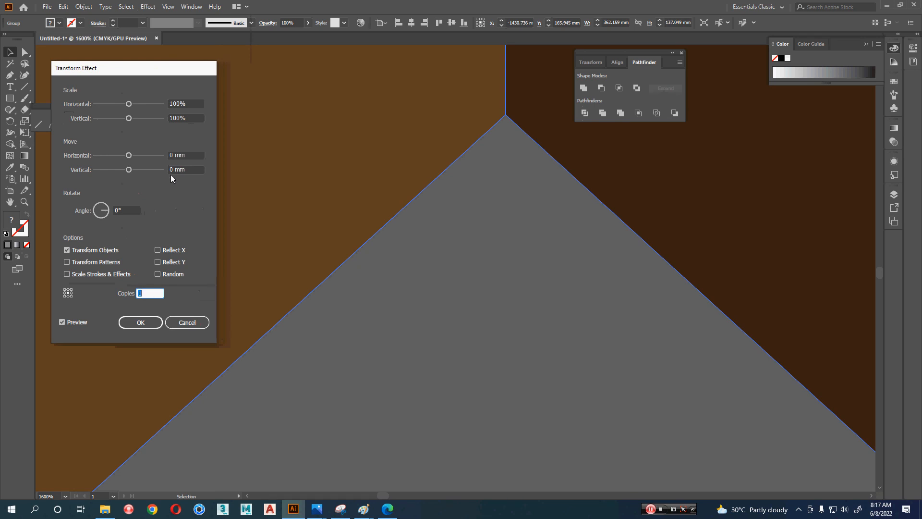
Try offsetting the transform copy horizontally and return the horizontal move to 0 mm
{"action": "left_click", "coordinate": [190, 156]}
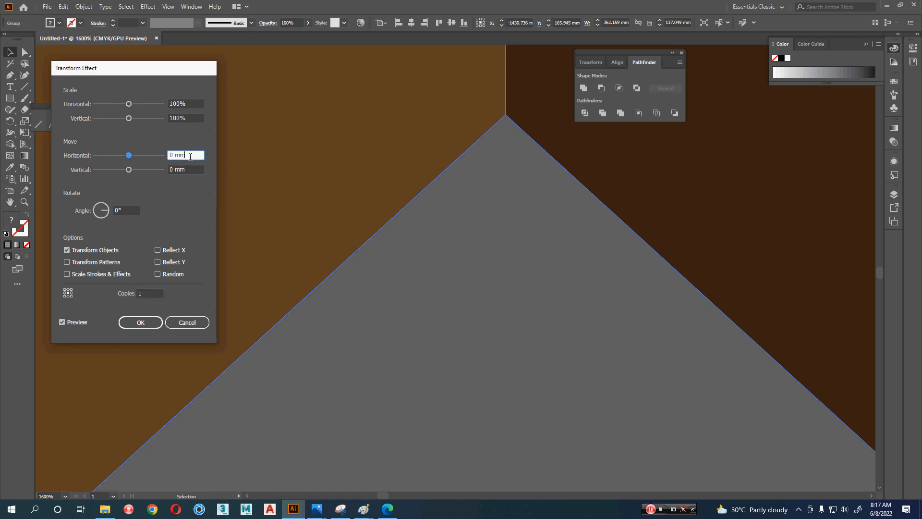
{"action": "key", "text": "Up"}
{"action": "key", "text": "Up"}
{"action": "key", "text": "Up"}
{"action": "key", "text": "Up"}
{"action": "key", "text": "Up"}
{"action": "key", "text": "Up"}
{"action": "key", "text": "Down"}
{"action": "key", "text": "Down"}
{"action": "key", "text": "Down"}
{"action": "key", "text": "Down"}
{"action": "key", "text": "Down"}
{"action": "key", "text": "Down"}
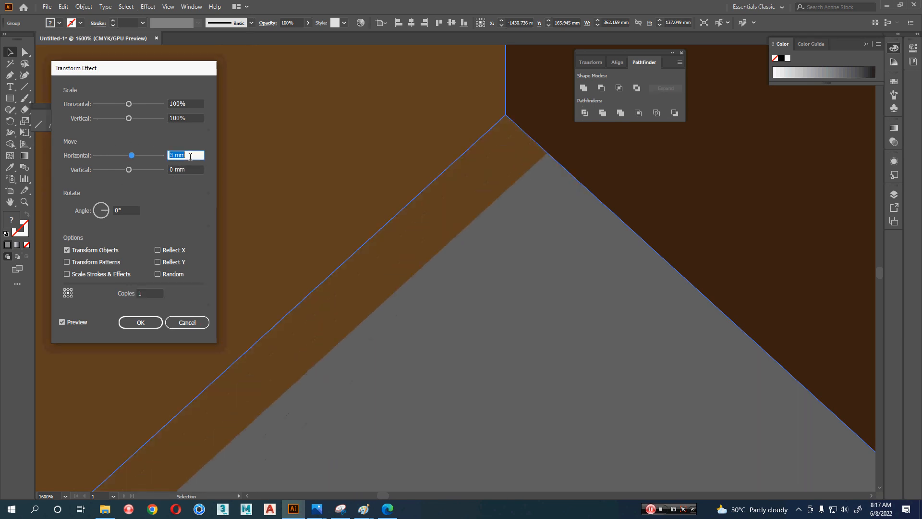
Set the effect's vertical move to 107 mm so the copy's upper stripe meets the brown band's lower zigzag edge
{"action": "left_click", "coordinate": [187, 170]}
{"action": "key", "text": "Up"}
{"action": "key", "text": "Up"}
{"action": "key", "text": "Up"}
{"action": "key", "text": "Up"}
{"action": "key", "text": "Up"}
{"action": "key", "text": "Up"}
{"action": "key", "text": "Up"}
{"action": "key", "text": "Up"}
{"action": "key", "text": "Up"}
{"action": "key", "text": "Up"}
{"action": "key", "text": "Up"}
{"action": "key", "text": "Up"}
{"action": "key", "text": "Up"}
{"action": "key", "text": "Up"}
{"action": "key", "text": "Up"}
{"action": "key", "text": "Up"}
{"action": "key", "text": "Up"}
{"action": "key", "text": "Up"}
{"action": "key", "text": "Up"}
{"action": "key", "text": "Up"}
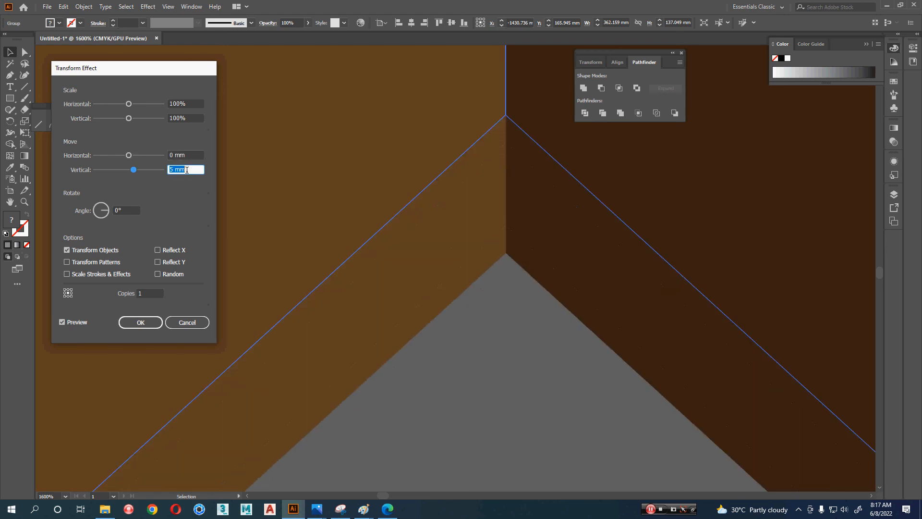
{"action": "key", "text": "Up"}
{"action": "key", "text": "Up"}
{"action": "key", "text": "Up"}
{"action": "key", "text": "Up"}
{"action": "key", "text": "Up"}
{"action": "key", "text": "Up"}
{"action": "key", "text": "Up"}
{"action": "key", "text": "Up"}
{"action": "key", "text": "Up"}
{"action": "key", "text": "Up"}
{"action": "key", "text": "Up"}
{"action": "key", "text": "Up"}
{"action": "key", "text": "Up"}
{"action": "key", "text": "Up"}
{"action": "key", "text": "Up"}
{"action": "key", "text": "Up"}
{"action": "key", "text": "Up"}
{"action": "key", "text": "Up"}
{"action": "key", "text": "Up"}
{"action": "key", "text": "Up"}
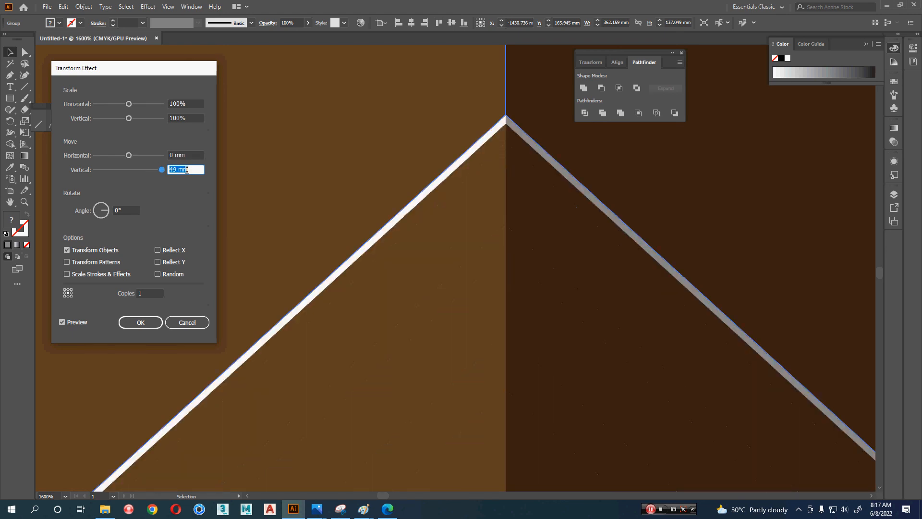
{"action": "key", "text": "Down"}
{"action": "key", "text": "Down"}
{"action": "key", "text": "Down"}
{"action": "key", "text": "Down"}
{"action": "key", "text": "Down"}
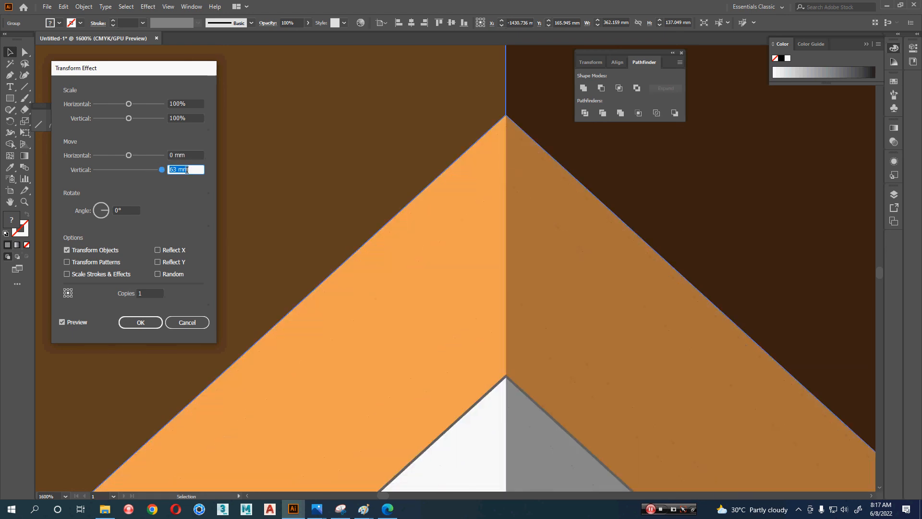
{"action": "key", "text": "Up"}
{"action": "key", "text": "Up"}
{"action": "key", "text": "Up"}
{"action": "key", "text": "Up"}
{"action": "key", "text": "Up"}
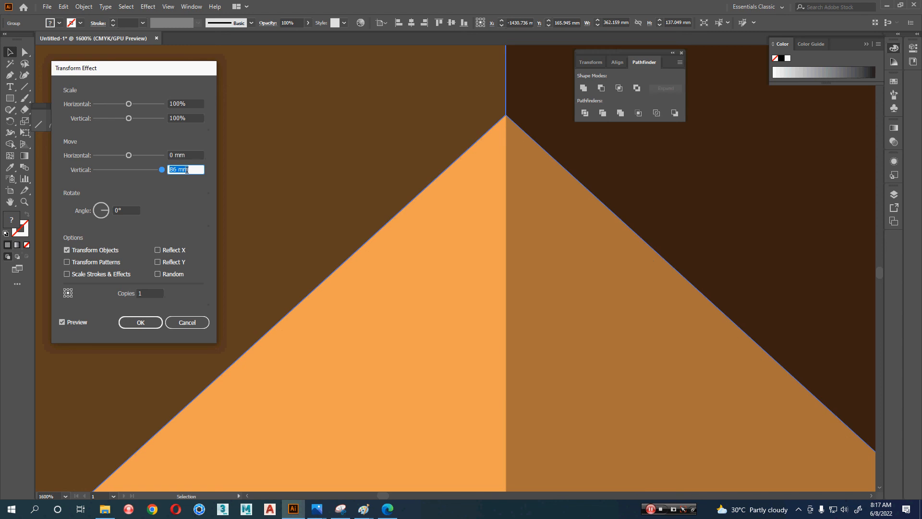
{"action": "key", "text": "Up"}
{"action": "key", "text": "Up"}
{"action": "key", "text": "Up"}
{"action": "key", "text": "Up"}
{"action": "key", "text": "Up"}
{"action": "key", "text": "Up"}
{"action": "key", "text": "Up"}
{"action": "key", "text": "Up"}
{"action": "key", "text": "Up"}
{"action": "key", "text": "Up"}
{"action": "key", "text": "Up"}
{"action": "key", "text": "Up"}
{"action": "key", "text": "Up"}
{"action": "key", "text": "Up"}
{"action": "key", "text": "Up"}
{"action": "key", "text": "Up"}
{"action": "key", "text": "Up"}
{"action": "key", "text": "Up"}
{"action": "key", "text": "Up"}
{"action": "key", "text": "Up"}
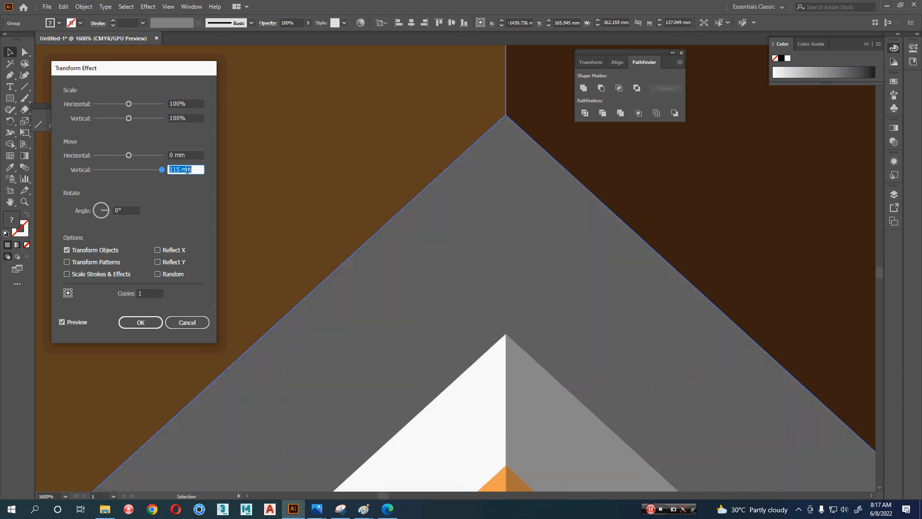
{"action": "key", "text": "Down"}
{"action": "key", "text": "Down"}
{"action": "key", "text": "Down"}
{"action": "key", "text": "Down"}
{"action": "key", "text": "Down"}
{"action": "key", "text": "Down"}
{"action": "key", "text": "Down"}
{"action": "key", "text": "Down"}
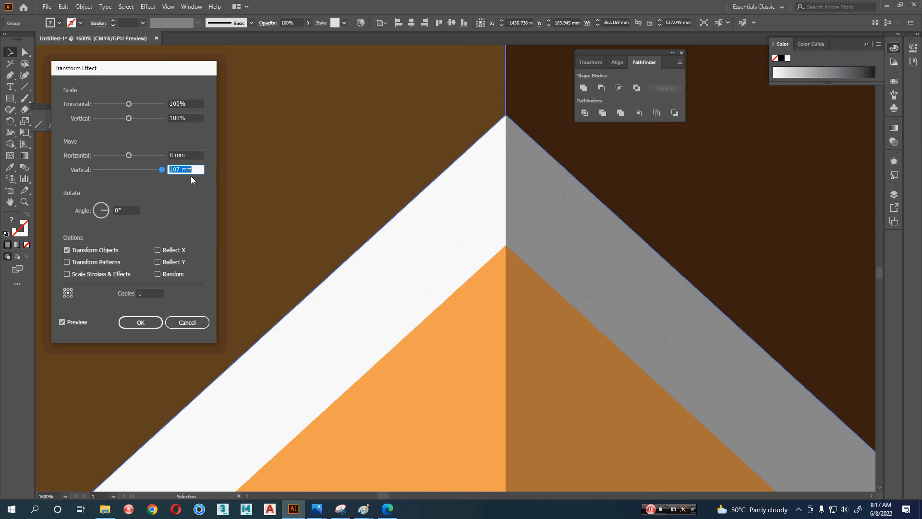
Set the Transform effect to 8 copies, apply it and deselect the bands
{"action": "left_click", "coordinate": [153, 296]}
{"action": "key", "text": "Up"}
{"action": "key", "text": "Up"}
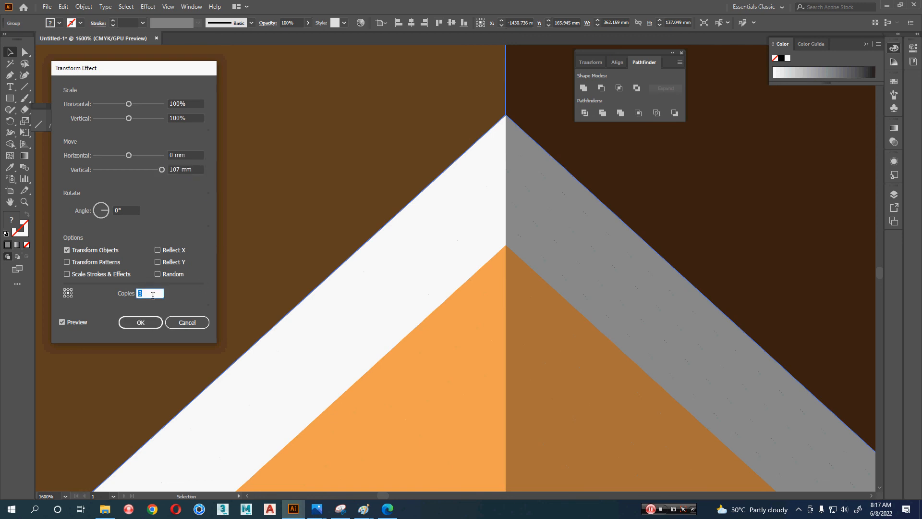
{"action": "left_click", "coordinate": [150, 321]}
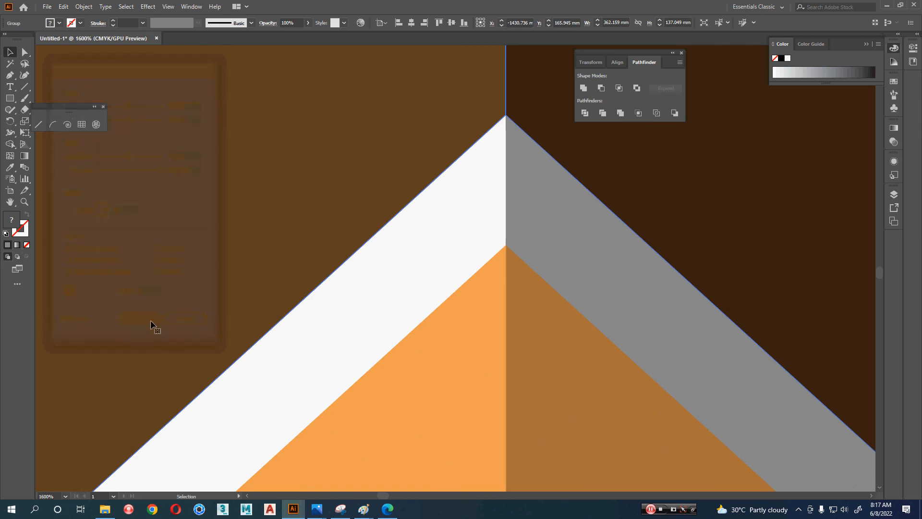
{"action": "key", "text": "ctrl+minus"}
{"action": "key", "text": "ctrl+minus"}
{"action": "key", "text": "ctrl+minus"}
{"action": "key", "text": "ctrl+minus"}
{"action": "key", "text": "ctrl+minus"}
{"action": "key", "text": "ctrl+minus"}
{"action": "scroll", "coordinate": [150, 320], "scroll_direction": "down", "scroll_amount": 2}
{"action": "left_click_drag", "start_coordinate": [417, 344], "coordinate": [432, 216]}
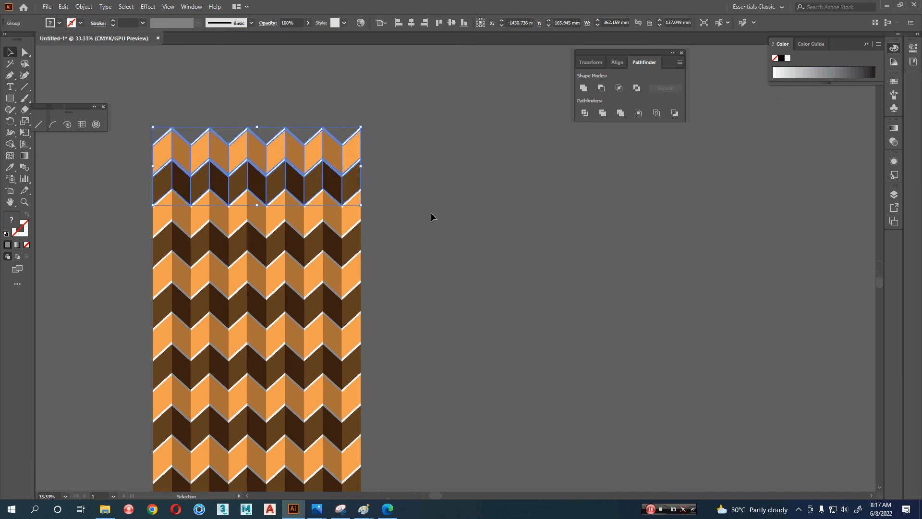
{"action": "left_click", "coordinate": [433, 216]}
{"action": "left_click_drag", "start_coordinate": [446, 268], "coordinate": [464, 184]}
{"action": "scroll", "coordinate": [463, 183], "scroll_direction": "down", "scroll_amount": 2}
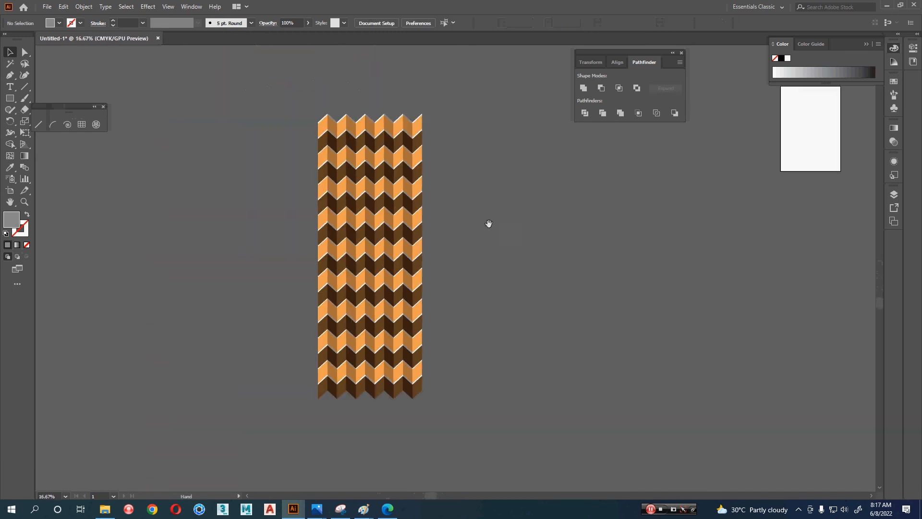
{"action": "left_click_drag", "start_coordinate": [488, 224], "coordinate": [441, 203]}
Try editing the band group's existing Transform effect down to 3 copies
{"action": "left_click", "coordinate": [338, 208]}
{"action": "left_click_drag", "start_coordinate": [369, 213], "coordinate": [342, 228]}
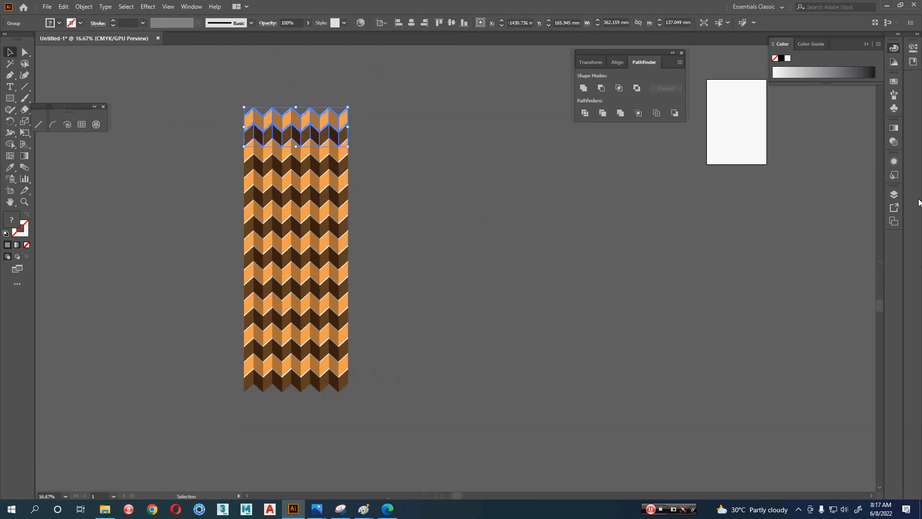
{"action": "left_click", "coordinate": [893, 161]}
{"action": "left_click", "coordinate": [806, 197]}
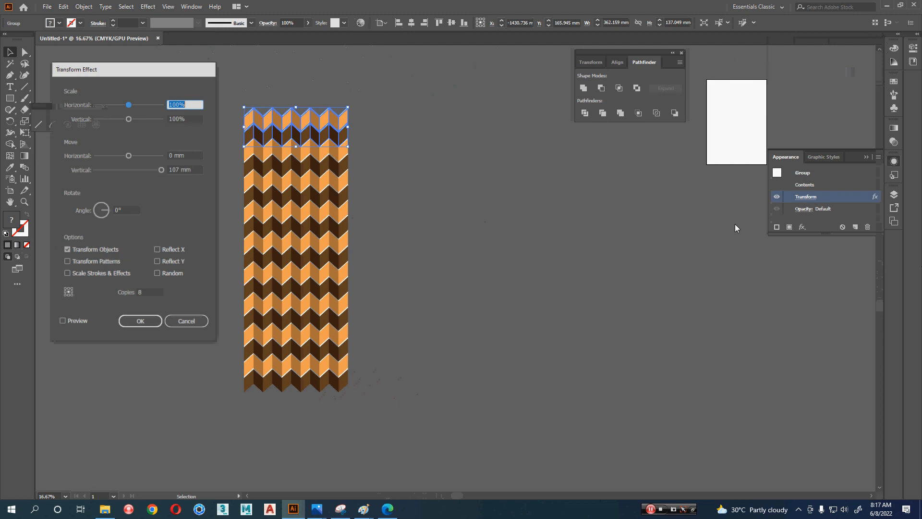
{"action": "left_click", "coordinate": [74, 322]}
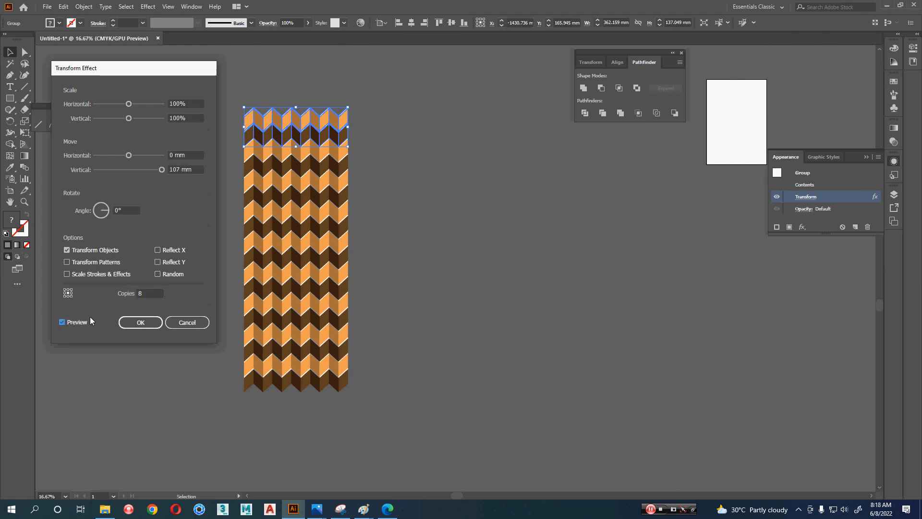
{"action": "left_click", "coordinate": [151, 293]}
{"action": "key", "text": "Down"}
{"action": "key", "text": "Down"}
{"action": "key", "text": "Down"}
{"action": "key", "text": "Down"}
{"action": "key", "text": "Down"}
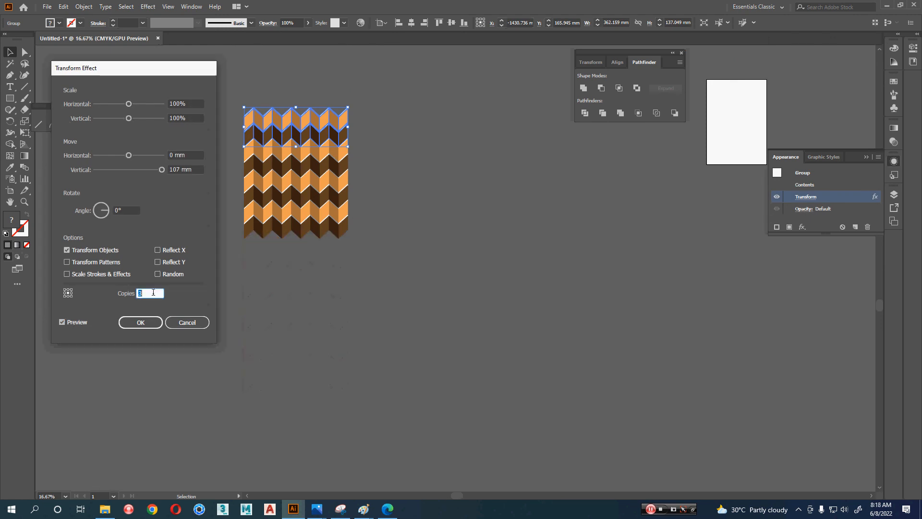
{"action": "left_click", "coordinate": [139, 323]}
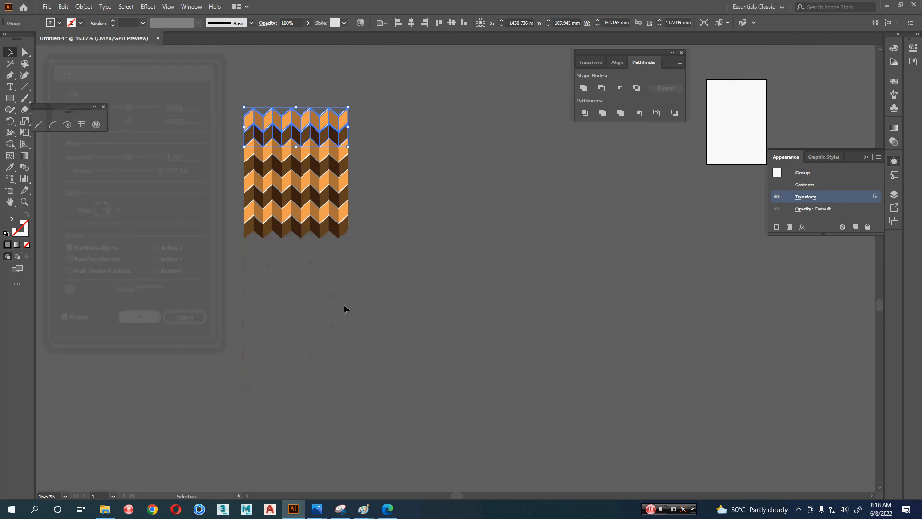
{"action": "left_click", "coordinate": [420, 216]}
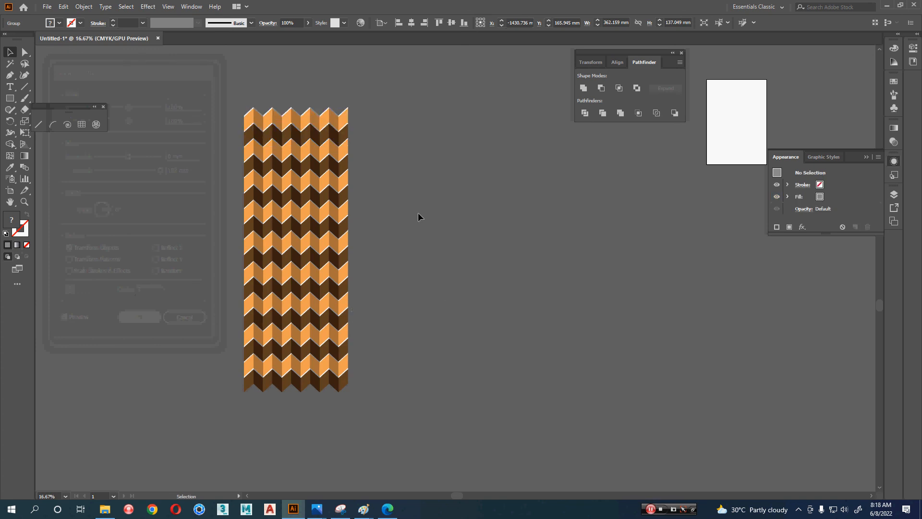
Reopen the band group's Transform effect with Preview on, reduce it to 3 copies, apply it and deselect
{"action": "left_click", "coordinate": [325, 130]}
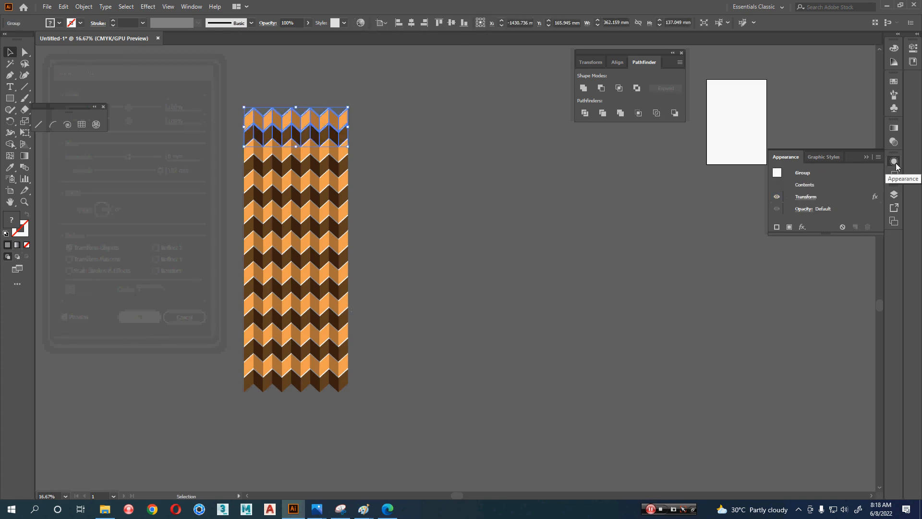
{"action": "left_click", "coordinate": [806, 197]}
{"action": "left_click", "coordinate": [76, 324]}
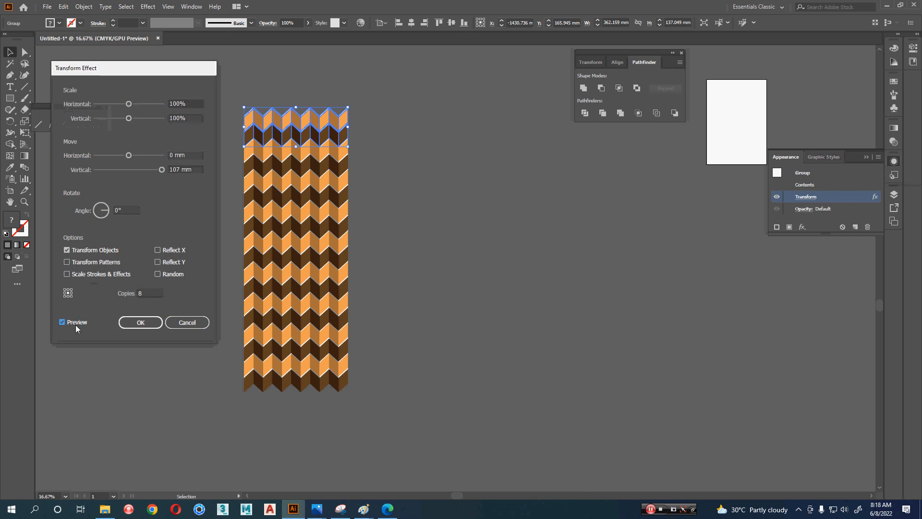
{"action": "left_click", "coordinate": [149, 294]}
{"action": "scroll", "coordinate": [148, 295], "scroll_direction": "down", "scroll_amount": 4}
{"action": "scroll", "coordinate": [149, 295], "scroll_direction": "down", "scroll_amount": 1}
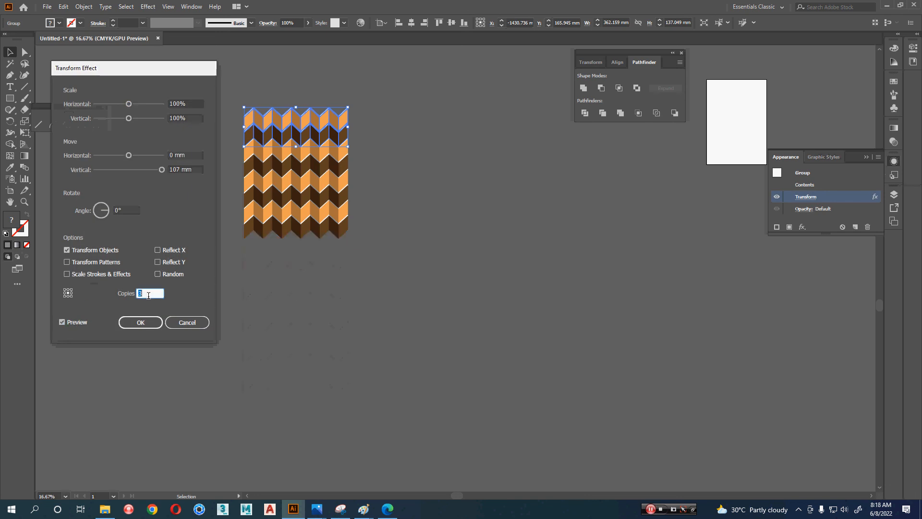
{"action": "left_click", "coordinate": [140, 322]}
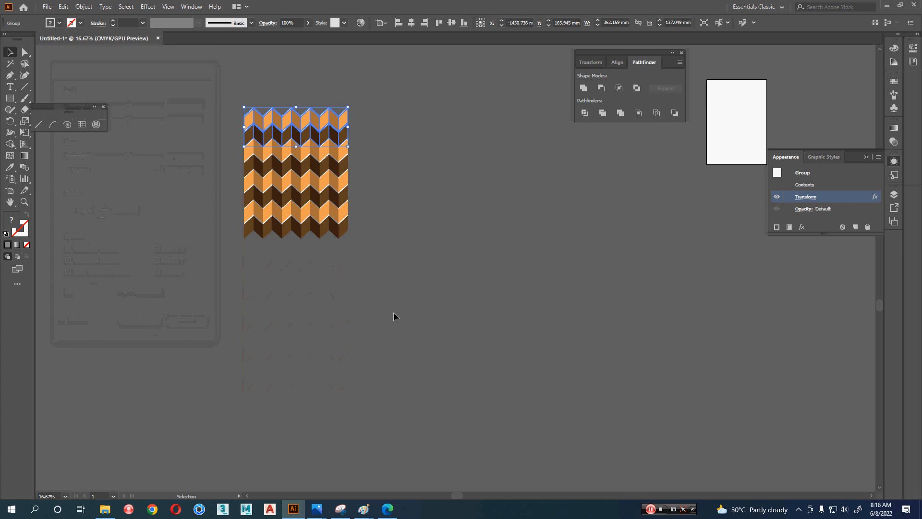
{"action": "left_click", "coordinate": [395, 314]}
{"action": "scroll", "coordinate": [354, 185], "scroll_direction": "up", "scroll_amount": 1}
{"action": "left_click_drag", "start_coordinate": [354, 185], "coordinate": [387, 251]}
Stretch the chevron group horizontally about its centre to nearly twice its width and deselect it
{"action": "left_click", "coordinate": [371, 172]}
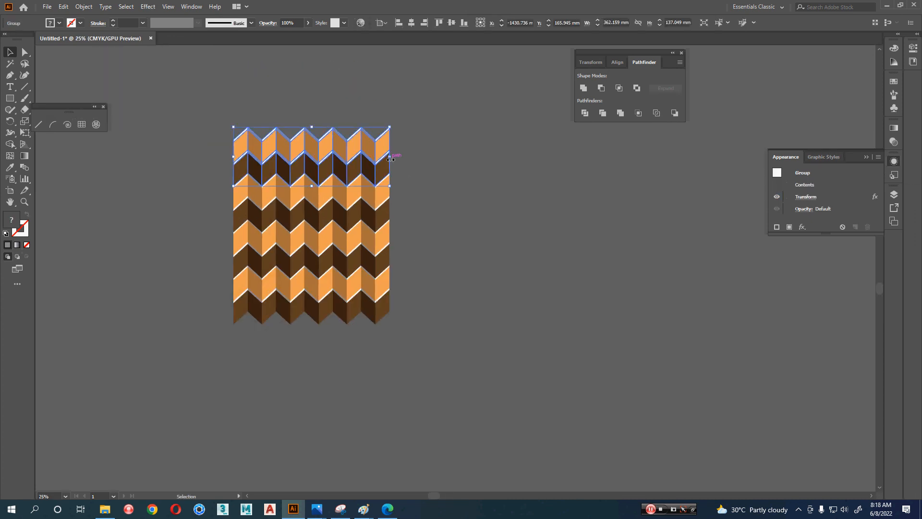
{"action": "left_click_drag", "start_coordinate": [392, 158], "coordinate": [462, 158]}
{"action": "left_click", "coordinate": [521, 172]}
{"action": "left_click_drag", "start_coordinate": [521, 173], "coordinate": [629, 183]}
{"action": "scroll", "coordinate": [556, 173], "scroll_direction": "up", "scroll_amount": 1}
{"action": "key", "text": "alt+Tab"}
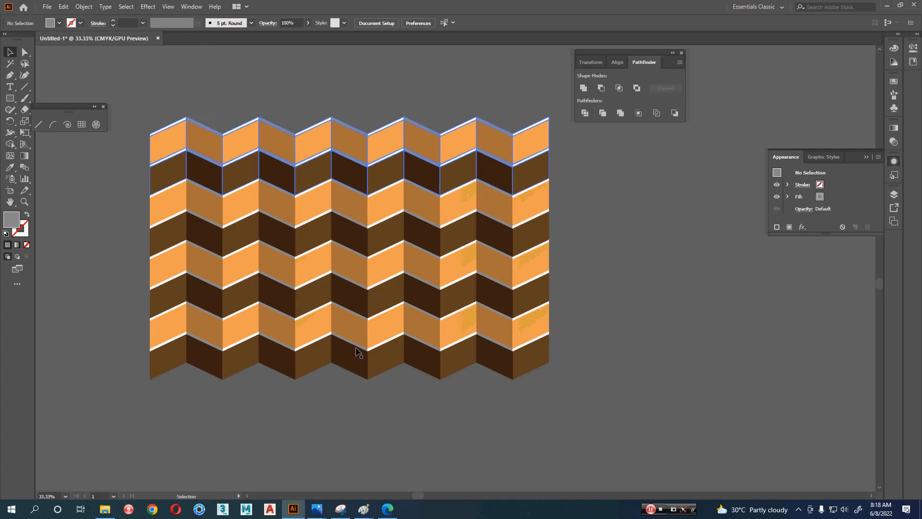
Draw a rectangle about 569 × 271 mm over the middle of the chevrons and use it as their clipping mask
{"action": "left_click", "coordinate": [9, 98]}
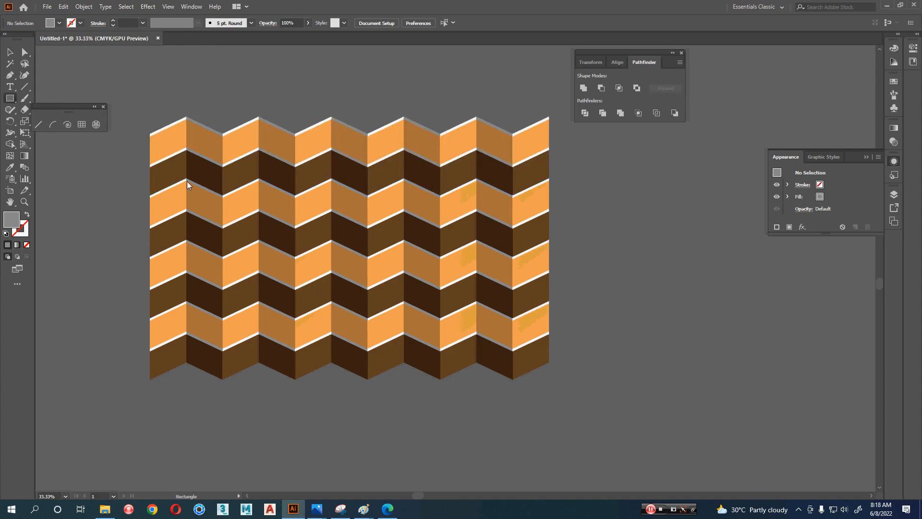
{"action": "left_click_drag", "start_coordinate": [186, 173], "coordinate": [513, 328]}
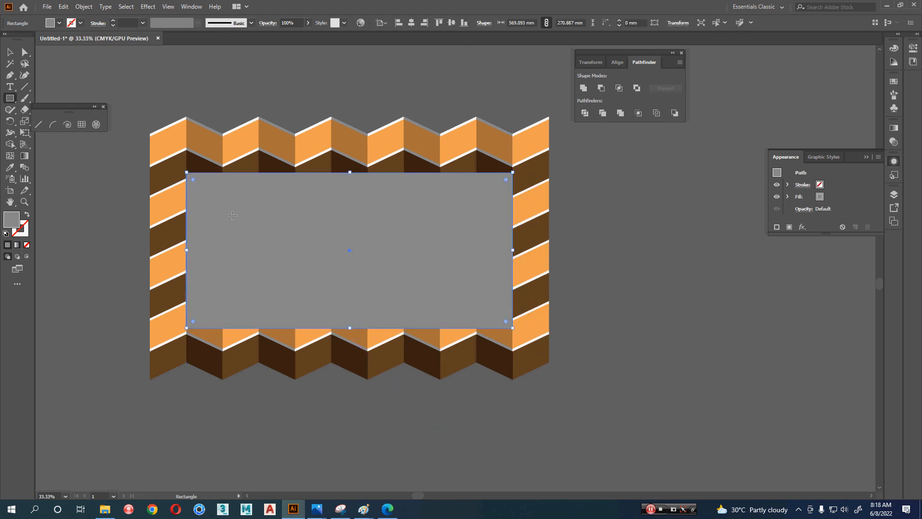
{"action": "key", "text": "v"}
{"action": "left_click_drag", "start_coordinate": [316, 249], "coordinate": [316, 249]}
{"action": "right_click", "coordinate": [316, 249]}
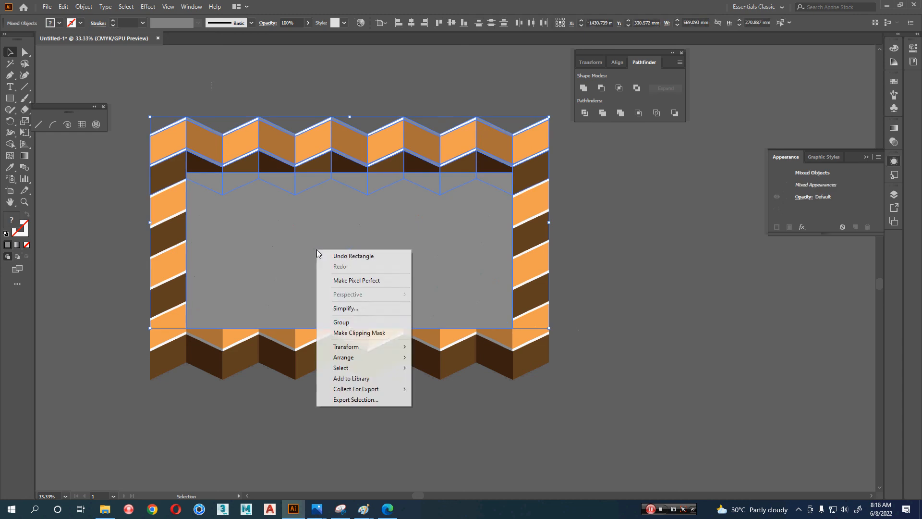
{"action": "left_click", "coordinate": [359, 332]}
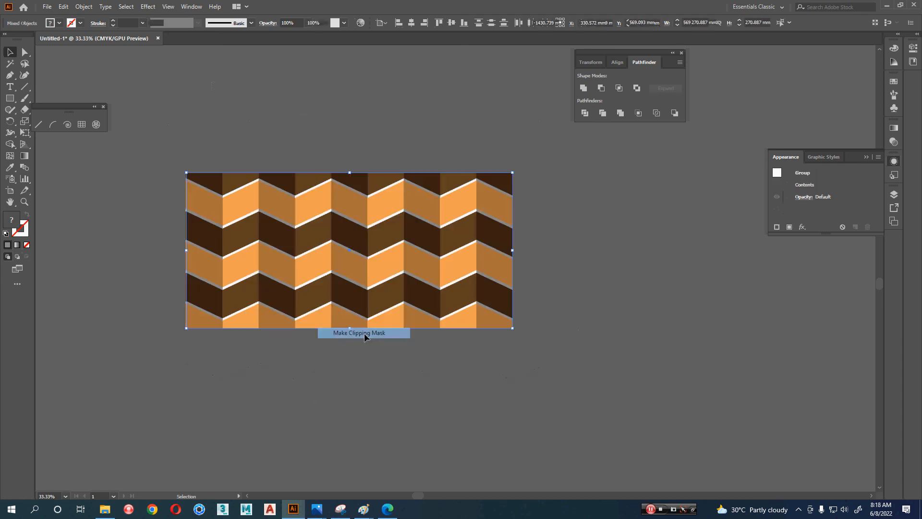
{"action": "left_click", "coordinate": [649, 360]}
{"action": "left_click_drag", "start_coordinate": [649, 360], "coordinate": [660, 357]}
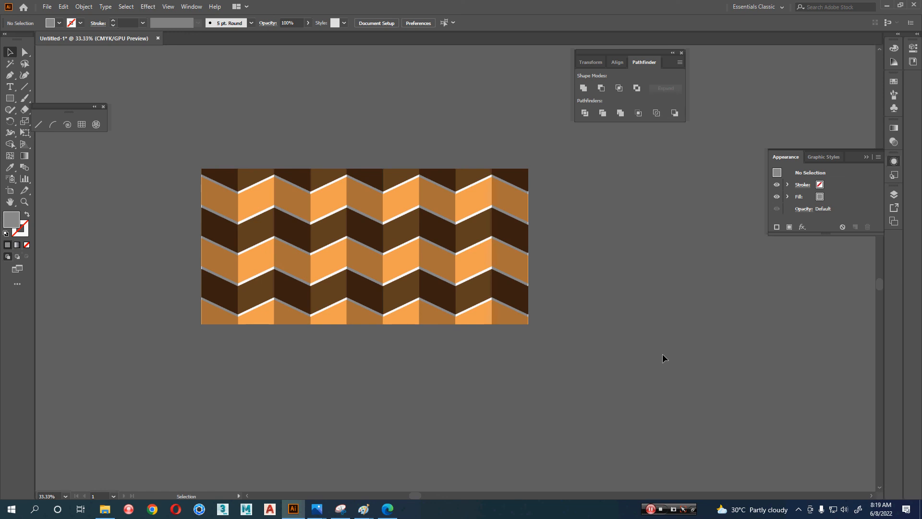
Inspect the clipped chevron pattern up close and delete it from the canvas
{"action": "scroll", "coordinate": [304, 231], "scroll_direction": "up", "scroll_amount": 6}
{"action": "key", "text": "space"}
{"action": "left_click_drag", "start_coordinate": [504, 277], "coordinate": [482, 280]}
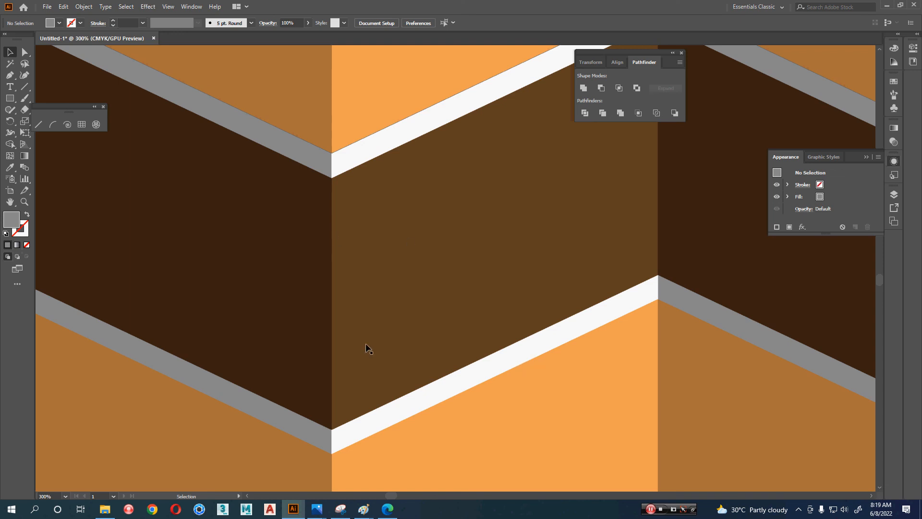
{"action": "scroll", "coordinate": [346, 339], "scroll_direction": "down", "scroll_amount": 5}
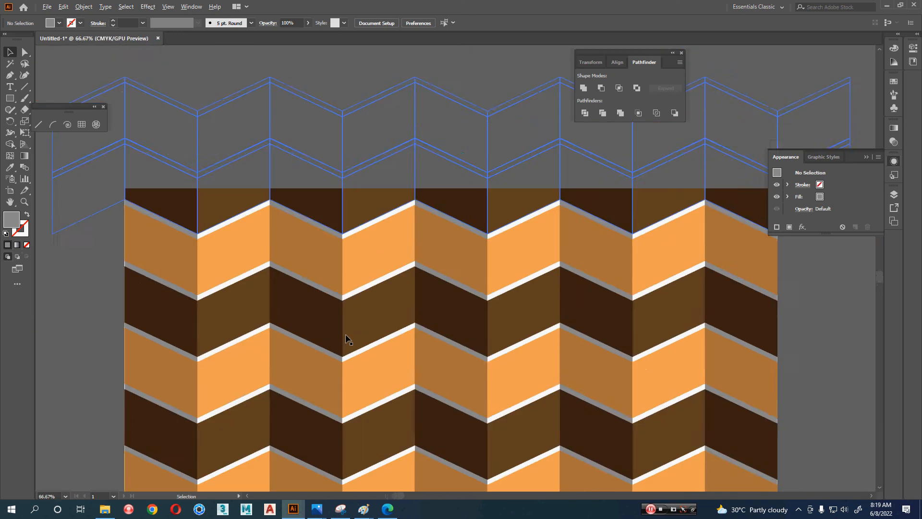
{"action": "left_click_drag", "start_coordinate": [482, 385], "coordinate": [383, 273]}
{"action": "left_click", "coordinate": [383, 271]}
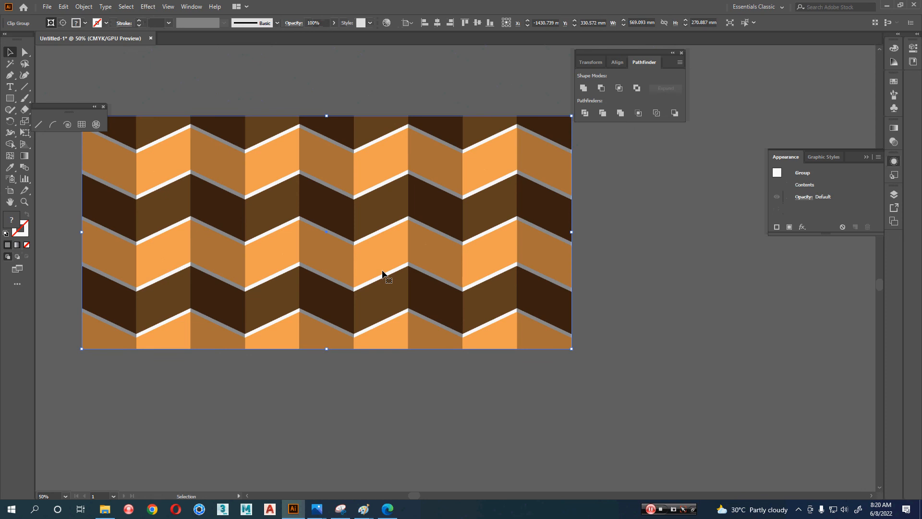
{"action": "key", "text": "Delete"}
Switch to File Explorer and open the reference image 800px_COLOURBOX9878708 from the 2ND ASSIGNMENT folder
{"action": "key", "text": "alt+Tab"}
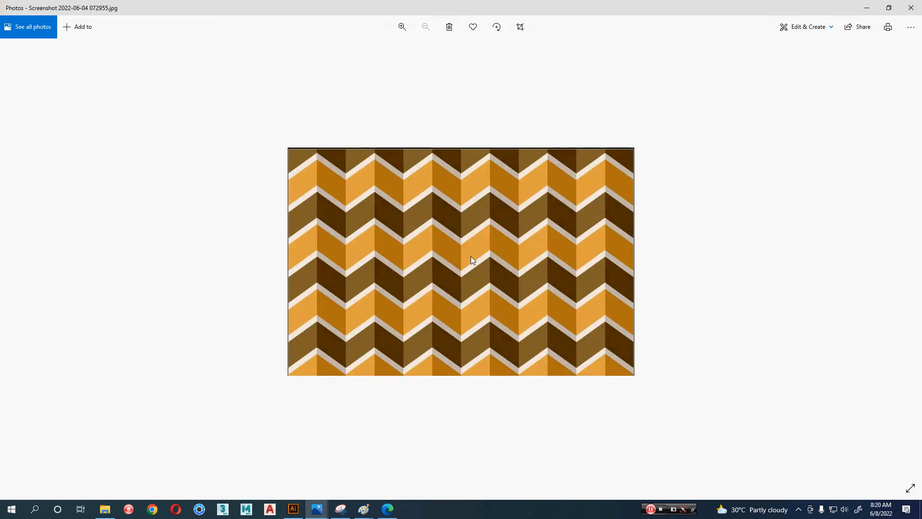
{"action": "key", "text": "alt+Tab"}
{"action": "key", "text": "alt+Tab"}
{"action": "key", "text": "alt+Tab"}
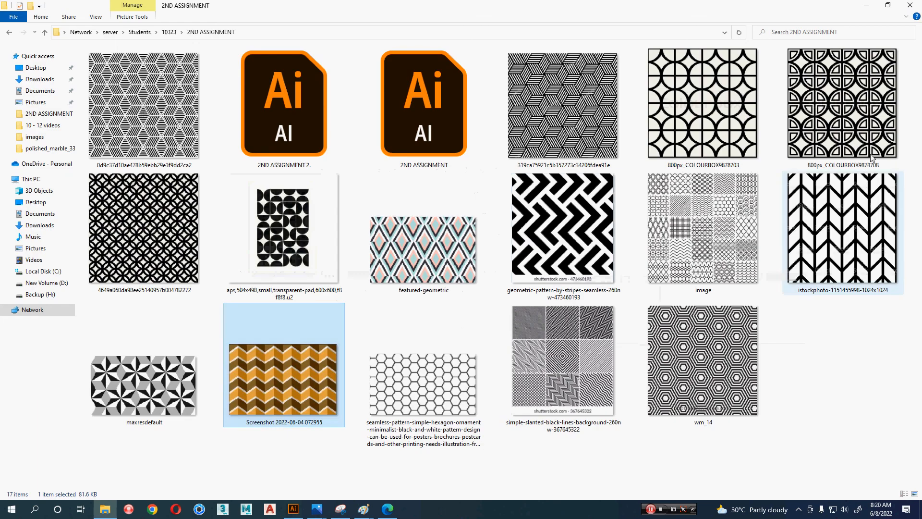
{"action": "double_click", "coordinate": [849, 141]}
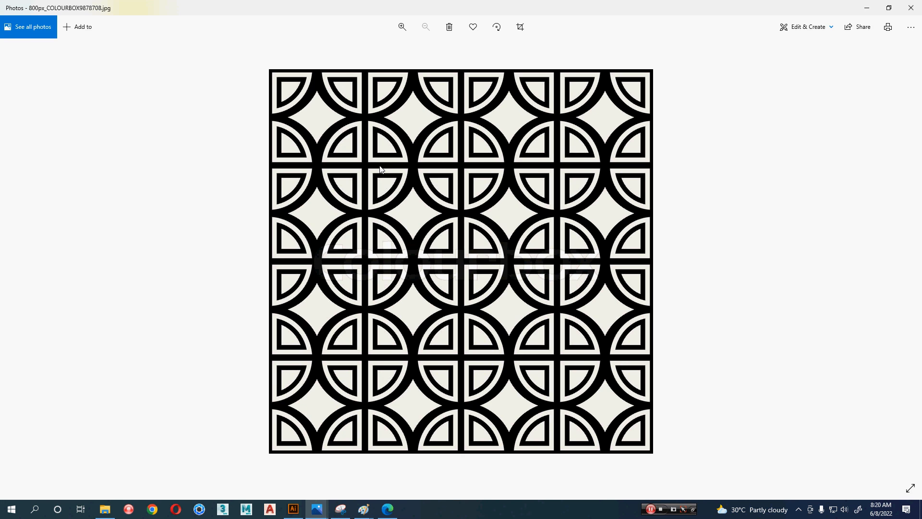
Return to Illustrator and draw a quarter-circle arc about 151 mm wide and high on the empty canvas
{"action": "key", "text": "alt+Tab"}
{"action": "key", "text": "alt+Tab"}
{"action": "key", "text": "Tab"}
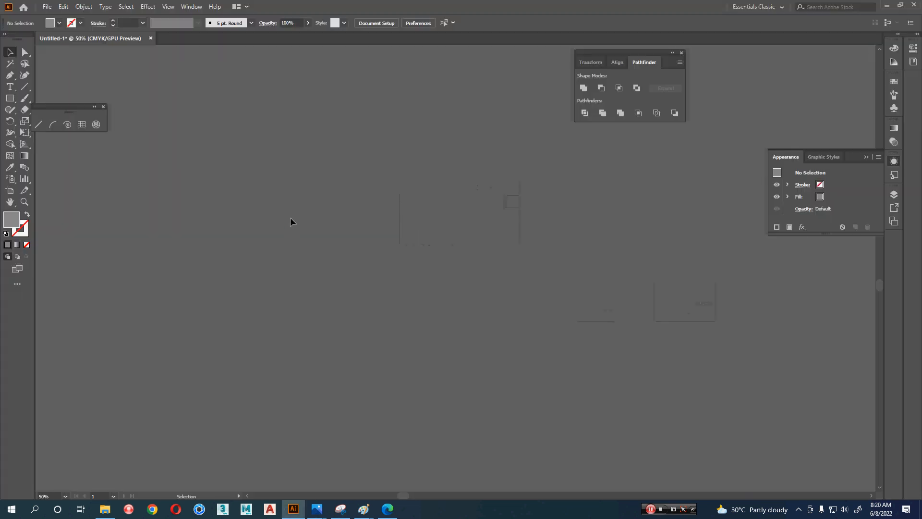
{"action": "left_click", "coordinate": [54, 124]}
{"action": "left_click_drag", "start_coordinate": [274, 136], "coordinate": [404, 264]}
{"action": "key", "text": "v"}
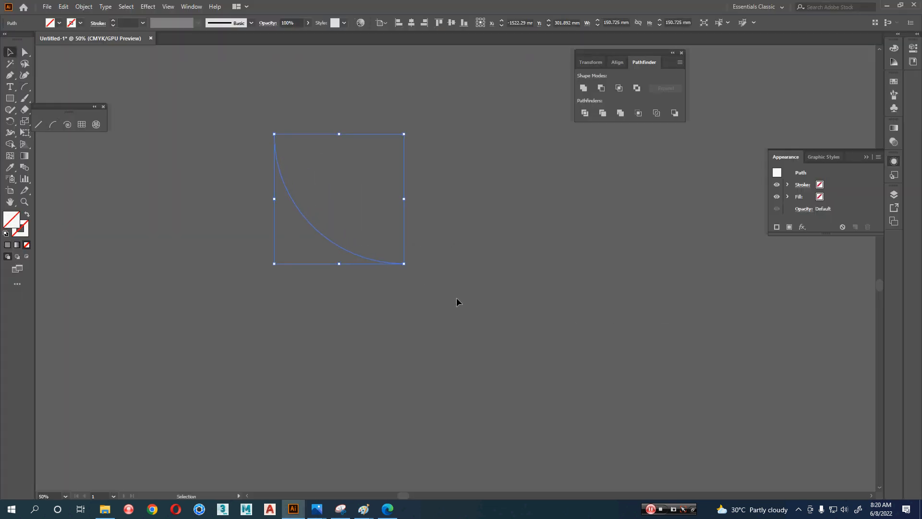
Give the arc a solid stroke, pick bright magenta (hue 313°, saturation 80%) for it and set its weight to 26 pt
{"action": "left_click", "coordinate": [7, 245]}
{"action": "left_click", "coordinate": [7, 245]}
{"action": "double_click", "coordinate": [24, 233]}
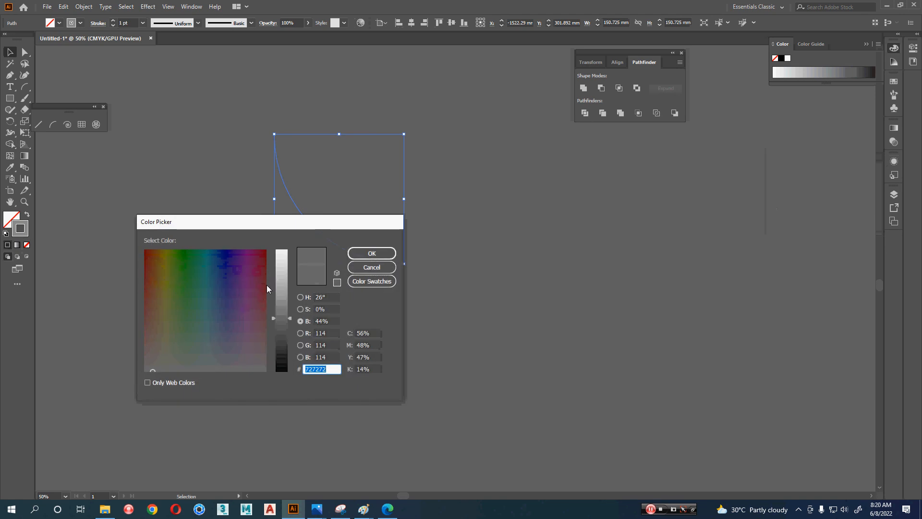
{"action": "left_click", "coordinate": [250, 274]}
{"action": "left_click_drag", "start_coordinate": [281, 317], "coordinate": [285, 261]}
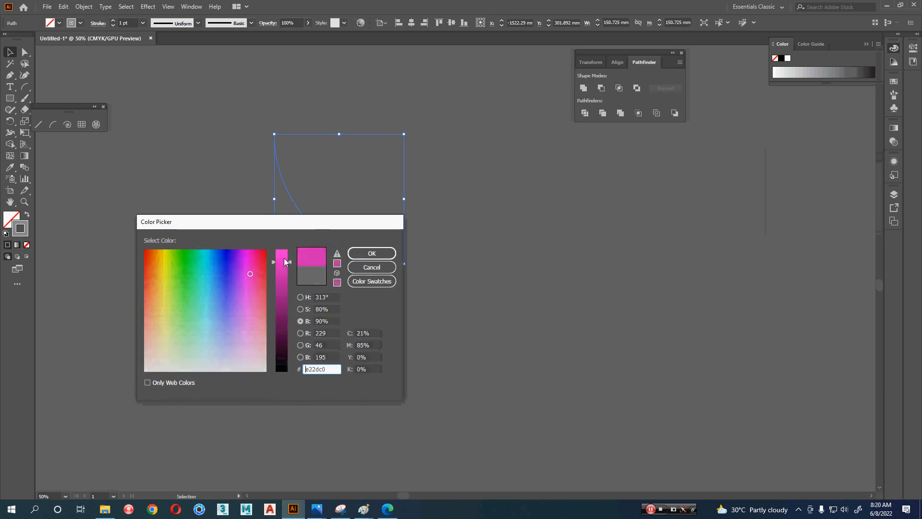
{"action": "left_click", "coordinate": [371, 253]}
{"action": "scroll", "coordinate": [132, 22], "scroll_direction": "up", "scroll_amount": 20}
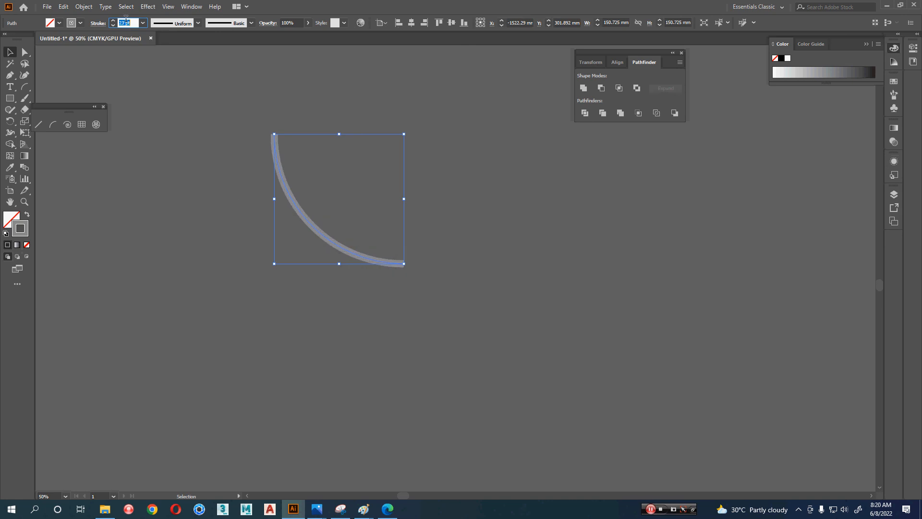
{"action": "scroll", "coordinate": [128, 22], "scroll_direction": "up", "scroll_amount": 3}
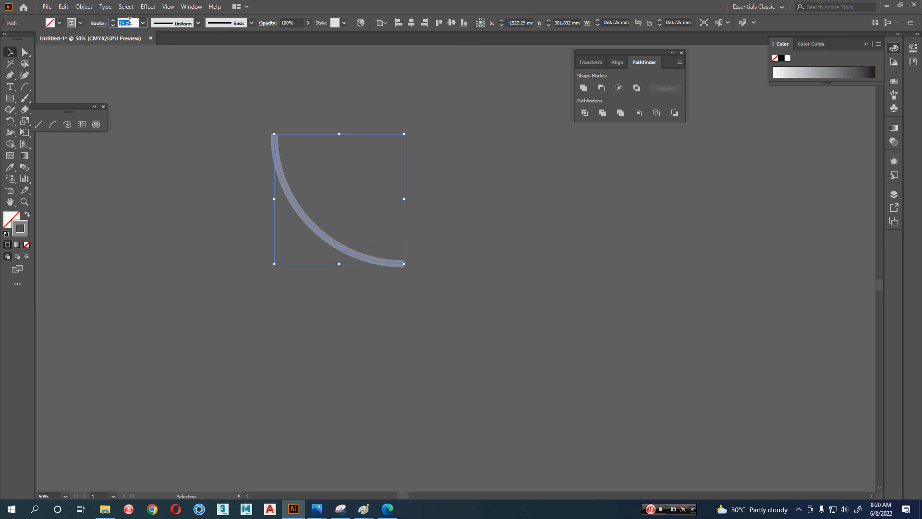
Switch the arc's stroke colour model to RGB so that it is magenta ea2fc7
{"action": "left_click", "coordinate": [894, 48]}
{"action": "left_click", "coordinate": [895, 49]}
{"action": "left_click", "coordinate": [878, 45]}
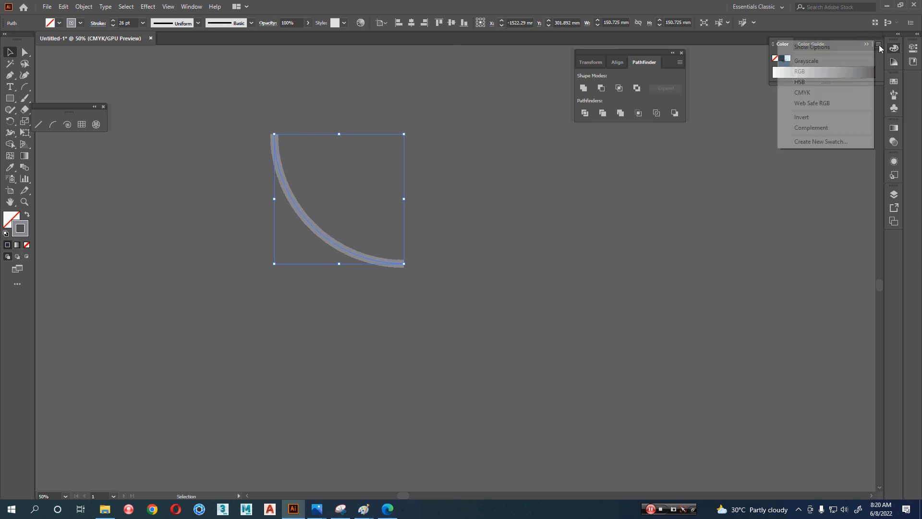
{"action": "left_click", "coordinate": [800, 71]}
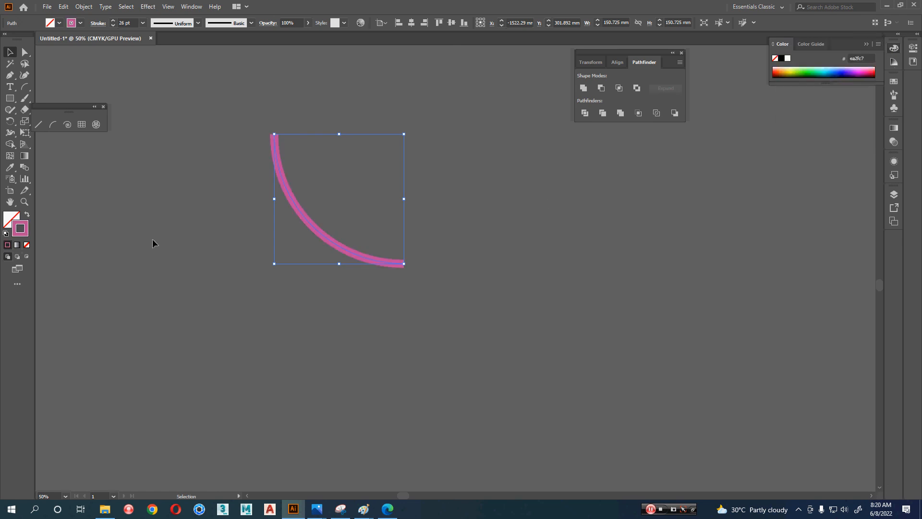
Change the arc's stroke colour to the hot pink f716a7
{"action": "double_click", "coordinate": [23, 231]}
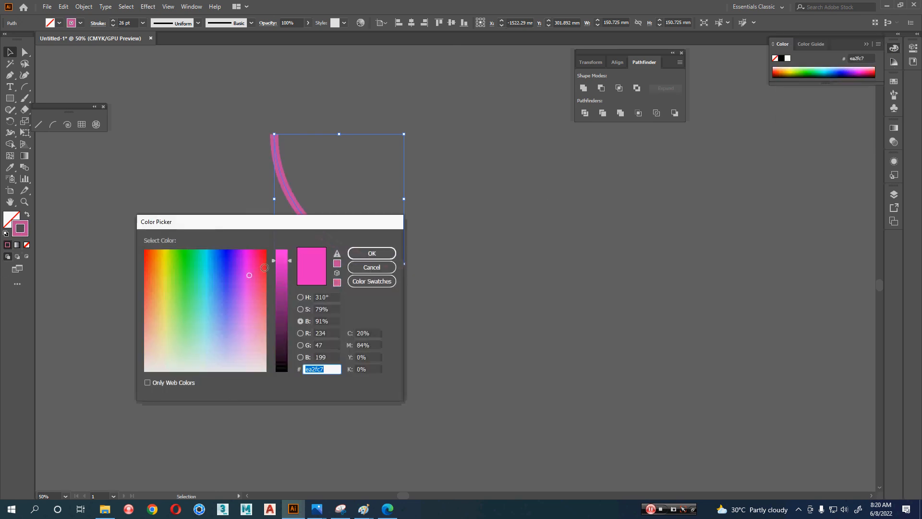
{"action": "left_click", "coordinate": [253, 261]}
{"action": "left_click_drag", "start_coordinate": [281, 265], "coordinate": [282, 255]}
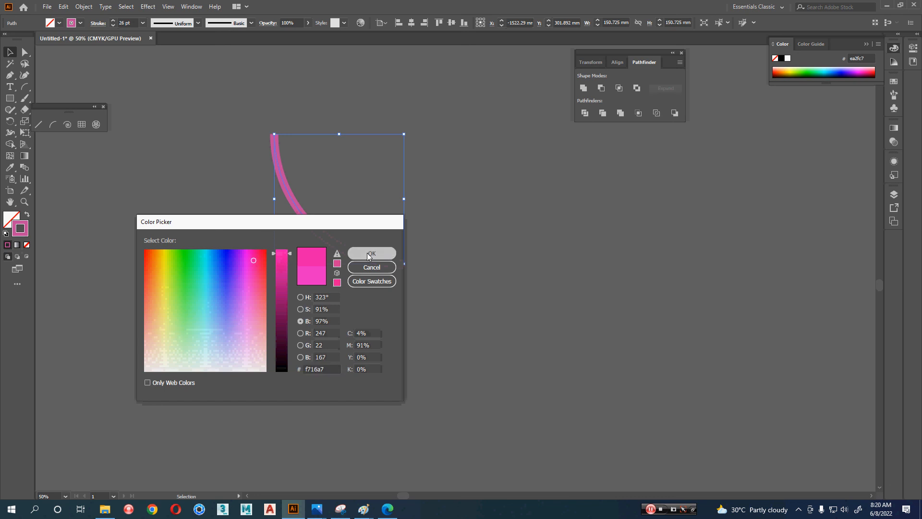
{"action": "left_click", "coordinate": [384, 253]}
{"action": "left_click", "coordinate": [451, 257]}
Try to close the arc by joining its two end points directly, and undo the join
{"action": "left_click_drag", "start_coordinate": [352, 208], "coordinate": [365, 274]}
{"action": "key", "text": "a"}
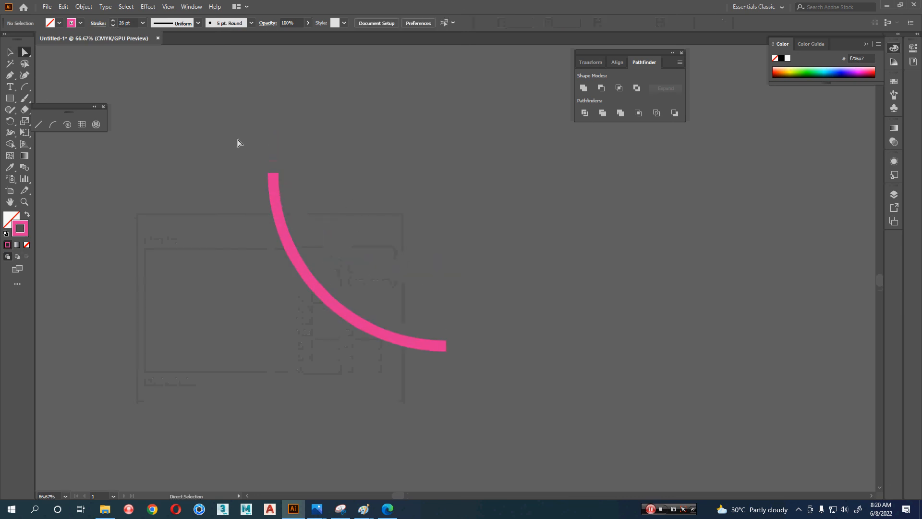
{"action": "left_click_drag", "start_coordinate": [238, 141], "coordinate": [295, 183]}
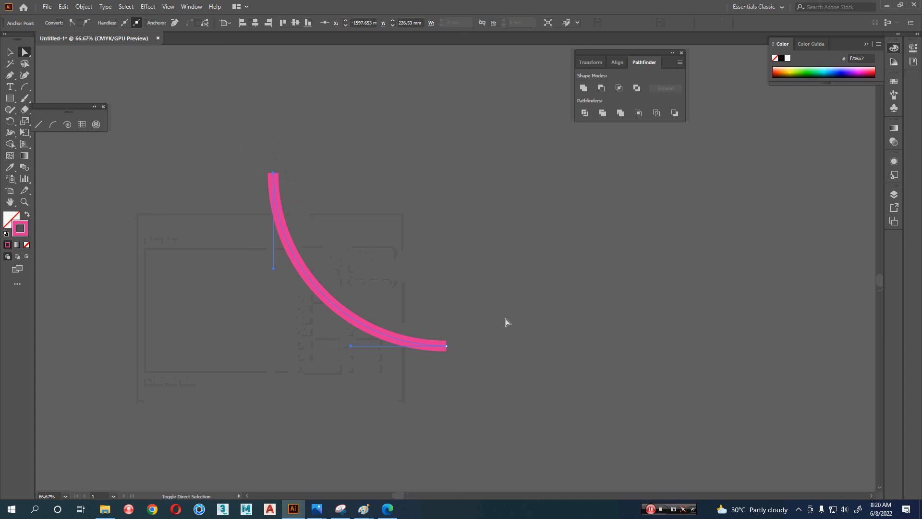
{"action": "left_click_drag", "start_coordinate": [506, 319], "coordinate": [444, 379]}
{"action": "right_click", "coordinate": [444, 379]}
{"action": "left_click", "coordinate": [488, 248]}
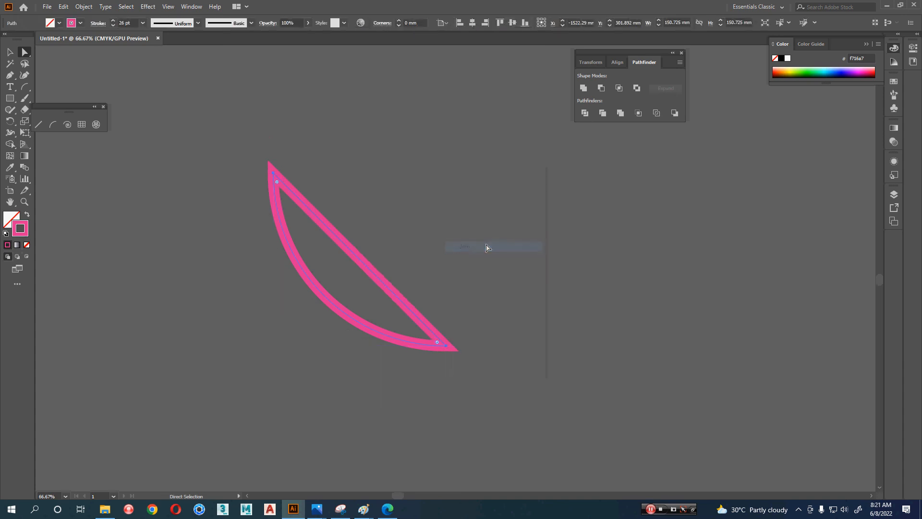
{"action": "key", "text": "ctrl+z"}
{"action": "key", "text": "v"}
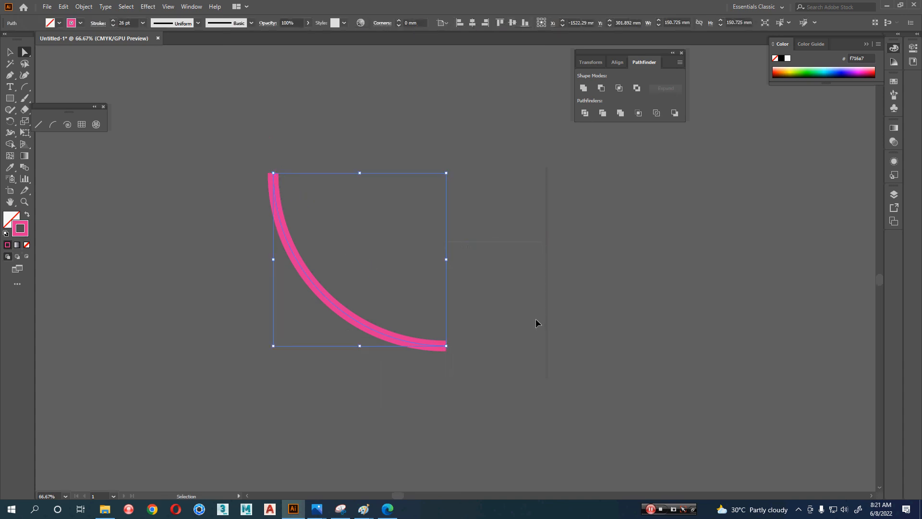
Draw a vertical and a horizontal line, each about 151 mm long, from the arc's ends to a shared corner
{"action": "left_click", "coordinate": [536, 321]}
{"action": "left_click", "coordinate": [39, 124]}
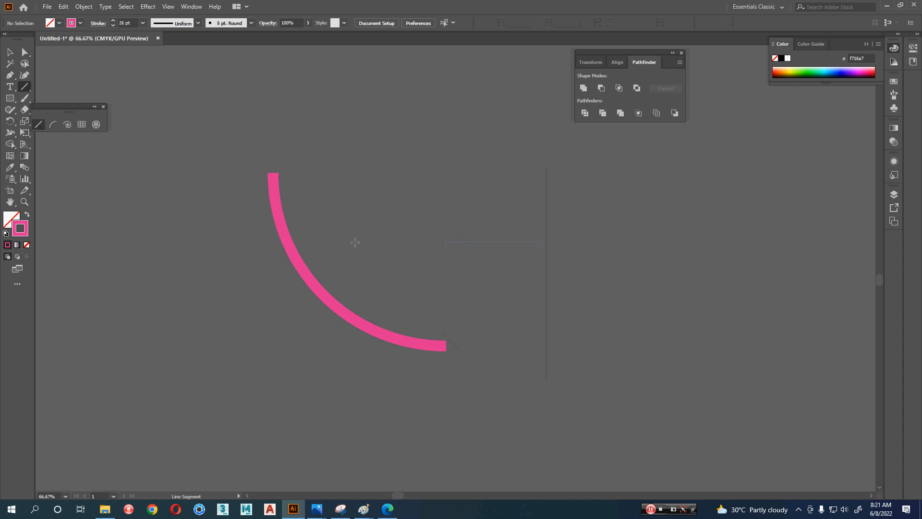
{"action": "left_click_drag", "start_coordinate": [446, 345], "coordinate": [446, 173]}
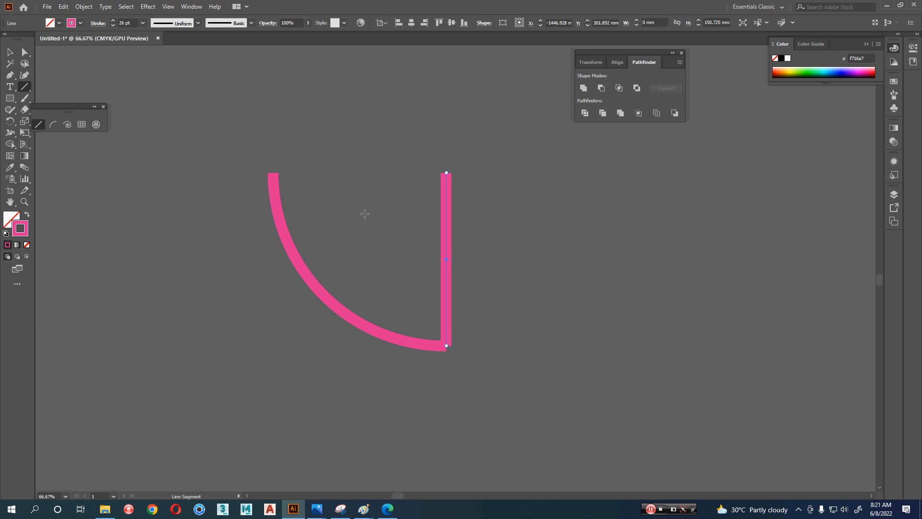
{"action": "left_click_drag", "start_coordinate": [273, 173], "coordinate": [446, 173]}
{"action": "key", "text": "v"}
{"action": "left_click", "coordinate": [487, 210]}
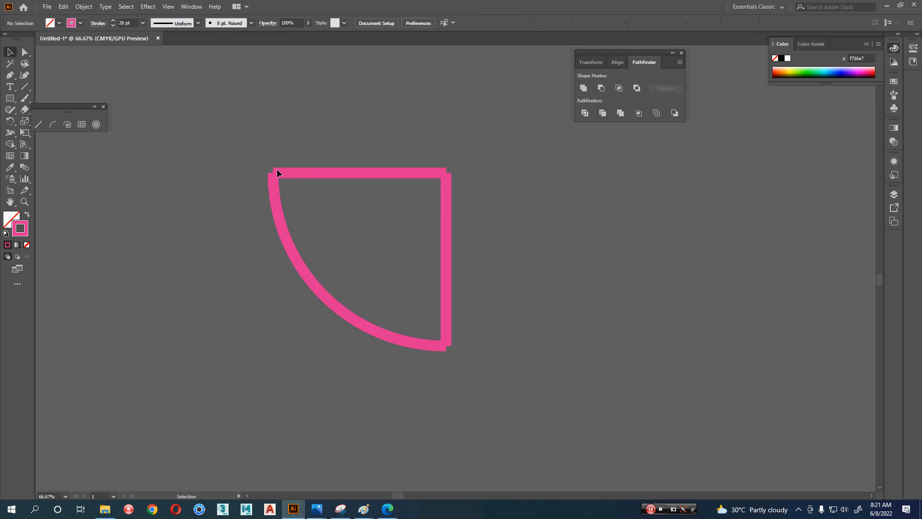
Join the arc and the two straight lines at their corners into one closed quarter-circle path
{"action": "key", "text": "a"}
{"action": "left_click_drag", "start_coordinate": [245, 150], "coordinate": [309, 197]}
{"action": "right_click", "coordinate": [308, 201]}
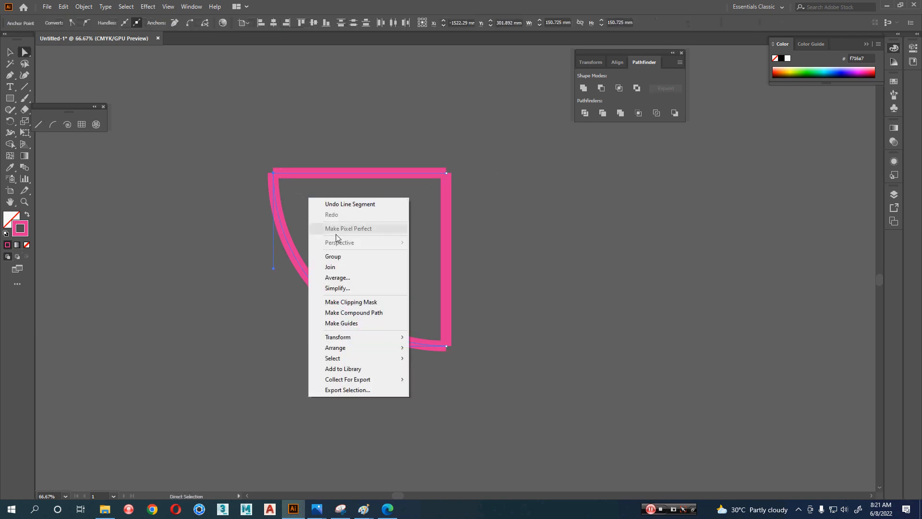
{"action": "left_click", "coordinate": [346, 267]}
{"action": "right_click", "coordinate": [409, 210]}
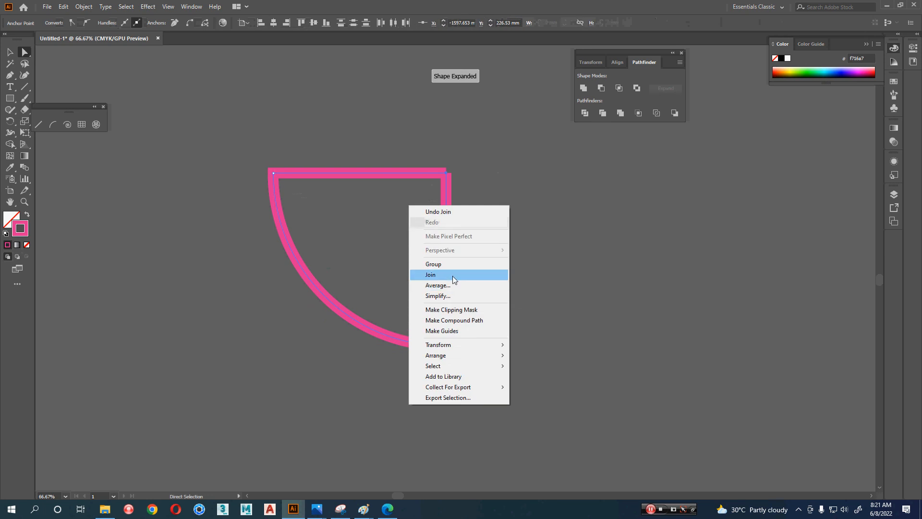
{"action": "left_click", "coordinate": [431, 274]}
{"action": "right_click", "coordinate": [425, 375]}
{"action": "left_click", "coordinate": [469, 247]}
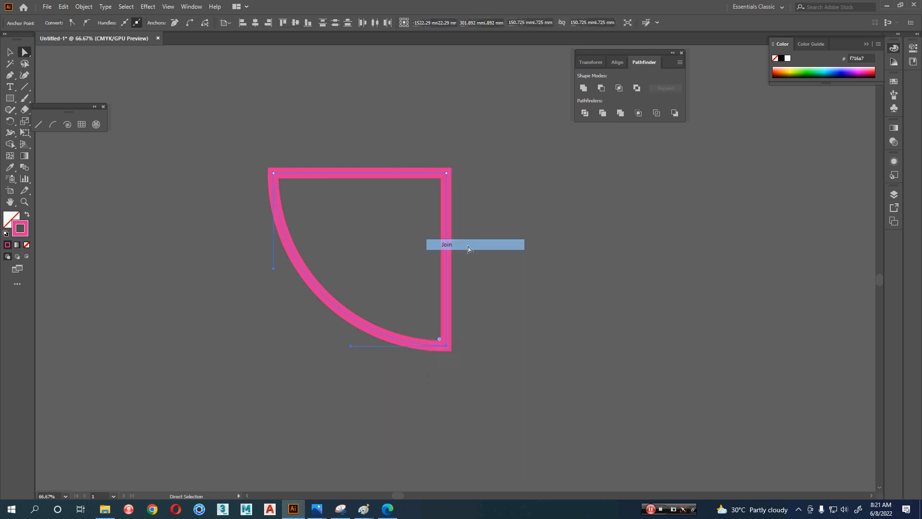
{"action": "key", "text": "v"}
{"action": "left_click", "coordinate": [537, 267]}
Make a copy of the quarter-circle shape rotated 90° about its square corner
{"action": "key", "text": "space"}
{"action": "left_click_drag", "start_coordinate": [485, 280], "coordinate": [396, 298]}
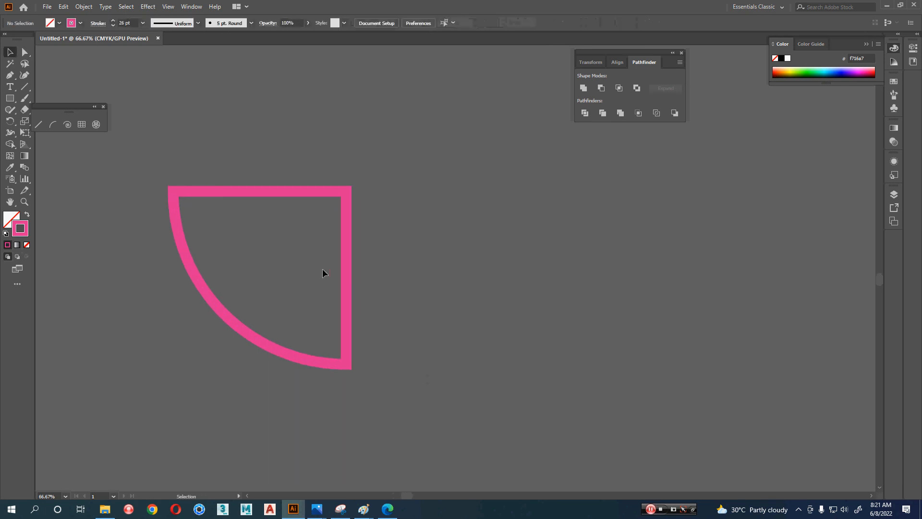
{"action": "left_click", "coordinate": [346, 252]}
{"action": "key", "text": "r"}
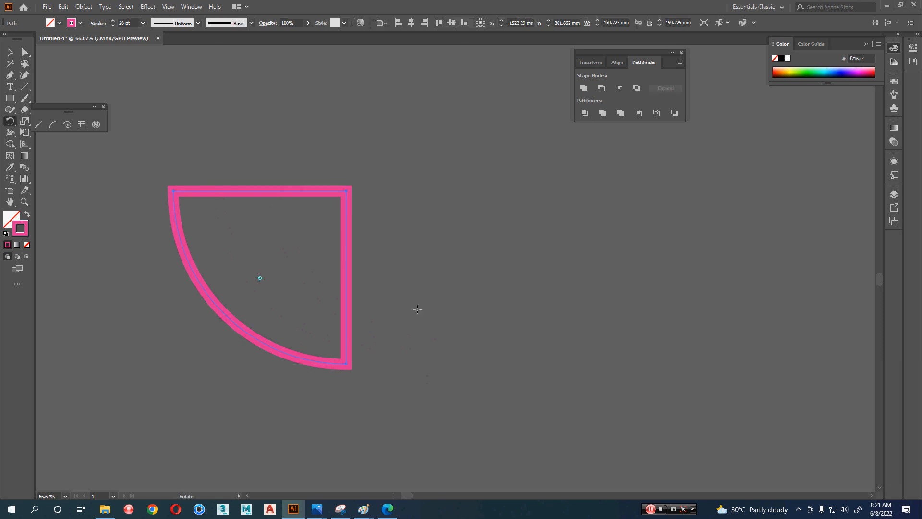
{"action": "left_click", "coordinate": [346, 191], "text": "alt"}
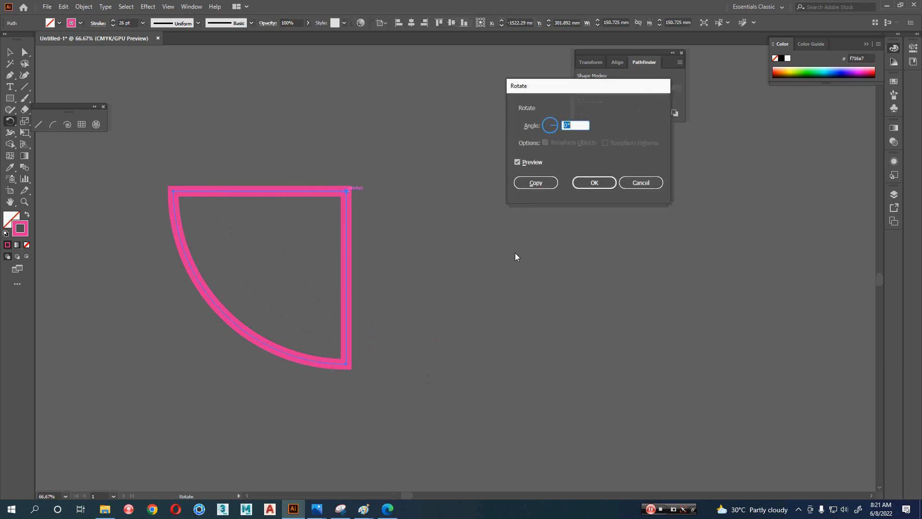
{"action": "scroll", "coordinate": [576, 126], "scroll_direction": "up", "scroll_amount": 20}
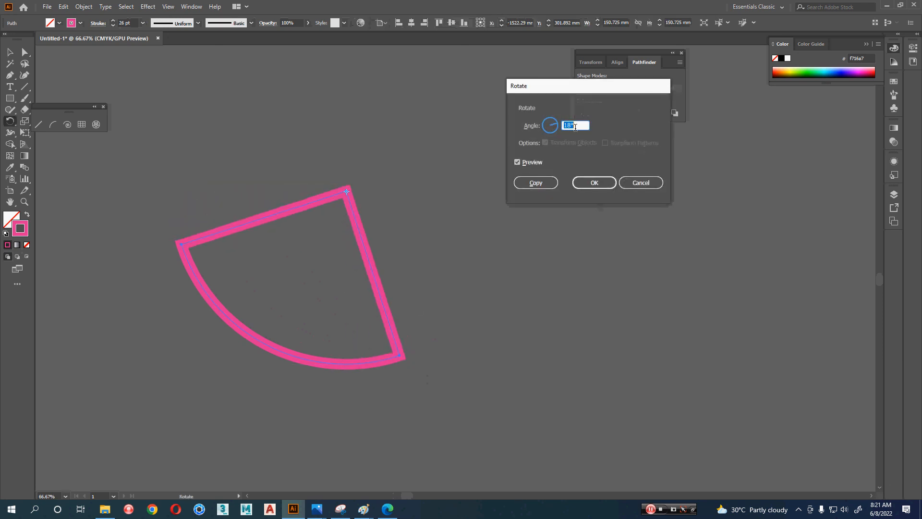
{"action": "scroll", "coordinate": [575, 126], "scroll_direction": "up", "scroll_amount": 20}
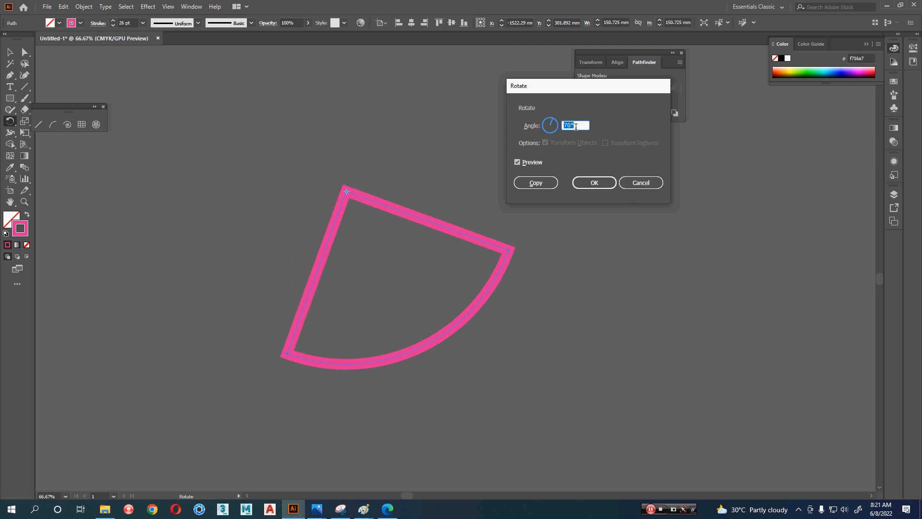
{"action": "scroll", "coordinate": [575, 126], "scroll_direction": "up", "scroll_amount": 9}
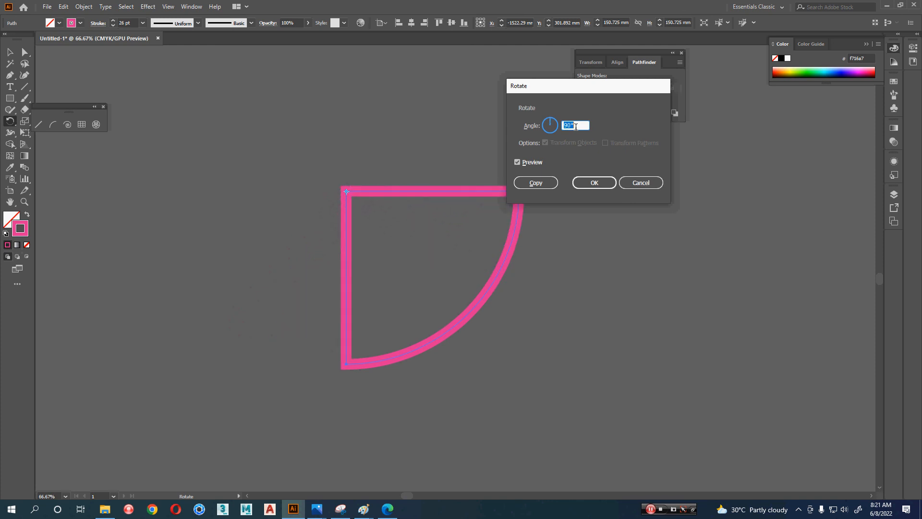
{"action": "left_click", "coordinate": [541, 185]}
Repeat the rotated copy twice more to complete a circle of four quarters
{"action": "scroll", "coordinate": [535, 241], "scroll_direction": "up", "scroll_amount": 2}
{"action": "key", "text": "ctrl+d"}
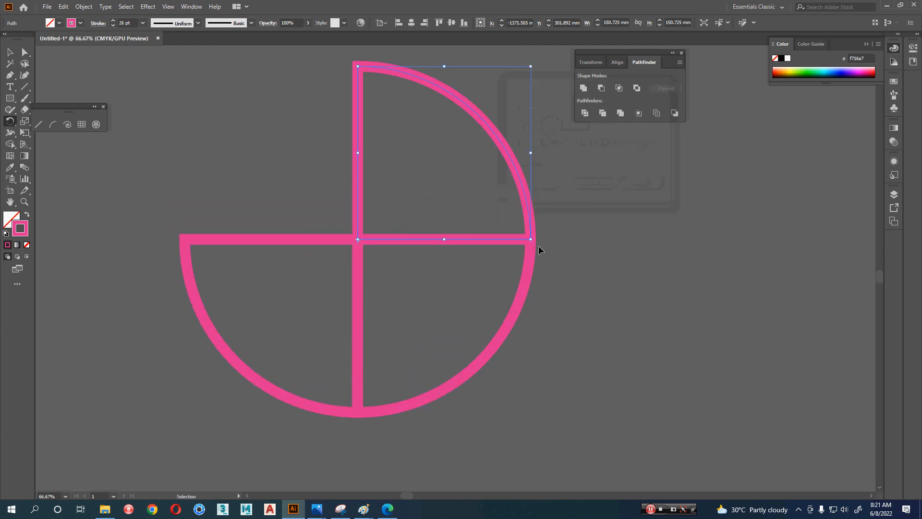
{"action": "key", "text": "ctrl+d"}
{"action": "key", "text": "v"}
{"action": "left_click", "coordinate": [590, 257]}
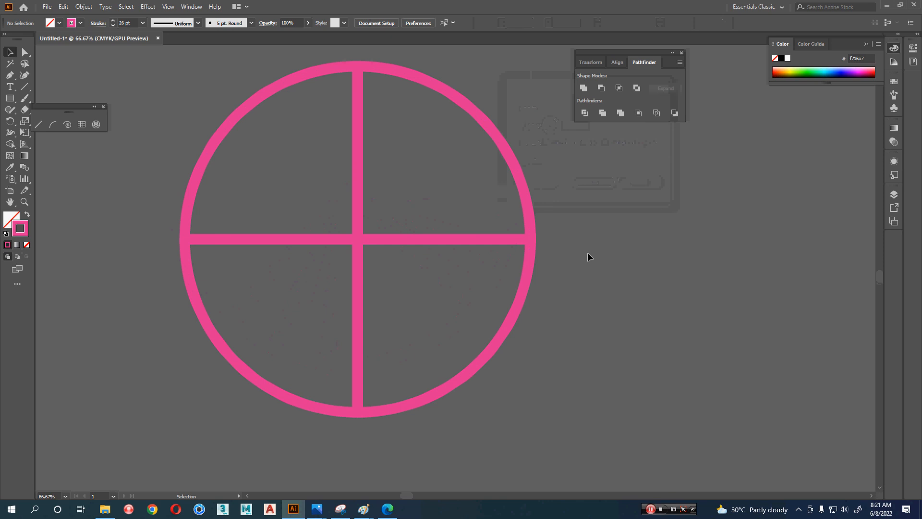
Create a smaller copy of the upper-right quarter, about 105 mm wide and high, inset within the original
{"action": "left_click", "coordinate": [518, 176]}
{"action": "left_click", "coordinate": [537, 179]}
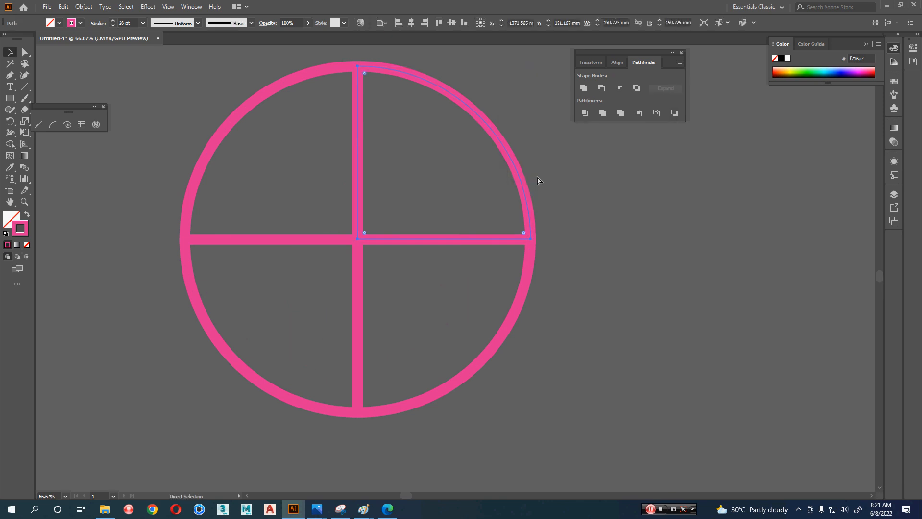
{"action": "left_click", "coordinate": [526, 165]}
{"action": "left_click_drag", "start_coordinate": [531, 154], "coordinate": [509, 154]}
{"action": "left_click_drag", "start_coordinate": [509, 88], "coordinate": [499, 98]}
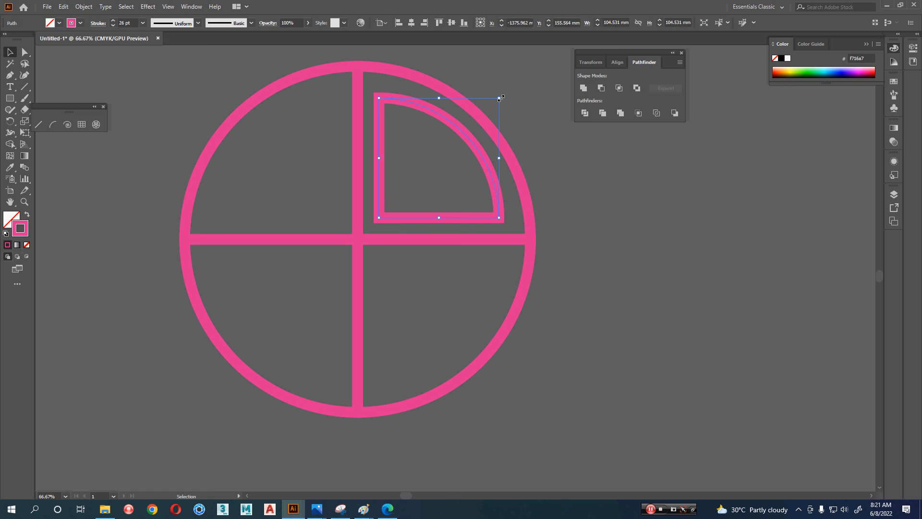
Try repeating the inset quarter around the circle's centre with 90° rotated copies, and undo them
{"action": "scroll", "coordinate": [509, 154], "scroll_direction": "left", "scroll_amount": 1}
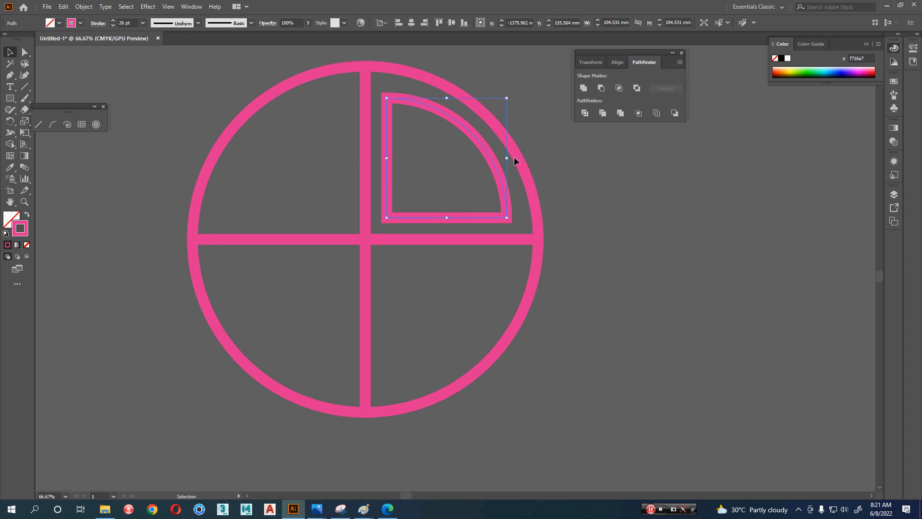
{"action": "key", "text": "r"}
{"action": "left_click", "coordinate": [366, 239], "text": "alt"}
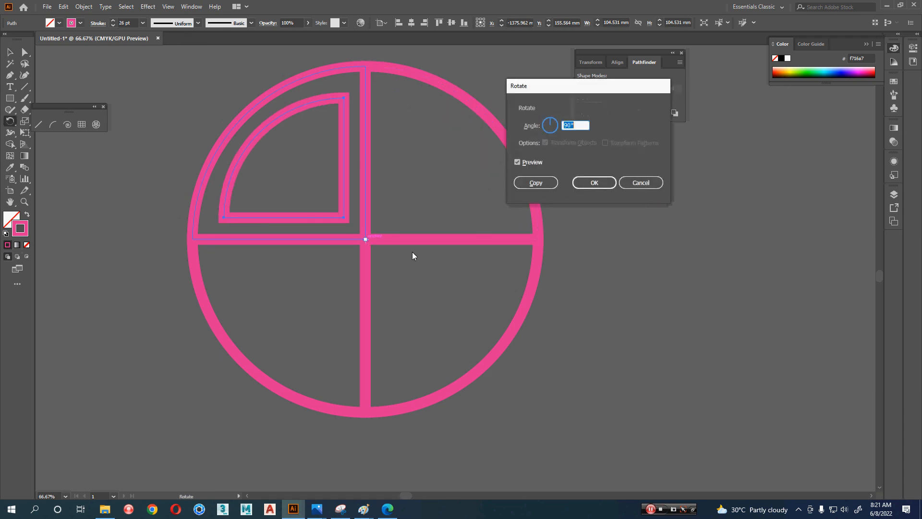
{"action": "left_click", "coordinate": [550, 183]}
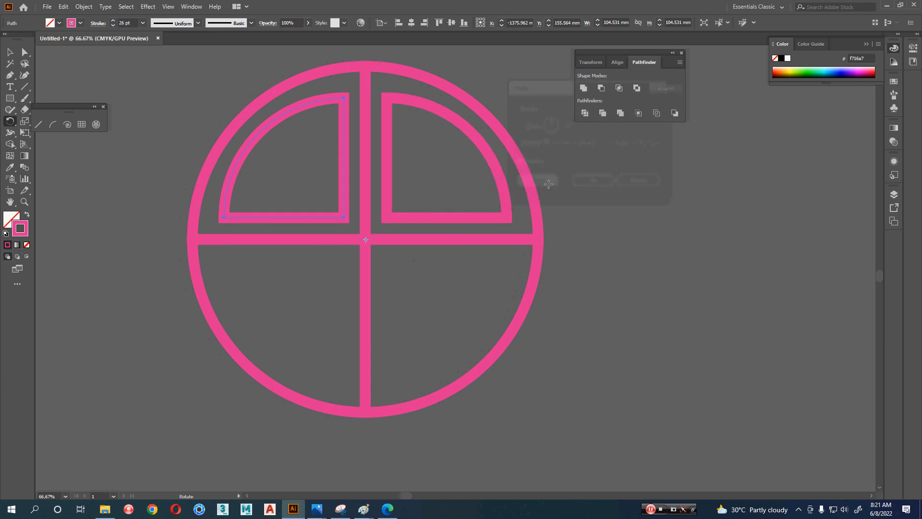
{"action": "key", "text": "ctrl+d"}
{"action": "key", "text": "ctrl+d"}
{"action": "key", "text": "v"}
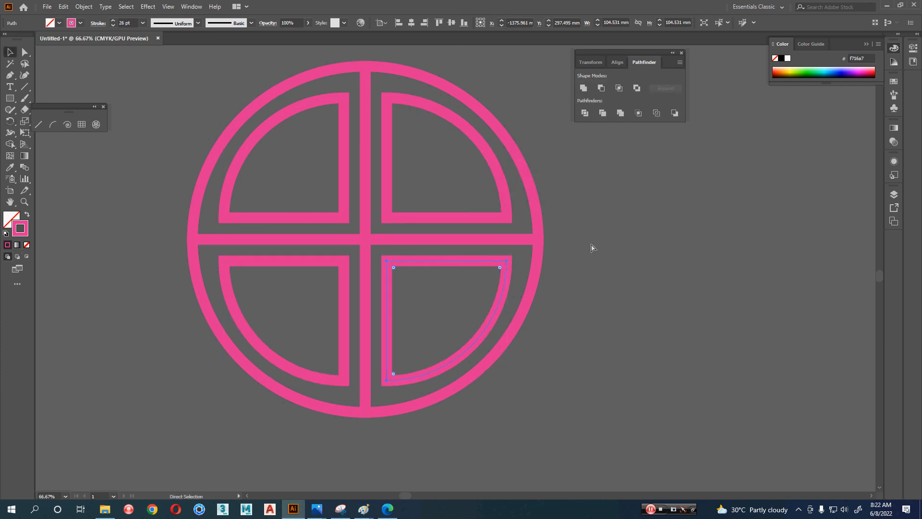
{"action": "key", "text": "ctrl+z"}
{"action": "key", "text": "ctrl+z"}
{"action": "key", "text": "ctrl+z"}
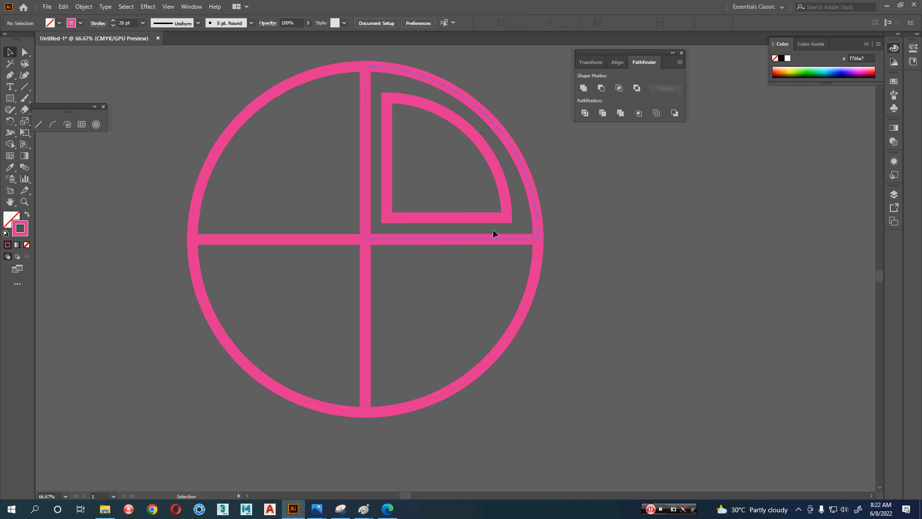
Rotate a copy of the inset quarter 90° about the circle's centre and repeat it to fill the other quadrants
{"action": "key", "text": "r"}
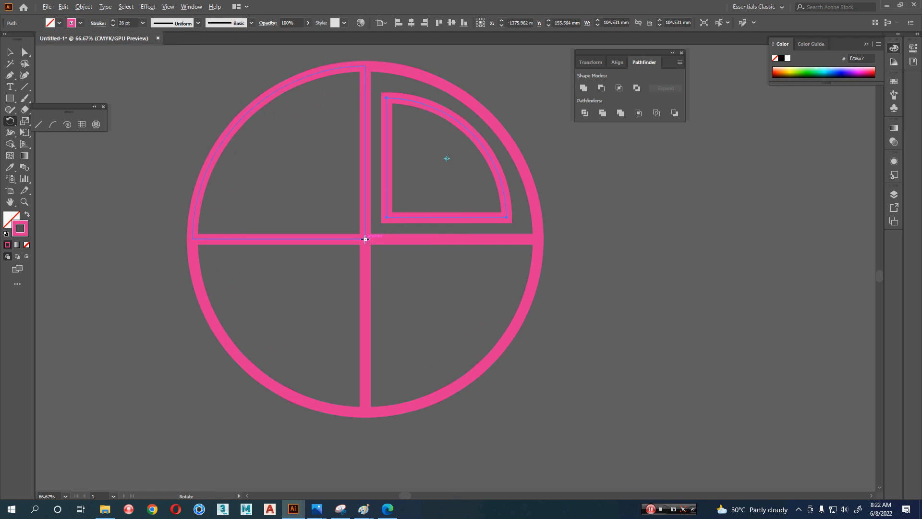
{"action": "left_click", "coordinate": [365, 238], "text": "alt"}
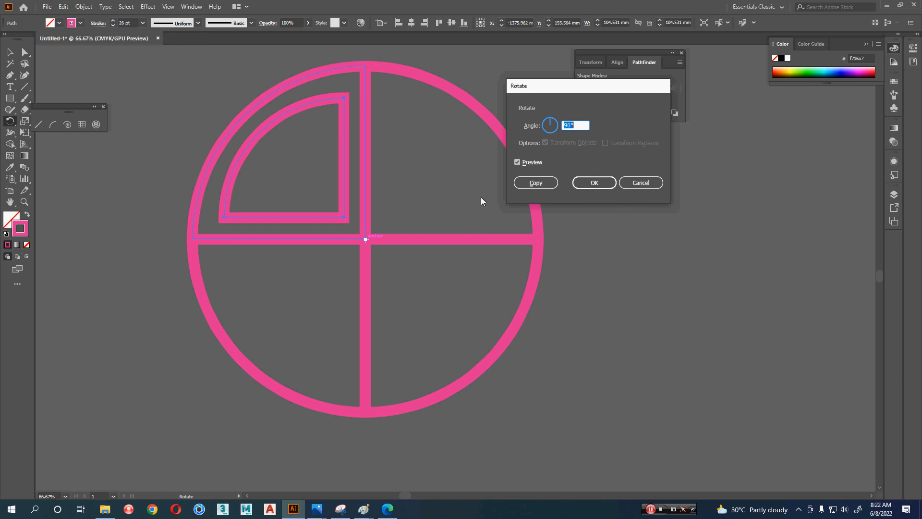
{"action": "left_click", "coordinate": [535, 182]}
{"action": "key", "text": "ctrl+d"}
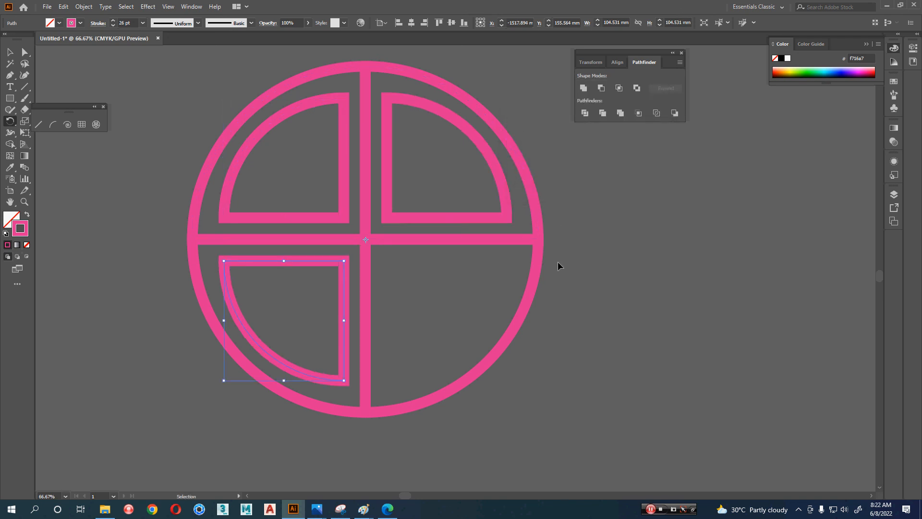
{"action": "key", "text": "ctrl+d"}
{"action": "key", "text": "r"}
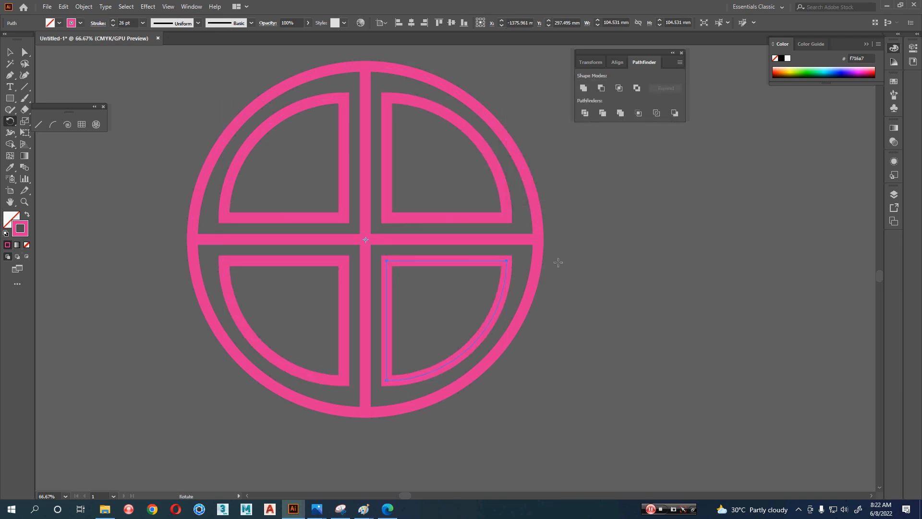
{"action": "key", "text": "v"}
{"action": "left_click_drag", "start_coordinate": [558, 263], "coordinate": [563, 259]}
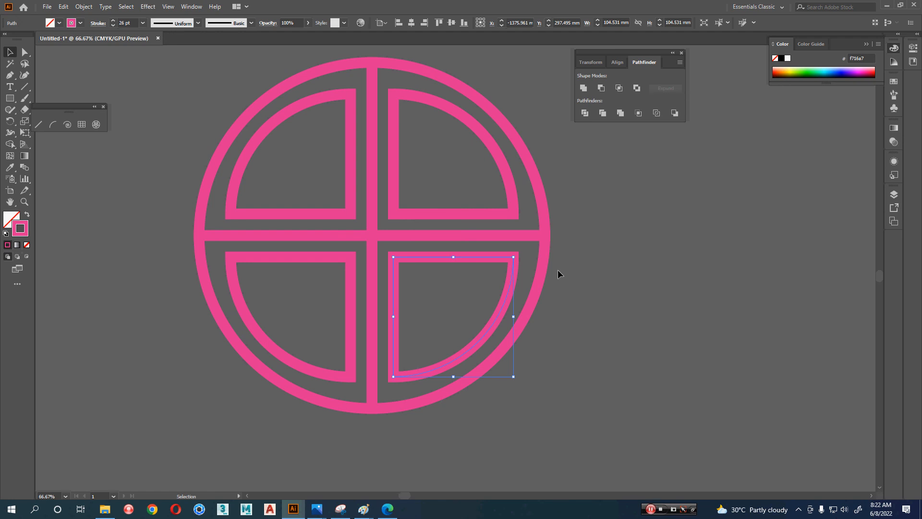
Switch to File Explorer, view the pattern sheet named image from the 2ND ASSIGNMENT folder, and return to Illustrator
{"action": "key", "text": "alt+Tab"}
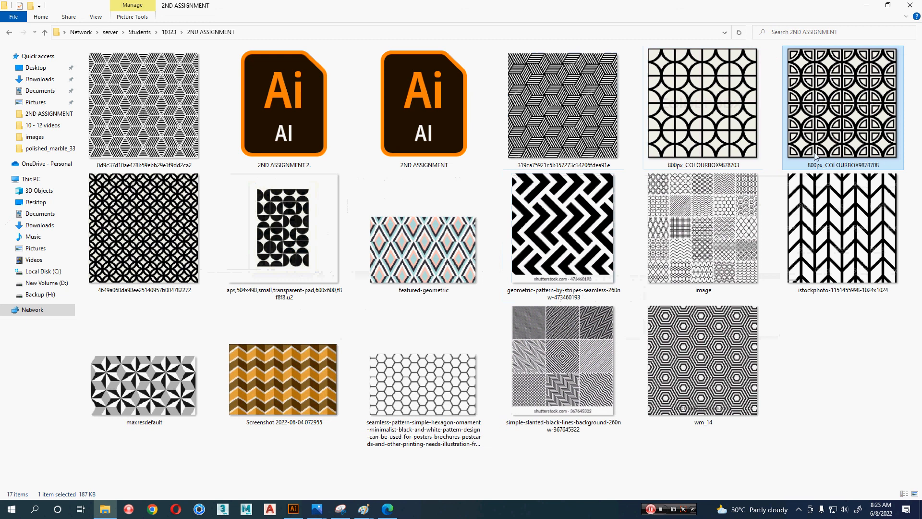
{"action": "left_click", "coordinate": [696, 231]}
{"action": "double_click", "coordinate": [697, 231]}
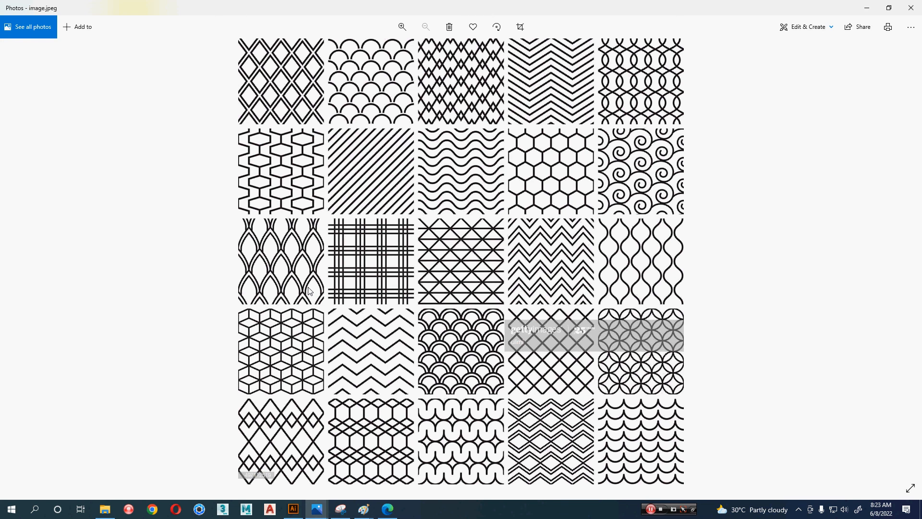
{"action": "key", "text": "alt+Tab"}
{"action": "key", "text": "alt+Tab"}
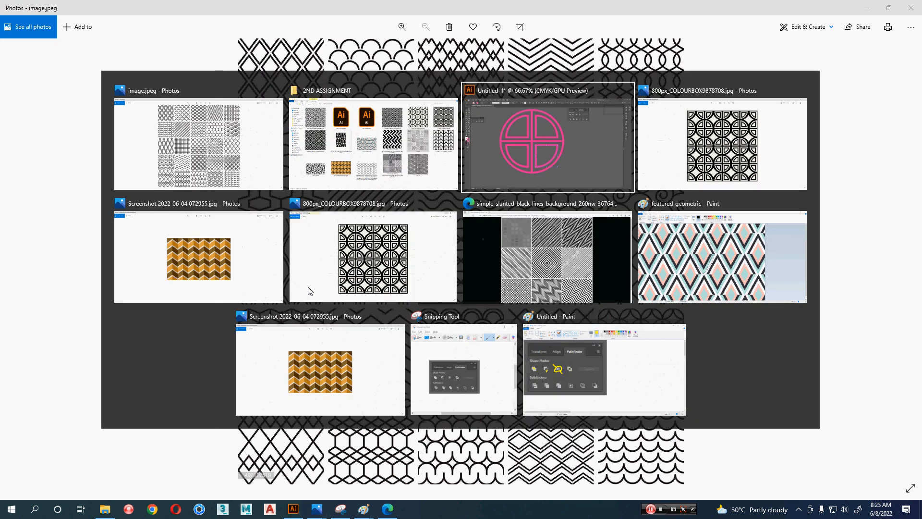
Delete all the circle artwork and draw a pink-outlined square about 203 mm wide in its place
{"action": "key", "text": "ctrl+a"}
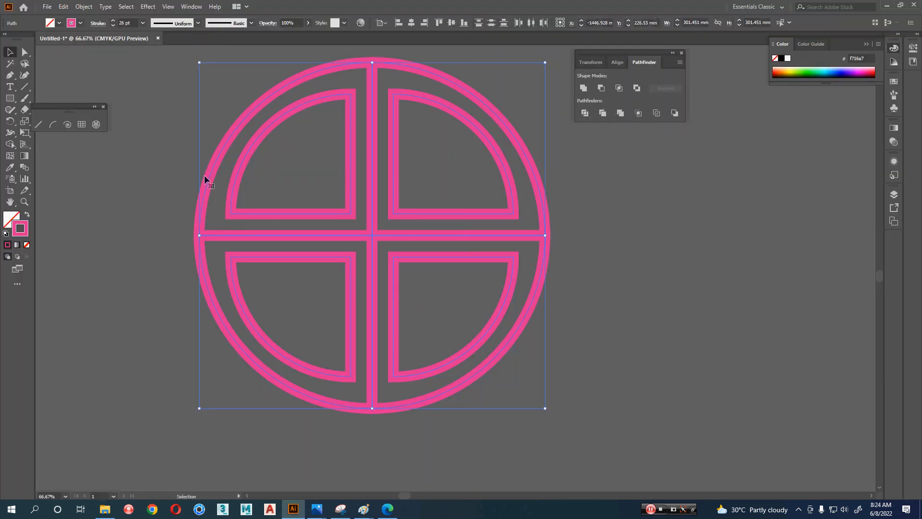
{"action": "key", "text": "Delete"}
{"action": "left_click", "coordinate": [13, 102]}
{"action": "left_click_drag", "start_coordinate": [263, 167], "coordinate": [496, 278]}
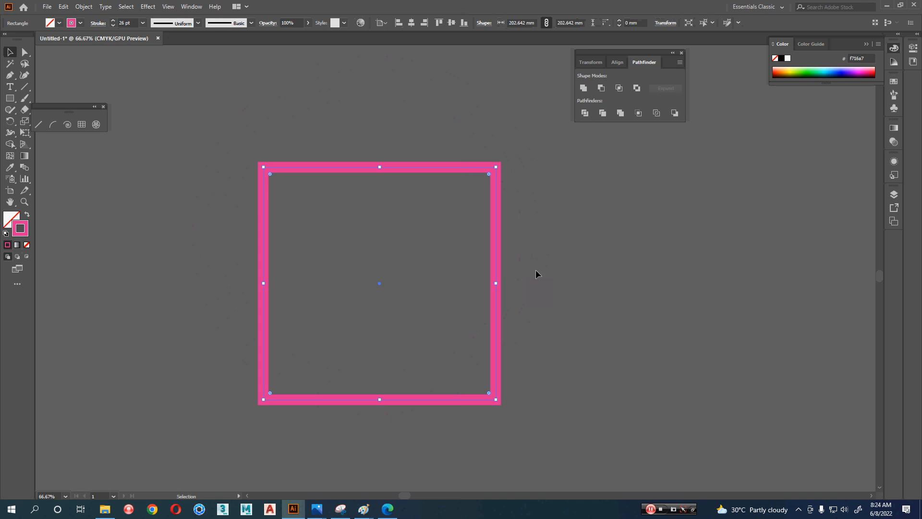
{"action": "left_click", "coordinate": [571, 271]}
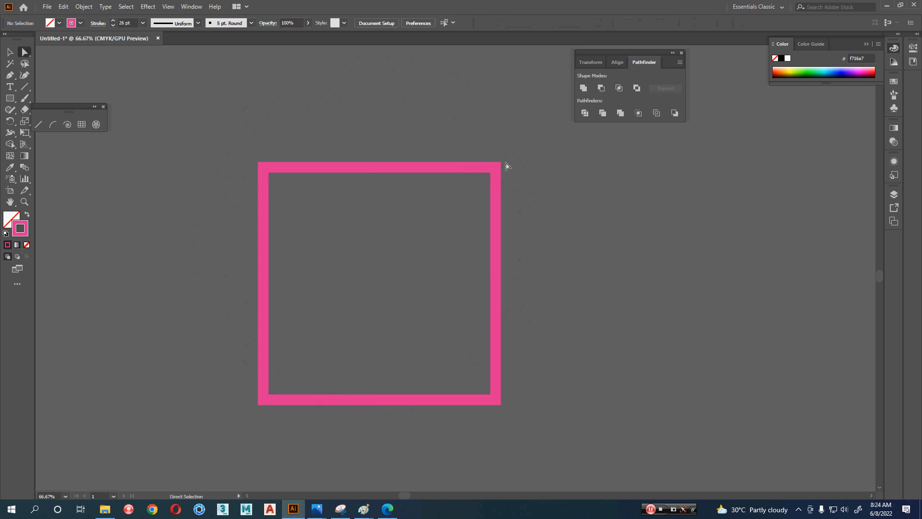
Round the square's upper-right and lower-left corners to the maximum radius, about 203 mm, to form a leaf shape
{"action": "left_click", "coordinate": [496, 192]}
{"action": "key", "text": "a"}
{"action": "left_click_drag", "start_coordinate": [208, 436], "coordinate": [271, 395]}
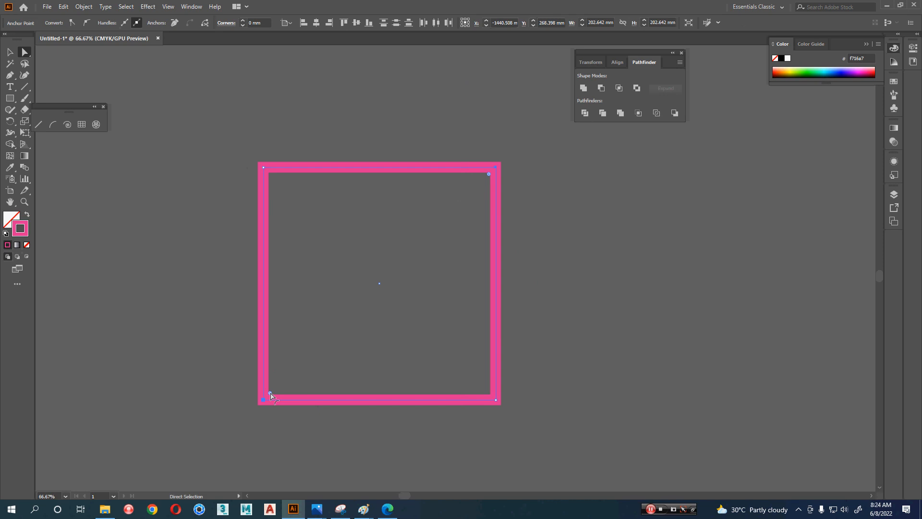
{"action": "left_click_drag", "start_coordinate": [270, 394], "coordinate": [482, 92]}
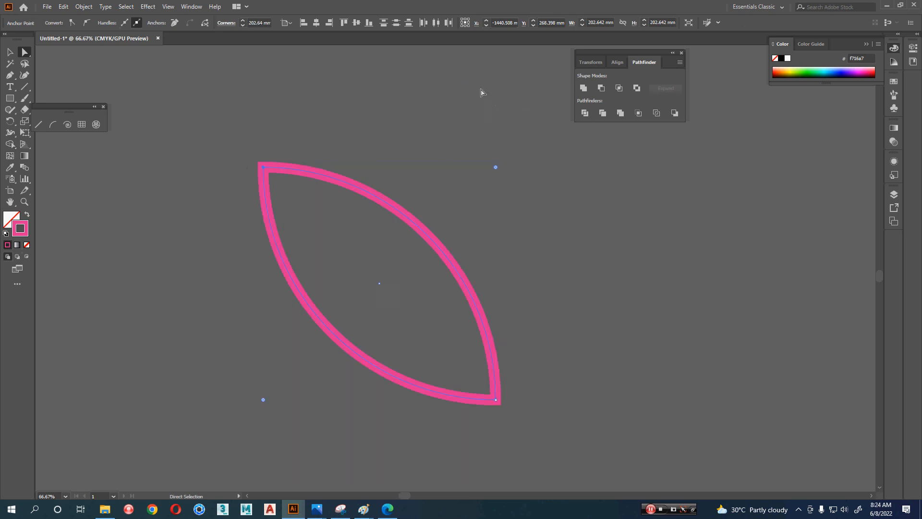
{"action": "key", "text": "v"}
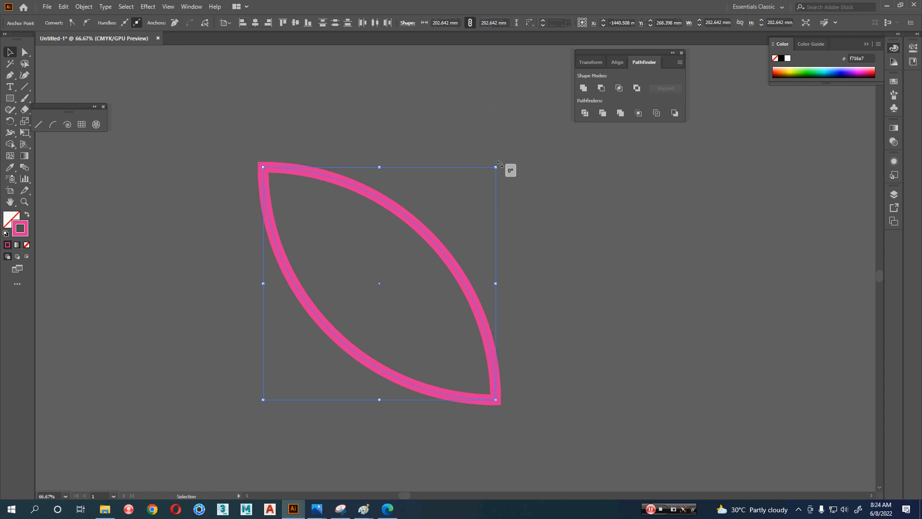
Rotate the leaf shape by -45° about its centre so that it stands upright
{"action": "left_click_drag", "start_coordinate": [509, 169], "coordinate": [557, 267]}
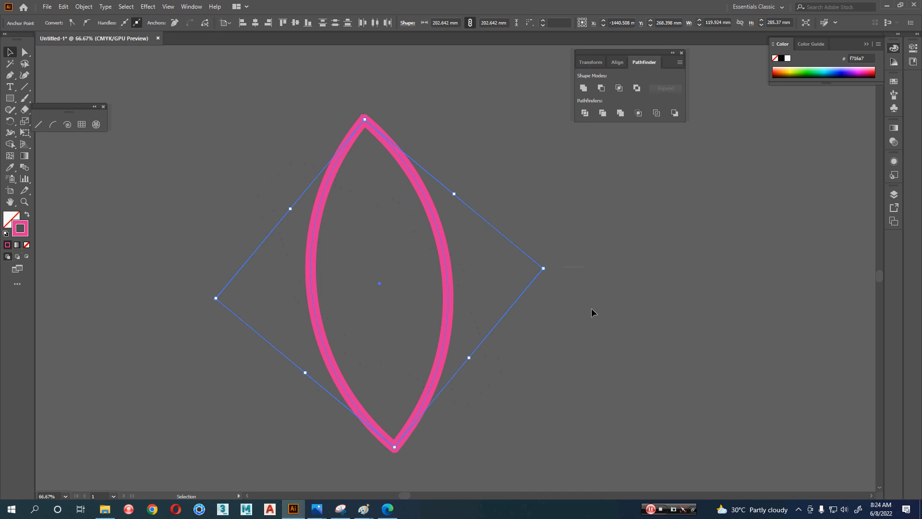
{"action": "key", "text": "ctrl+z"}
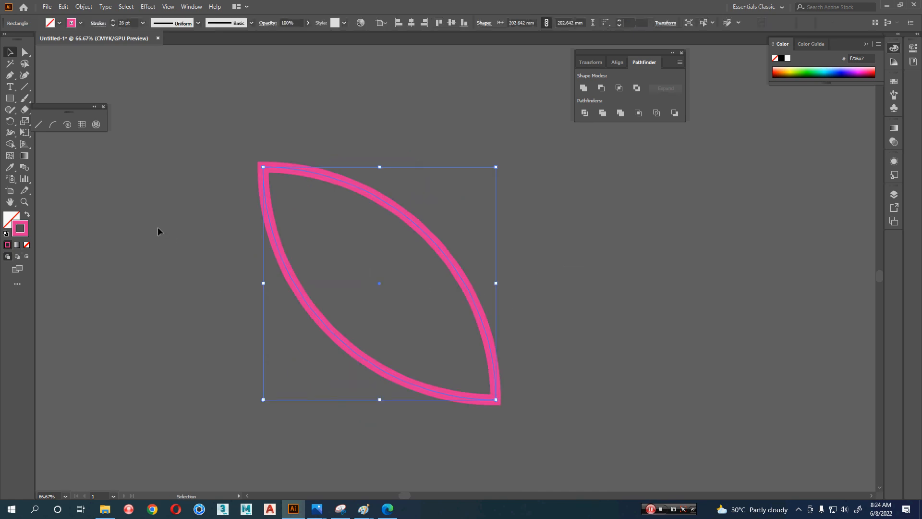
{"action": "double_click", "coordinate": [11, 121]}
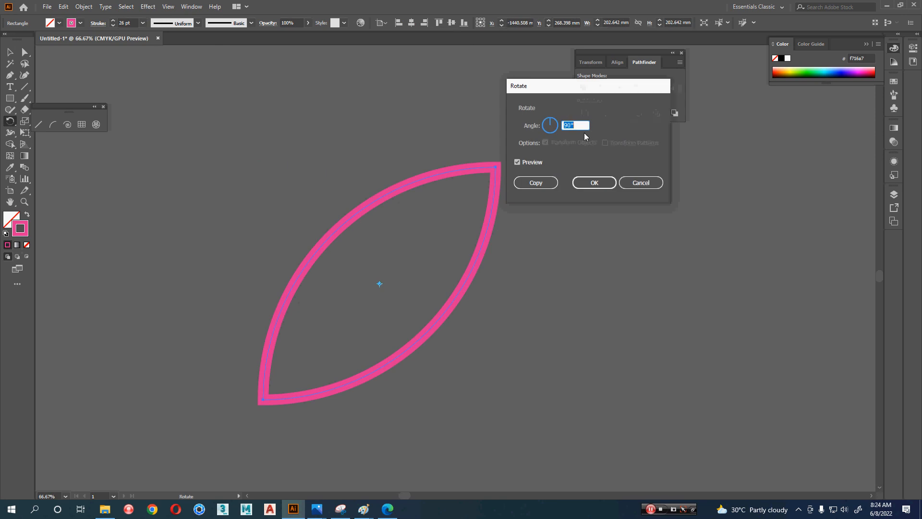
{"action": "scroll", "coordinate": [584, 127], "scroll_direction": "down", "scroll_amount": 11}
{"action": "scroll", "coordinate": [586, 126], "scroll_direction": "up", "scroll_amount": 20}
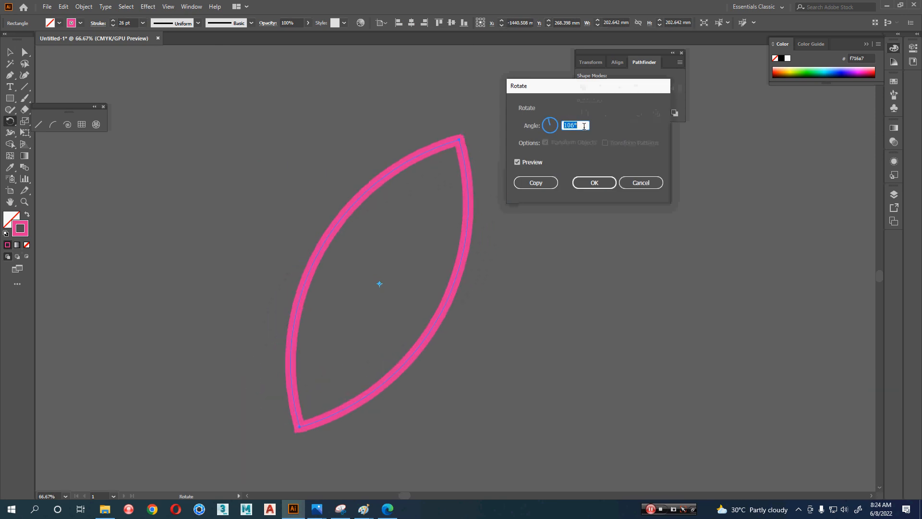
{"action": "scroll", "coordinate": [586, 125], "scroll_direction": "down", "scroll_amount": 12}
{"action": "type", "text": "0"}
{"action": "scroll", "coordinate": [583, 125], "scroll_direction": "down", "scroll_amount": 2}
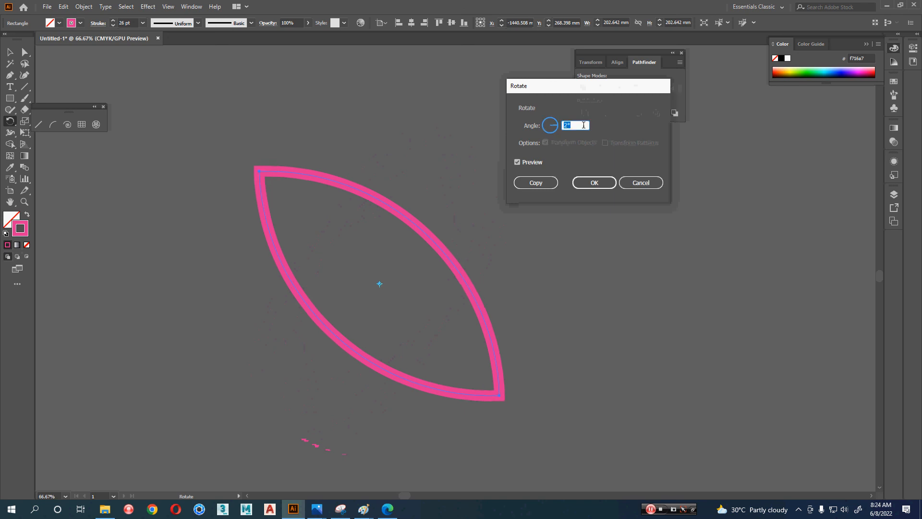
{"action": "scroll", "coordinate": [584, 125], "scroll_direction": "down", "scroll_amount": 20}
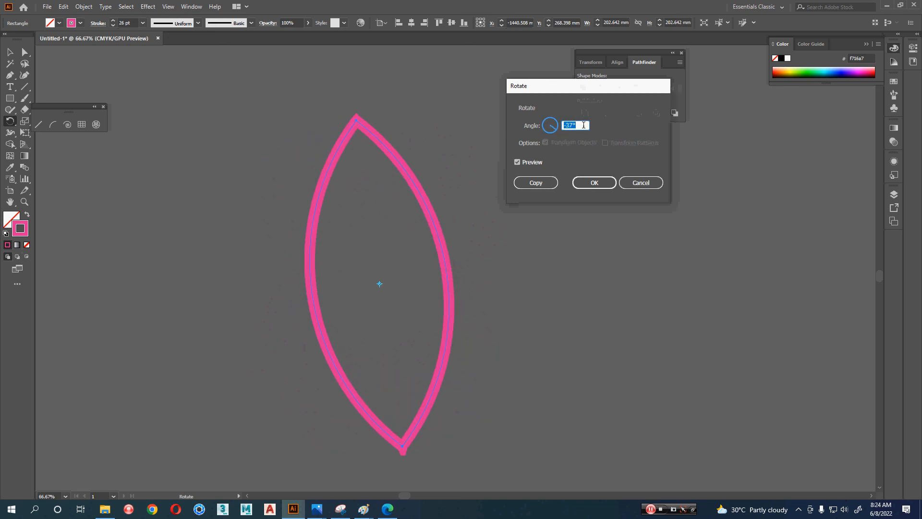
{"action": "scroll", "coordinate": [584, 125], "scroll_direction": "down", "scroll_amount": 1}
{"action": "scroll", "coordinate": [584, 125], "scroll_direction": "down", "scroll_amount": 2}
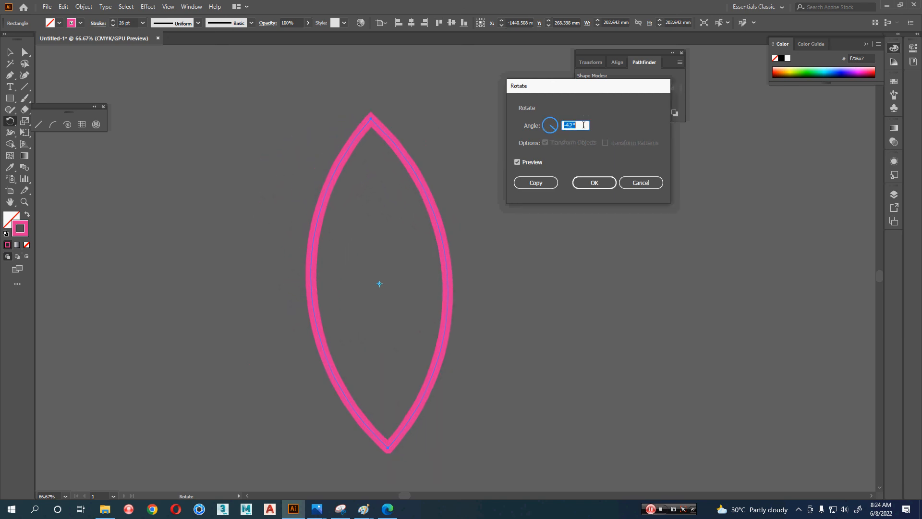
{"action": "scroll", "coordinate": [584, 125], "scroll_direction": "down", "scroll_amount": 3}
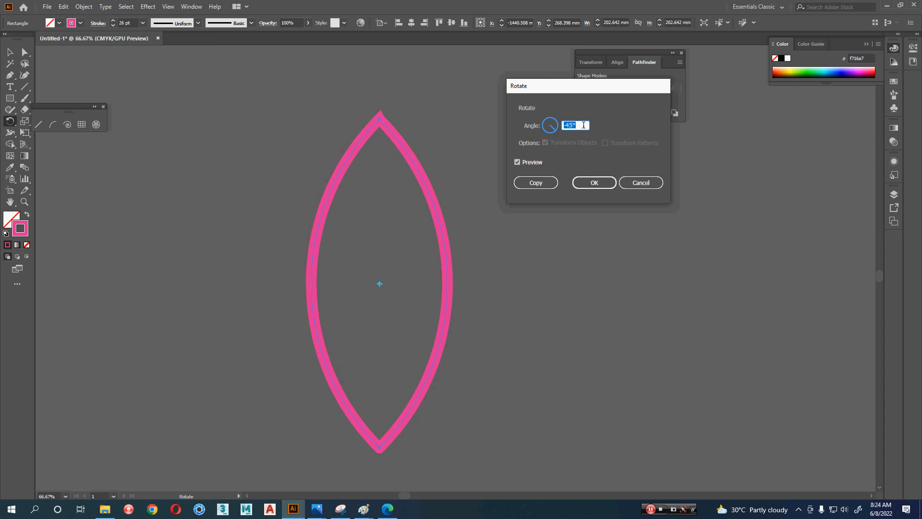
{"action": "left_click", "coordinate": [593, 182]}
{"action": "key", "text": "v"}
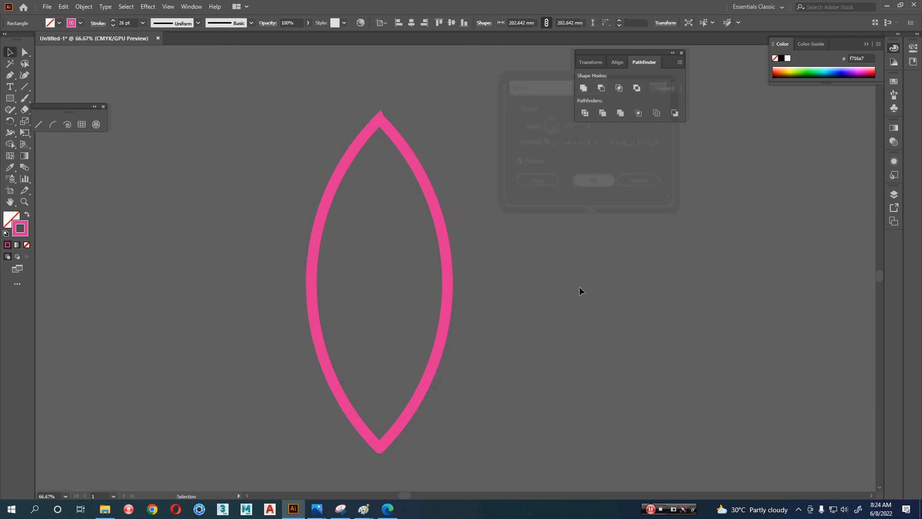
{"action": "left_click", "coordinate": [579, 286]}
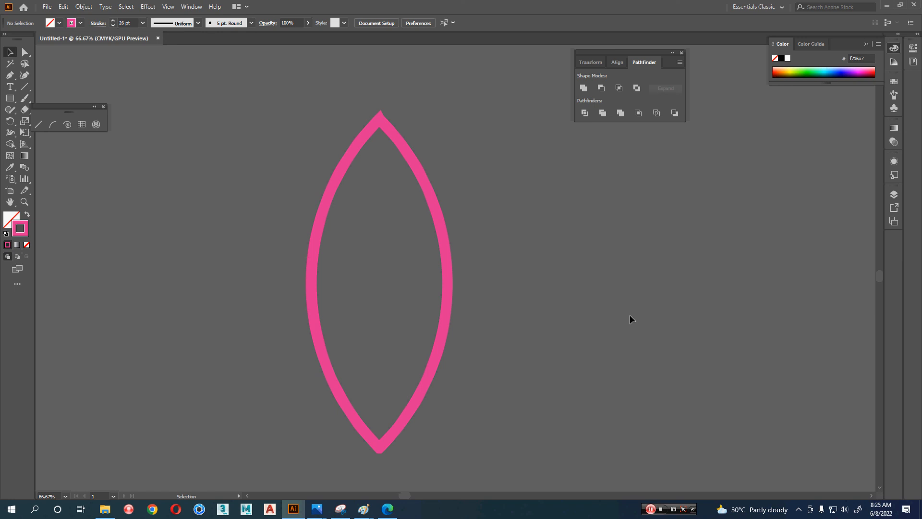
Delete the upright leaf, switch to File Explorer, and view the maxresdefault image from the 2ND ASSIGNMENT folder
{"action": "left_click", "coordinate": [310, 320]}
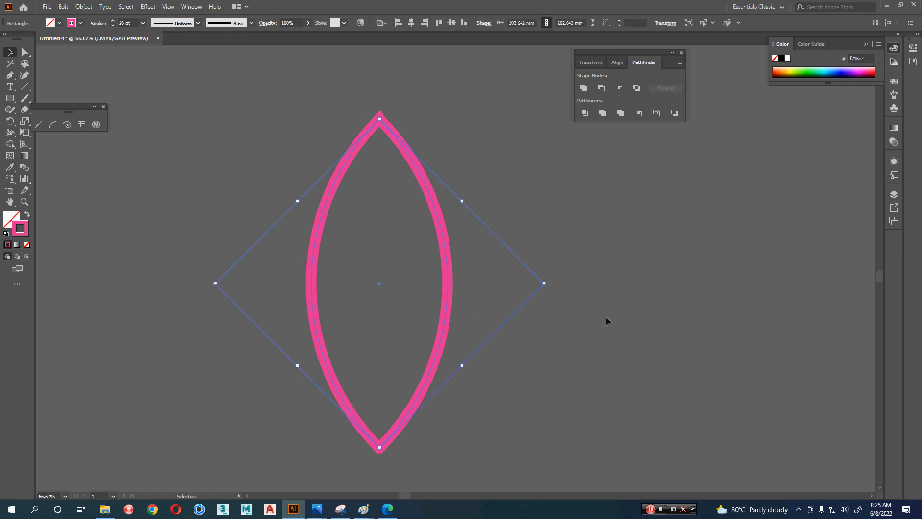
{"action": "key", "text": "Delete"}
{"action": "key", "text": "alt+Tab"}
{"action": "key", "text": "alt+Tab"}
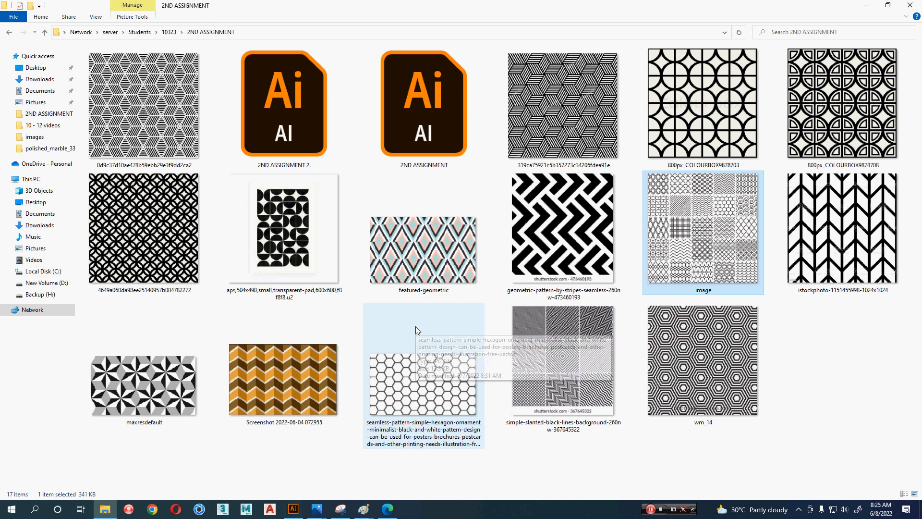
{"action": "left_click", "coordinate": [161, 382]}
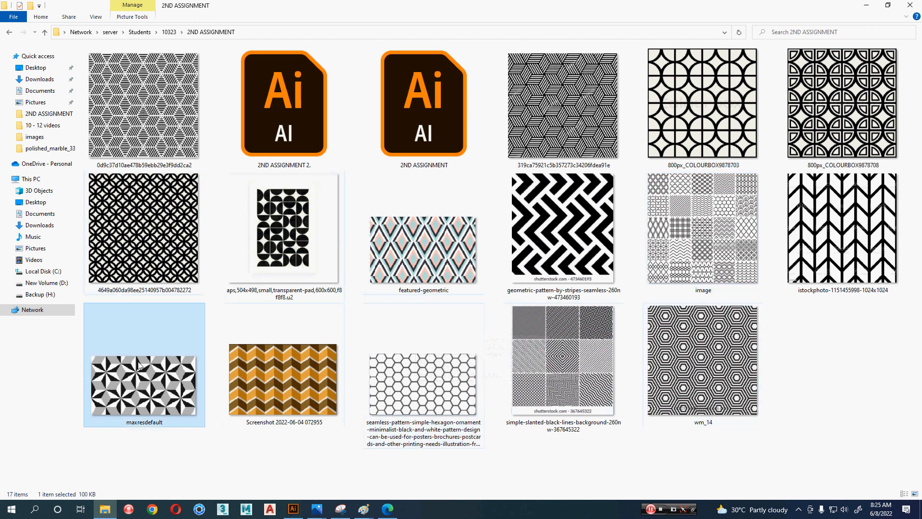
{"action": "double_click", "coordinate": [140, 370]}
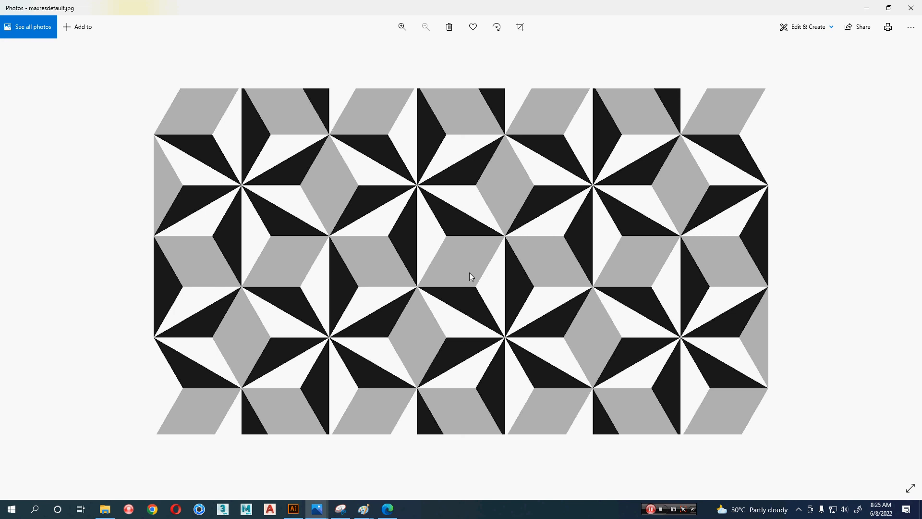
Open the maxresdefault image in Paint and maximize its window
{"action": "right_click", "coordinate": [469, 244]}
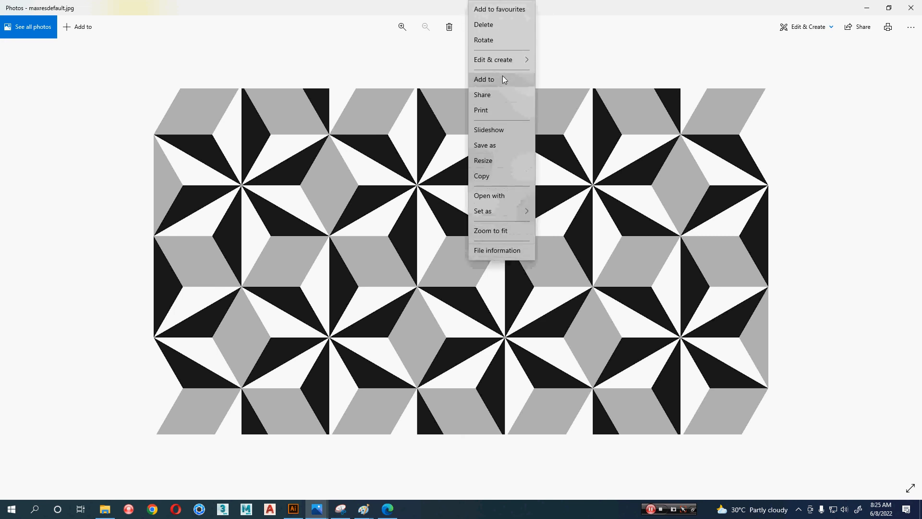
{"action": "mouse_move", "coordinate": [507, 61]}
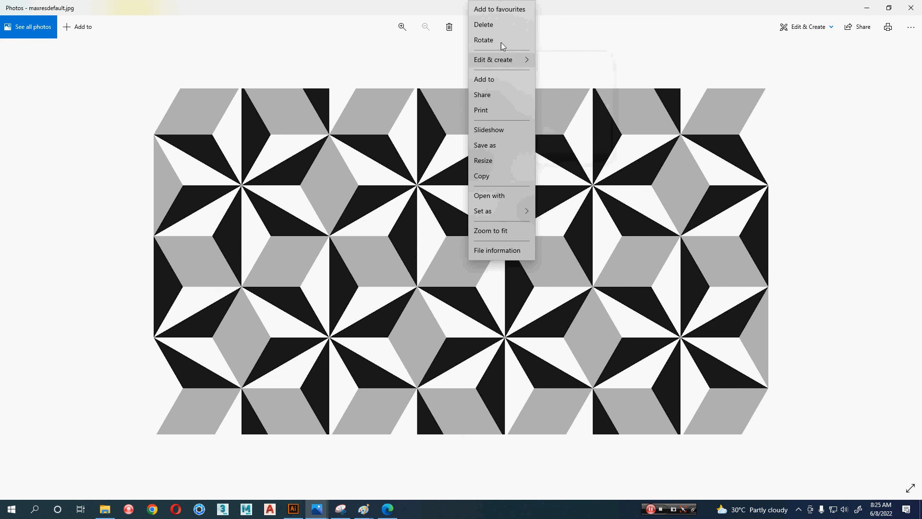
{"action": "left_click", "coordinate": [517, 200]}
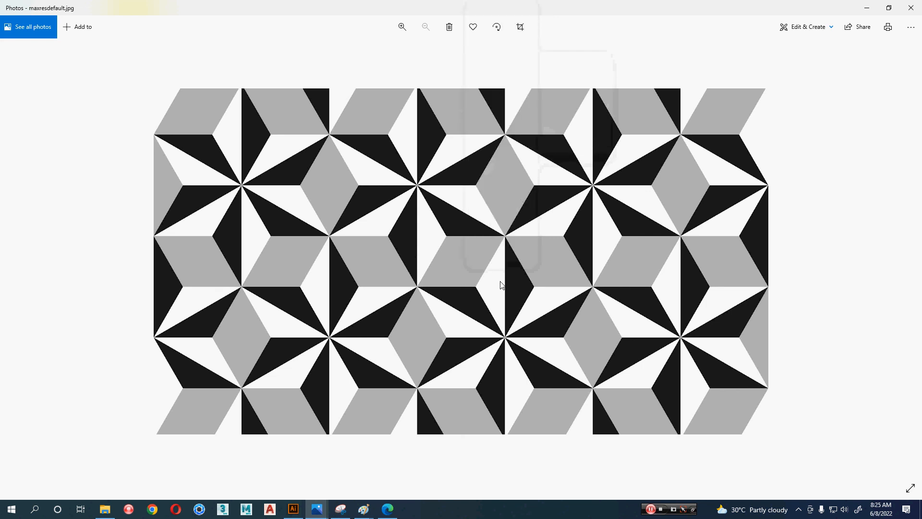
{"action": "scroll", "coordinate": [437, 265], "scroll_direction": "down", "scroll_amount": 3}
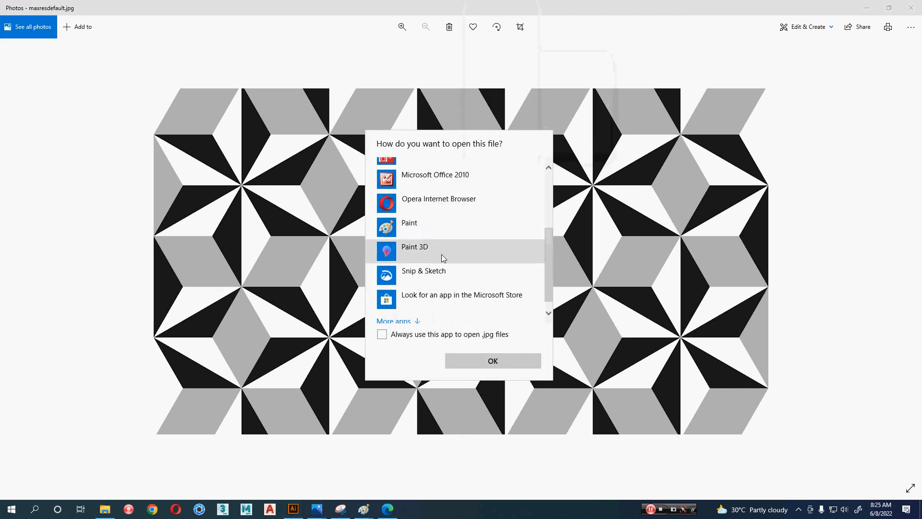
{"action": "left_click", "coordinate": [453, 228]}
{"action": "left_click", "coordinate": [521, 359]}
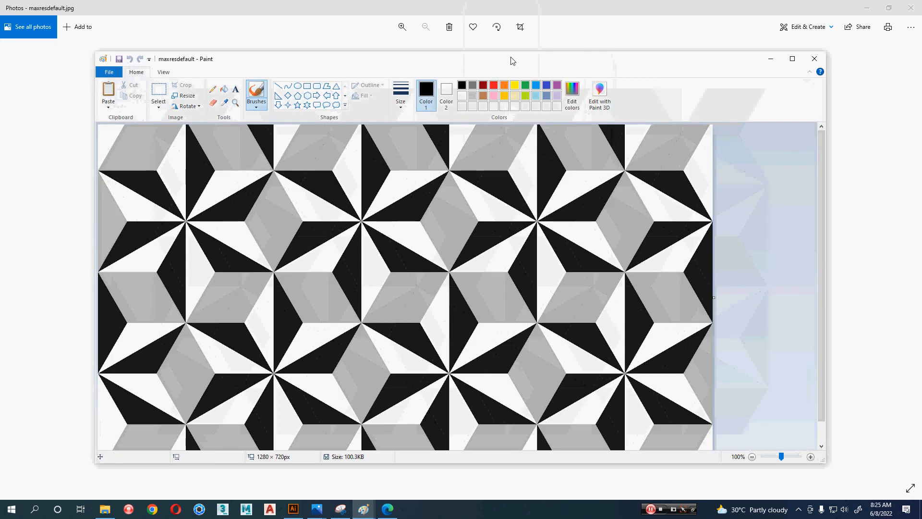
{"action": "double_click", "coordinate": [511, 61]}
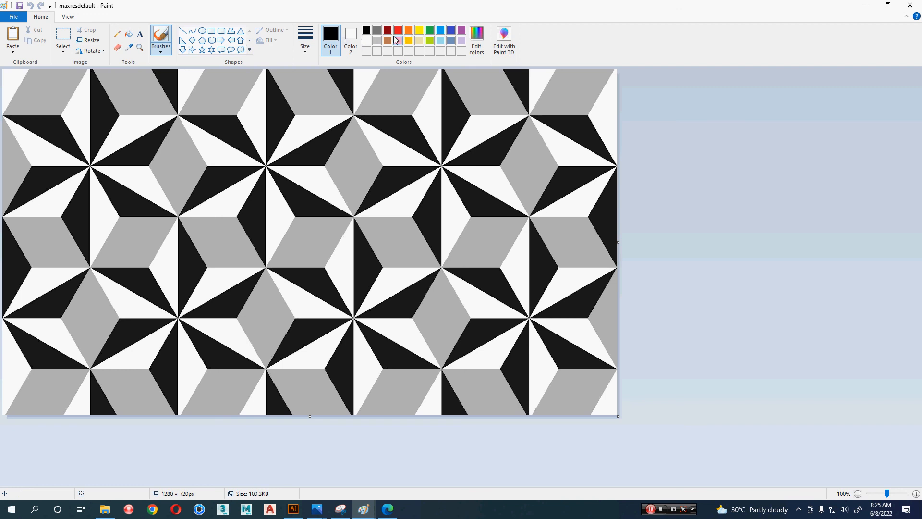
Mark red horizontal and vertical guide lines through the upper middle star's centre and trace the slanted hexagon edge beside it
{"action": "left_click", "coordinate": [398, 30]}
{"action": "left_click_drag", "start_coordinate": [149, 167], "coordinate": [390, 165]}
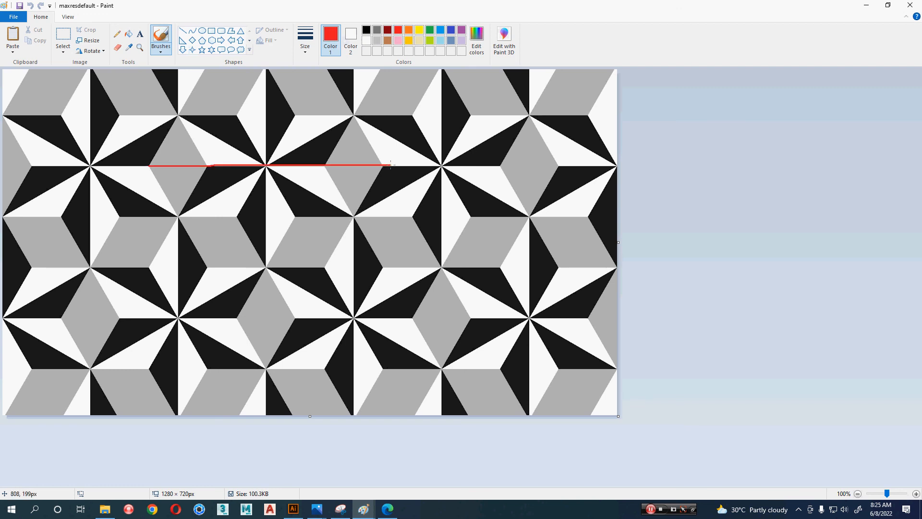
{"action": "left_click_drag", "start_coordinate": [266, 166], "coordinate": [268, 270]}
{"action": "left_click_drag", "start_coordinate": [266, 82], "coordinate": [268, 103]}
{"action": "left_click_drag", "start_coordinate": [268, 160], "coordinate": [262, 71]}
{"action": "mouse_move", "coordinate": [266, 164]}
{"action": "left_mouse_down"}
{"action": "mouse_move", "coordinate": [387, 166]}
{"action": "mouse_move", "coordinate": [331, 70]}
{"action": "left_mouse_up"}
{"action": "left_click_drag", "start_coordinate": [268, 70], "coordinate": [268, 153]}
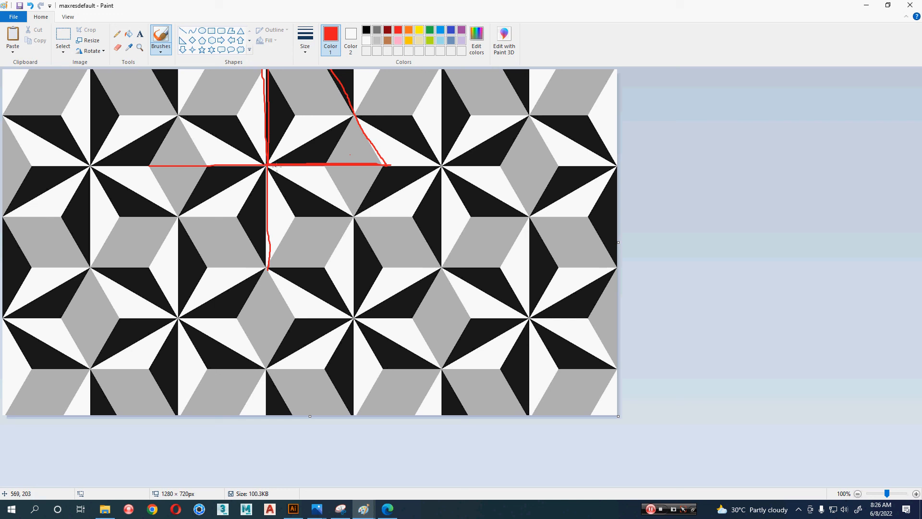
Trace the star's diagonals and the neighbouring star's black triangle in red, and close Paint without saving the marks
{"action": "left_click_drag", "start_coordinate": [265, 166], "coordinate": [355, 116]}
{"action": "left_click_drag", "start_coordinate": [267, 163], "coordinate": [311, 88]}
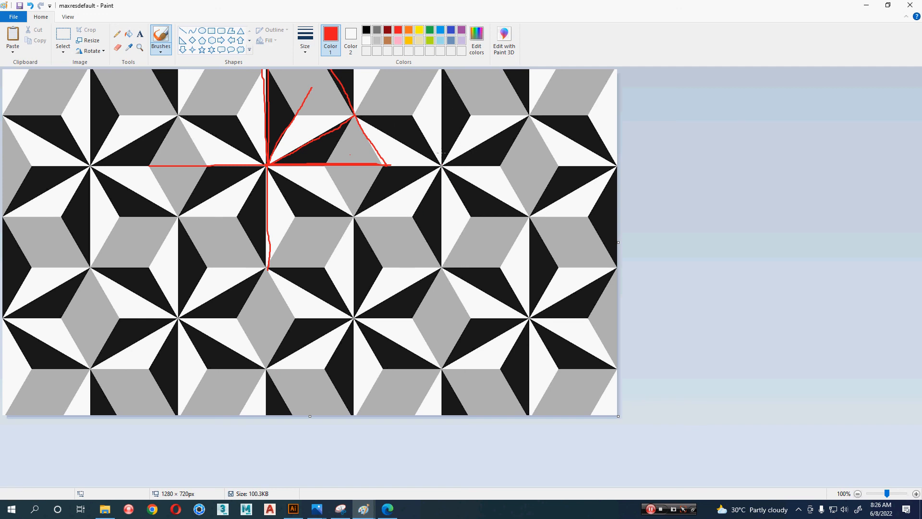
{"action": "mouse_move", "coordinate": [440, 165]}
{"action": "left_mouse_down"}
{"action": "mouse_move", "coordinate": [440, 67]}
{"action": "mouse_move", "coordinate": [472, 112]}
{"action": "mouse_move", "coordinate": [441, 169]}
{"action": "left_mouse_up"}
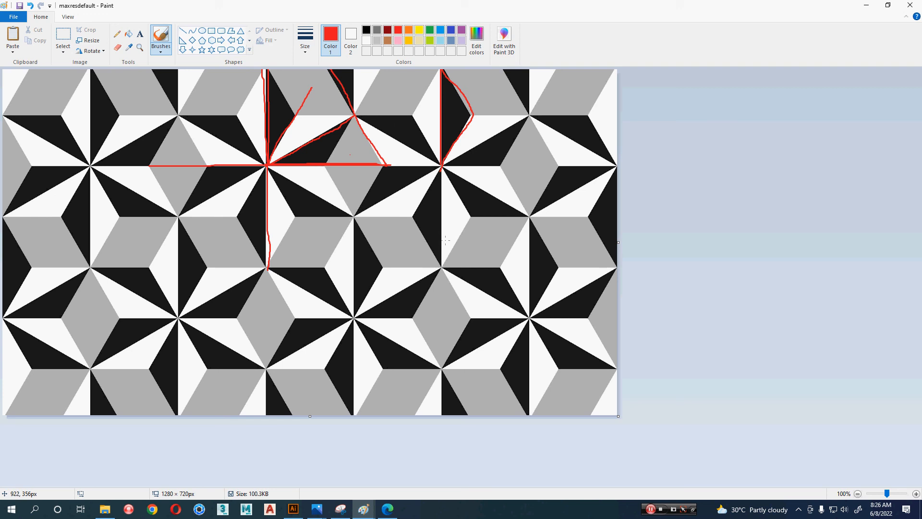
{"action": "mouse_move", "coordinate": [408, 264]}
{"action": "left_mouse_down"}
{"action": "mouse_move", "coordinate": [389, 243]}
{"action": "mouse_move", "coordinate": [395, 251]}
{"action": "mouse_move", "coordinate": [465, 250]}
{"action": "left_mouse_up"}
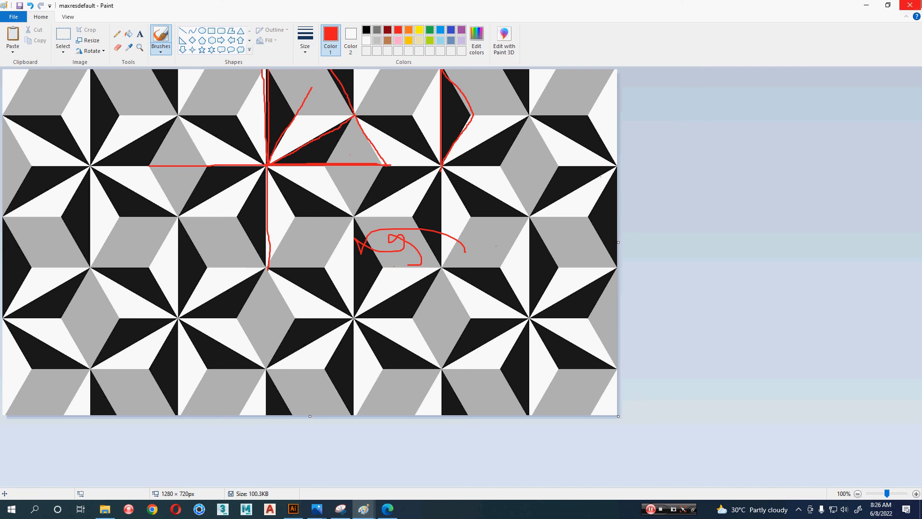
{"action": "left_click", "coordinate": [910, 5]}
{"action": "left_click", "coordinate": [476, 265]}
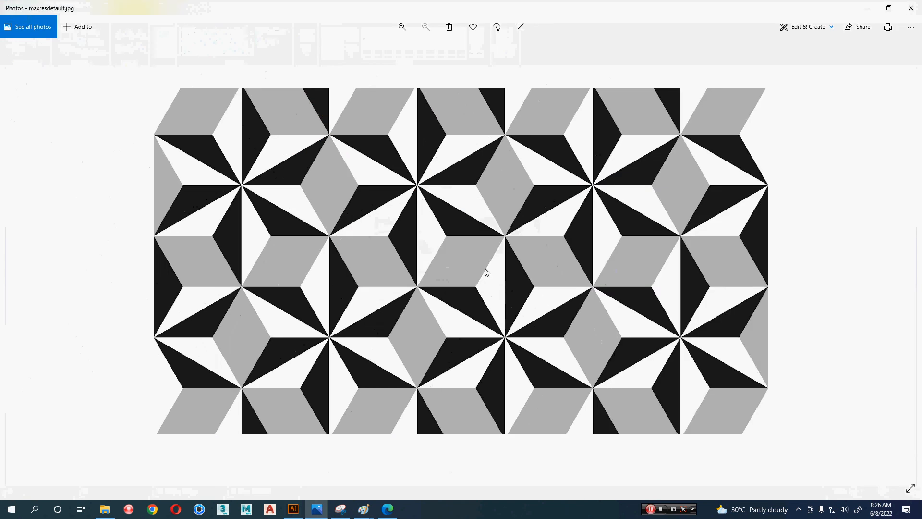